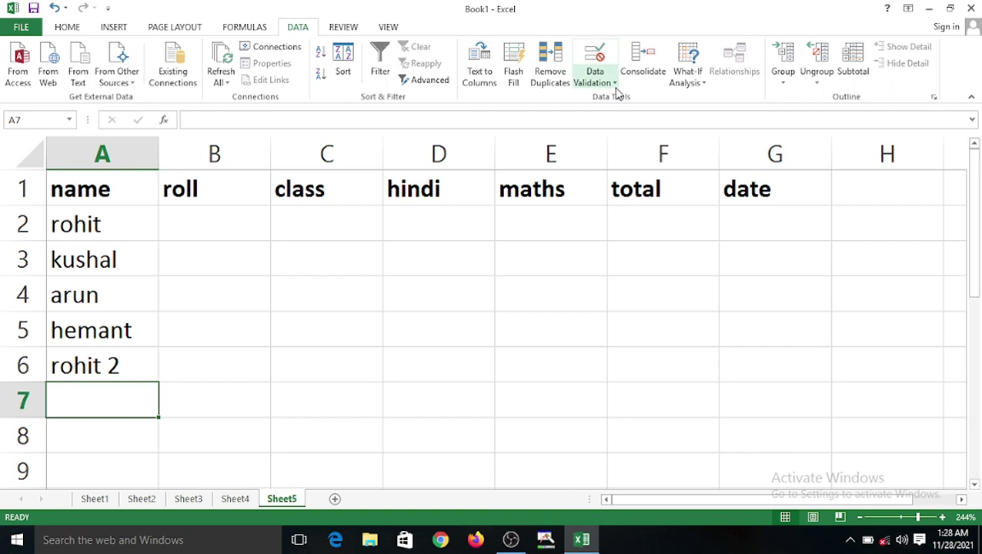
left_click(615, 84)
left_click(492, 286)
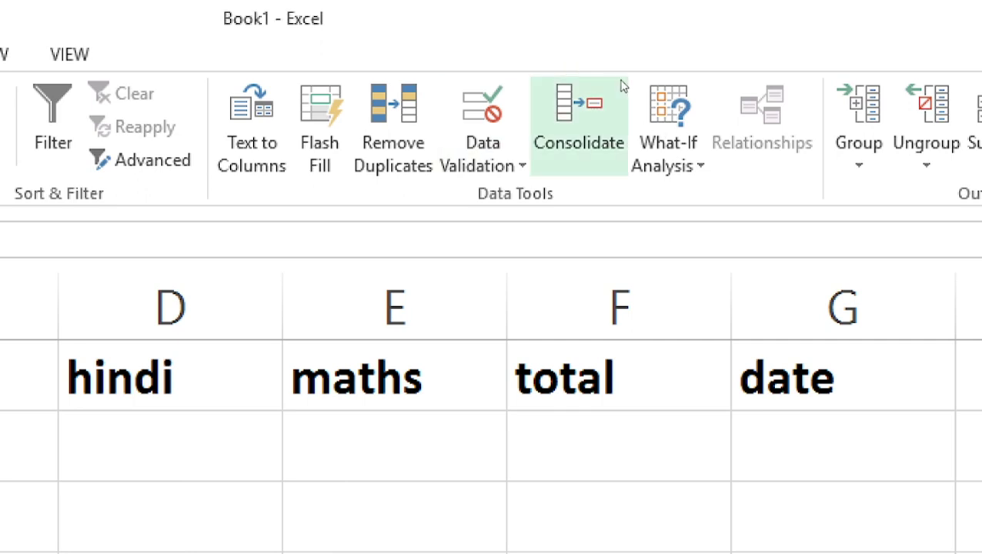
left_click(493, 159)
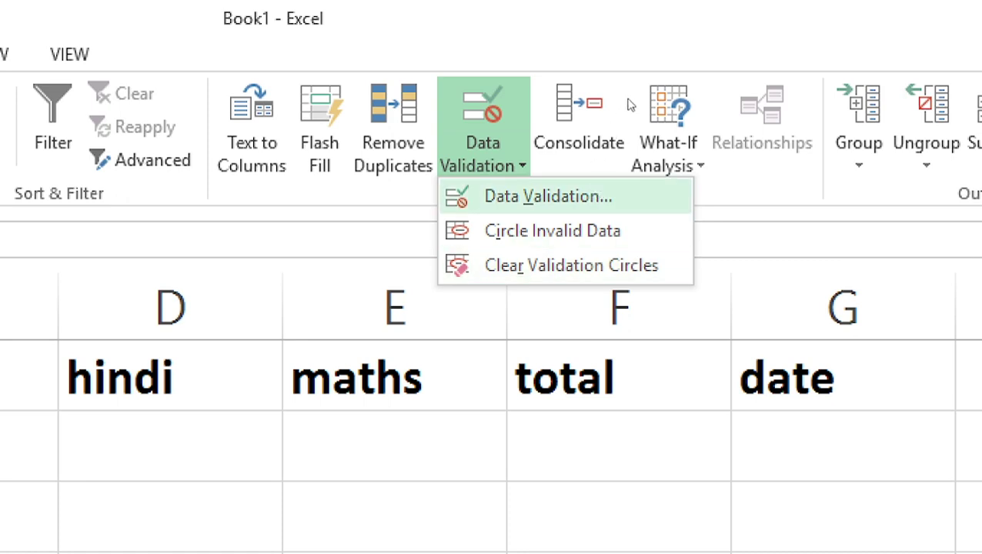
left_click(576, 195)
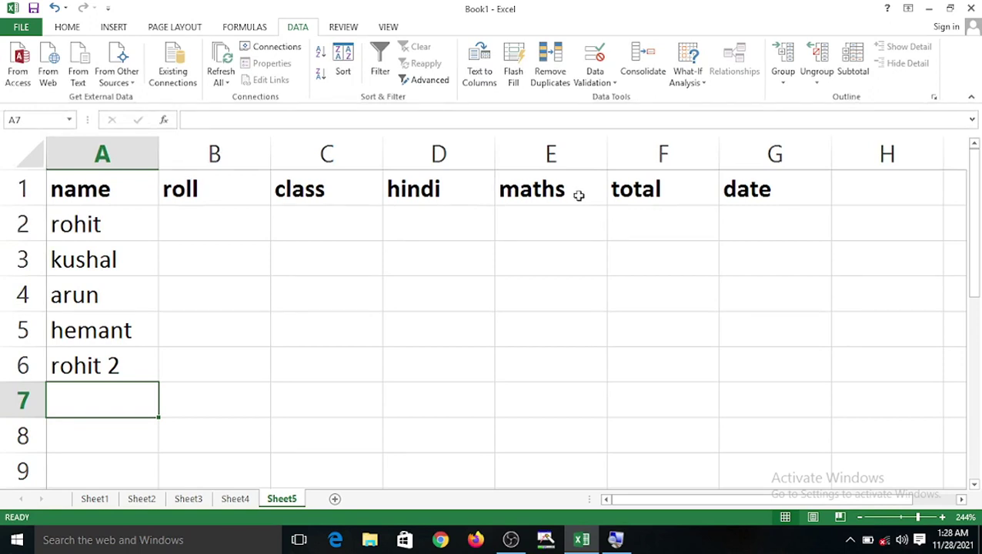
- Enter the roll numbers 1210 and 1211 in cells B2 and B3
left_click(221, 226)
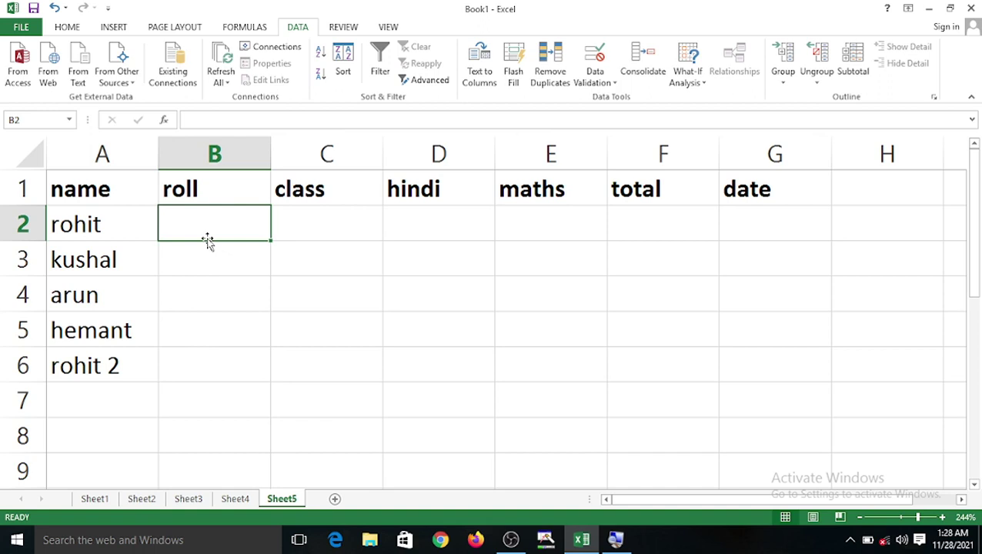
type("1210")
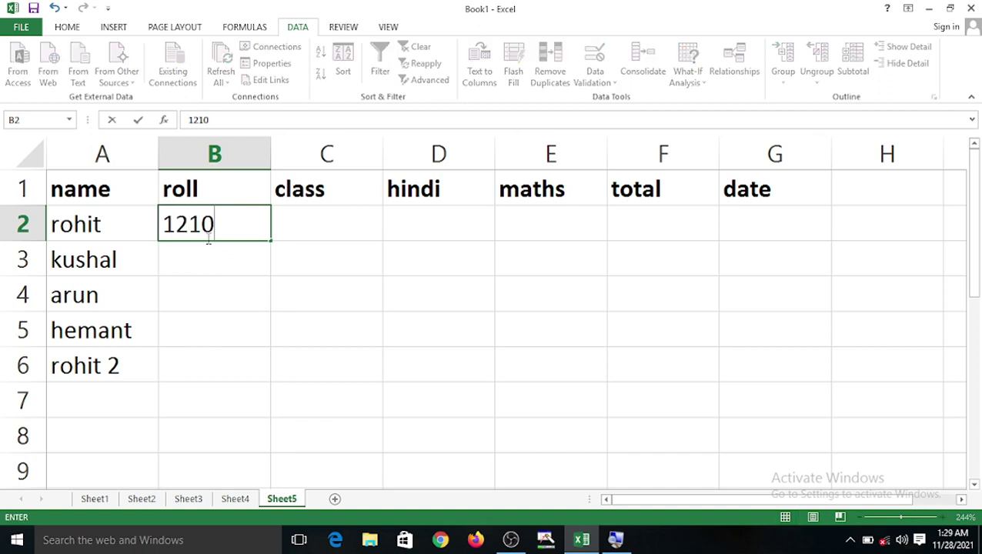
key("Return")
type("1211")
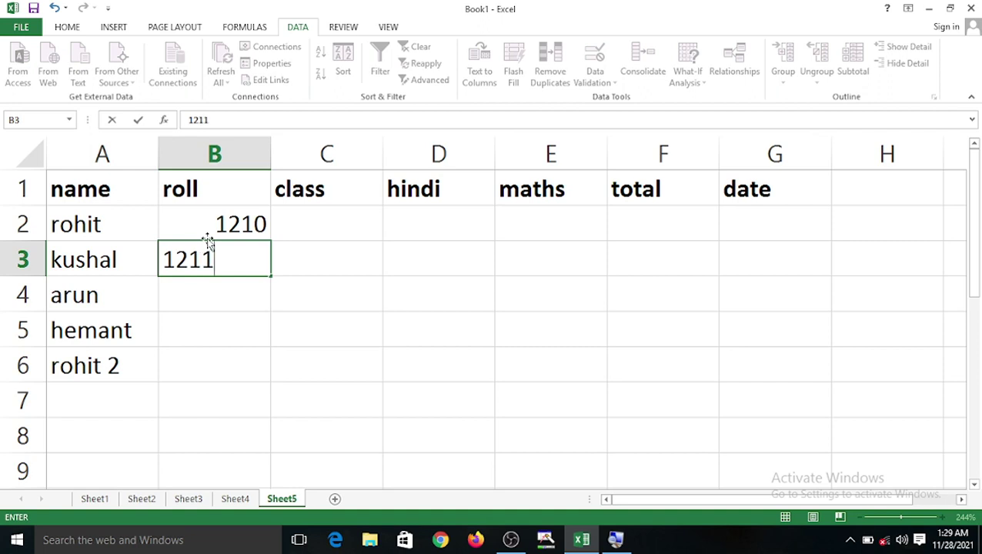
key("Return")
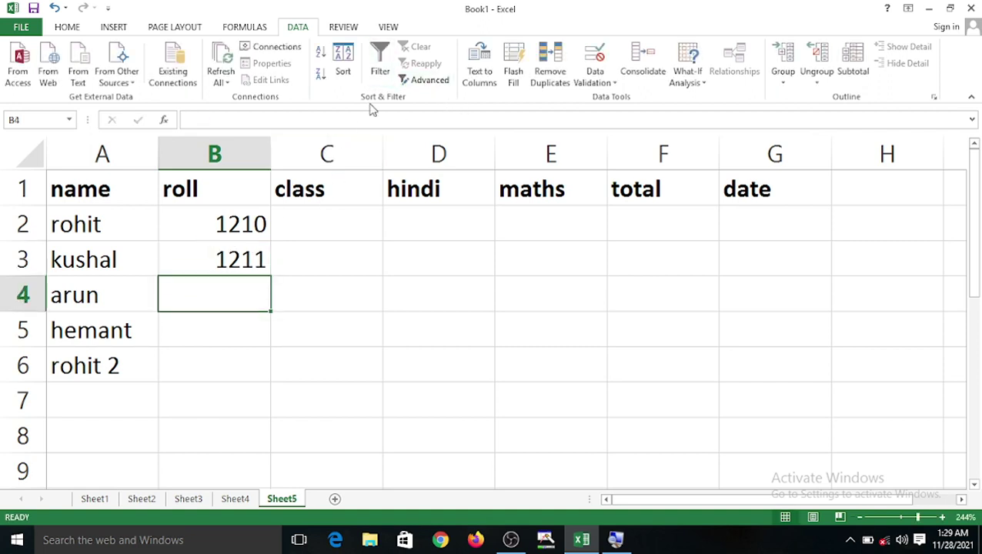
- Try to Flash Fill the remaining roll numbers from cell B4 and dismiss the message
left_click(512, 60)
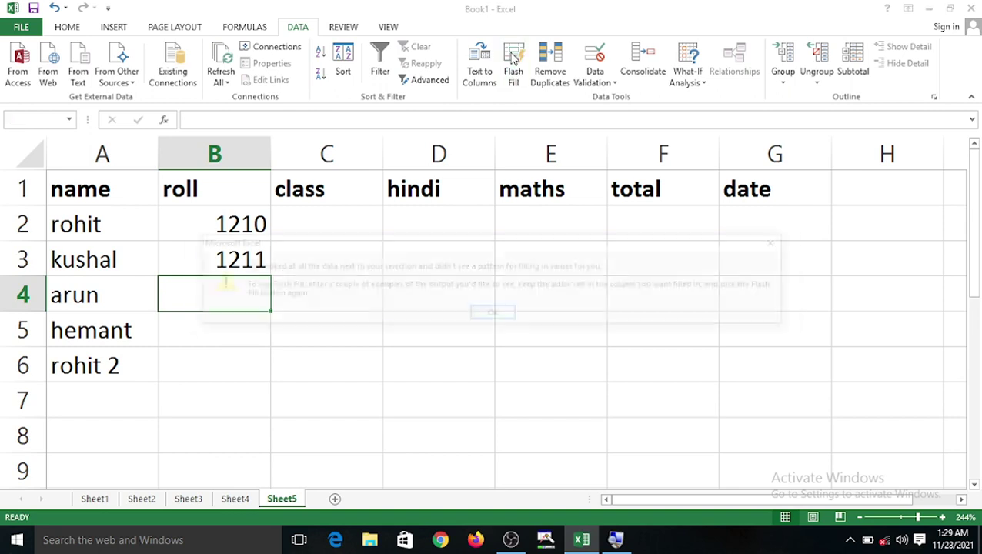
left_click(498, 318)
left_click(410, 385)
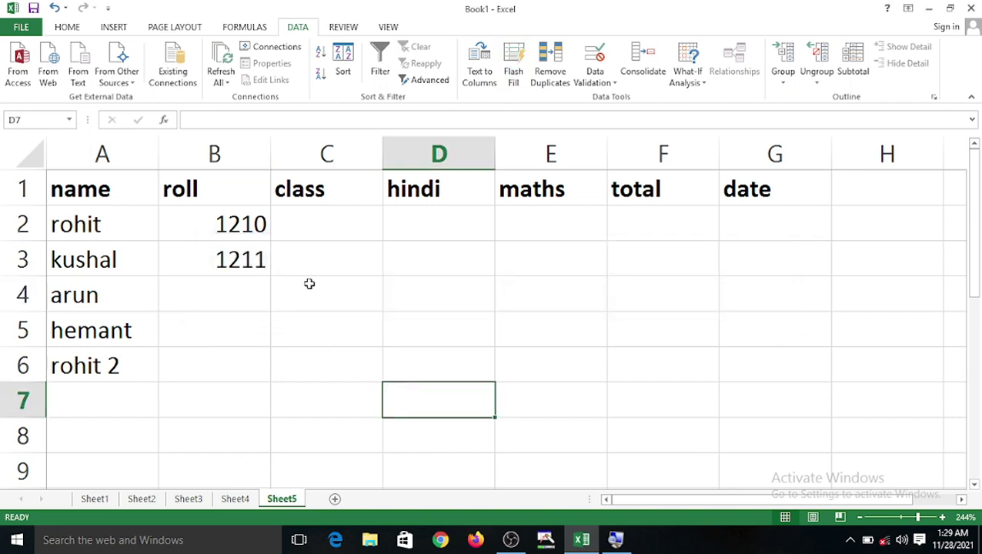
- Enter the roll numbers 1213 and 1214 in cells B4 and B5
left_click(235, 286)
type("12")
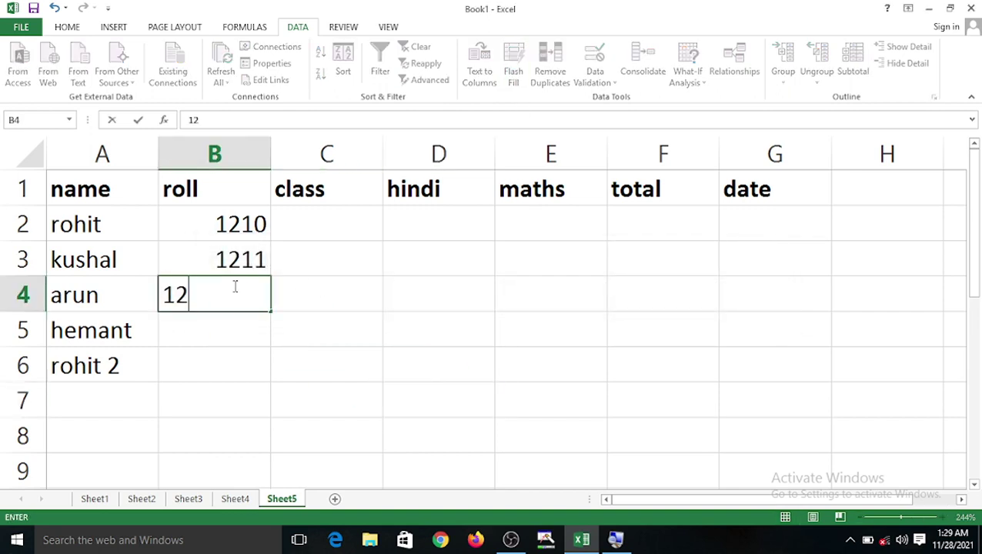
type("13")
key("Return")
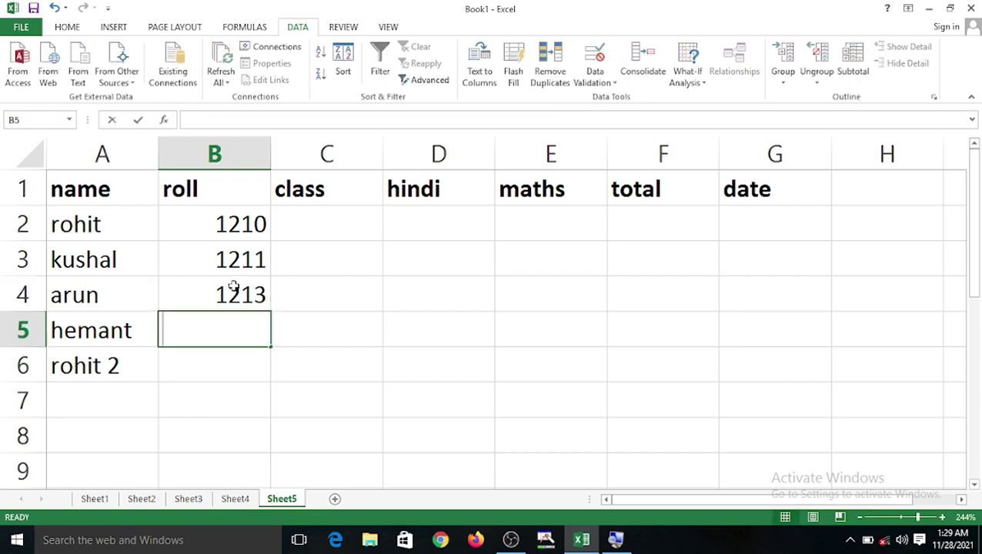
type("1214")
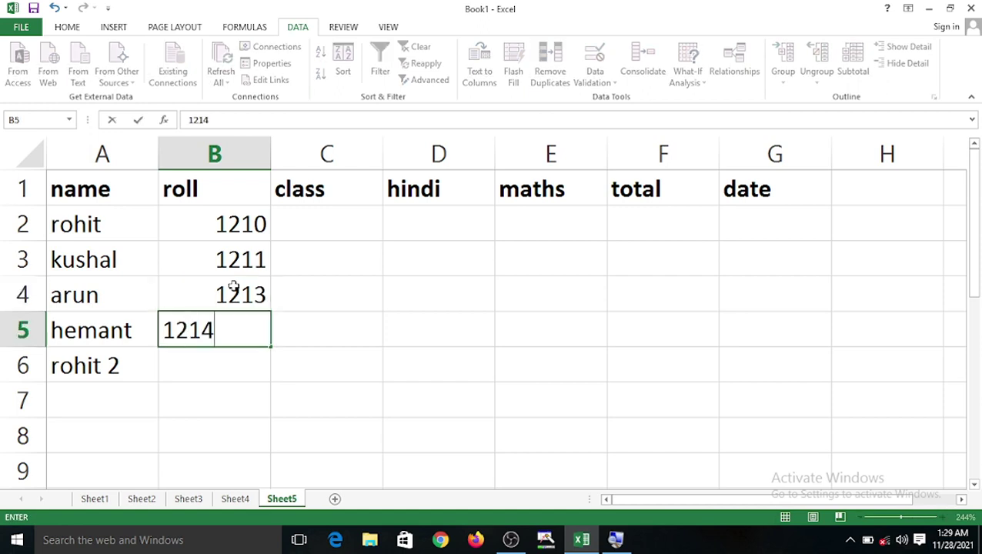
key("Tab")
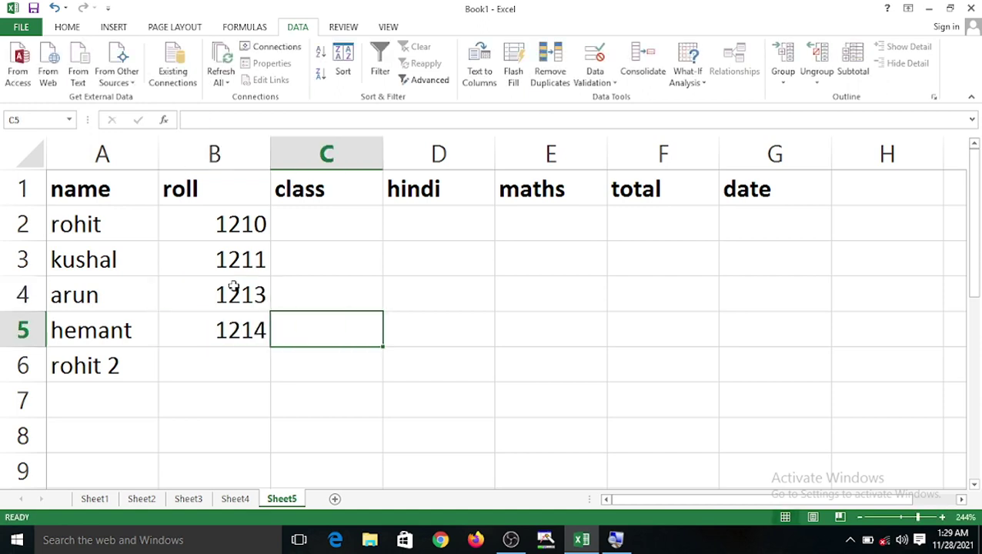
- Enter dca as the class for the first student in cell C2
left_click(309, 233)
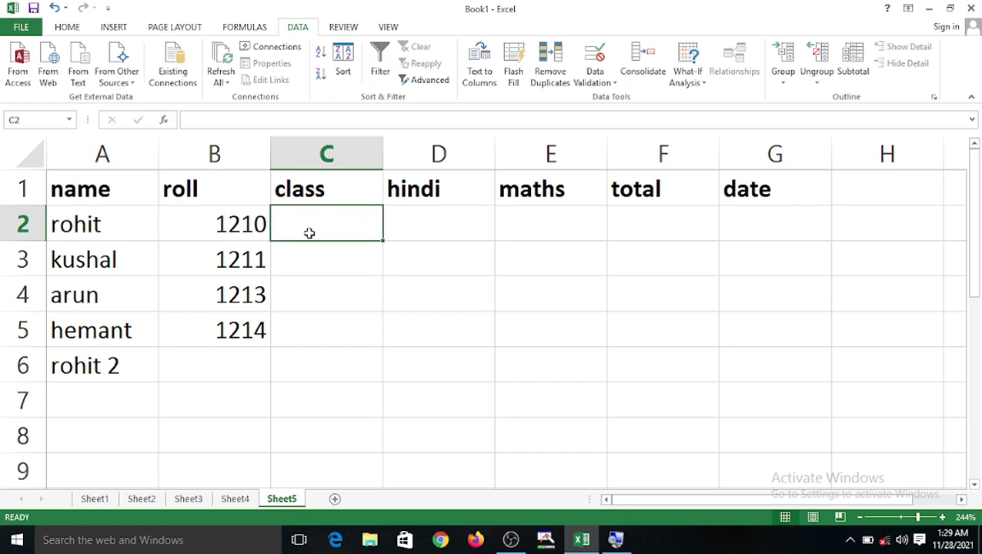
type("dca")
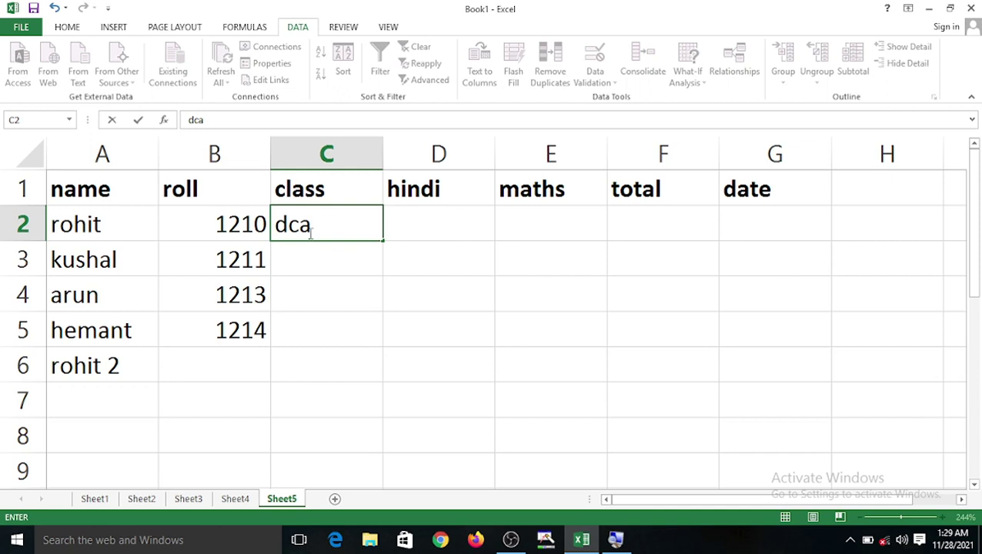
key("shift+Left")
key("shift+Left")
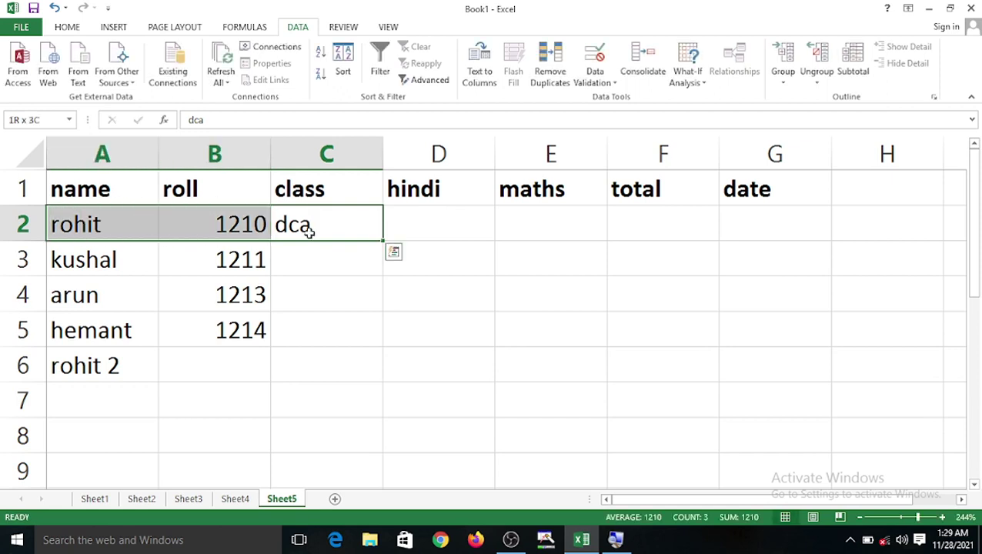
key("shift+Right")
key("shift+Right")
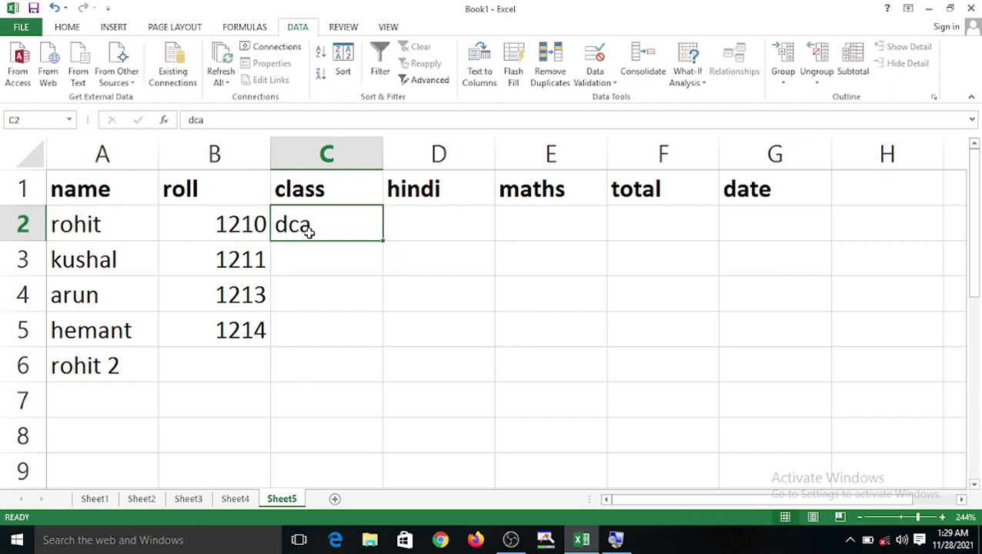
- Copy the class entry from C2 into the cells below it, down to C6
key("ctrl+c")
key("shift+Down")
key("shift+Down")
key("shift+Down")
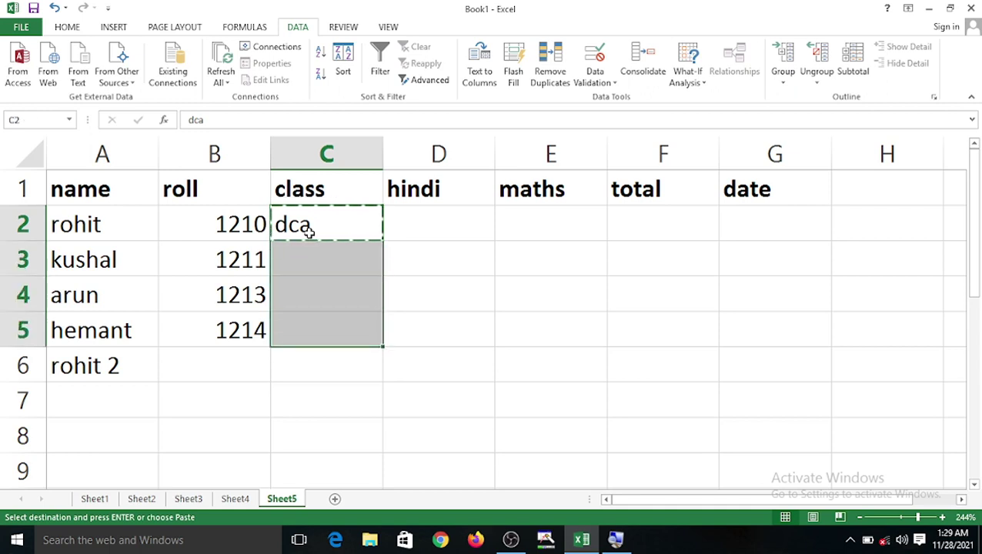
key("ctrl+v")
key("ctrl")
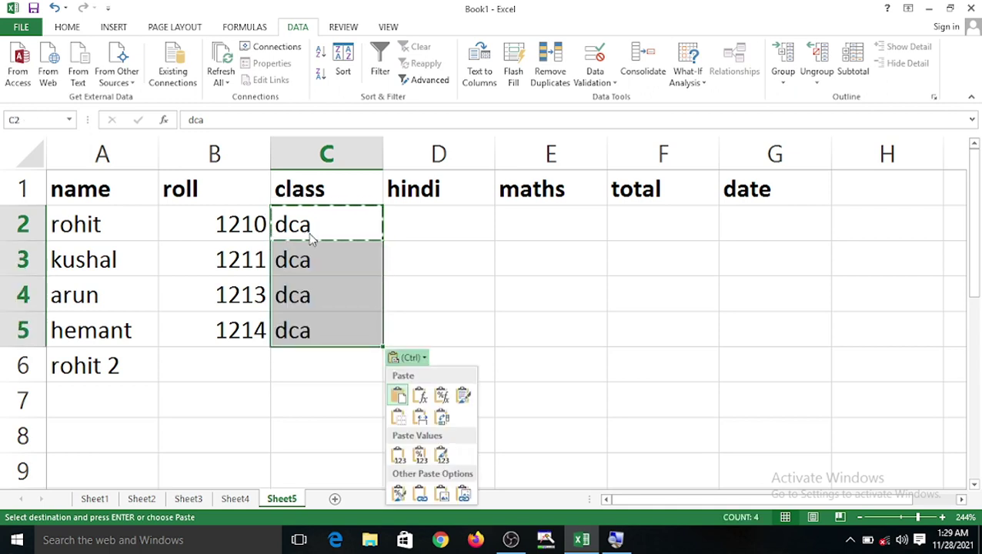
key("Down")
key("Down")
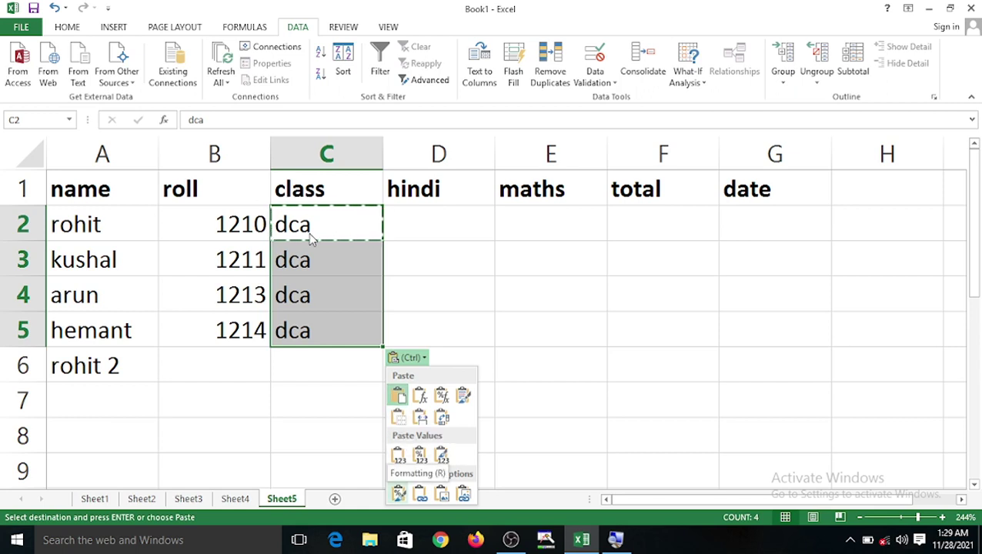
key("Escape")
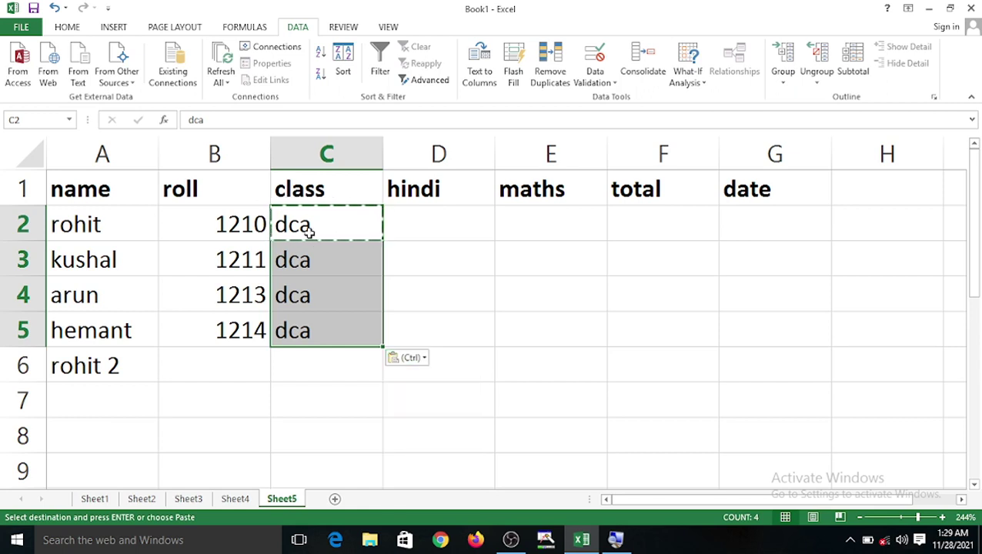
key("shift+Down")
key("ctrl+v")
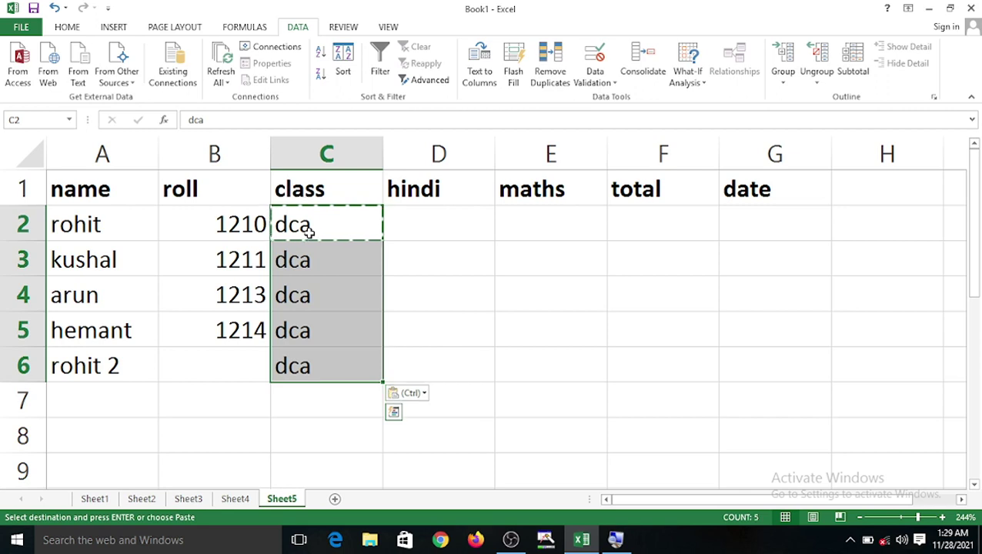
- Enter the roll number 1215 for the last student in cell B6
key("Left")
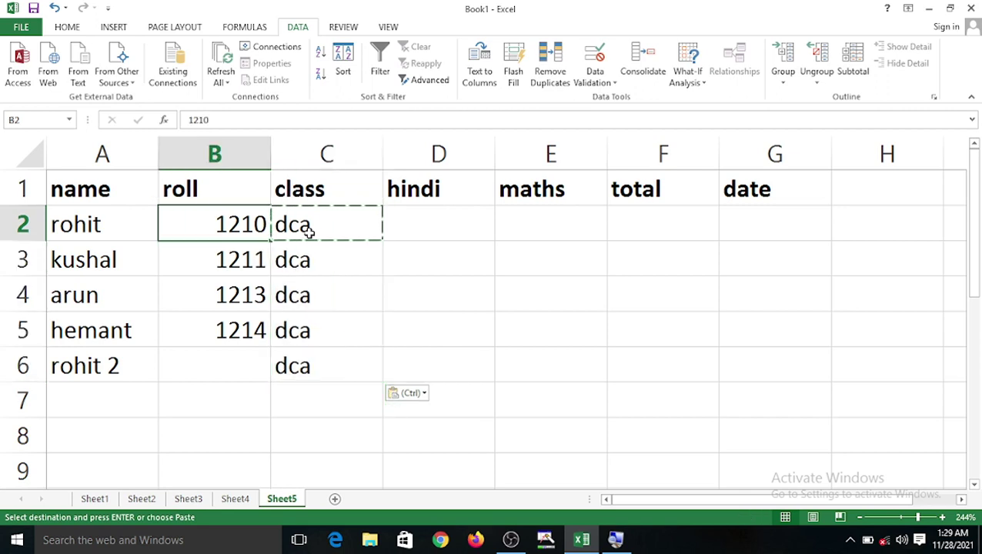
key("Down")
key("Down")
key("Down")
key("Down")
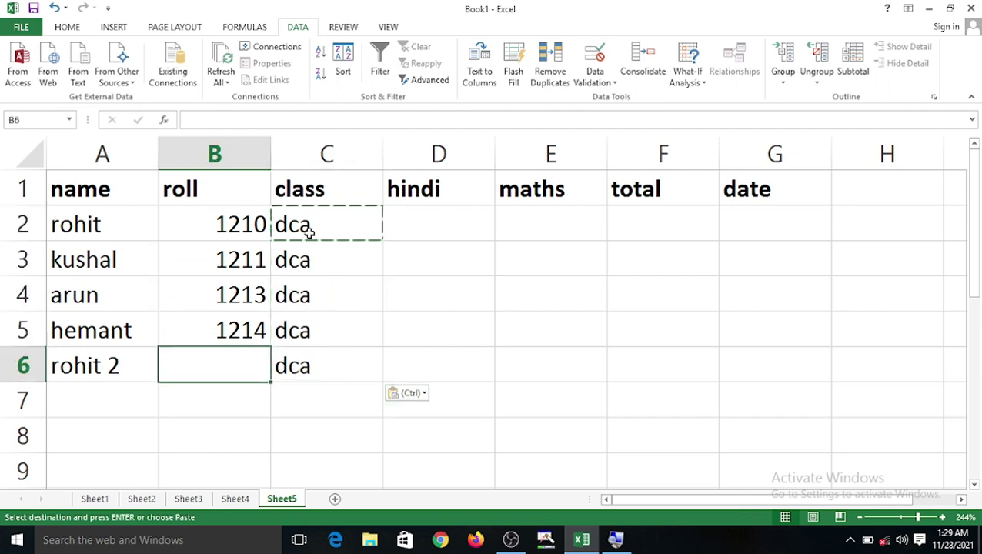
type("1215")
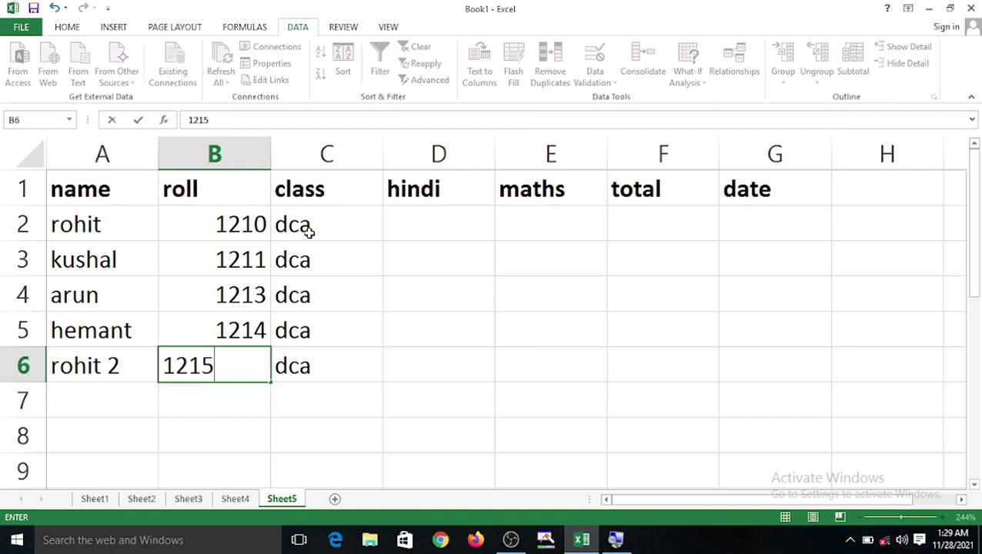
key("Right")
- Fill the hindi column from D6 up to D2 with the marks 25, 45, 48, 78 and 65
key("Right")
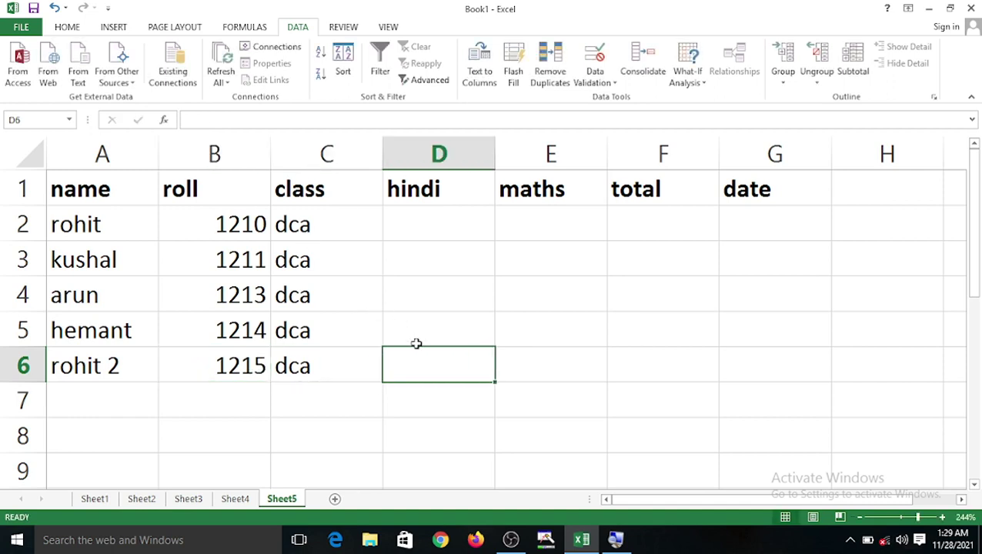
type("25")
key("Up")
type("45")
key("Up")
type("48")
key("Up")
type("78")
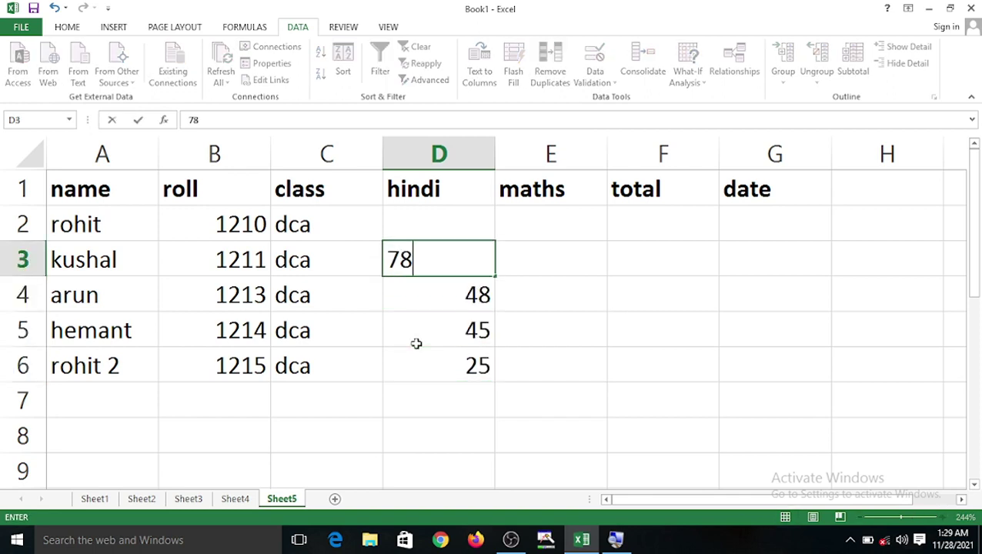
key("Up")
type("65")
key("Right")
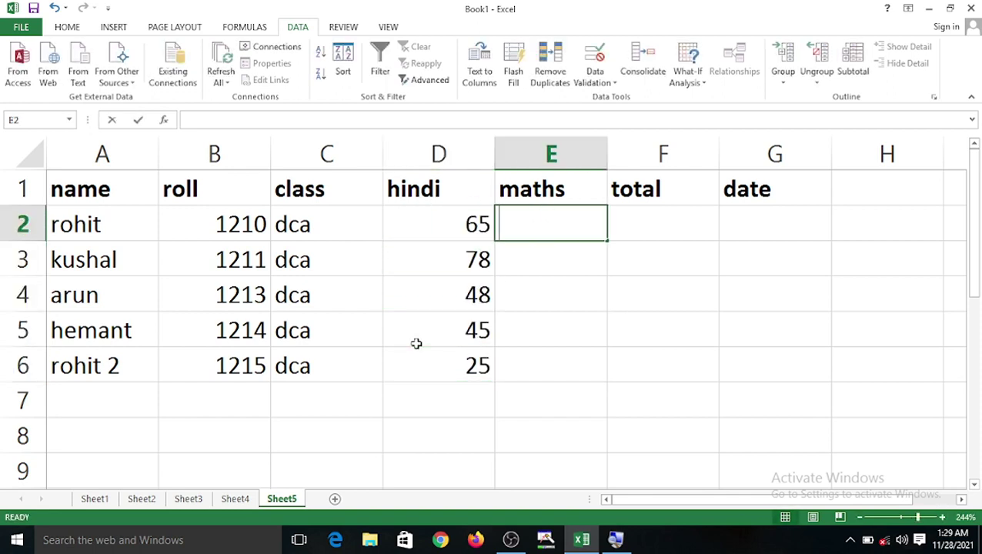
- Enter 19 as the maths mark in E2 and 45 as the total in F2
type("19")
key("Right")
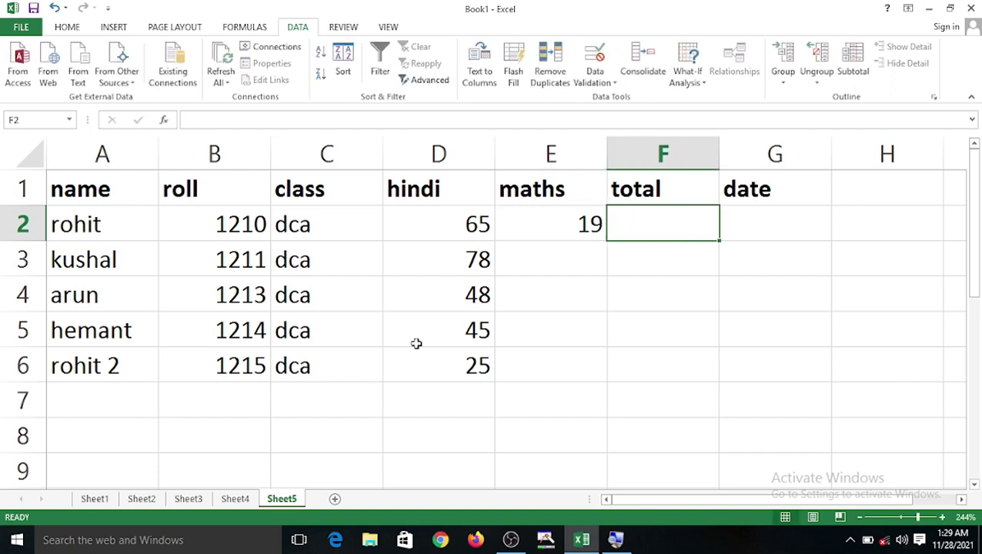
type("45")
key("Right")
type("45")
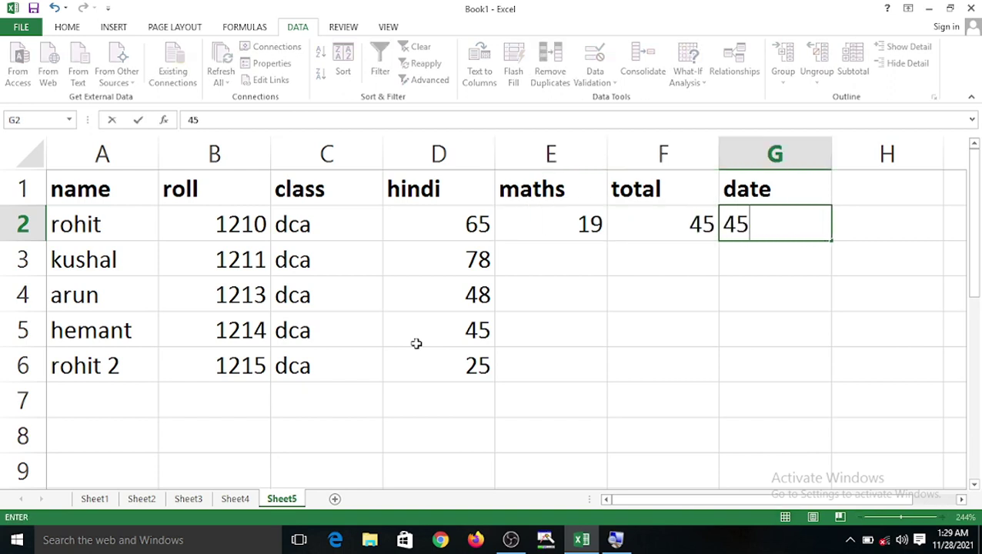
key("BackSpace")
key("BackSpace")
key("Return")
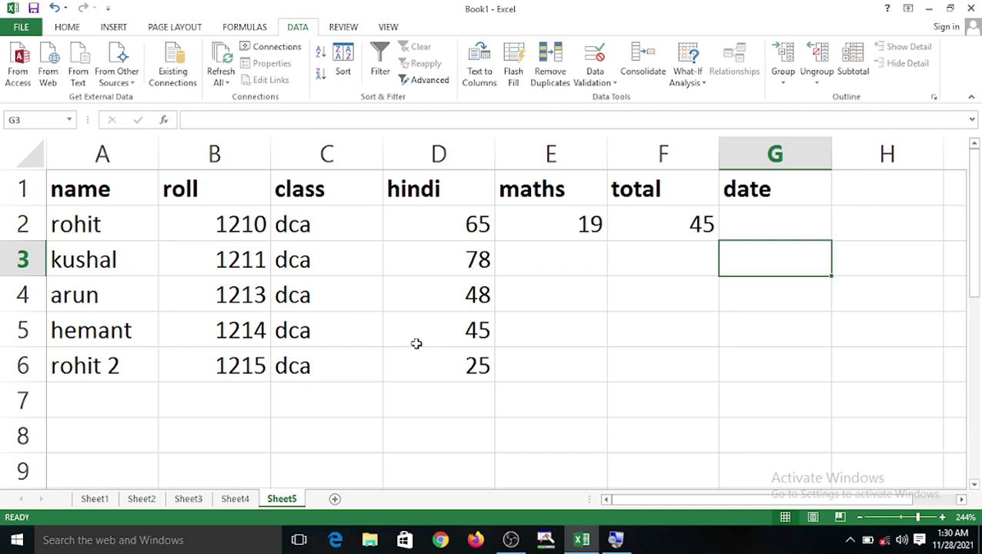
- Fill the remaining maths marks in E3 to E6 with 45, 25, 26 and 96
key("Left")
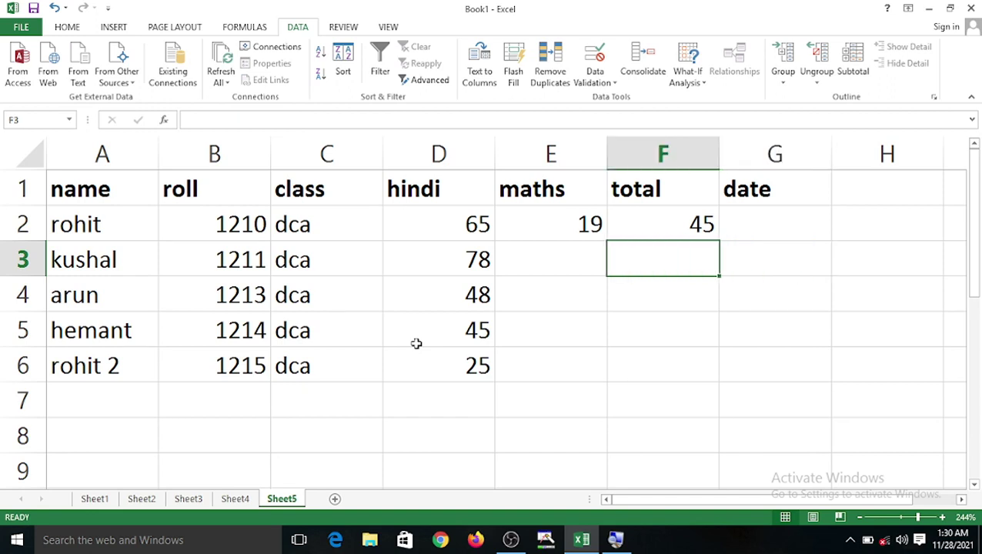
left_click(516, 265)
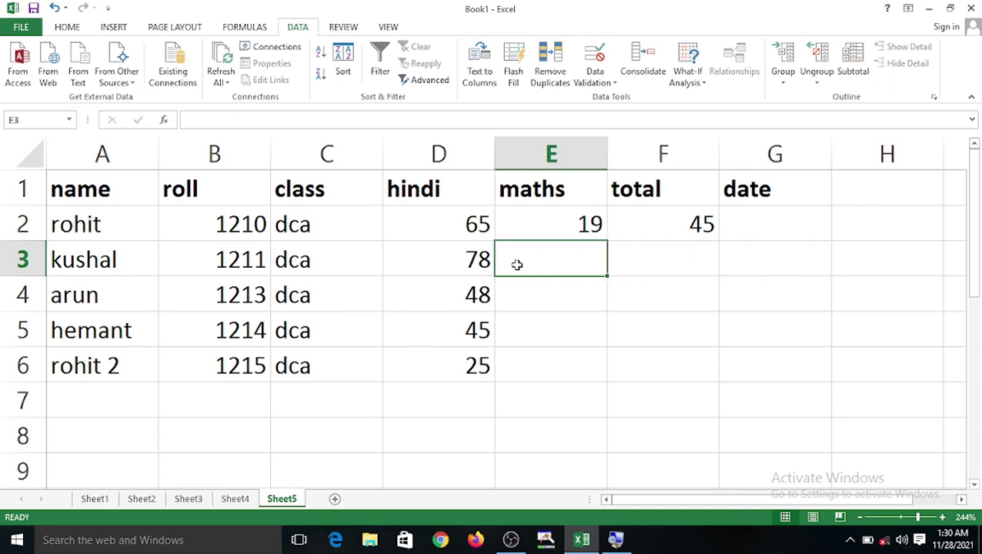
type("4554")
key("BackSpace")
key("BackSpace")
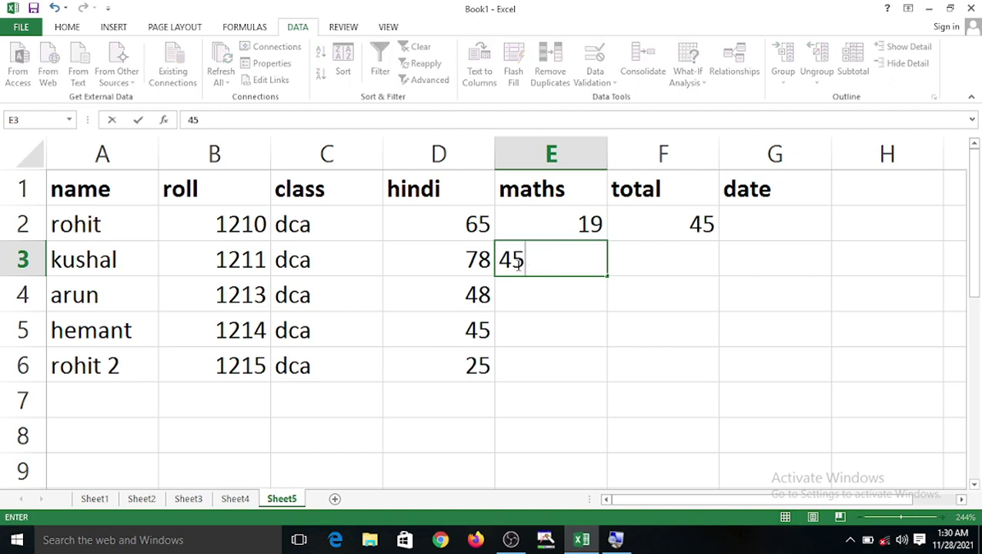
key("Return")
type("25")
key("Return")
type("263")
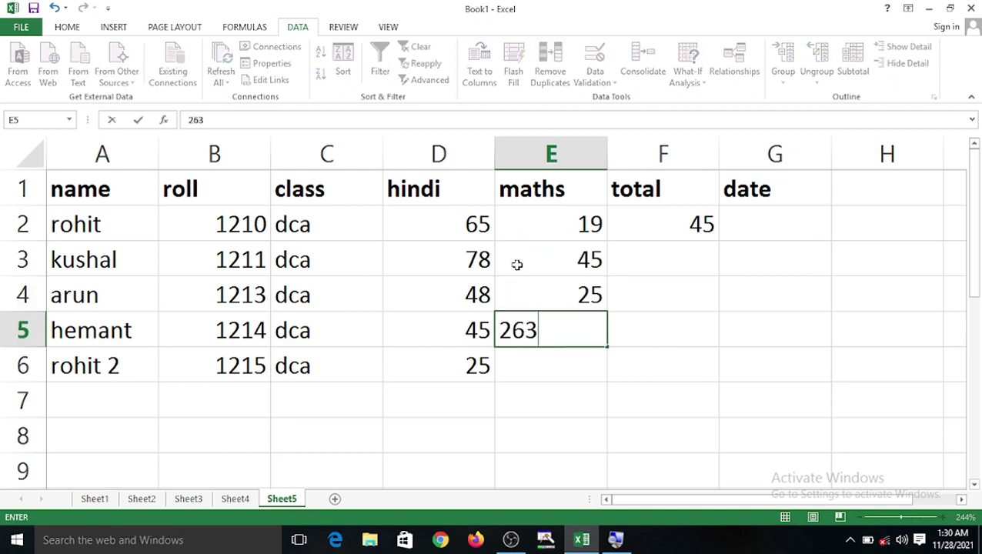
key("BackSpace")
type("45")
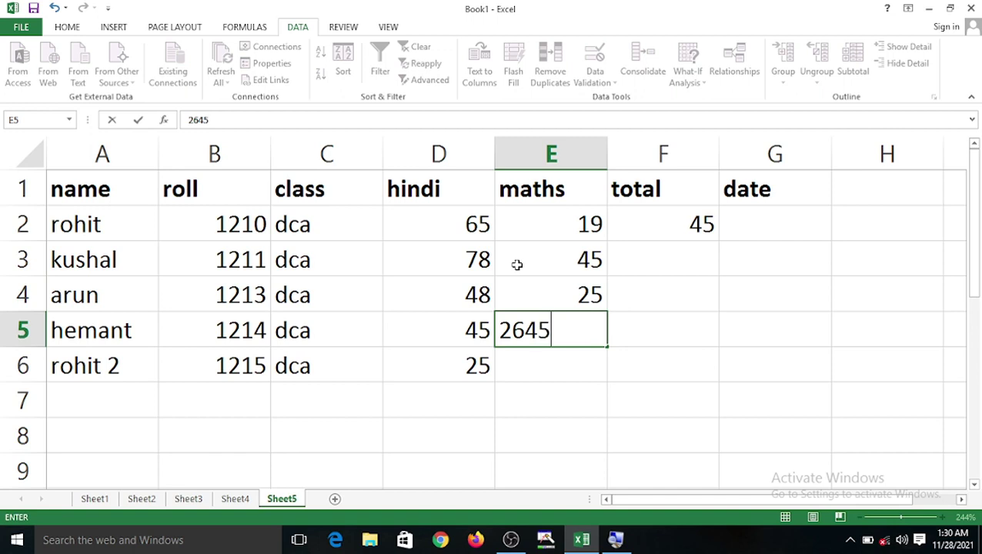
key("BackSpace")
key("BackSpace")
key("Return")
type("96")
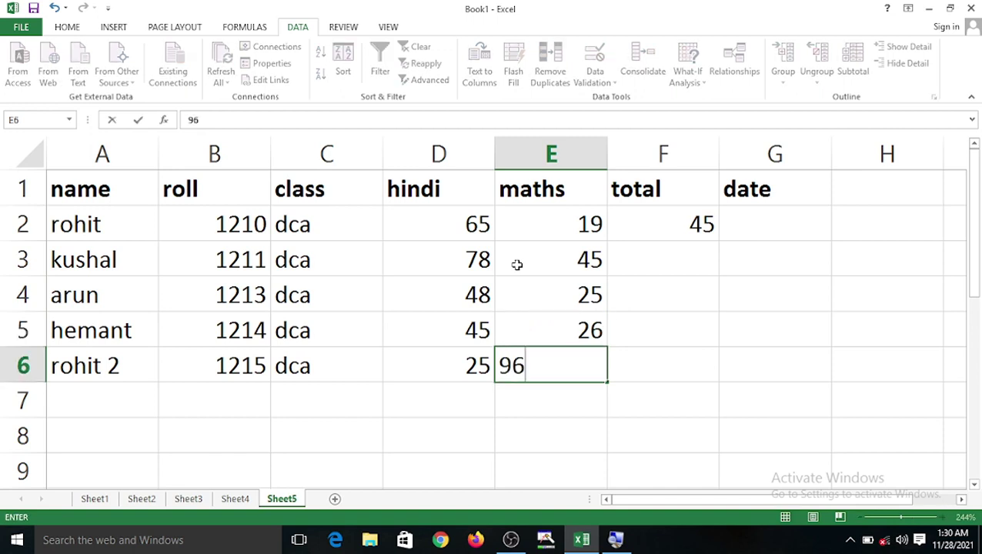
key("Return")
- Replace the total in F2 with a SUM formula over D2:E2 and copy it down to F6
left_click(656, 224)
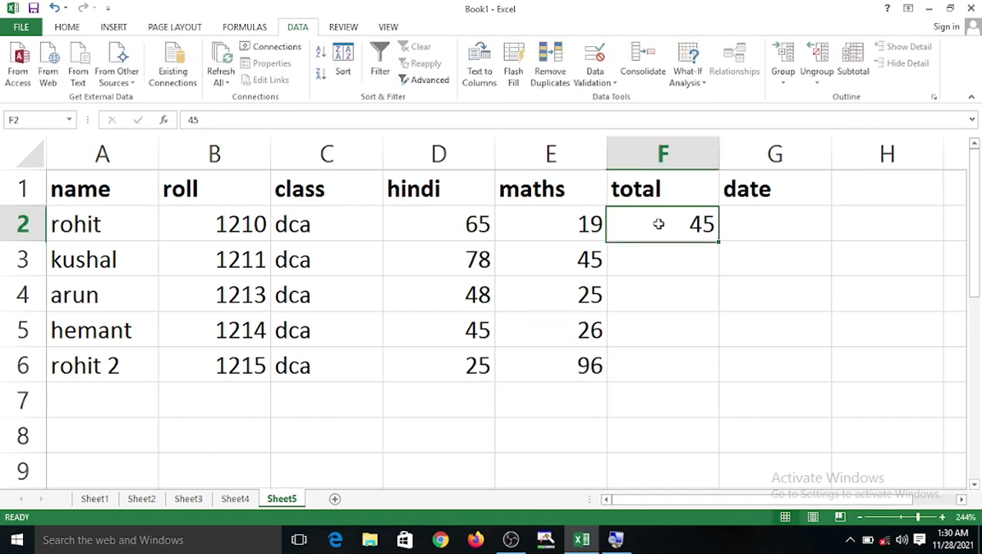
type("=")
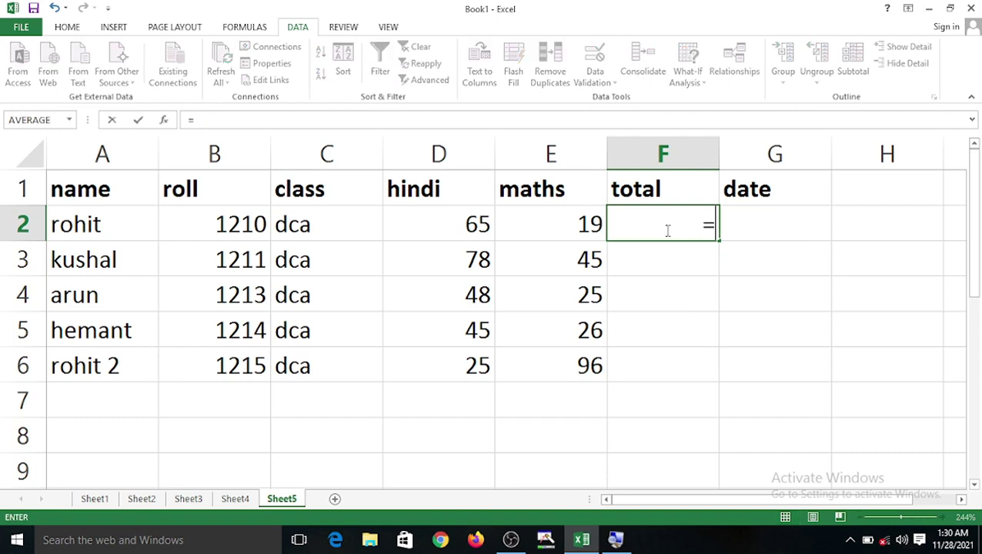
type("s")
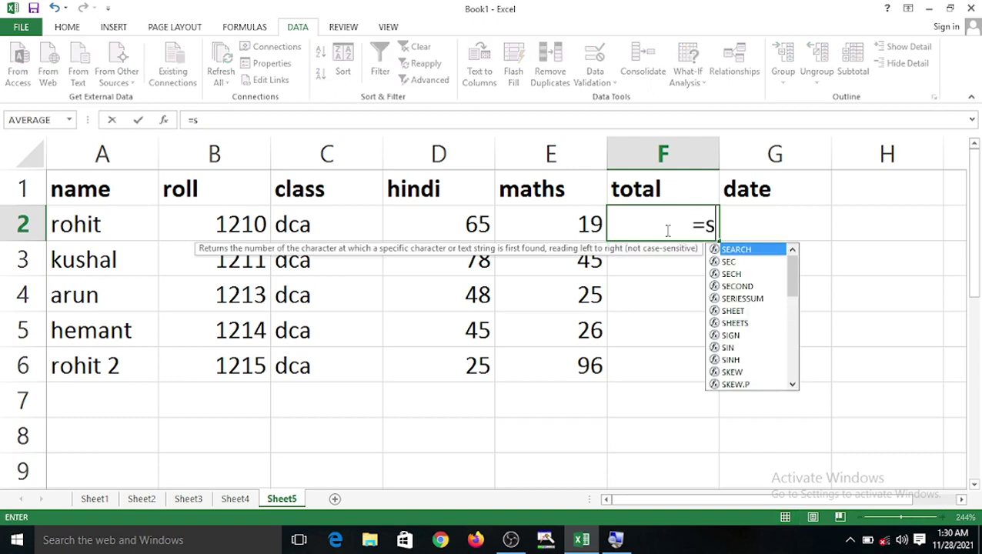
type("um")
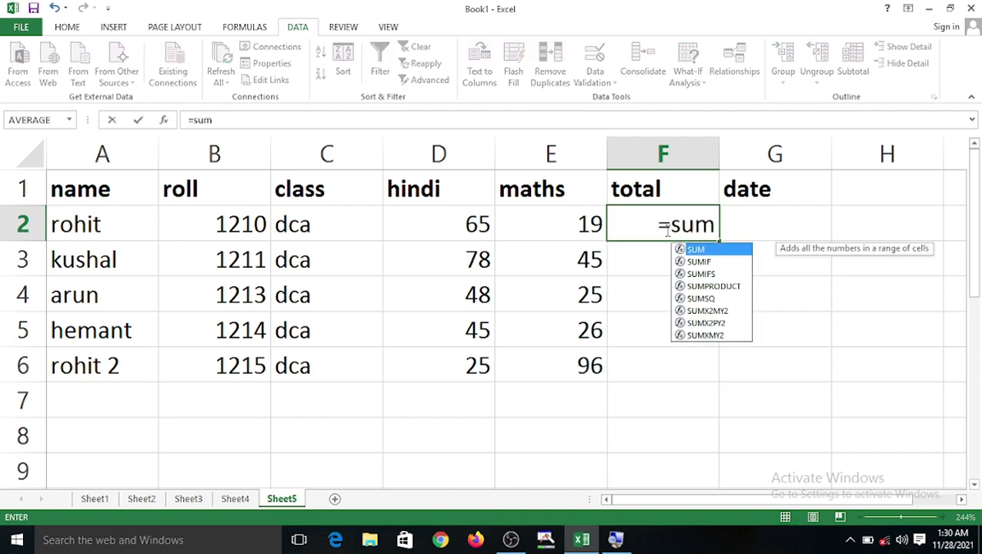
type("(")
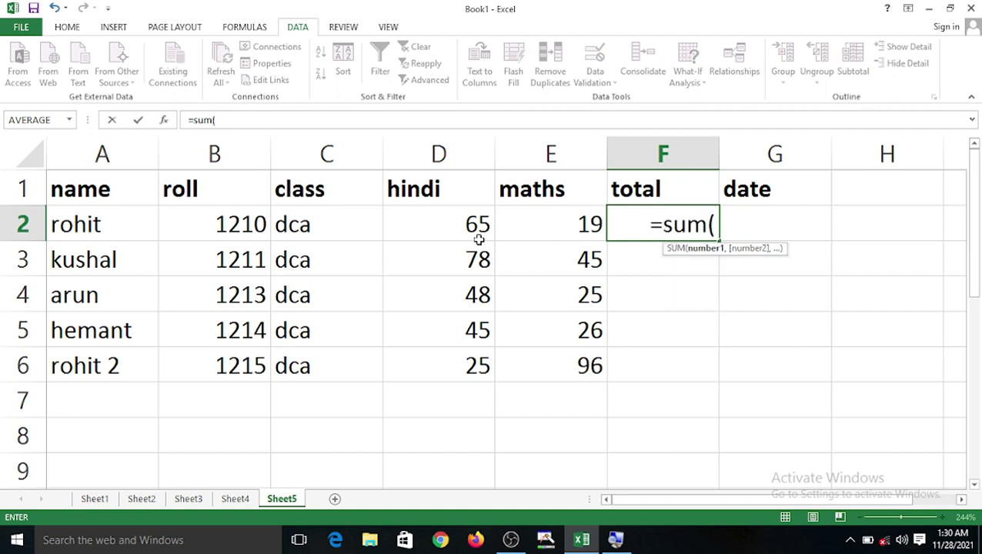
left_click_drag(465, 228, 575, 225)
type(")")
key("Return")
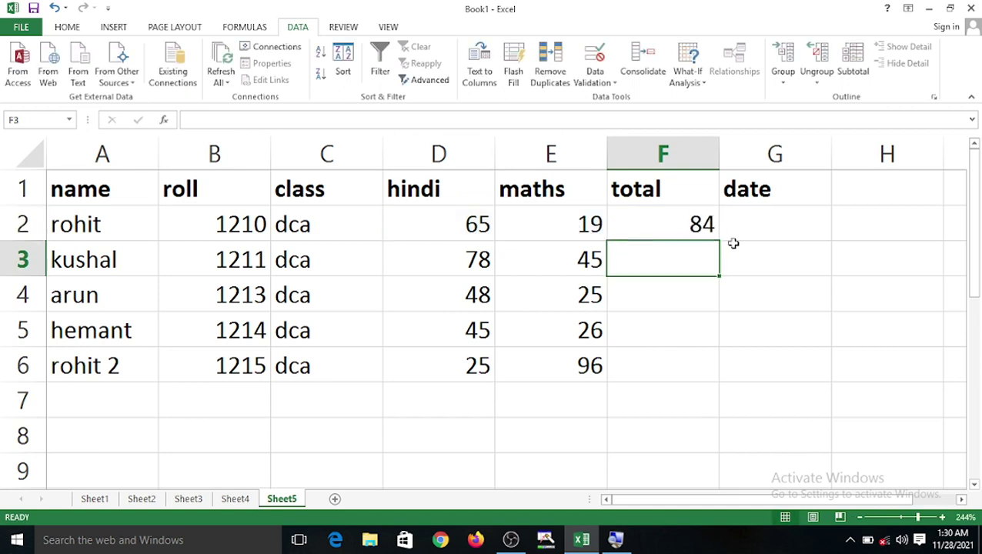
left_click(715, 227)
left_click_drag(718, 240, 723, 388)
left_click(804, 219)
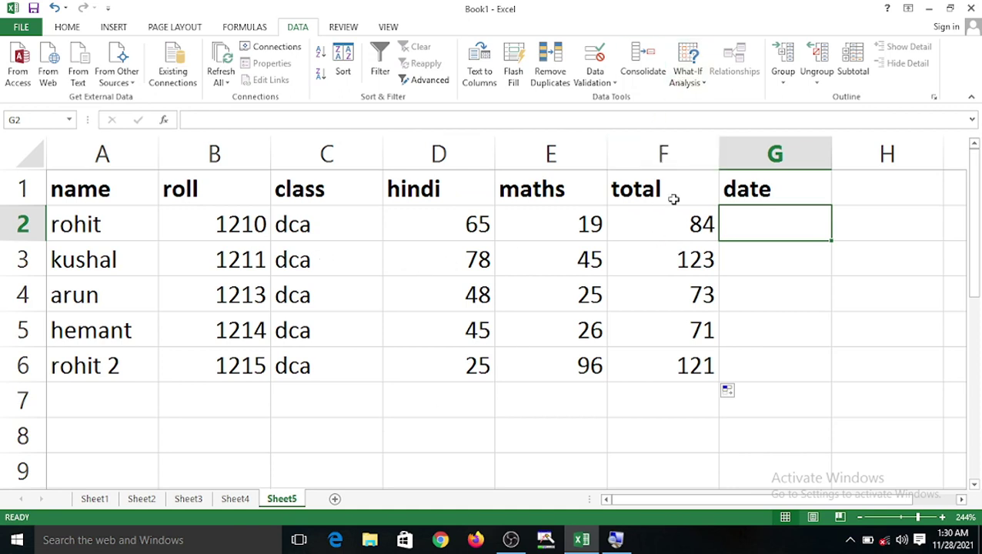
left_click(613, 83)
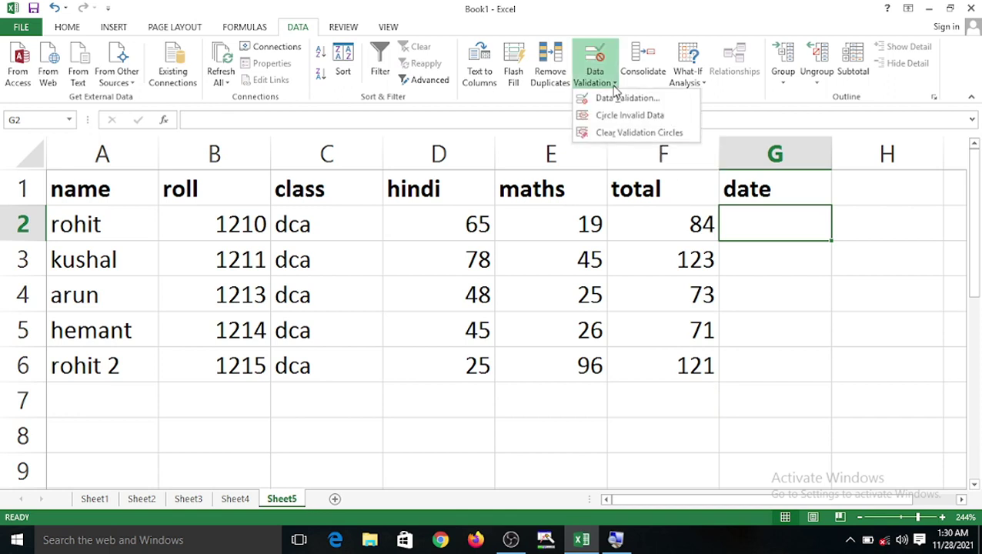
left_click(618, 96)
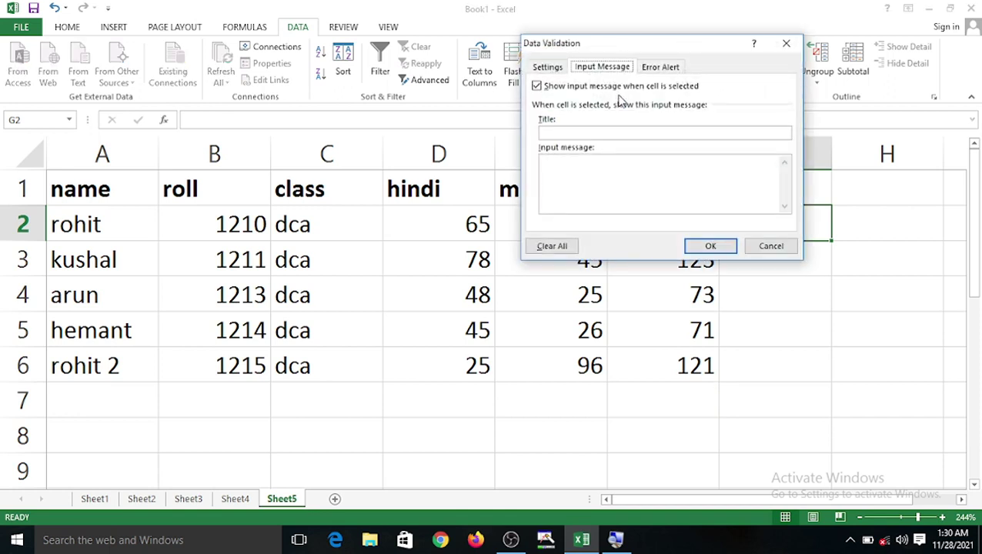
left_click(564, 68)
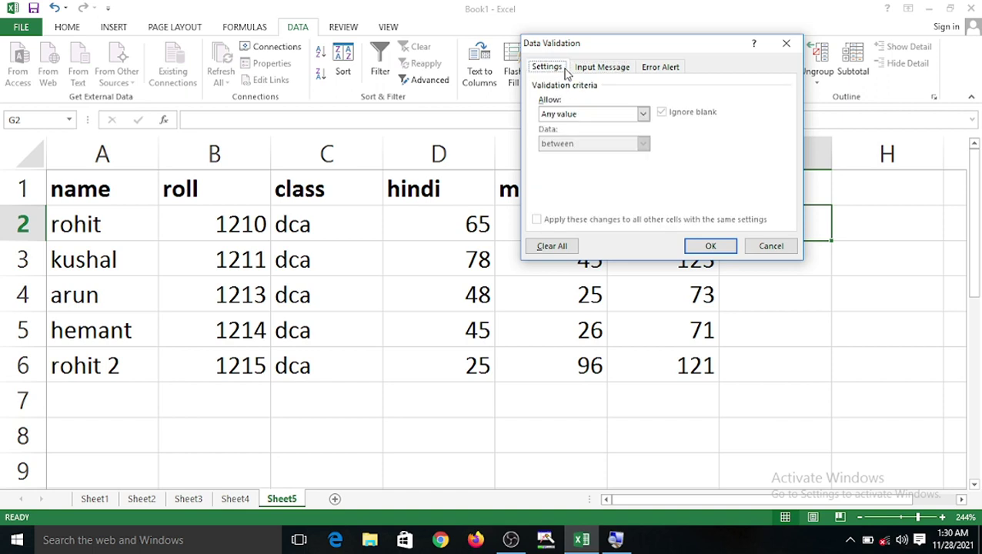
left_click(643, 114)
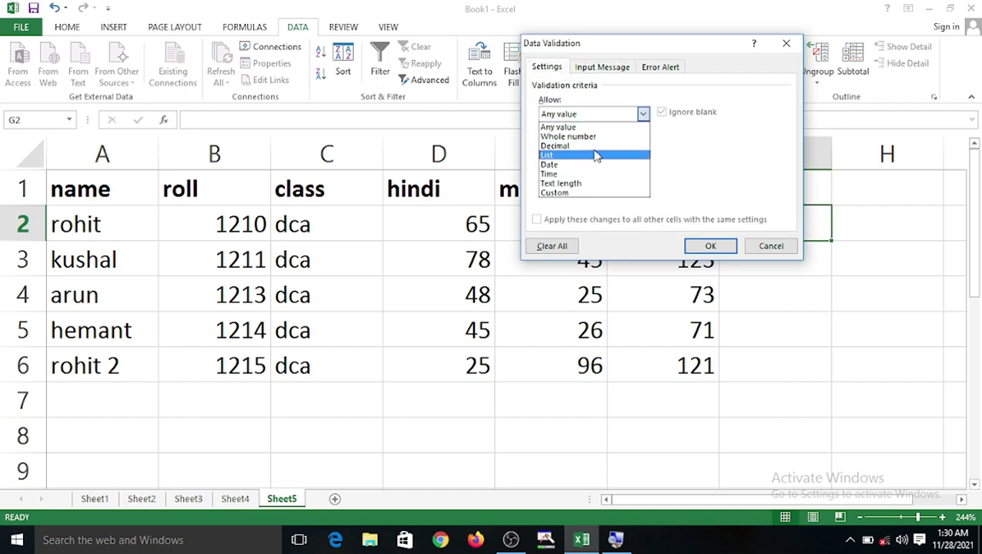
left_click(765, 246)
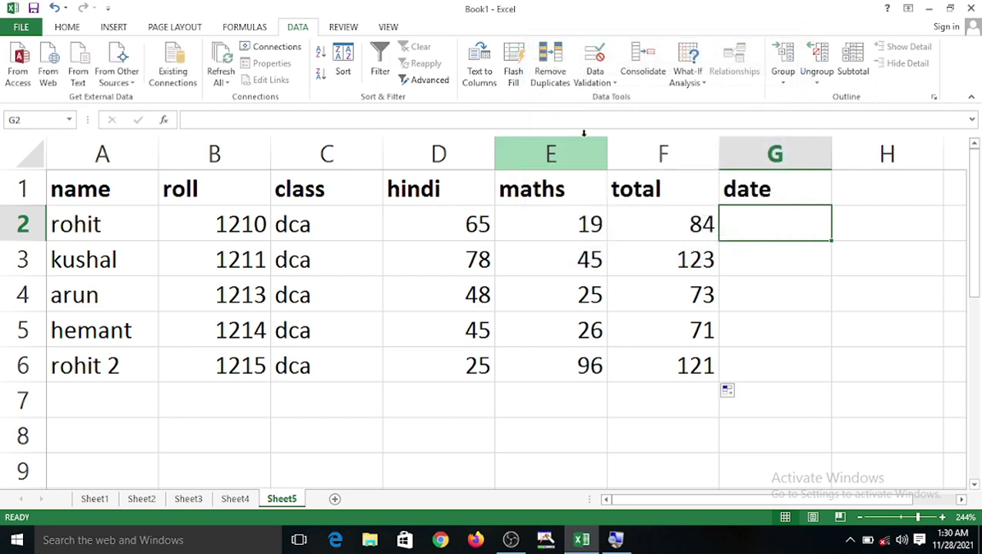
left_click(615, 83)
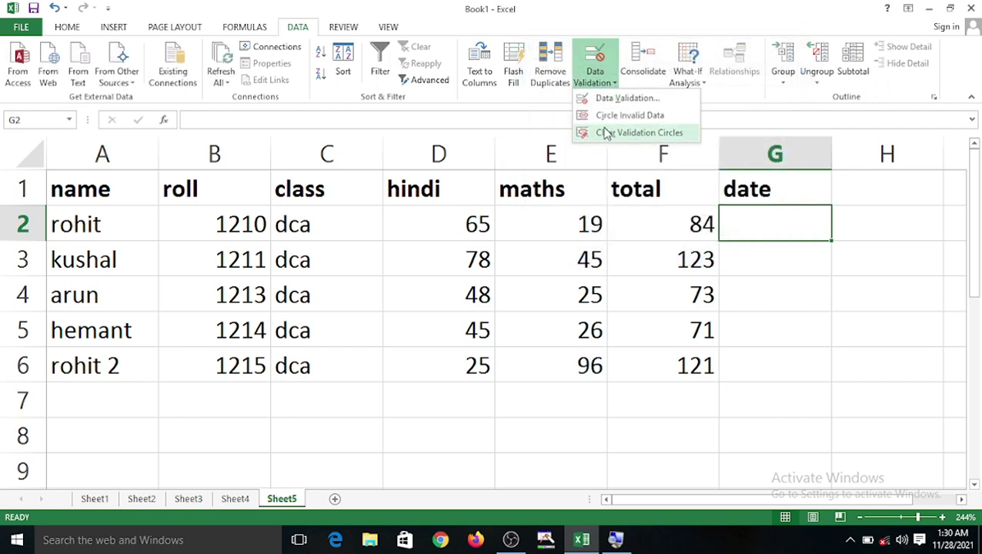
left_click(509, 306)
- Turn on filtering for the marks table, using the range A1:G7 with its header row
mouse_move(134, 207)
left_mouse_down()
mouse_move(390, 313)
mouse_move(763, 395)
mouse_move(772, 388)
left_mouse_up()
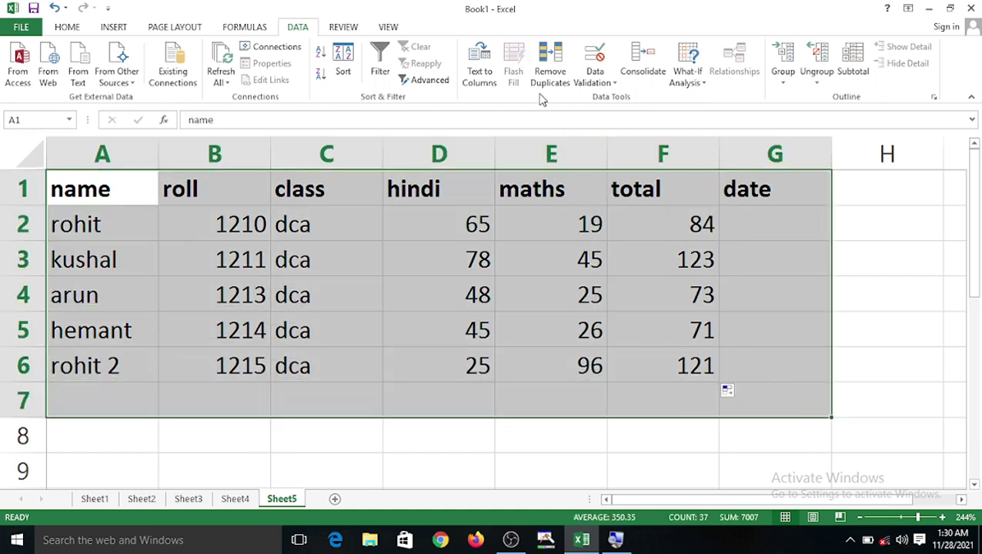
left_click(380, 68)
left_click(395, 366)
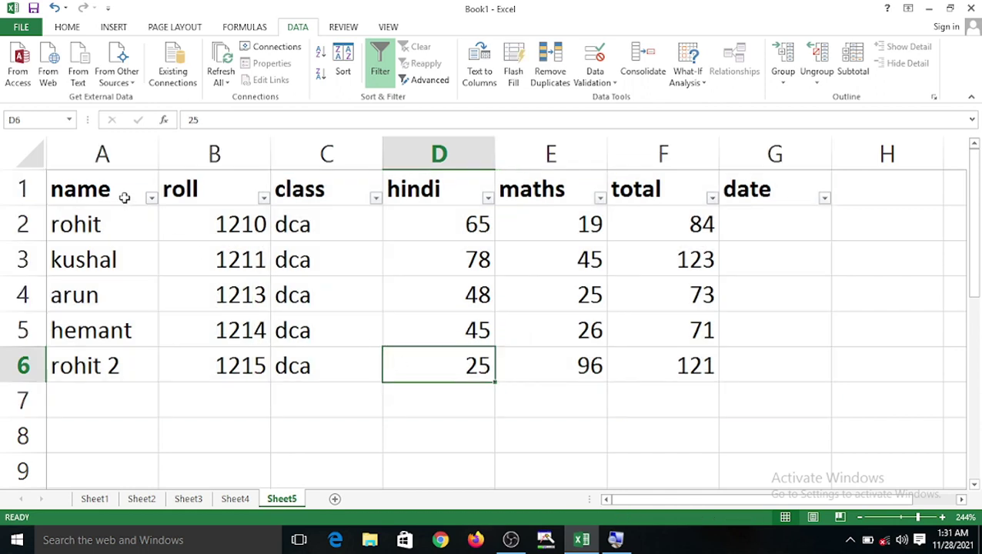
mouse_move(113, 194)
left_mouse_down()
mouse_move(613, 387)
mouse_move(771, 360)
left_mouse_up()
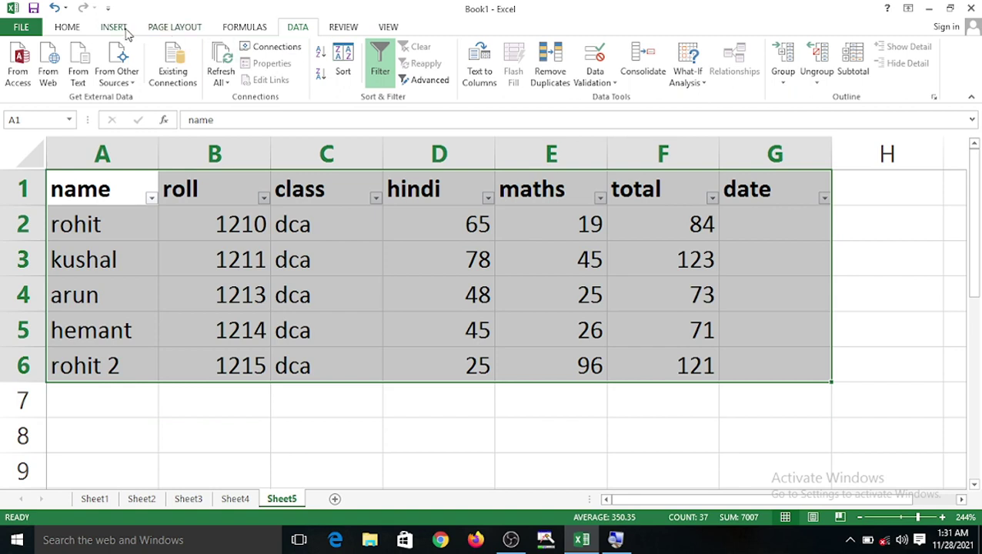
left_click(757, 286)
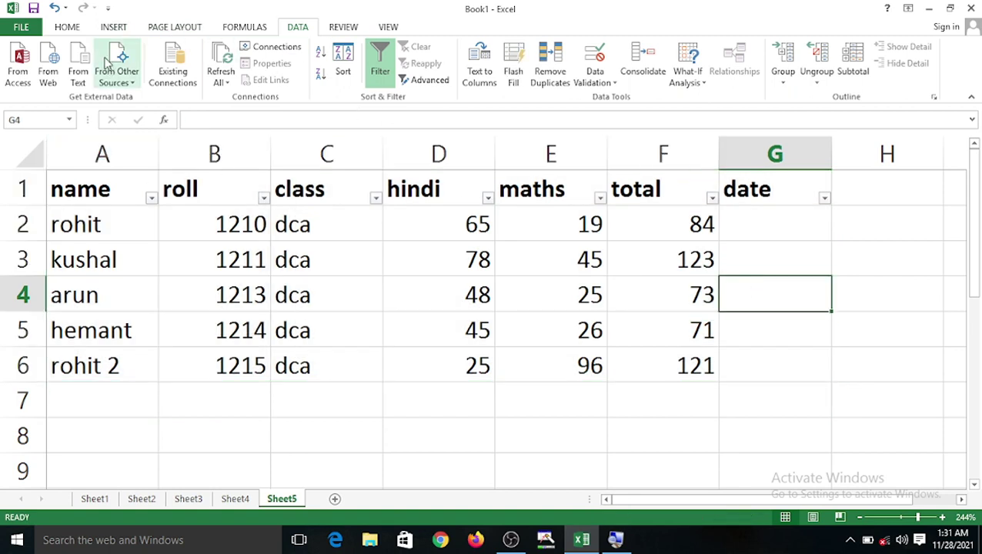
left_click(69, 28)
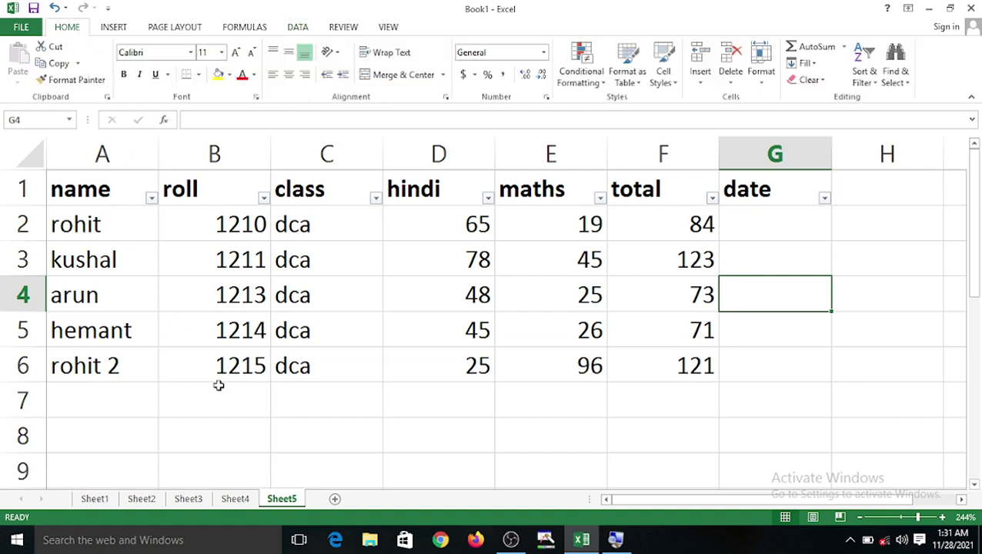
- Apply data validation to cell C4 that allows only whole numbers between 30 and 100
left_click(334, 281)
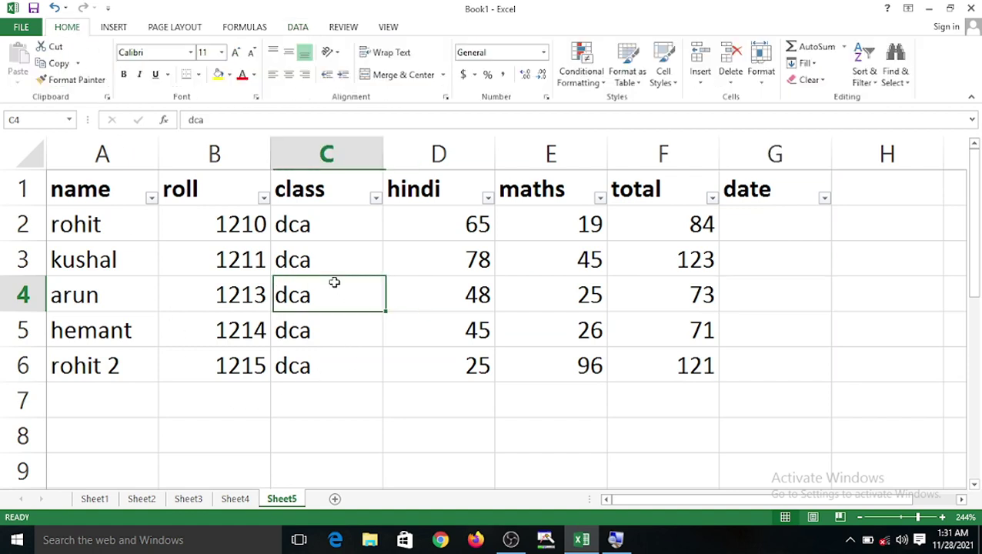
left_click(299, 29)
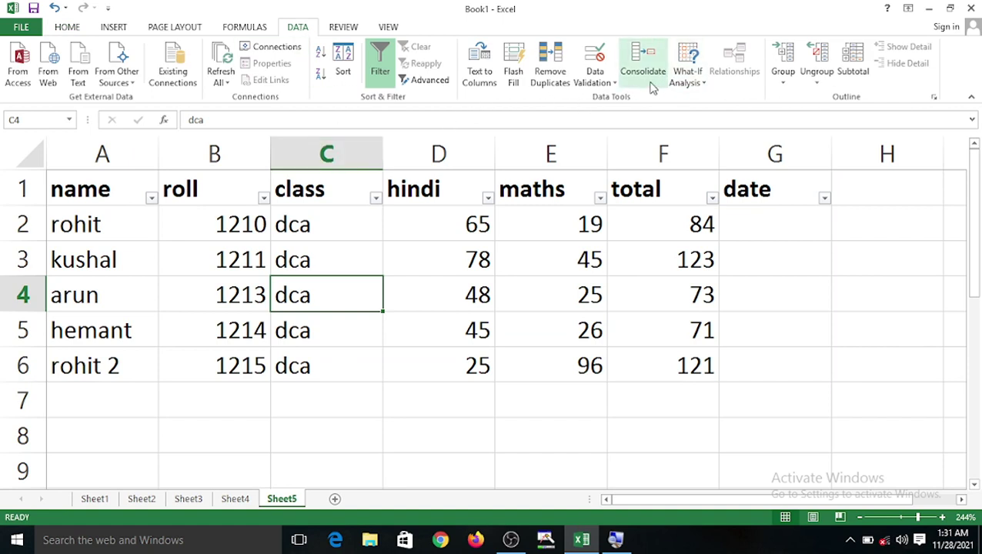
left_click(615, 83)
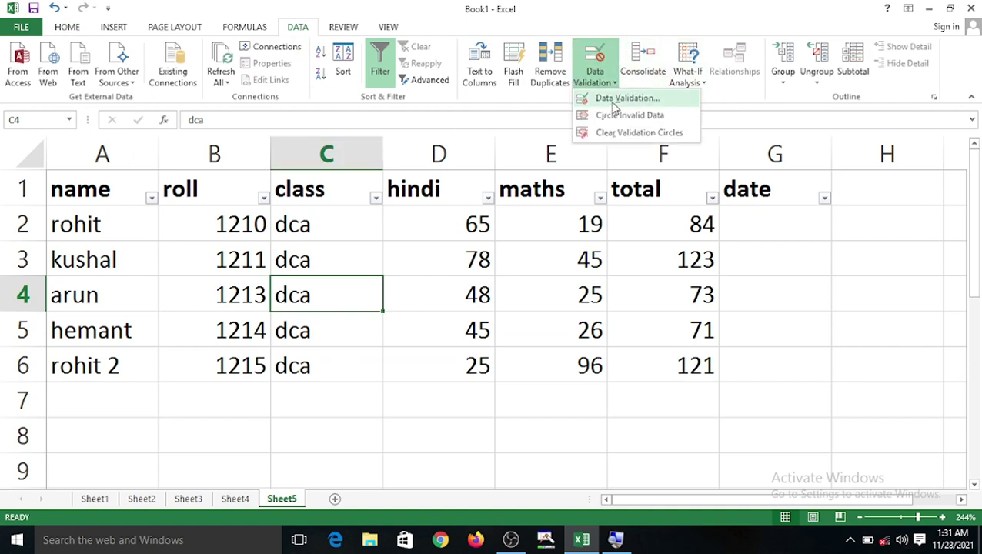
left_click(620, 98)
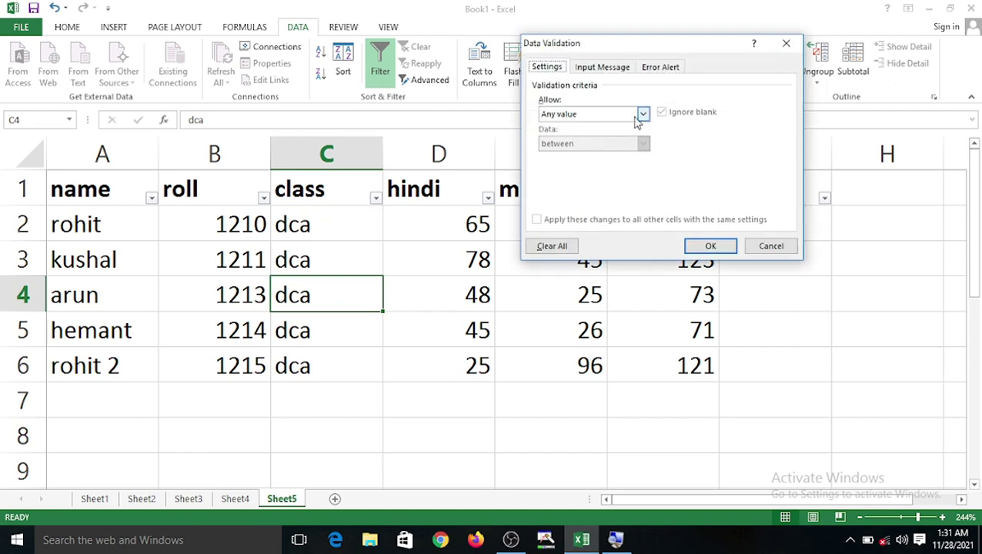
left_click(642, 115)
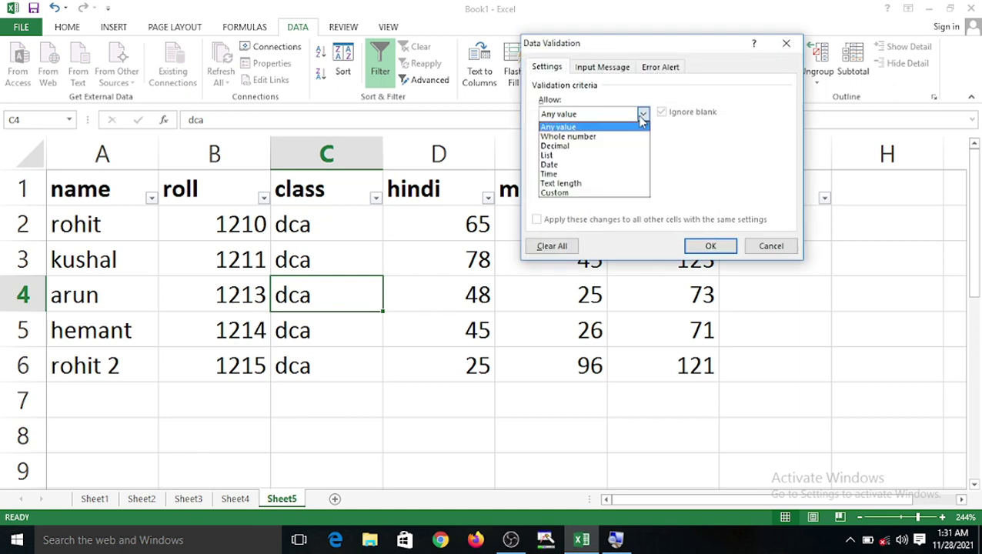
left_click(604, 137)
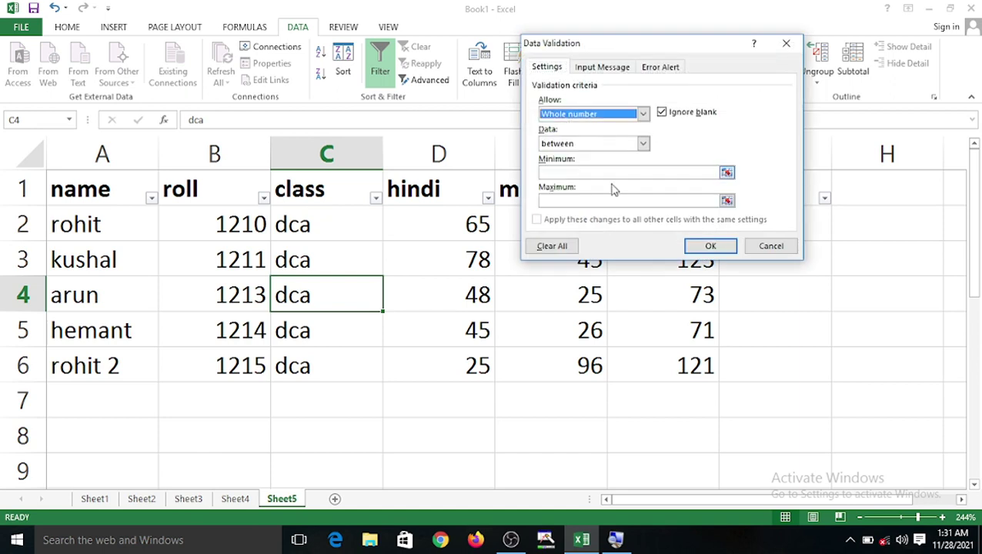
left_click(597, 173)
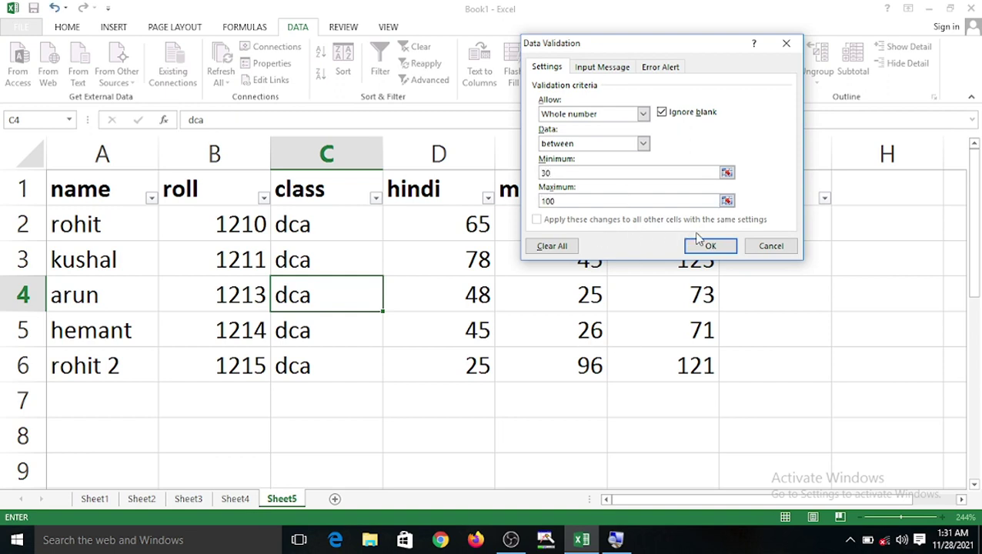
left_click(710, 245)
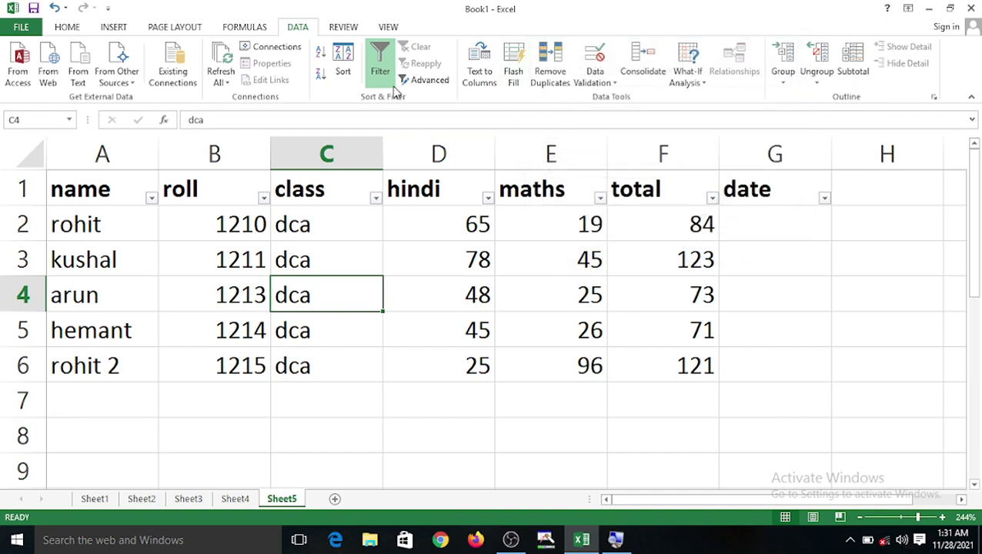
- Circle the invalid data on the sheet according to the validation rule
left_click(614, 83)
left_click(614, 116)
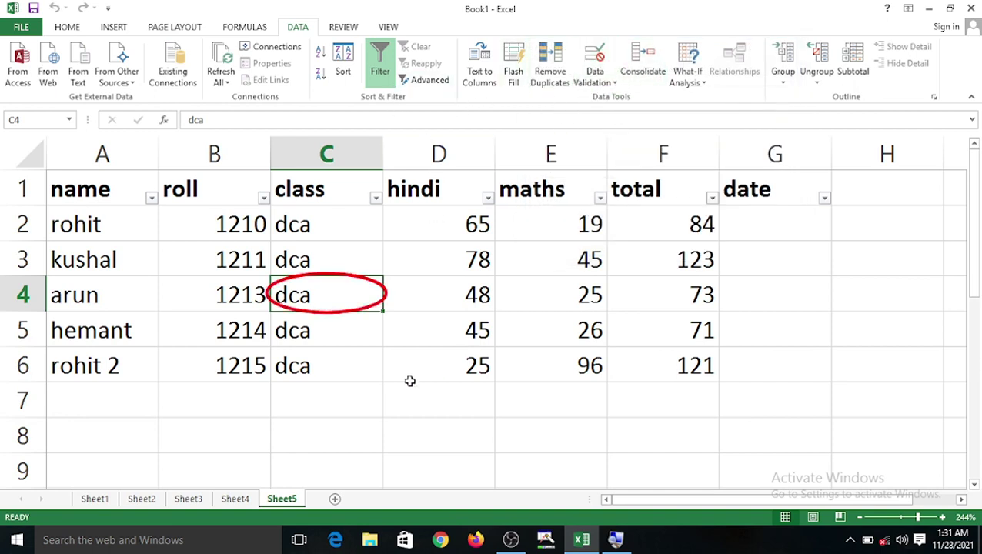
left_click(427, 317)
left_click(594, 304)
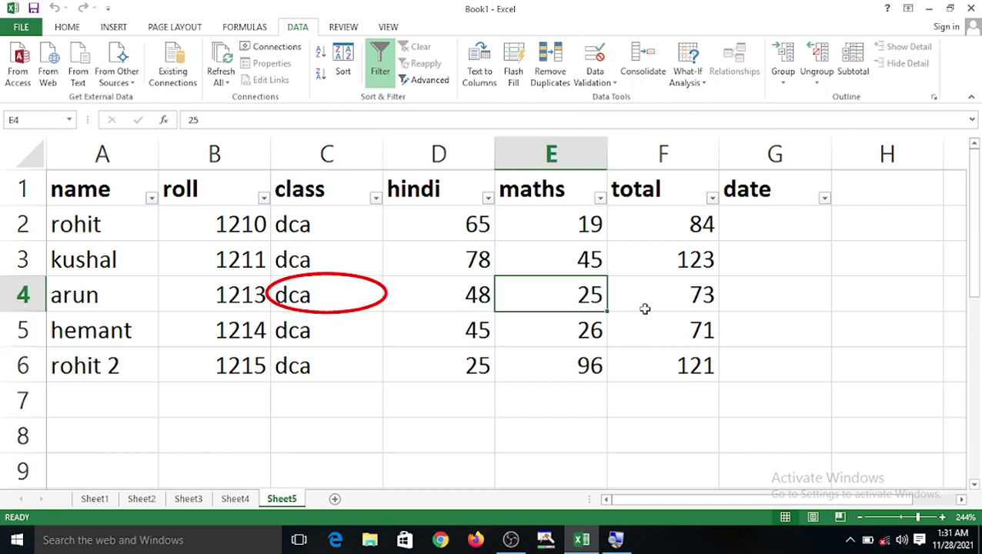
left_click(371, 298)
left_click(454, 304)
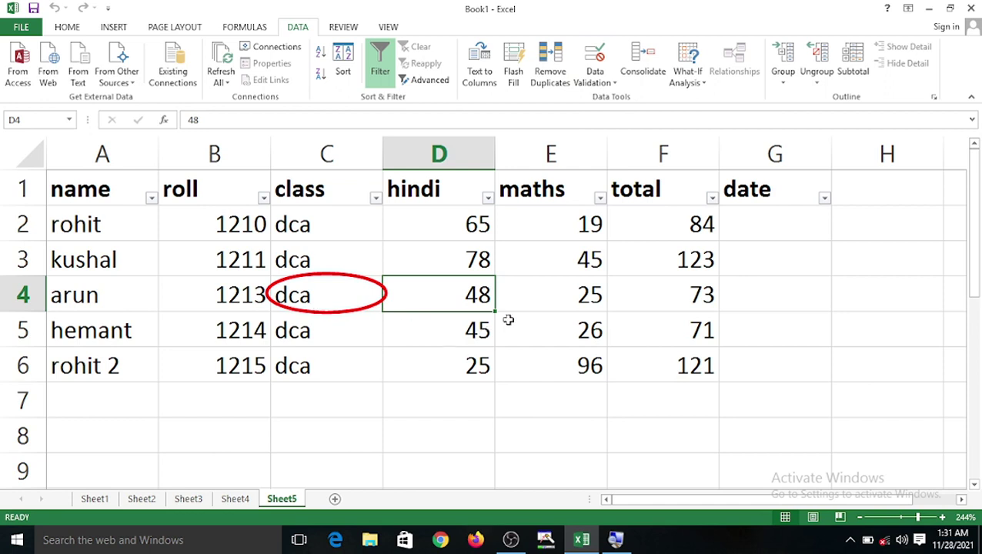
- Apply data validation to cell E4 that allows only whole numbers between 40 and 100
left_click(541, 302)
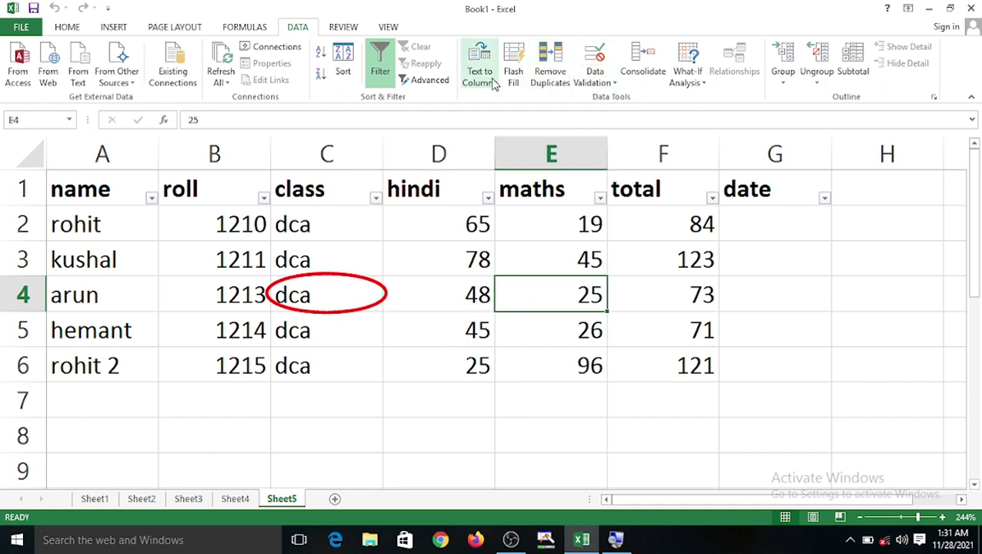
left_click(609, 82)
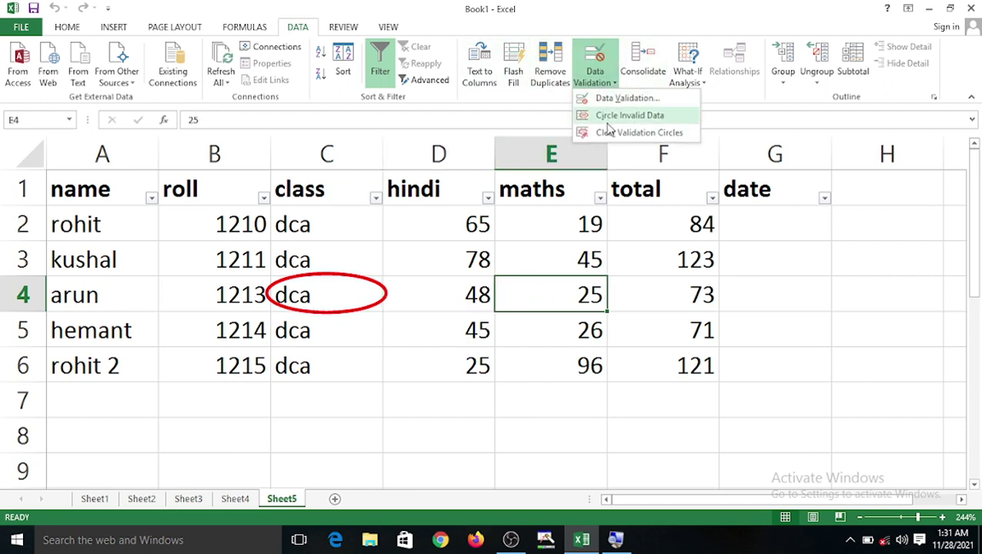
left_click(610, 115)
left_click(613, 83)
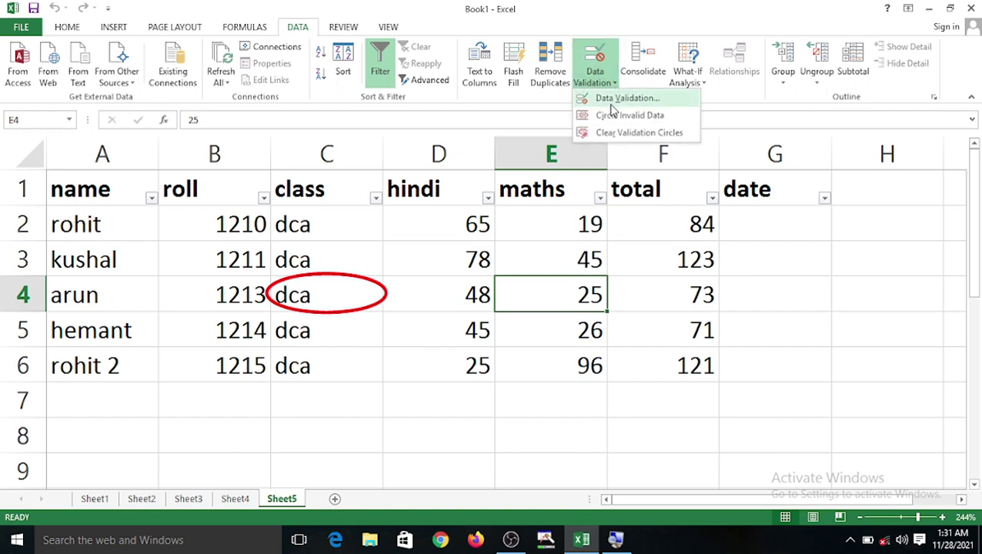
left_click(627, 98)
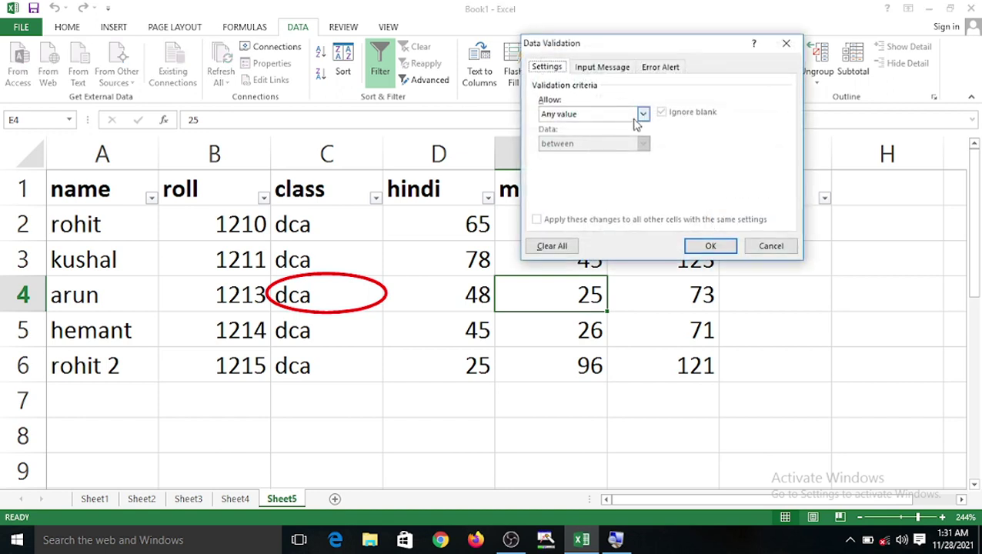
left_click(643, 114)
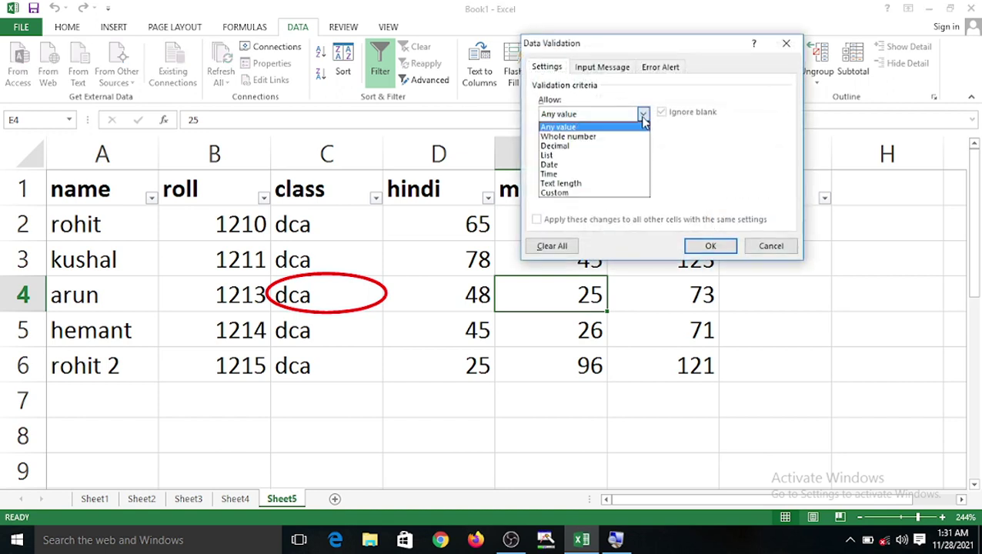
left_click(556, 146)
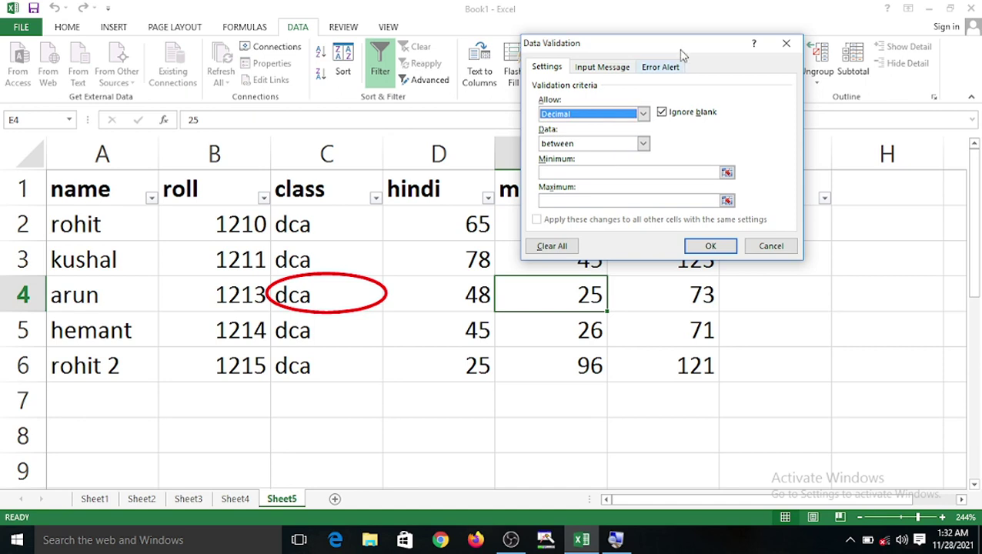
left_click(642, 113)
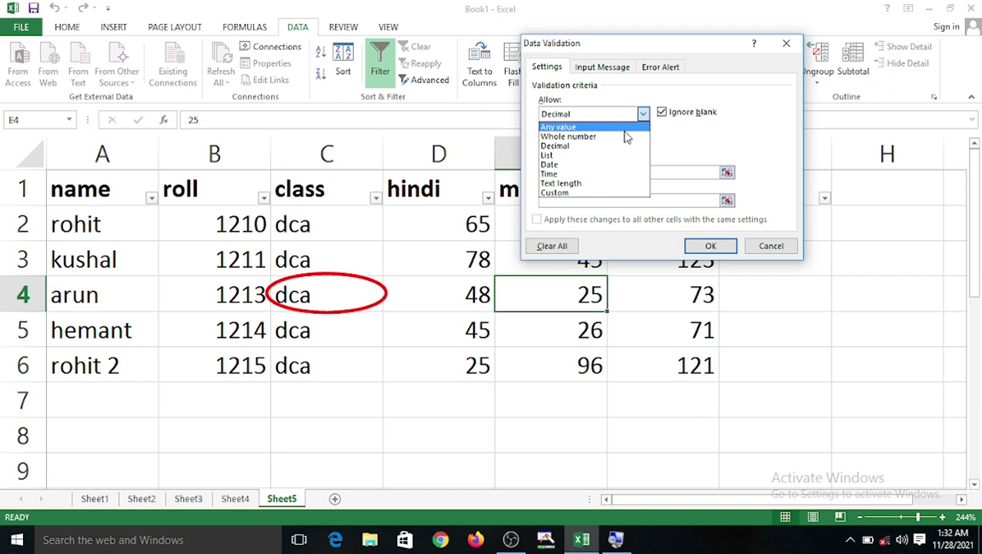
left_click(605, 137)
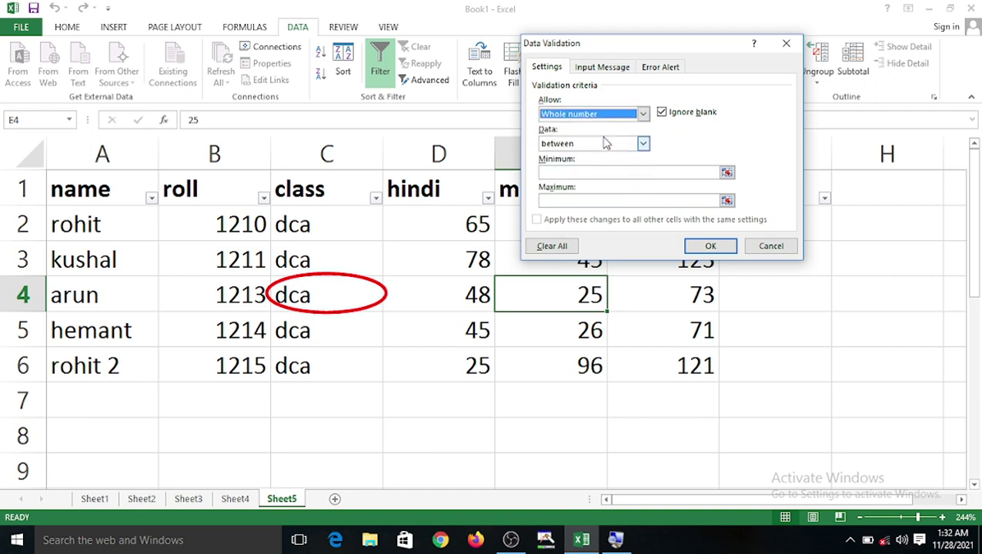
left_click(581, 170)
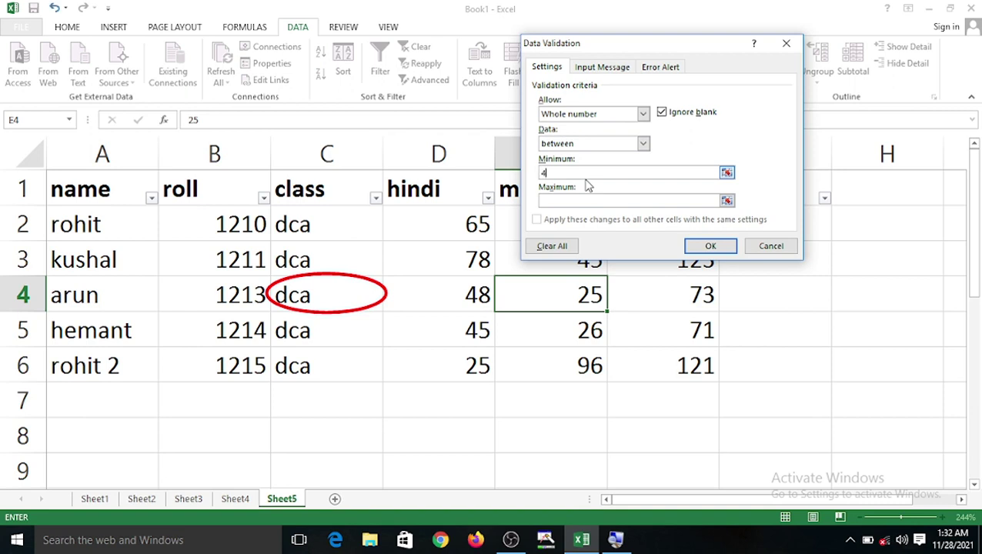
left_click(583, 201)
left_click(709, 246)
- Circle the invalid data again so the new rule on E4 is included, and check the marked cells
left_click(602, 80)
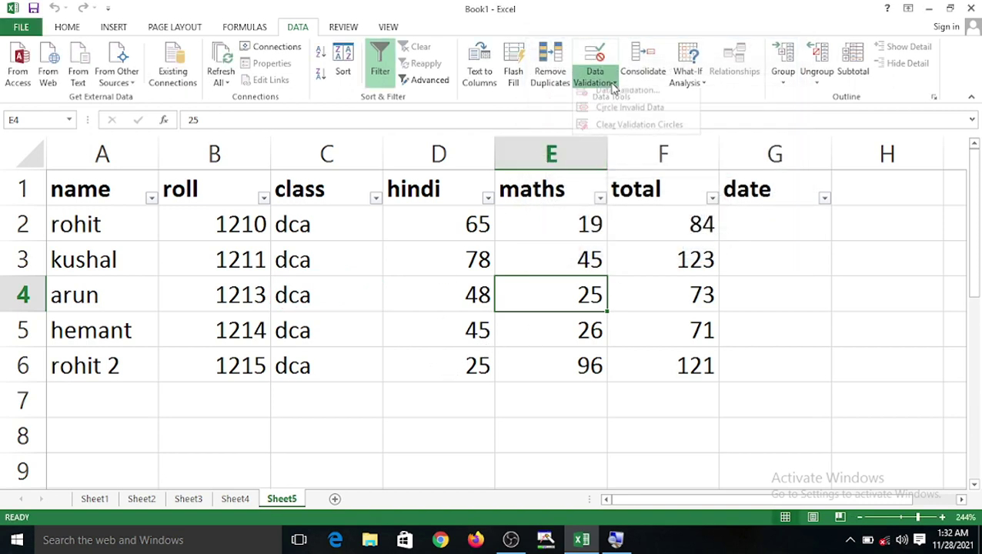
left_click(606, 116)
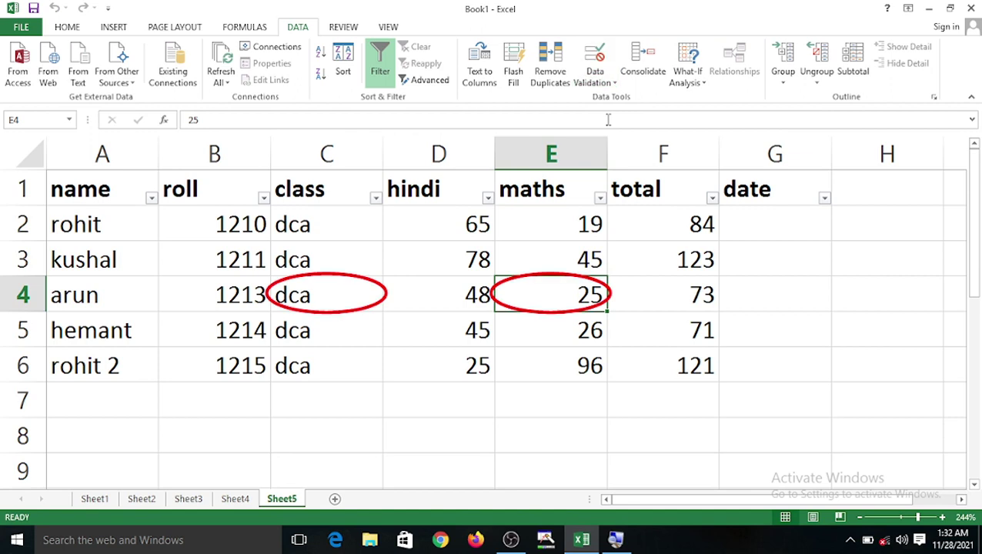
left_click(377, 297)
left_click(600, 294)
left_click(448, 258)
left_click(481, 362)
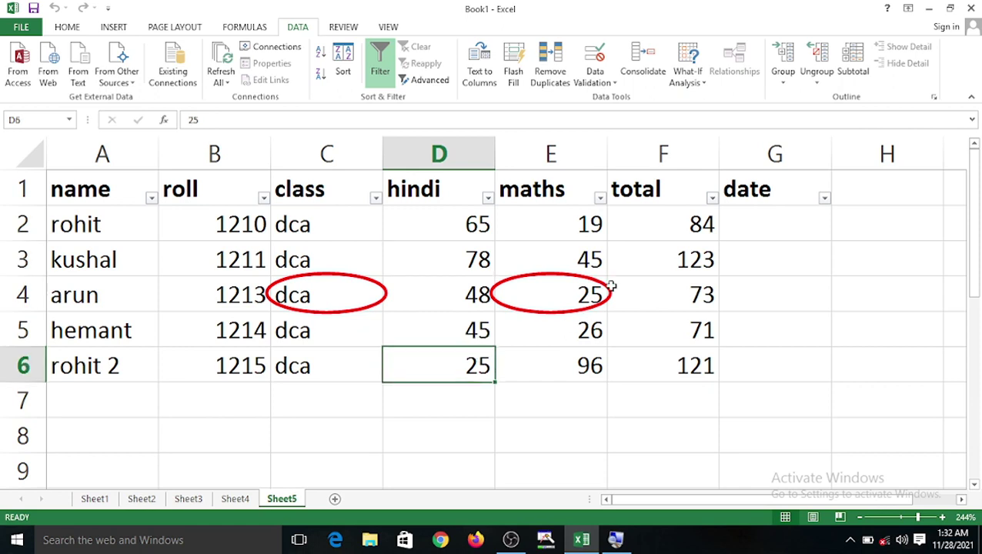
left_click(619, 256)
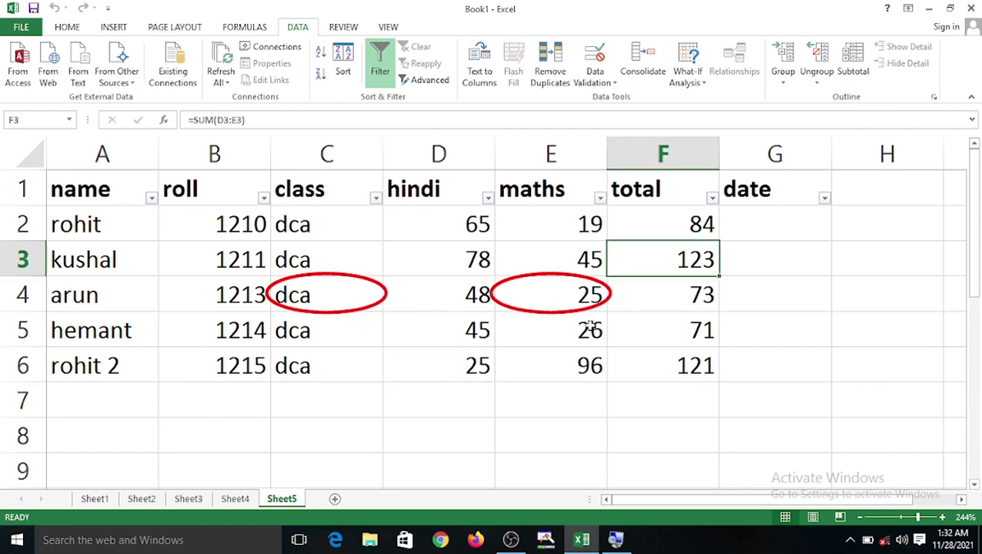
left_click(429, 269)
- Try to circle invalid data across the whole table by selecting A1:G6 first
left_click_drag(98, 184, 764, 366)
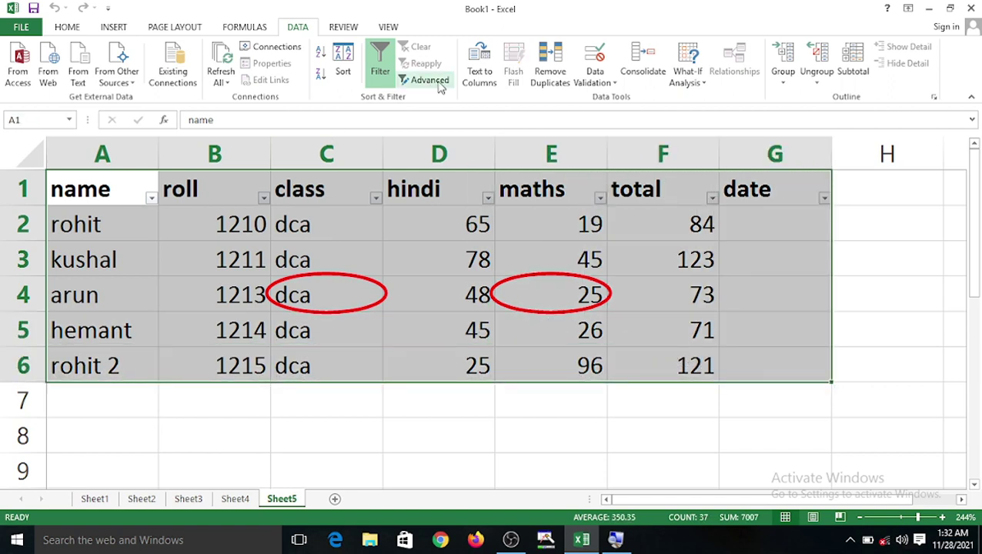
left_click(614, 87)
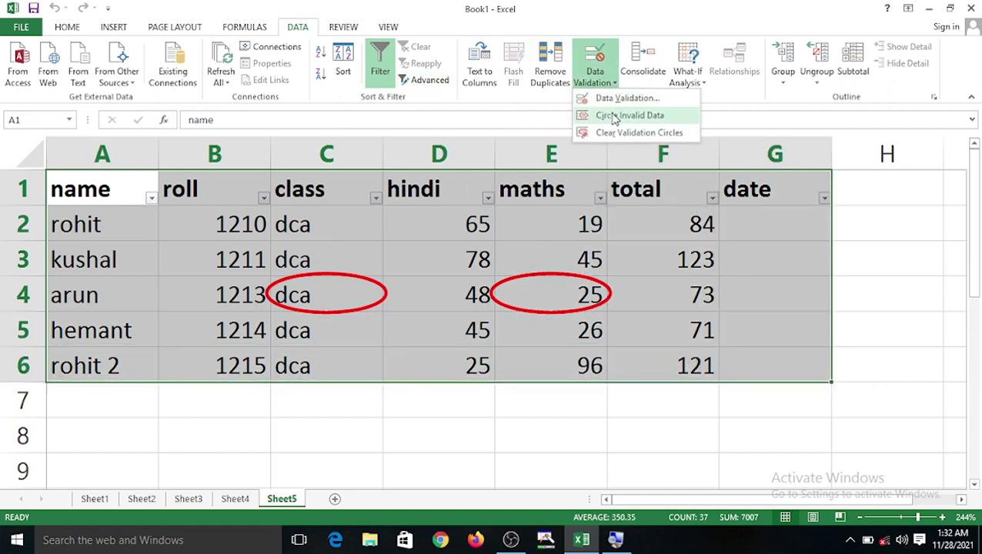
left_click(621, 120)
left_click(614, 115)
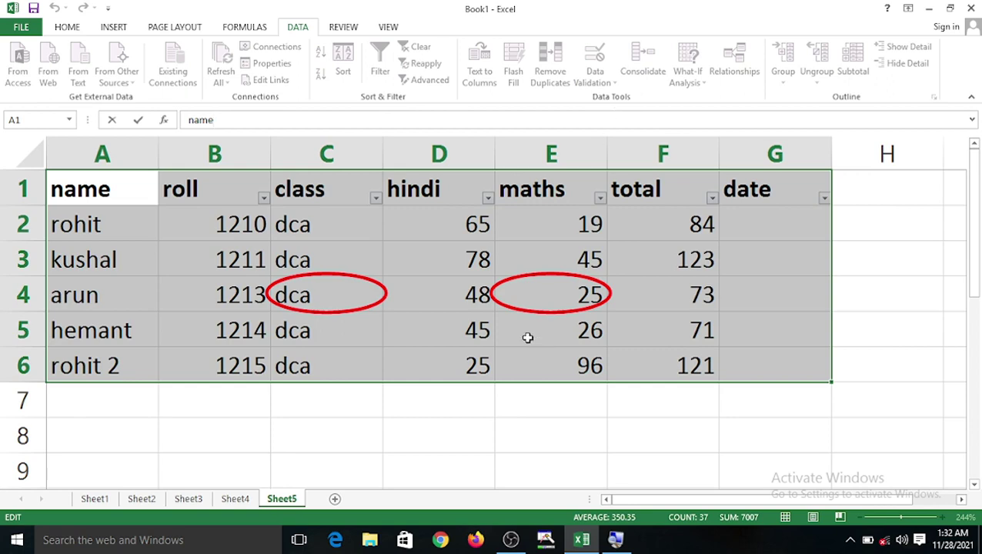
left_click(464, 250)
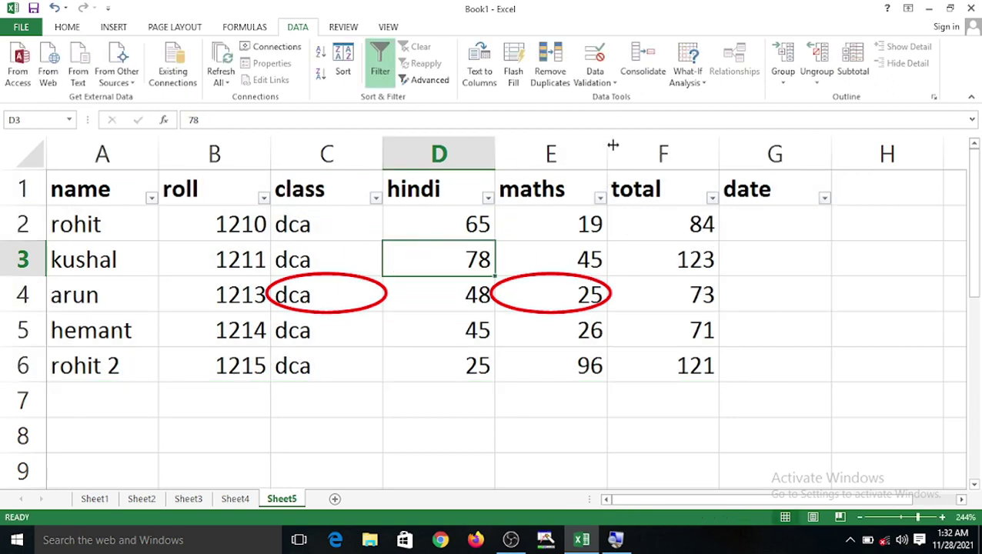
- Clear all validation circles from the sheet
left_click(614, 83)
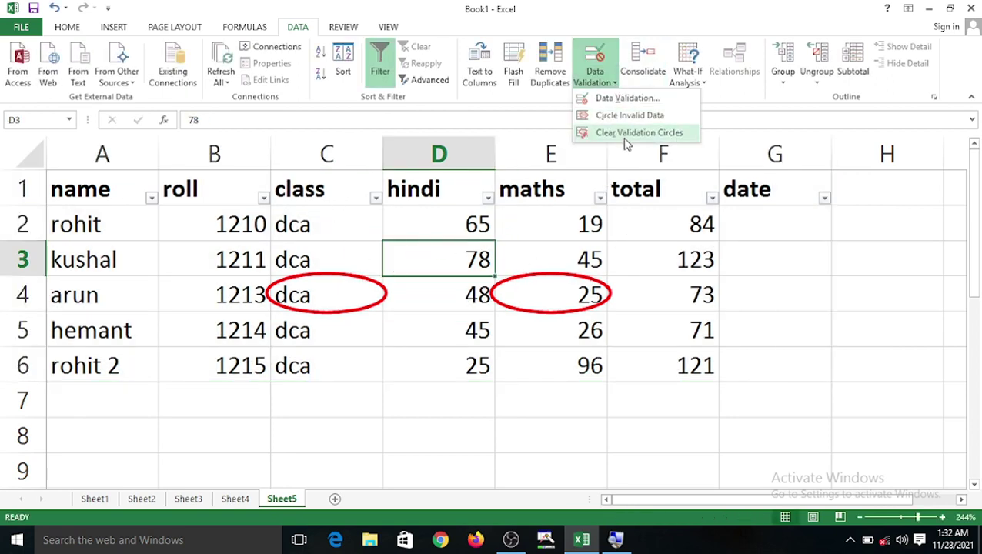
left_click(626, 134)
left_click(571, 299)
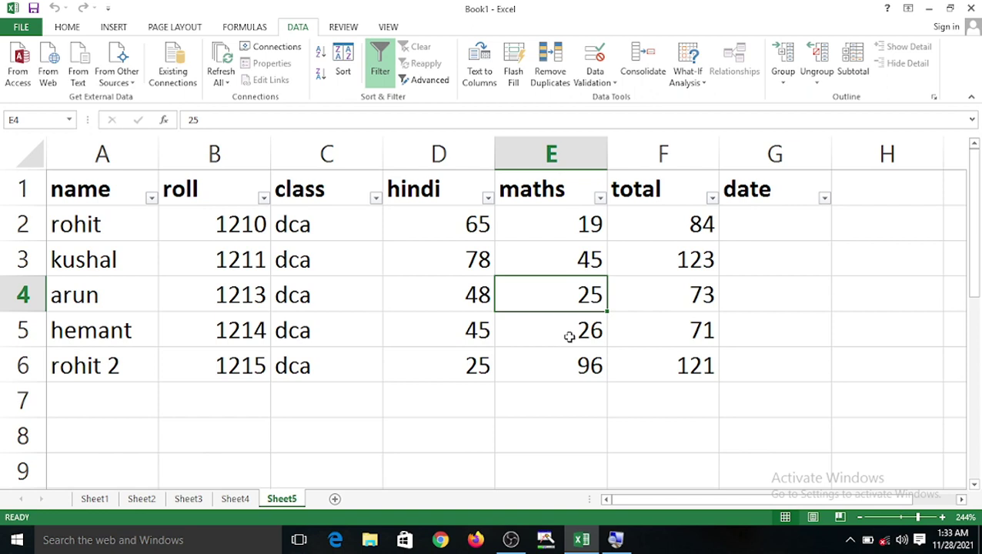
- Extend the validation rule for whole numbers between 40 and 100 to the range D2:F6
left_click_drag(429, 222, 690, 360)
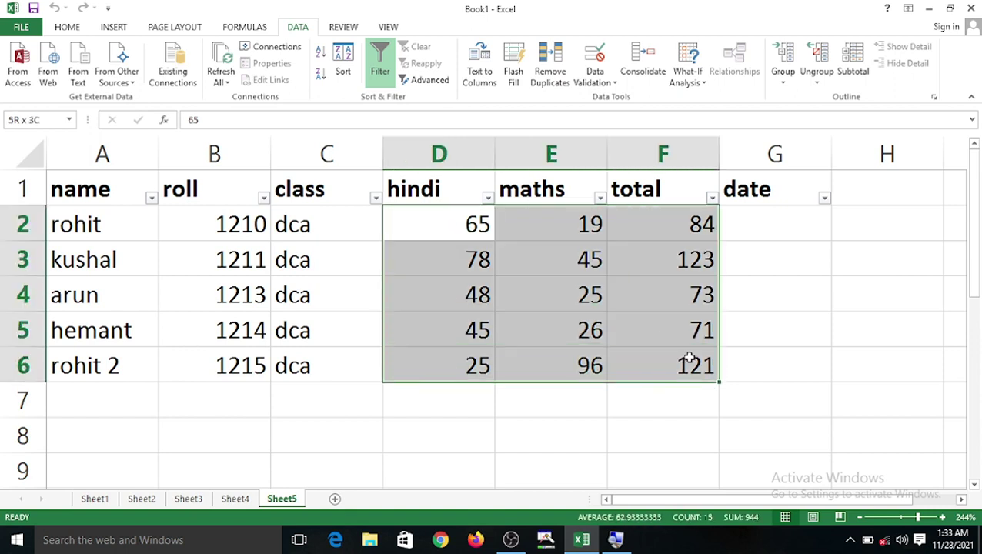
left_click(611, 84)
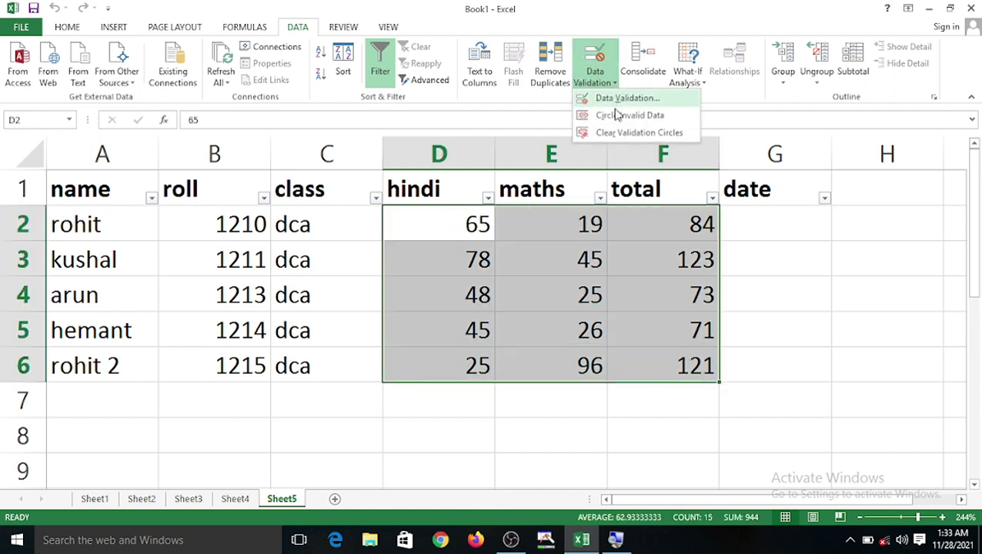
left_click(616, 99)
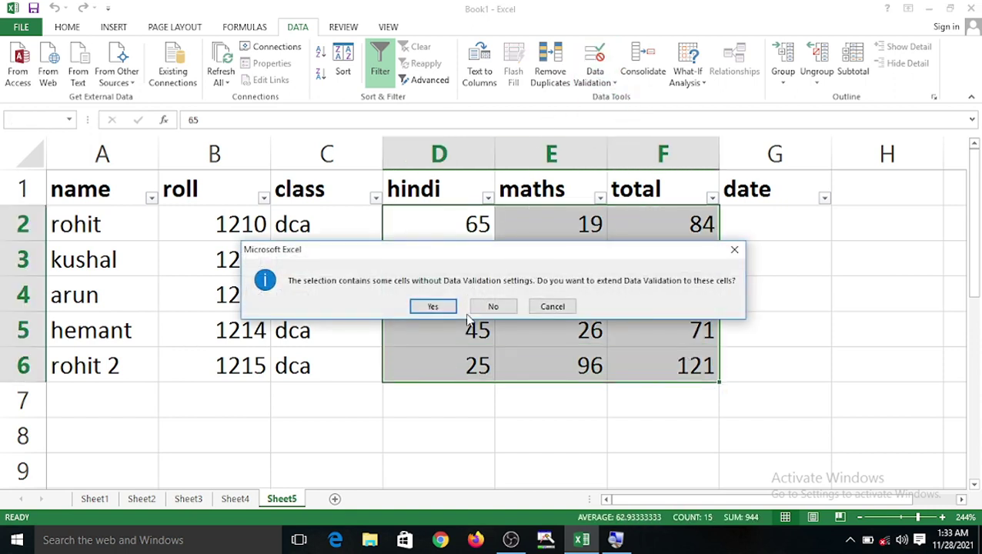
left_click(429, 306)
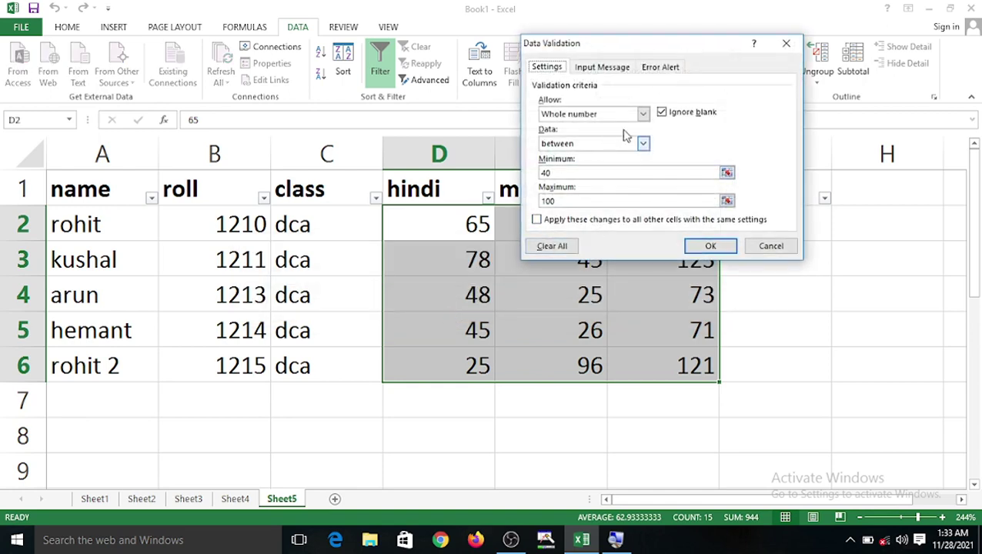
left_click(706, 246)
- Circle the invalid values in the marks and totals under the extended validation rule
left_click(602, 327)
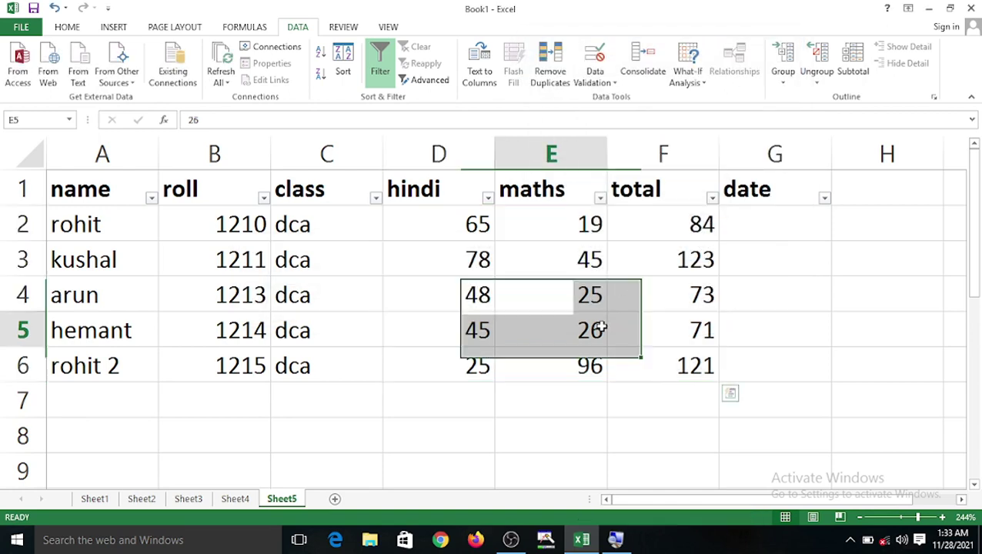
left_click(595, 80)
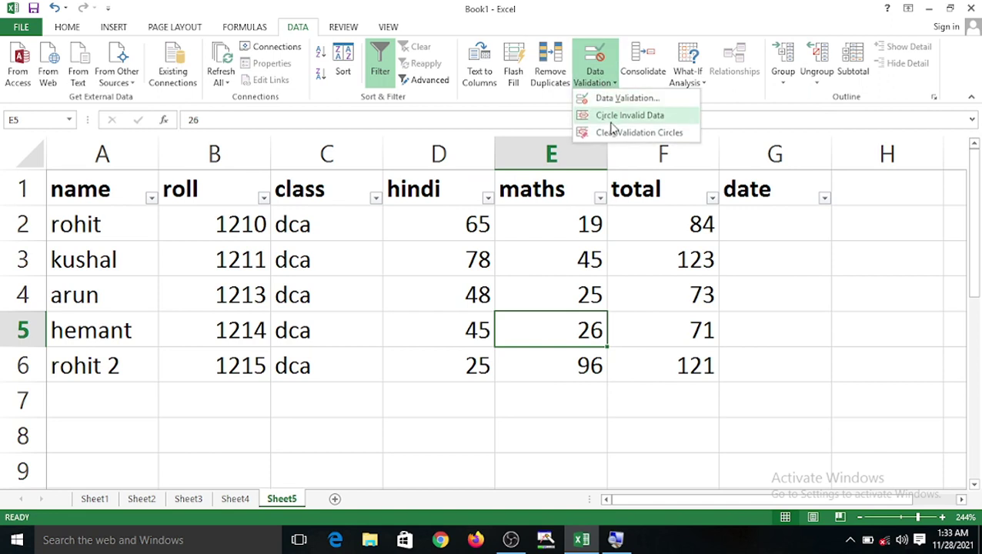
left_click(612, 123)
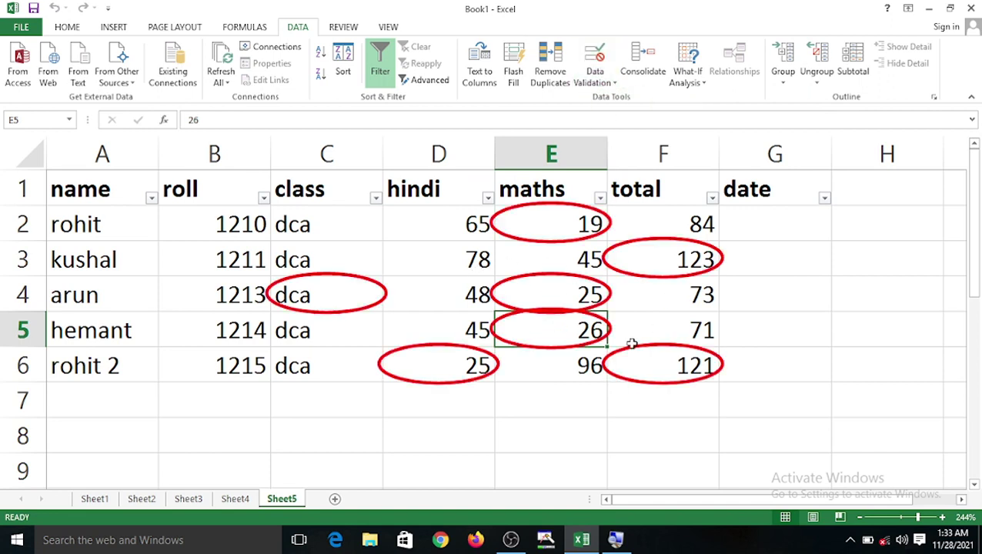
left_click(566, 269)
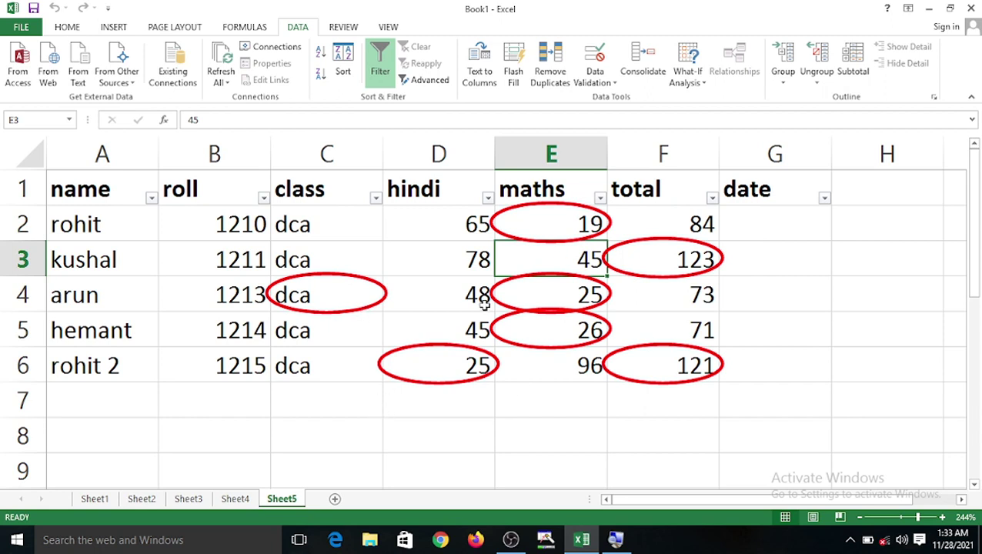
left_click(562, 229)
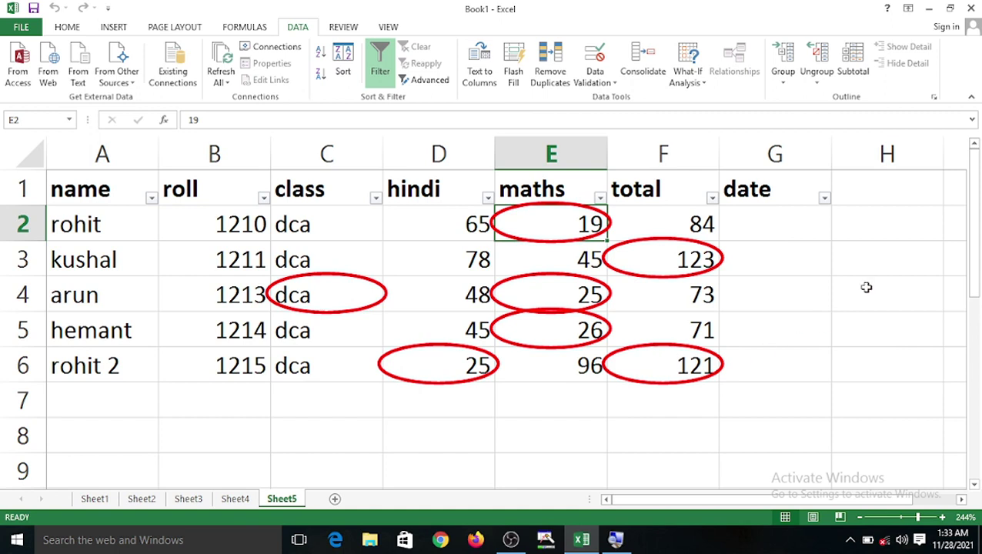
- Clear the validation circles from the sheet and circle the invalid data once more
left_click(608, 81)
left_click(639, 133)
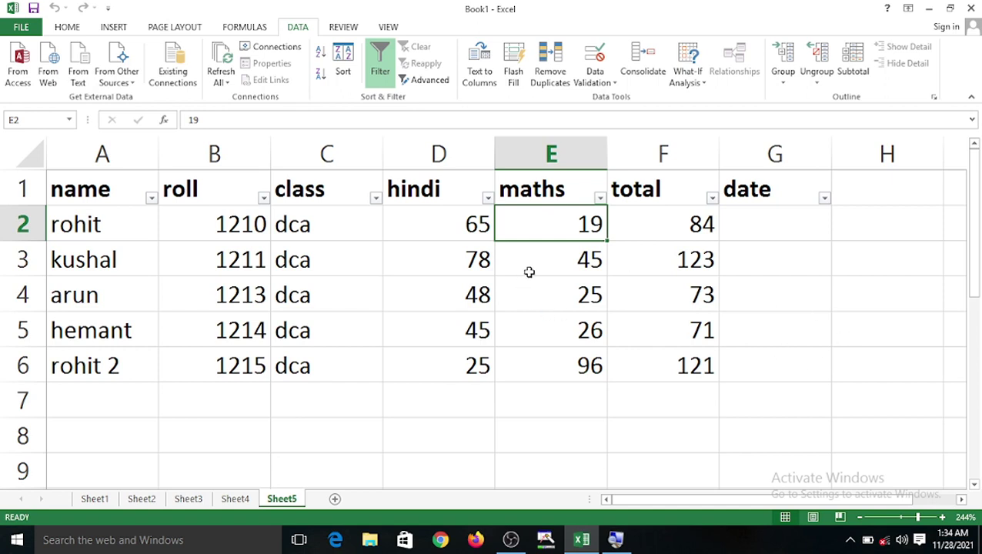
left_click(554, 260)
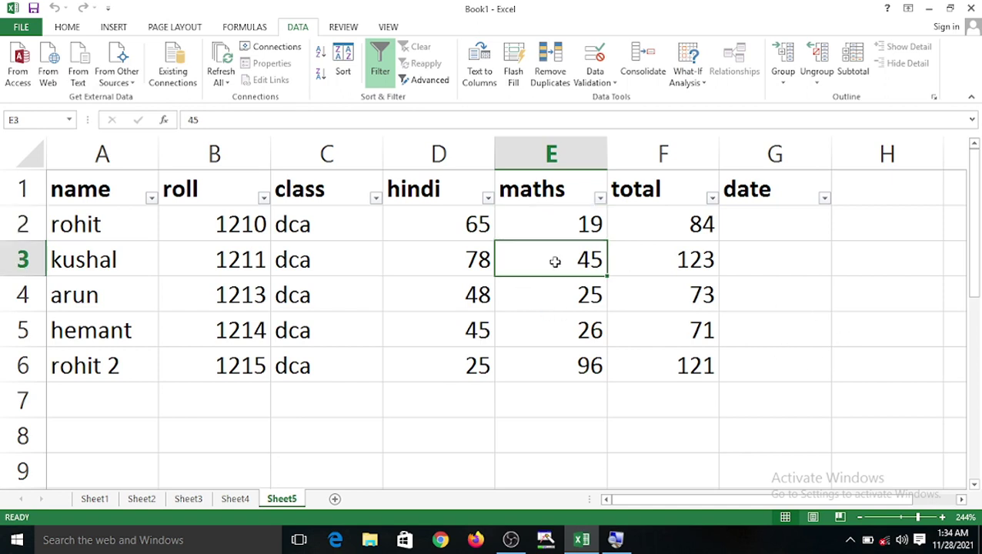
left_click(607, 83)
left_click(613, 115)
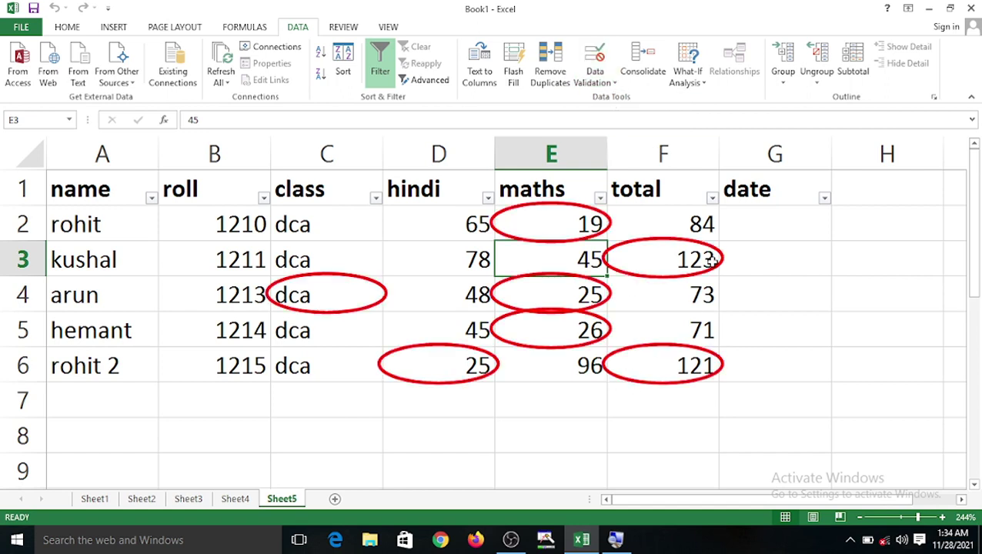
- Correct two circled values by setting the total in F3 to 99 and the maths mark in E4 to 44
left_click(665, 256)
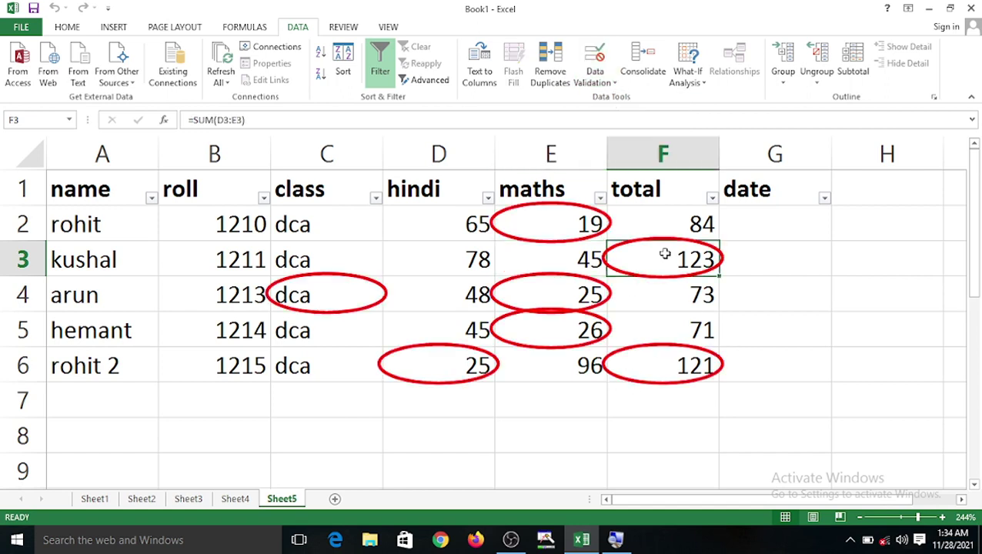
type("99")
left_click(576, 377)
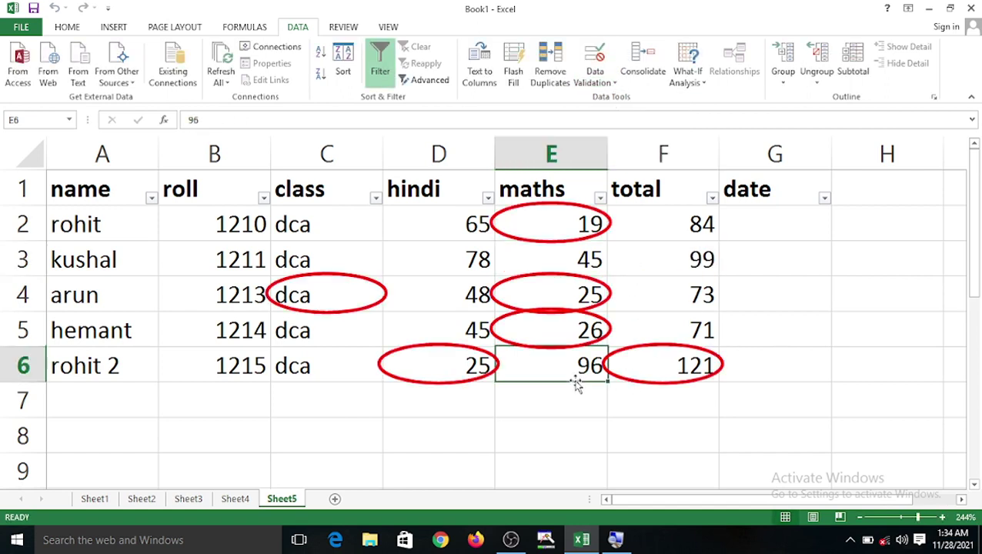
left_click(559, 296)
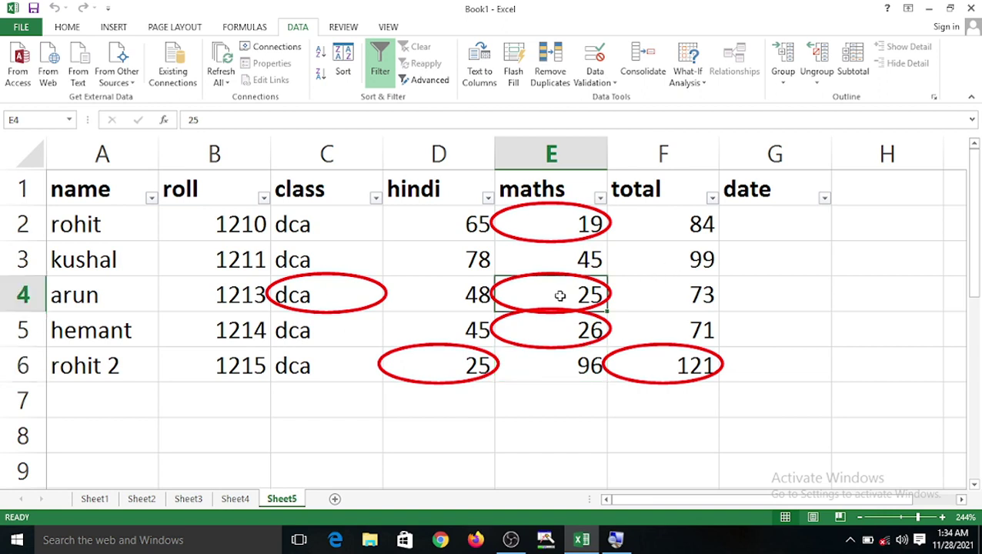
type("45")
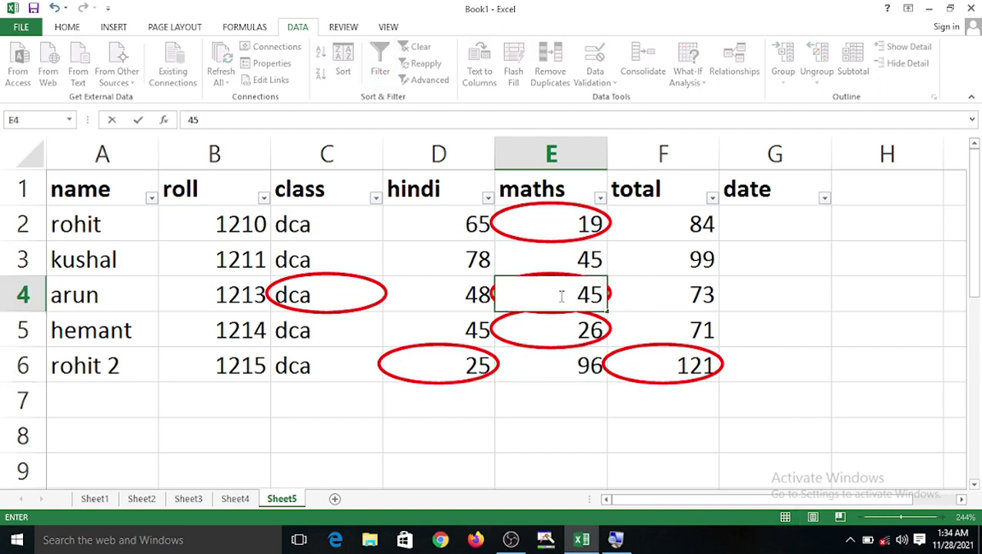
key("BackSpace")
type("4")
key("Return")
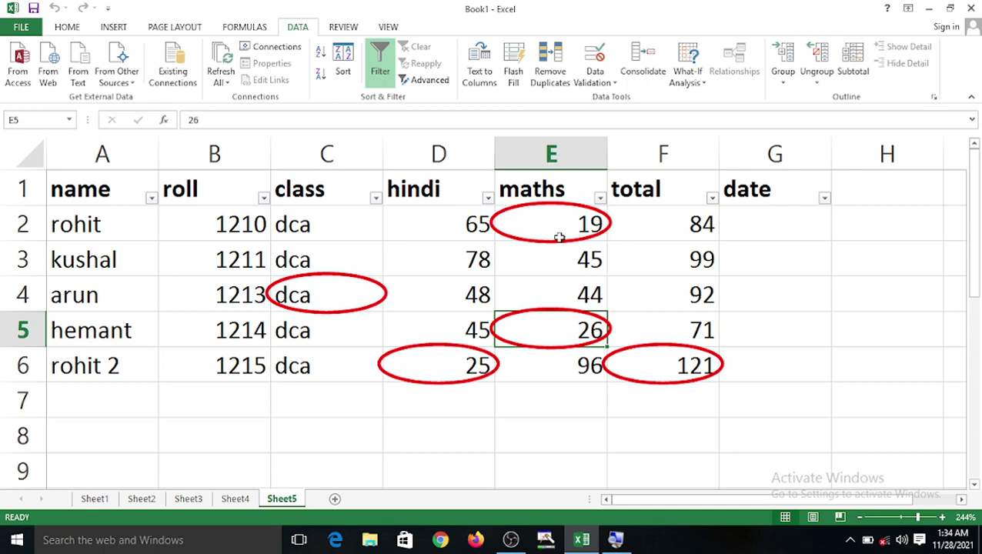
- Clear the remaining validation circles from the marks table
left_click(604, 85)
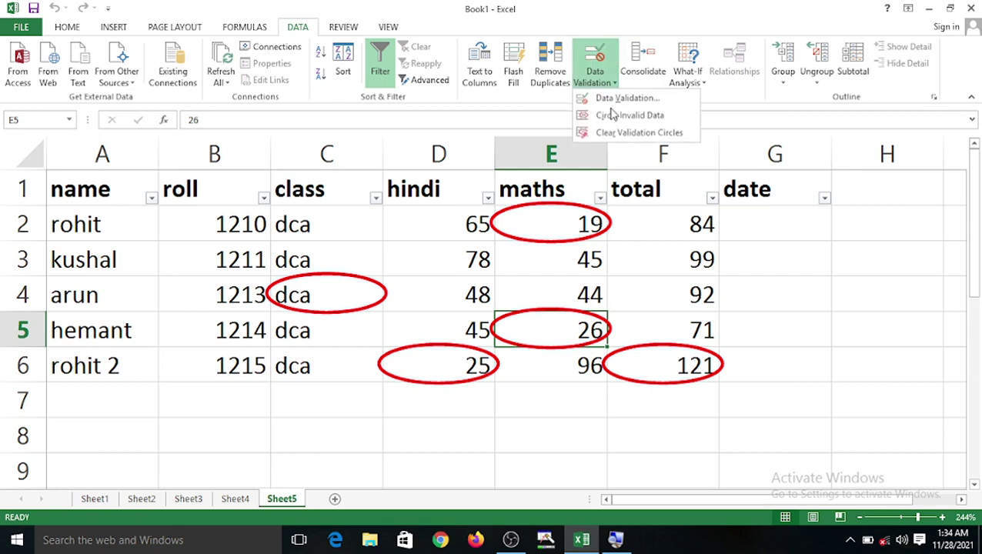
left_click(617, 131)
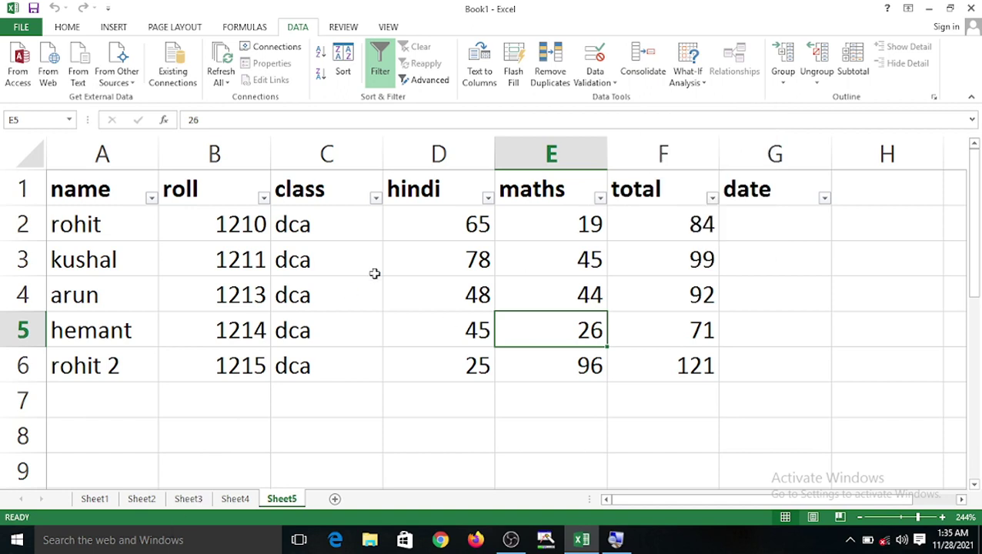
- Examine the functions offered by Consolidate and try to run it with Sum without any source reference
left_click(395, 261)
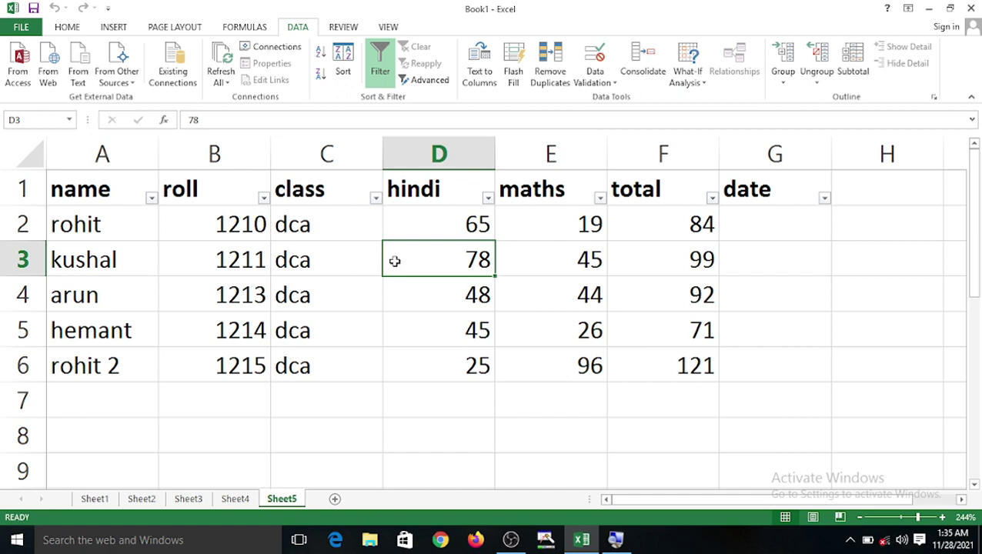
left_click(641, 69)
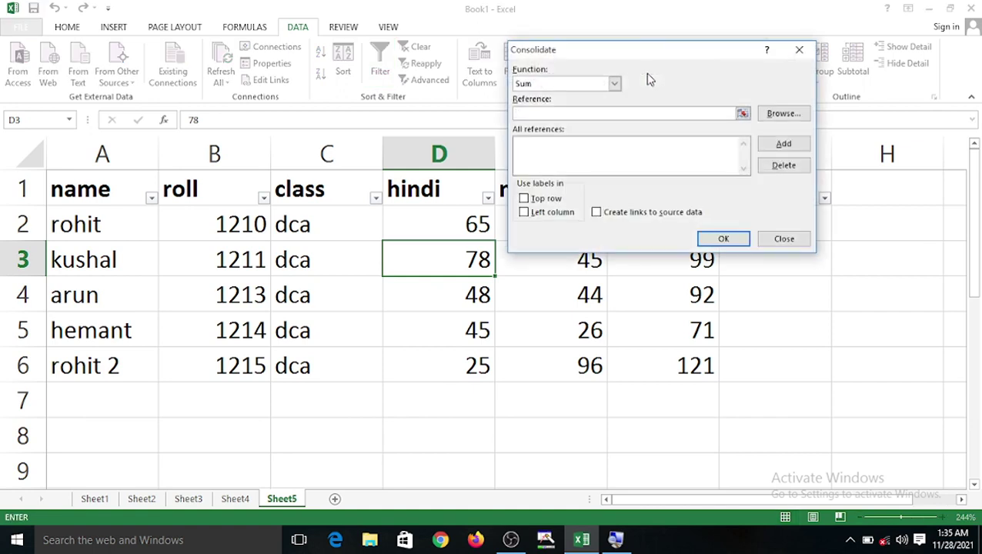
left_click_drag(662, 56, 506, 121)
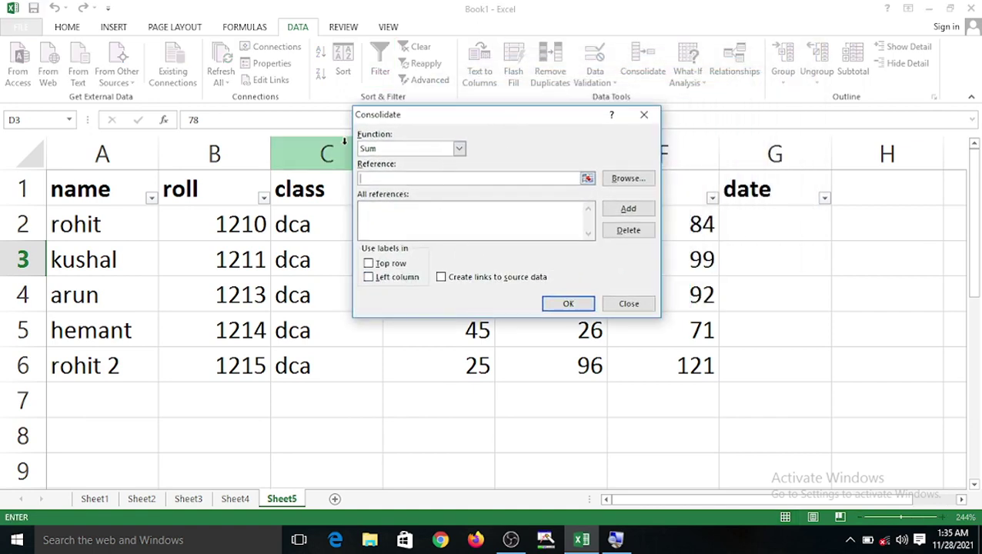
left_click(459, 149)
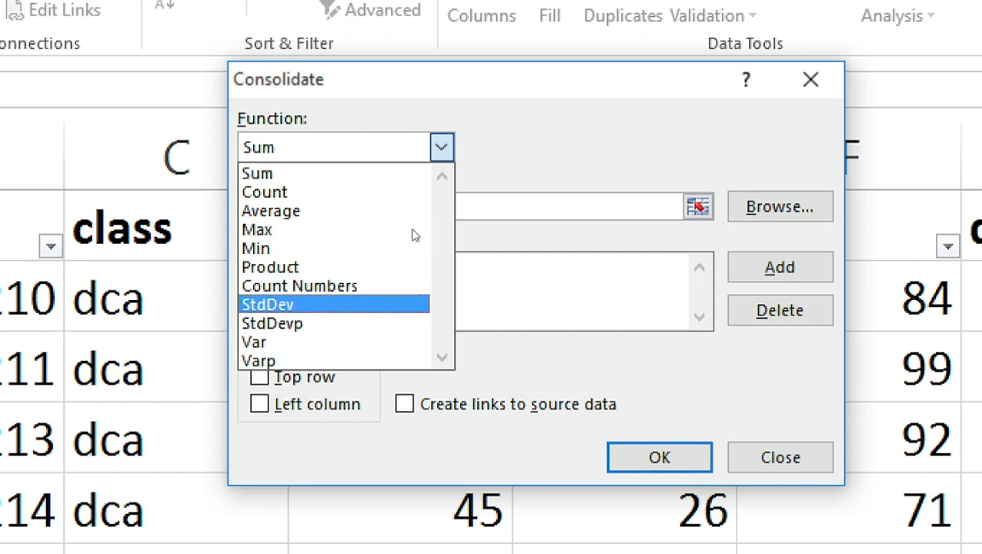
key("Down")
key("Down")
key("Down")
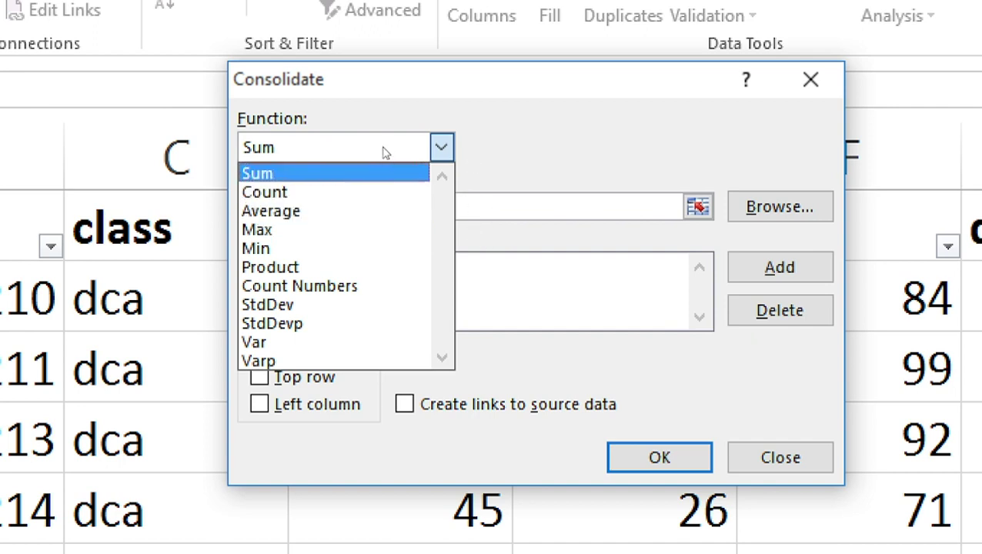
left_click(440, 161)
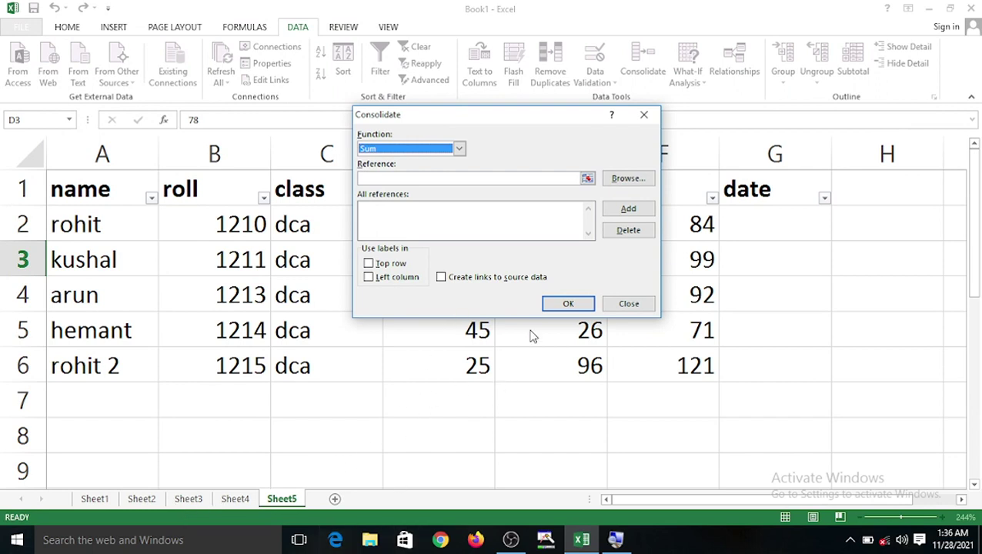
left_click(568, 303)
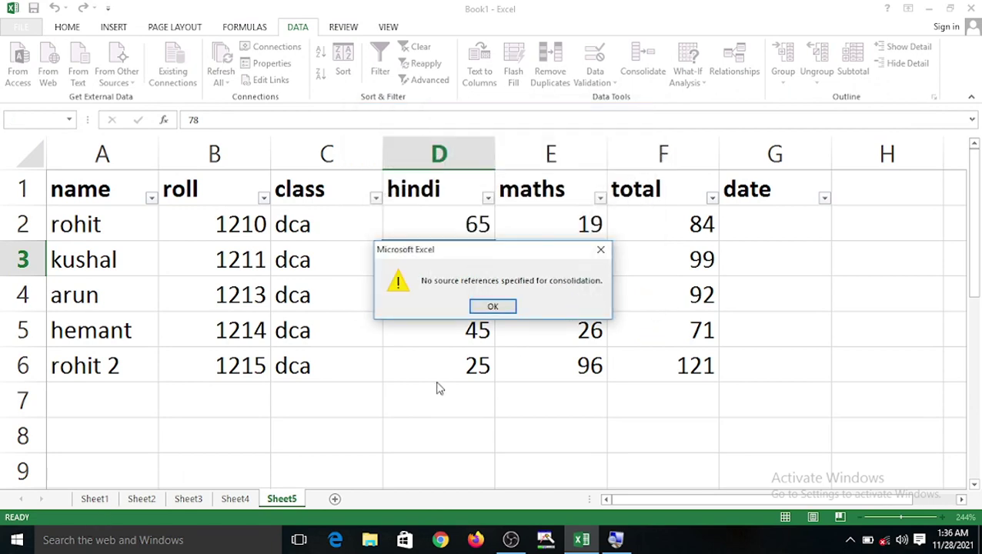
left_click(499, 308)
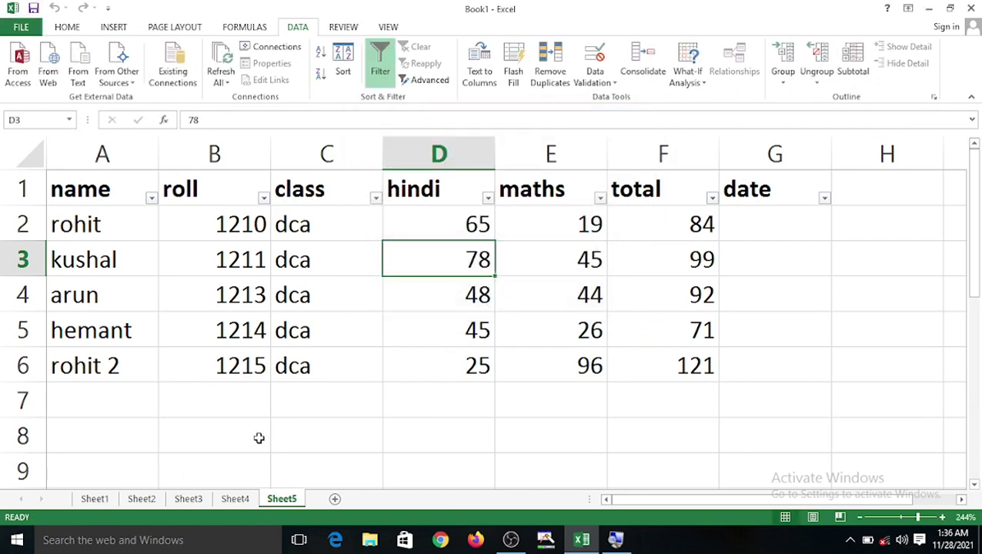
- Look through the workbook's sheets and examine the headings and marks data in Sheet1
left_click(98, 499)
left_click(141, 498)
left_click(188, 498)
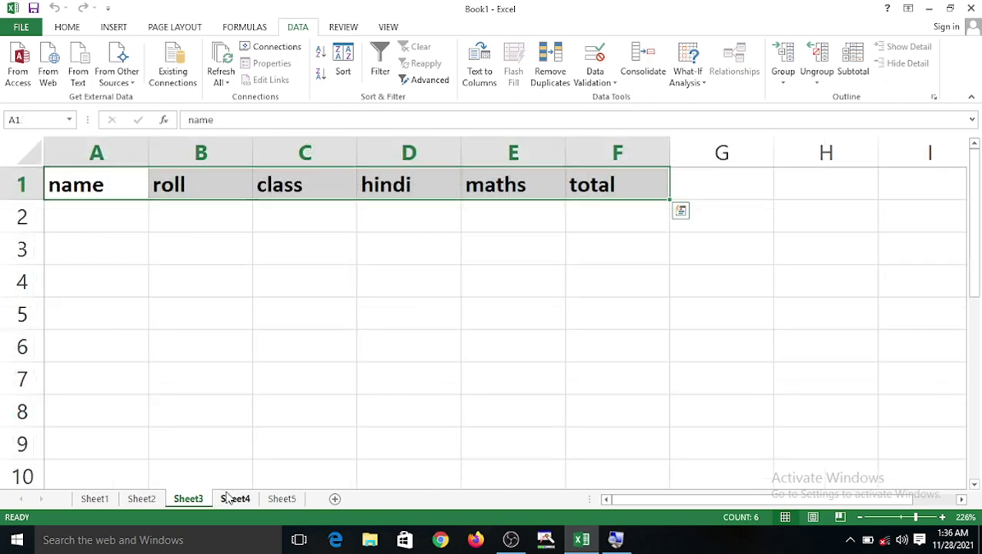
left_click(235, 499)
left_click(281, 498)
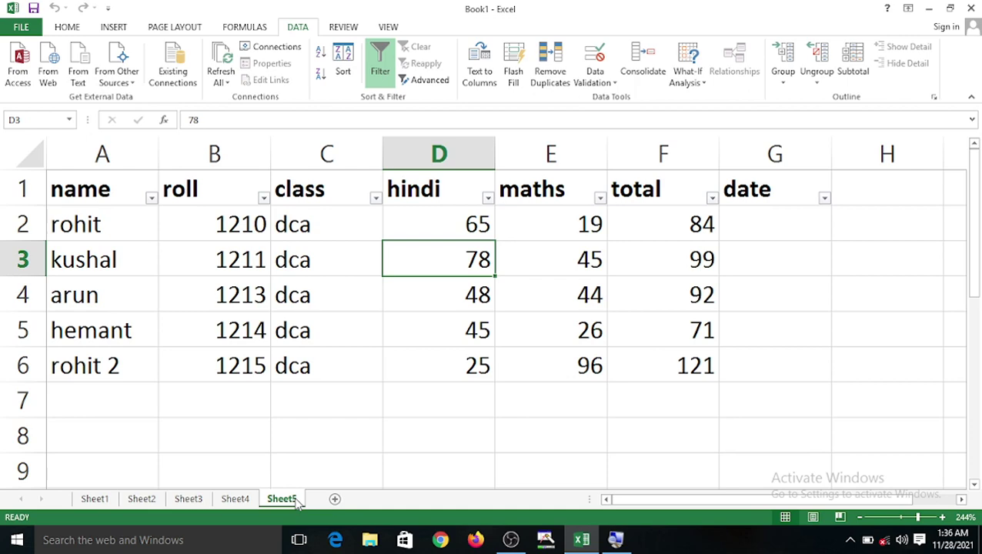
left_click(94, 498)
left_click_drag(60, 166, 749, 416)
left_click(137, 236)
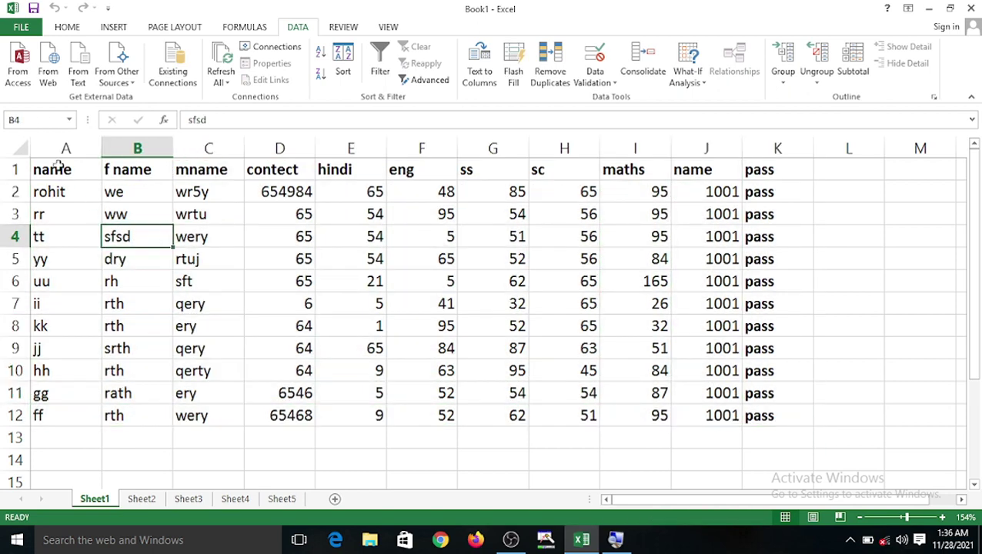
left_click_drag(57, 166, 77, 419)
left_click_drag(110, 171, 754, 169)
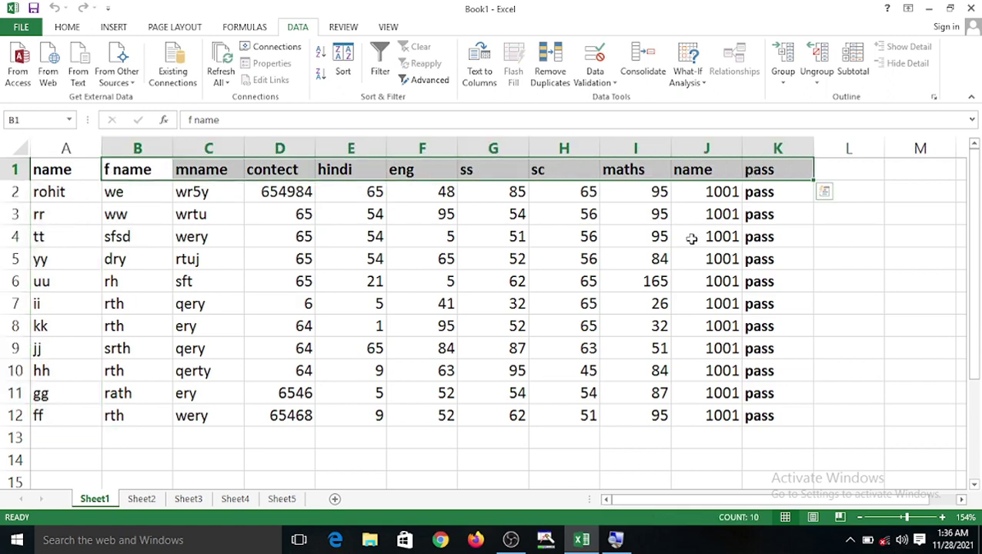
left_click(249, 300)
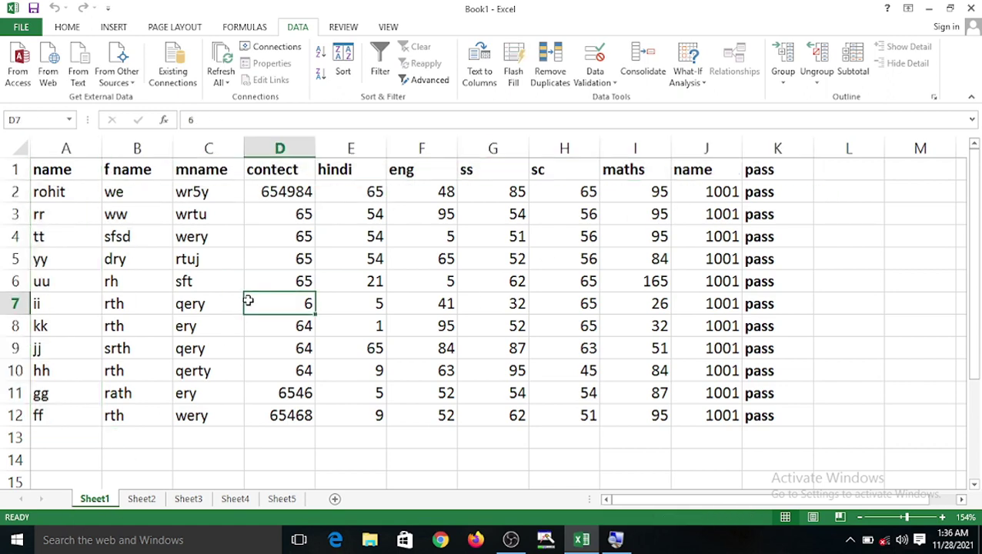
left_click_drag(254, 194, 724, 409)
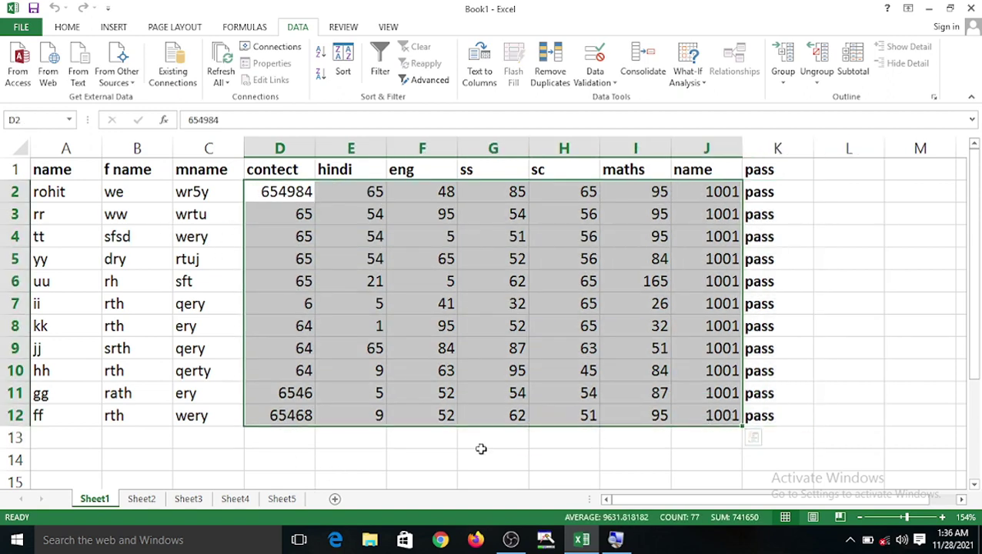
- Delete Sheet4 and Sheet3 from the workbook
right_click(245, 500)
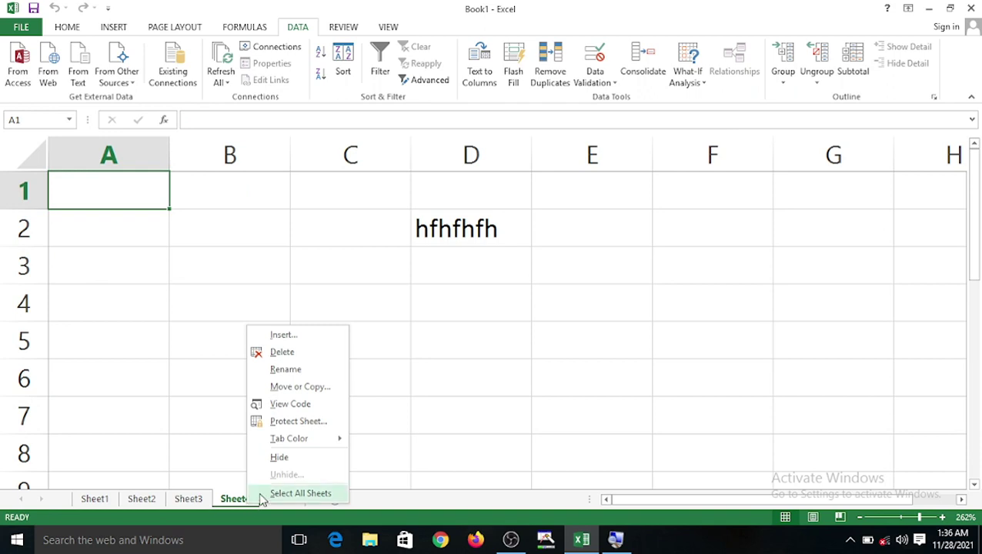
left_click(301, 354)
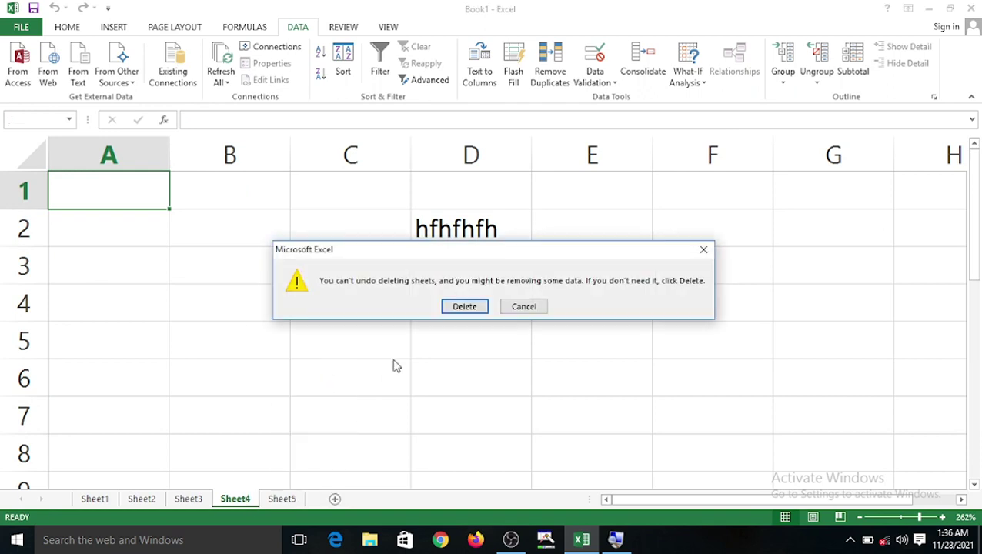
left_click(473, 308)
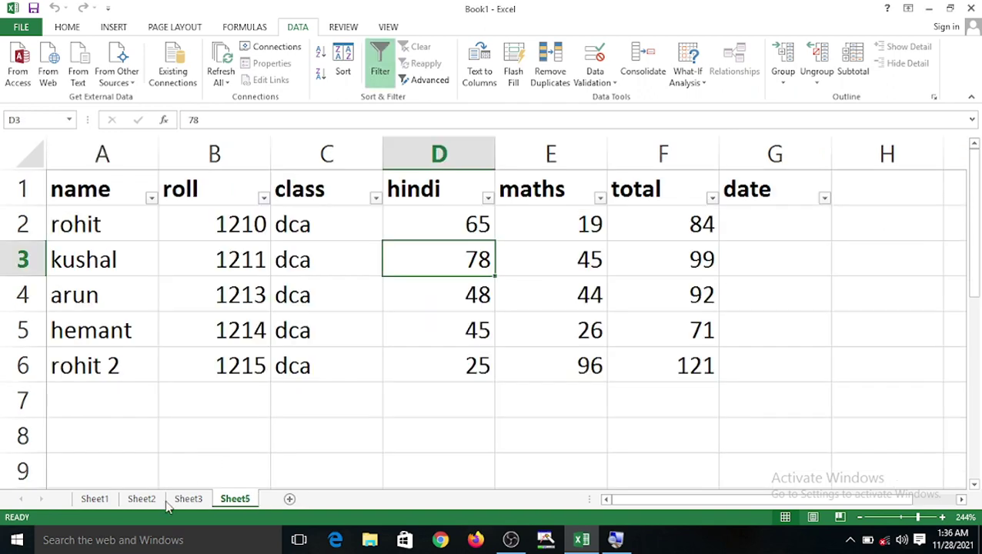
right_click(186, 504)
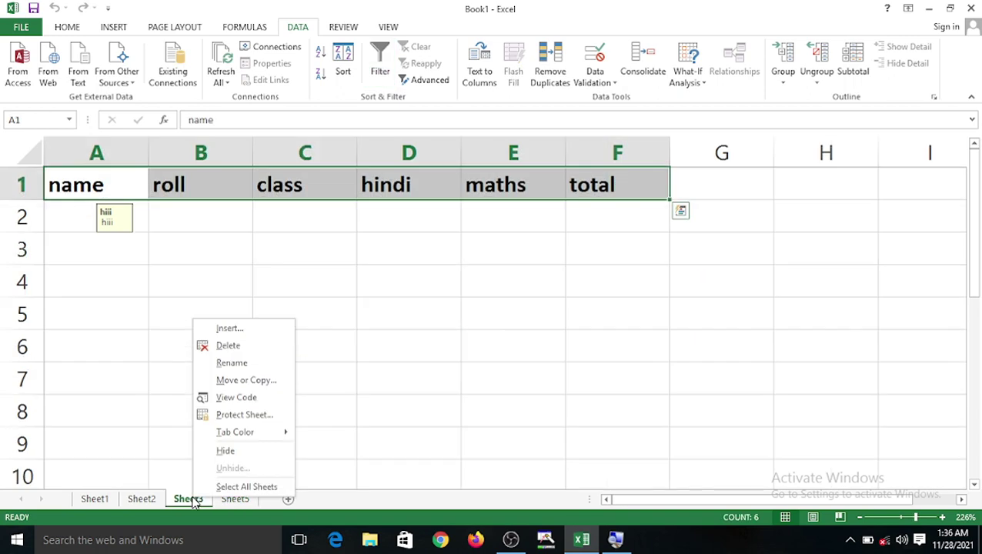
left_click(248, 347)
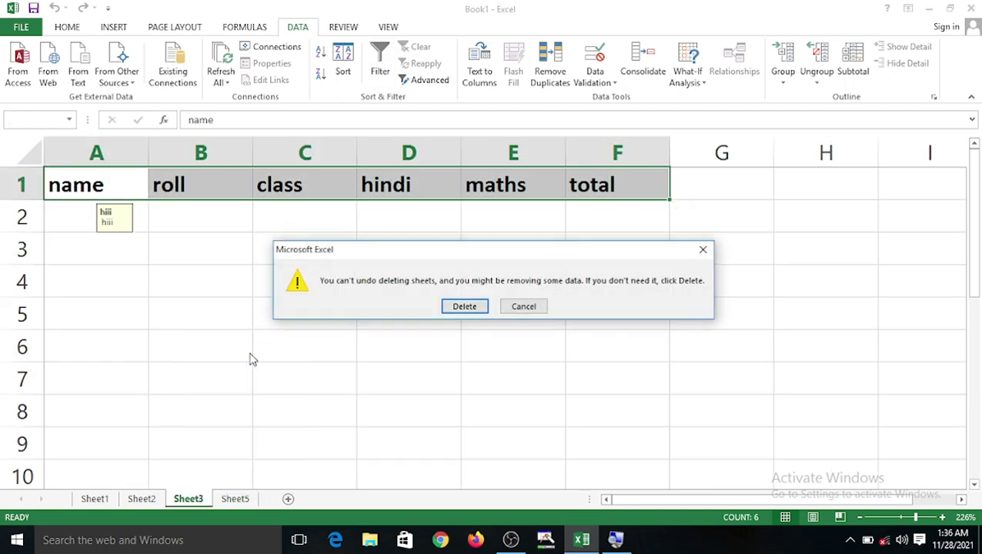
key("Return")
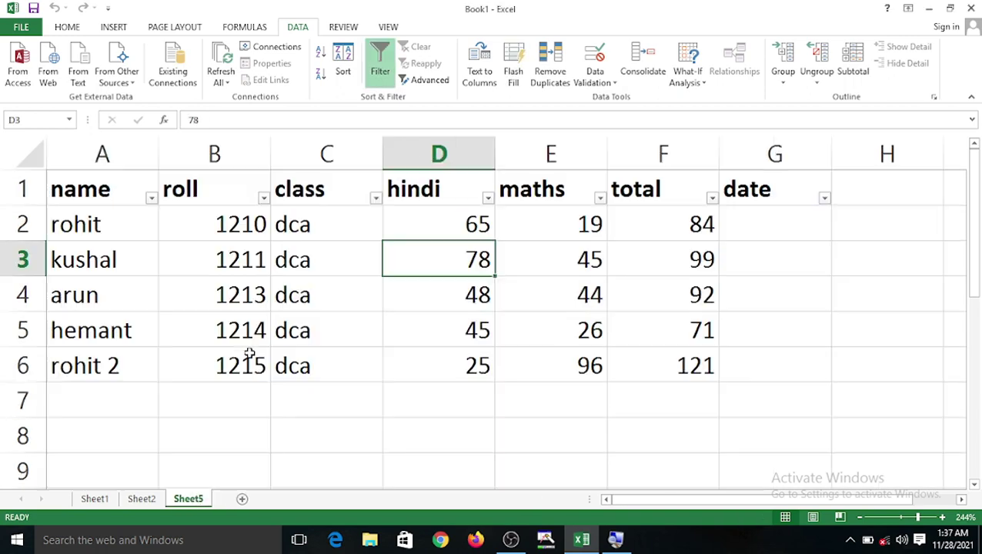
- Delete Sheet2 and Sheet1 so that only Sheet5 is kept in the workbook
right_click(143, 501)
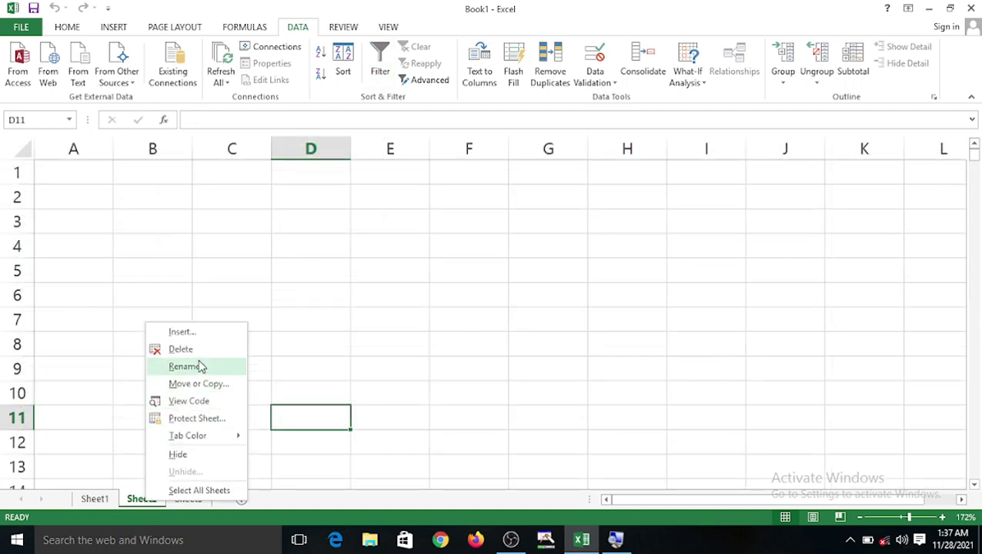
left_click(185, 350)
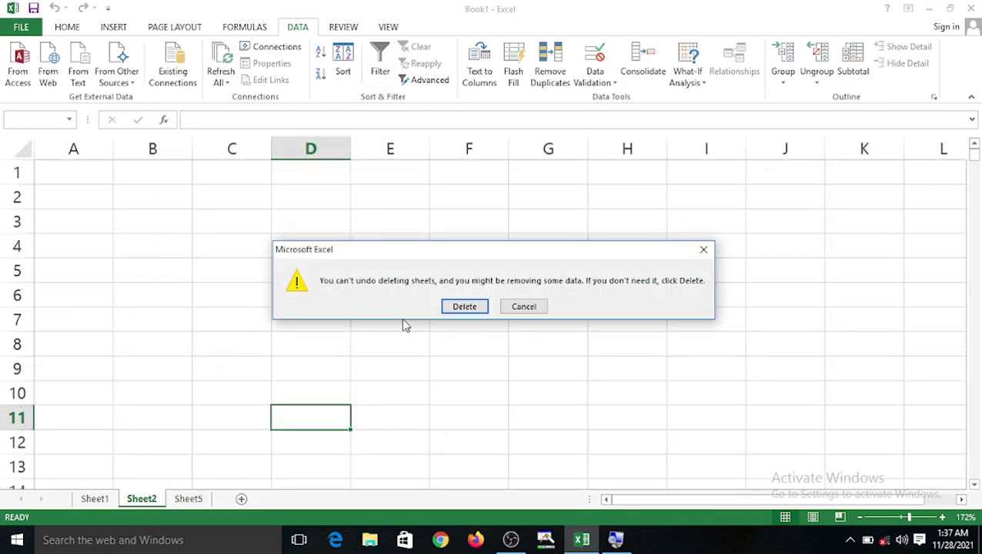
left_click(462, 306)
left_click(103, 499)
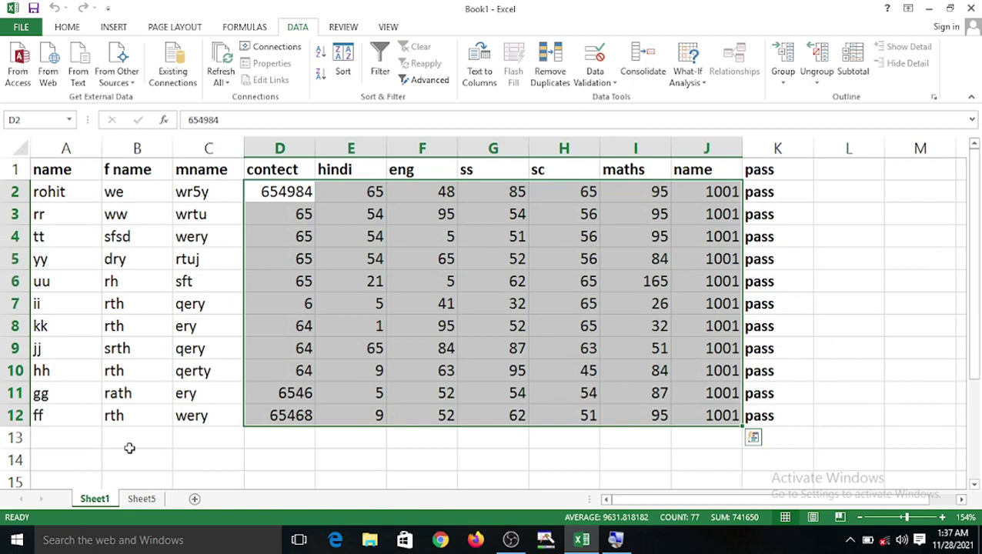
right_click(87, 504)
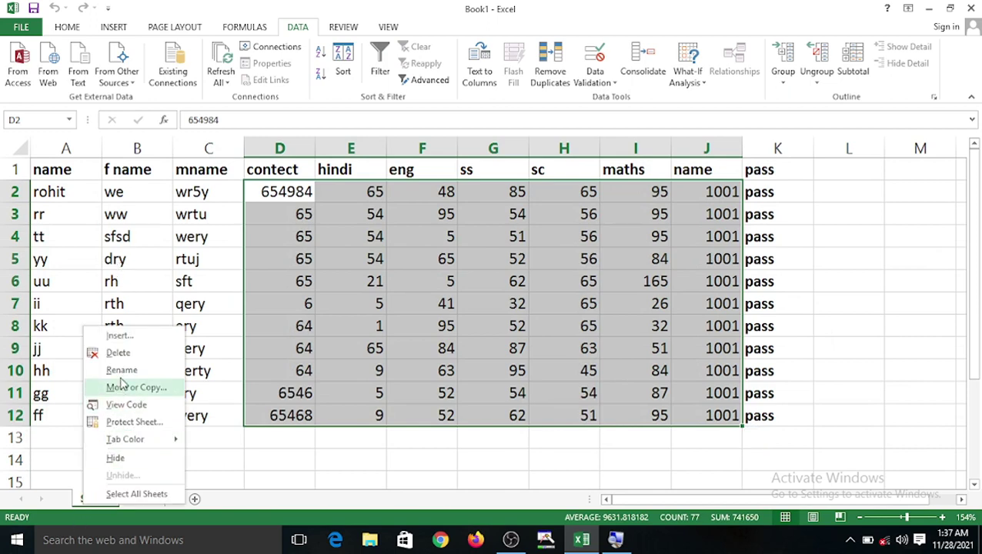
left_click(119, 354)
left_click(462, 305)
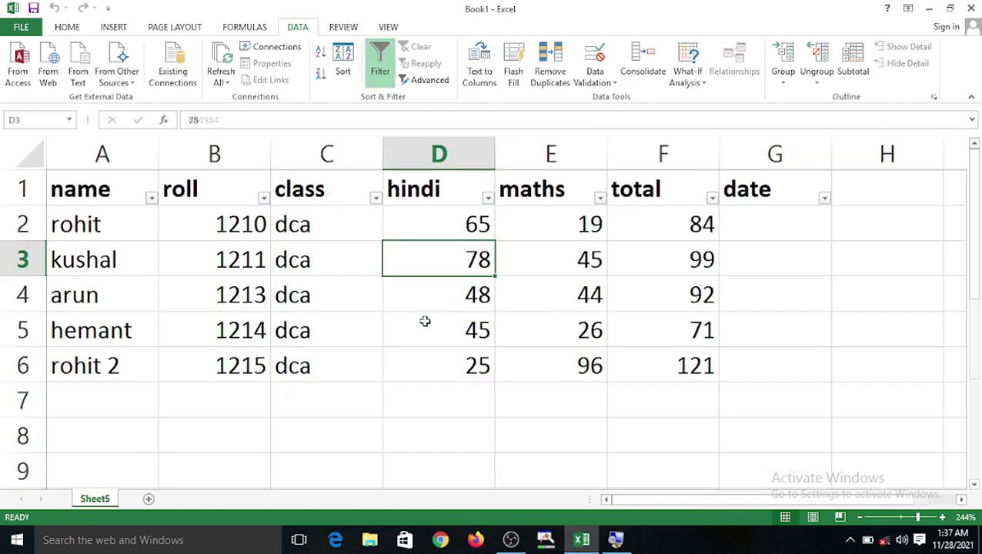
- Add a new sheet and copy the marks table A1:G6 from Sheet5 into it starting at A1
left_click(149, 499)
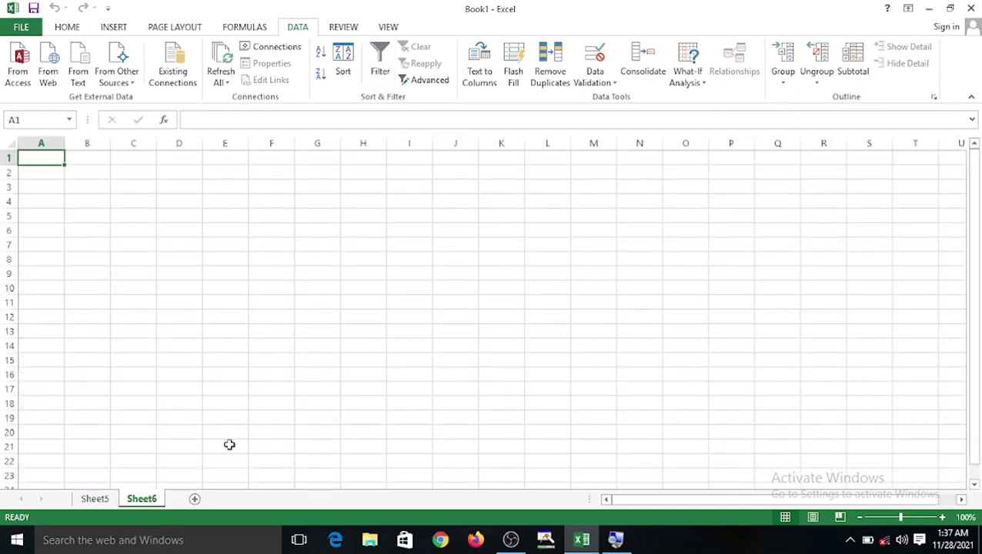
left_click(94, 499)
left_click_drag(79, 189, 762, 354)
key("ctrl+c")
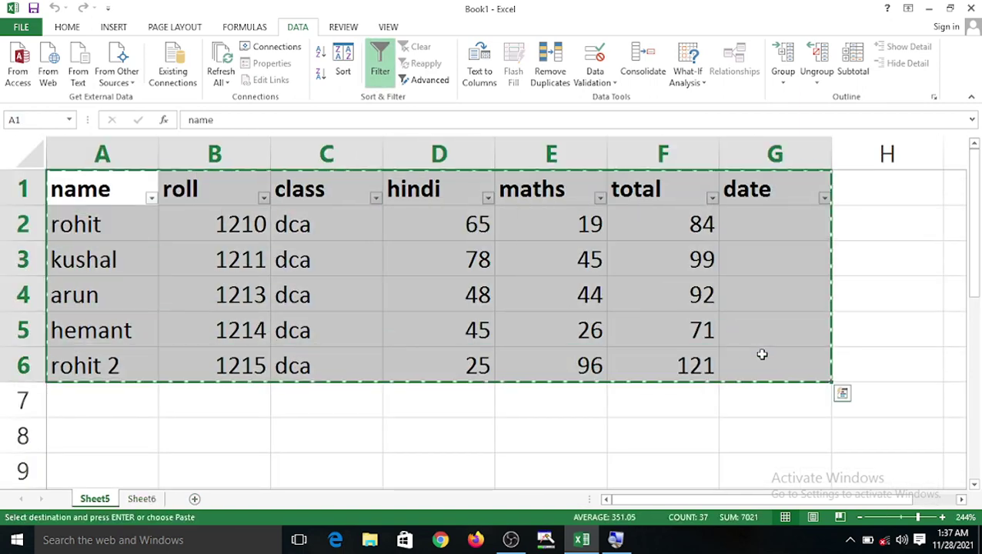
left_click(141, 499)
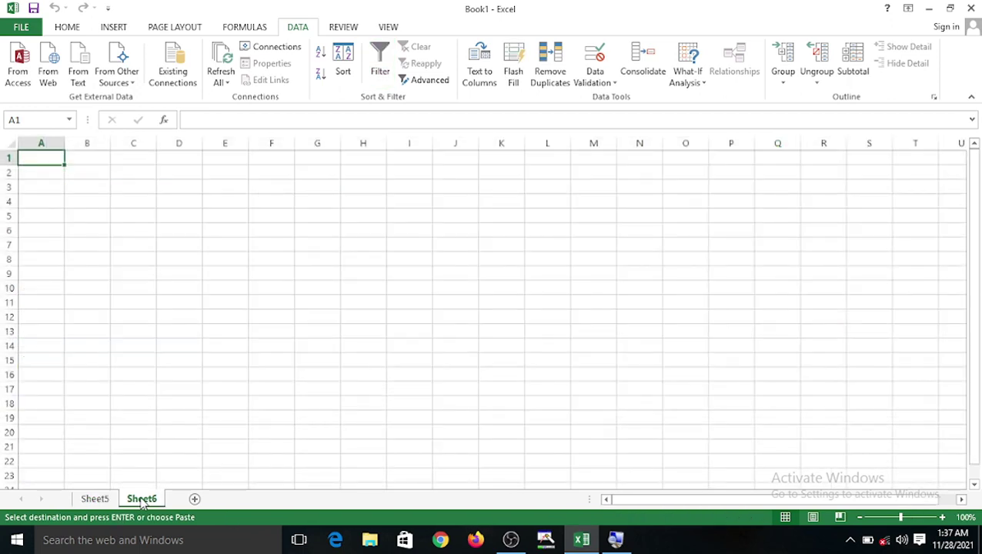
key("ctrl+v")
left_click_drag(341, 237, 382, 320)
key("ctrl+z")
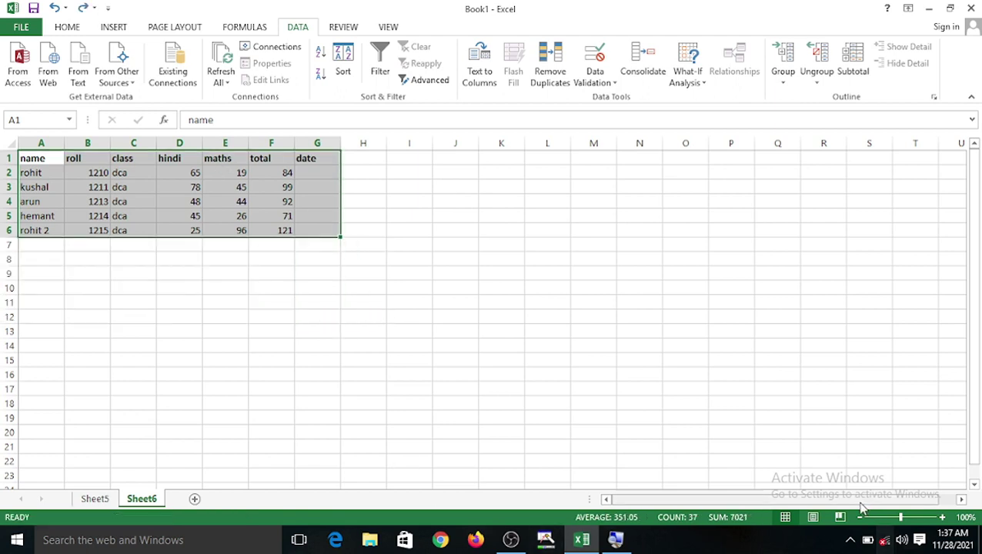
left_click(913, 518)
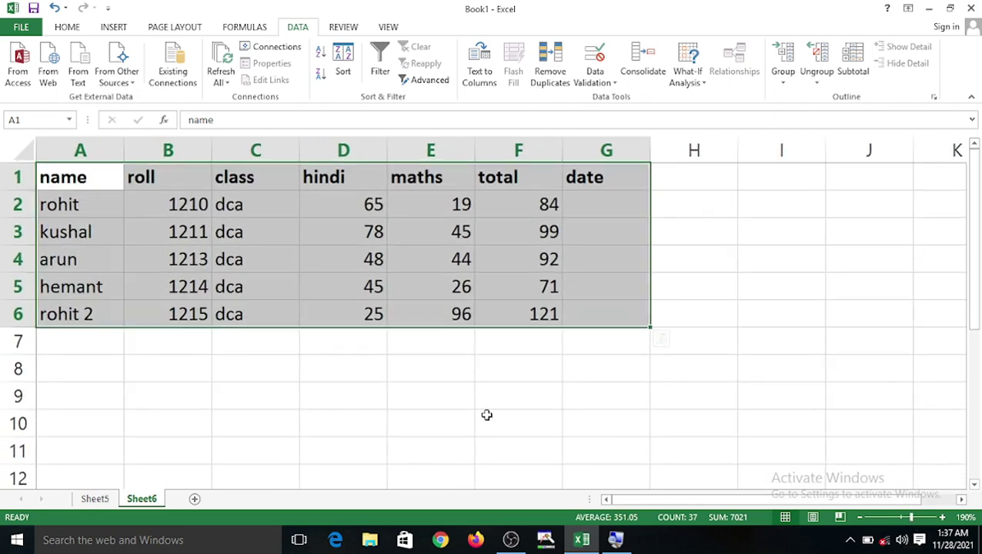
left_click(485, 414)
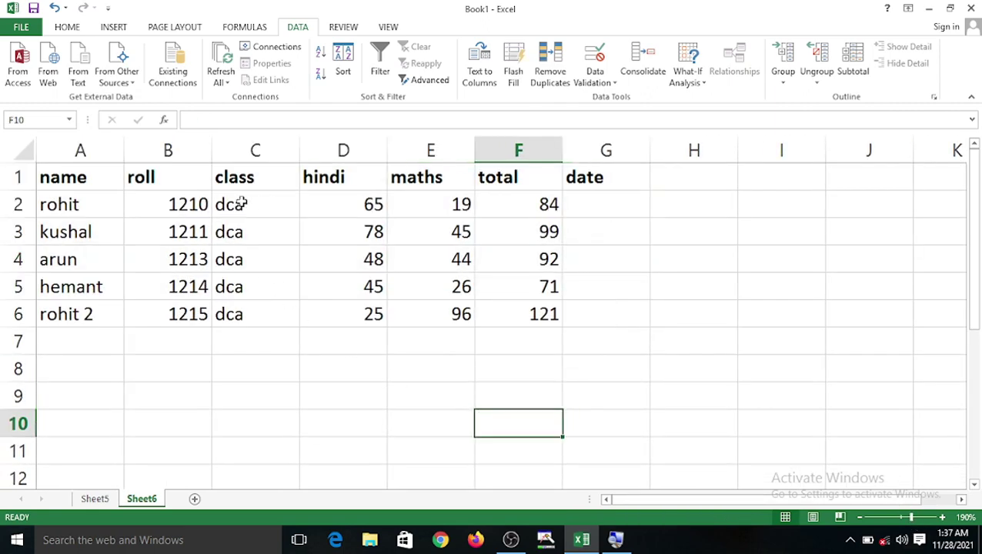
- Change the class to pgdca for all five students in C2:C6 of Sheet6
left_click_drag(241, 201, 551, 319)
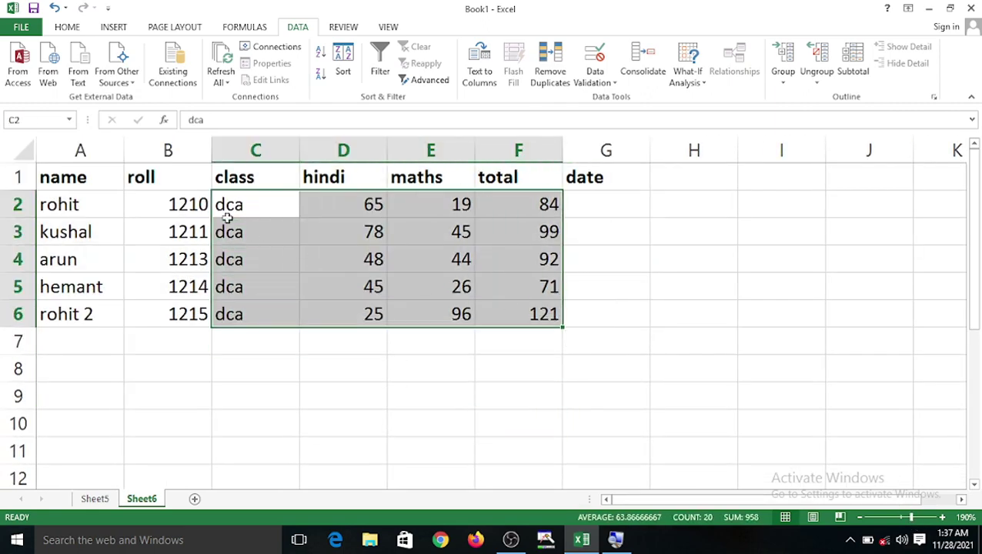
left_click(223, 202)
type("pgdca")
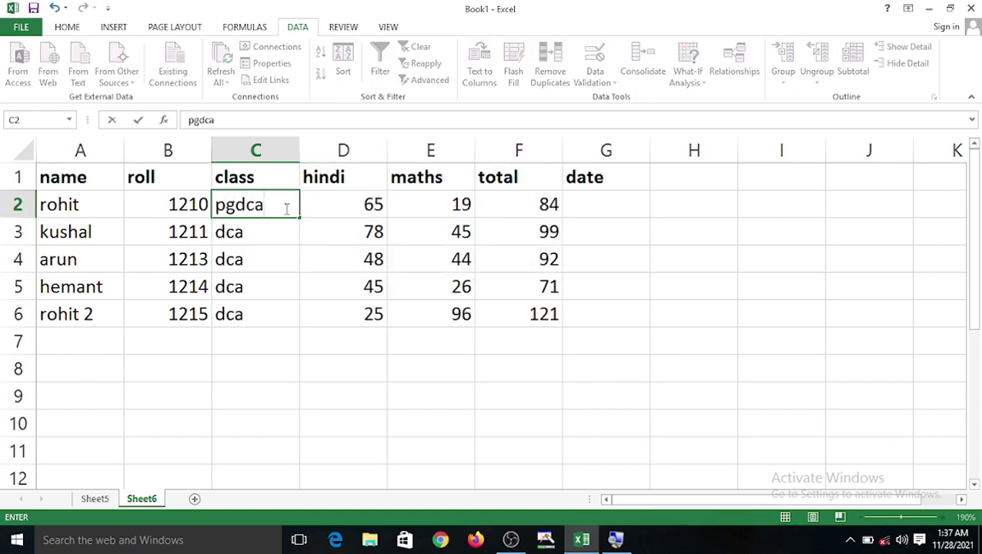
left_click_drag(299, 218, 308, 319)
- Set the hindi mark in cell D2 of Sheet6 to 41
left_click(375, 203)
type("2")
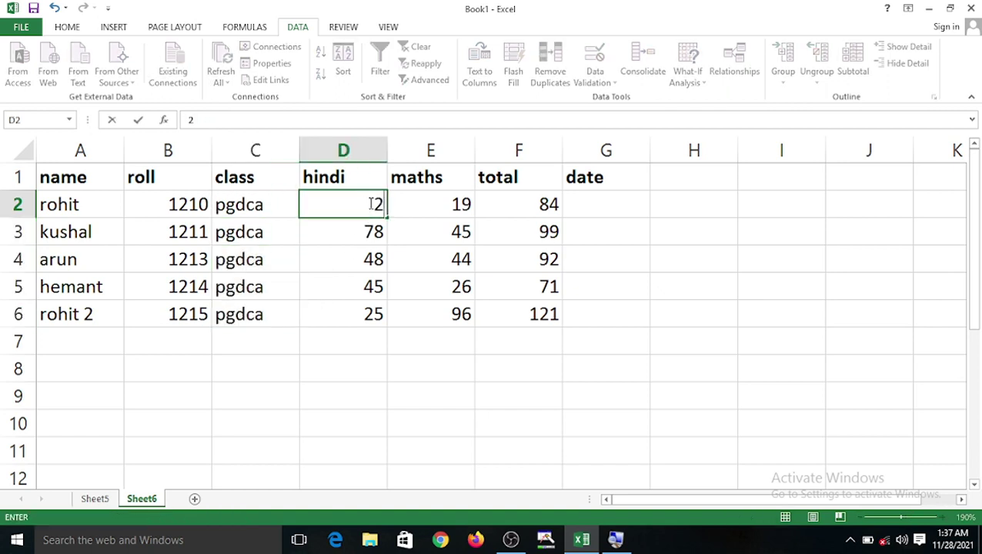
type("5")
key("Return")
key("Return")
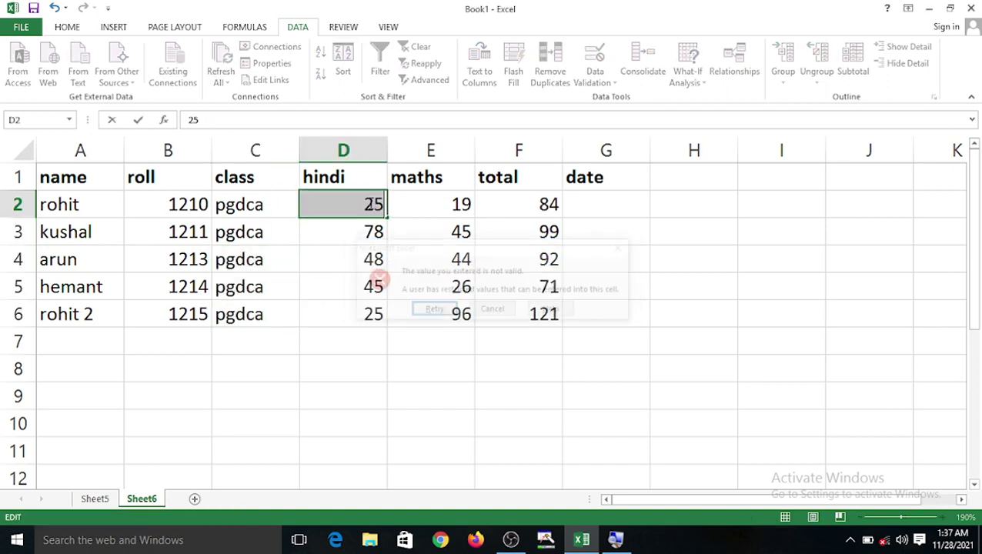
type("41")
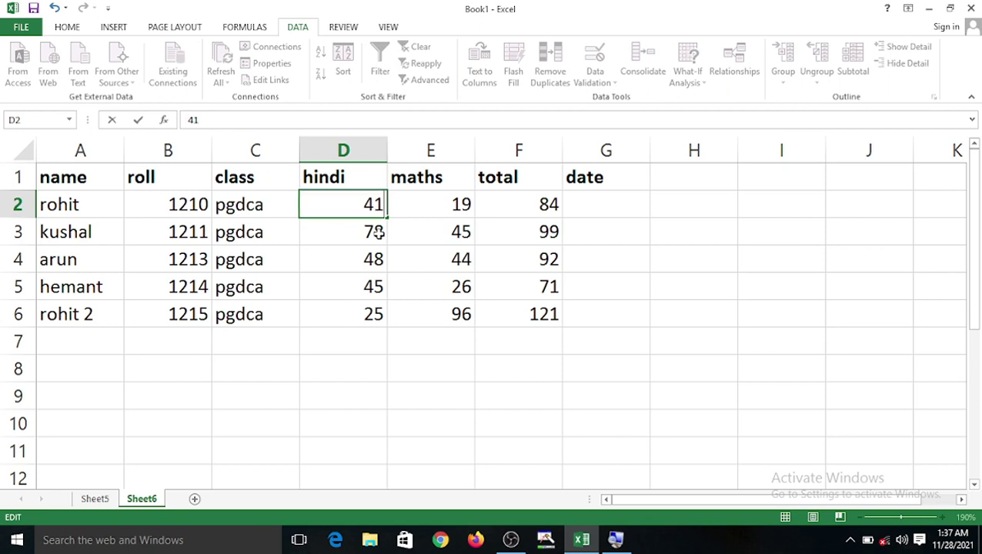
left_click(401, 311)
- Set the hindi mark in cell D3 of Sheet6 to 85
left_click(379, 229)
type("25")
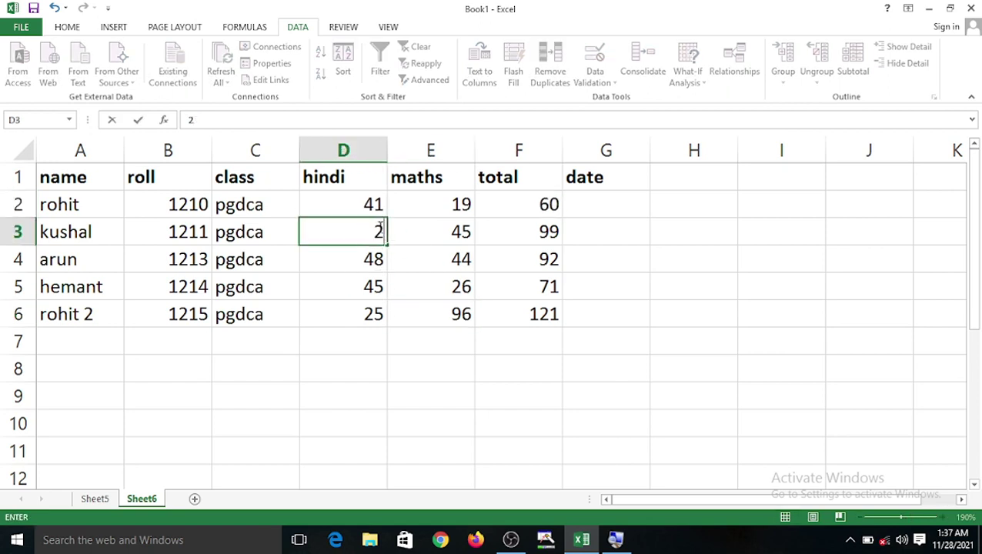
left_click(367, 294)
left_click(433, 311)
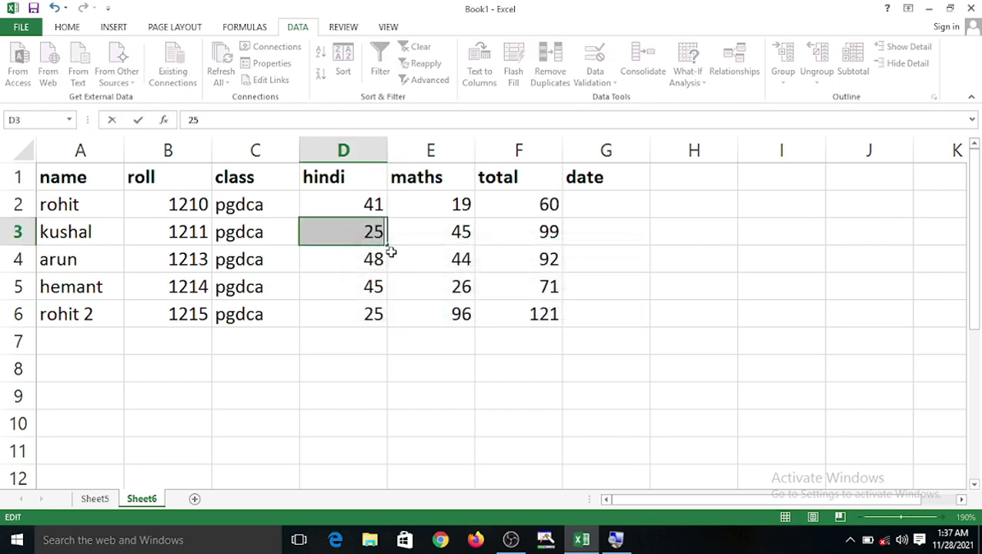
type("85")
left_click(415, 278)
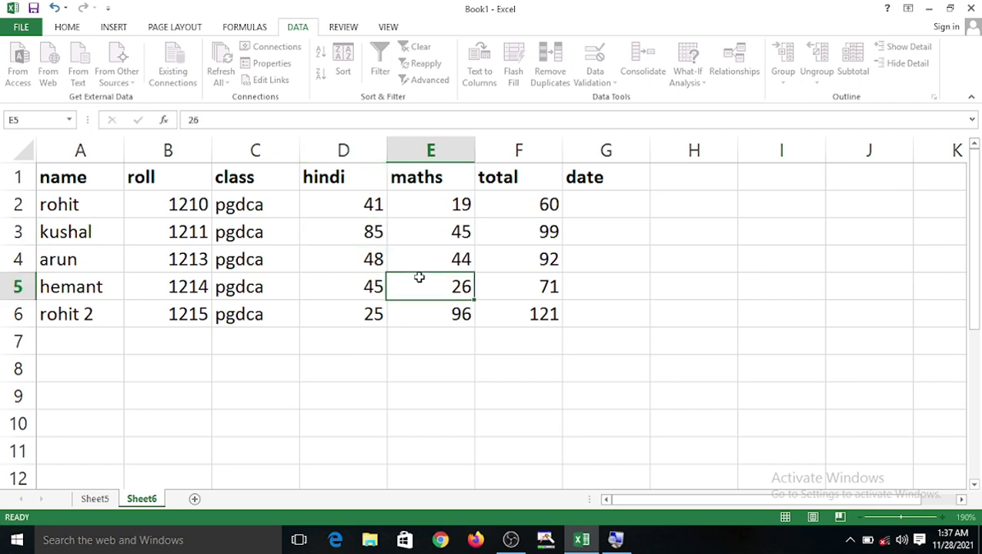
- Try to enter 252 as the hindi mark in cell D4 of Sheet6
left_click(374, 259)
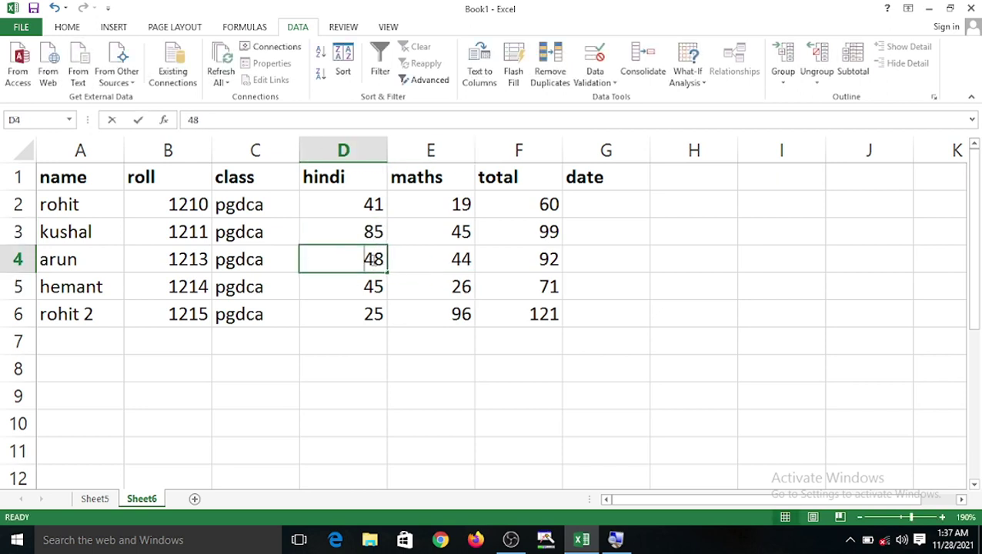
type("252")
left_click(435, 291)
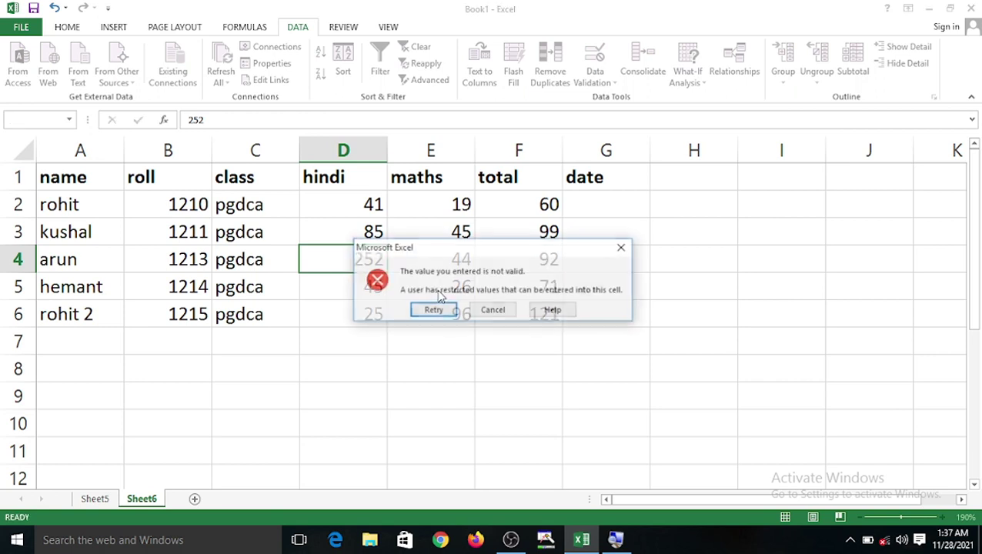
left_click(433, 309)
left_click(442, 260)
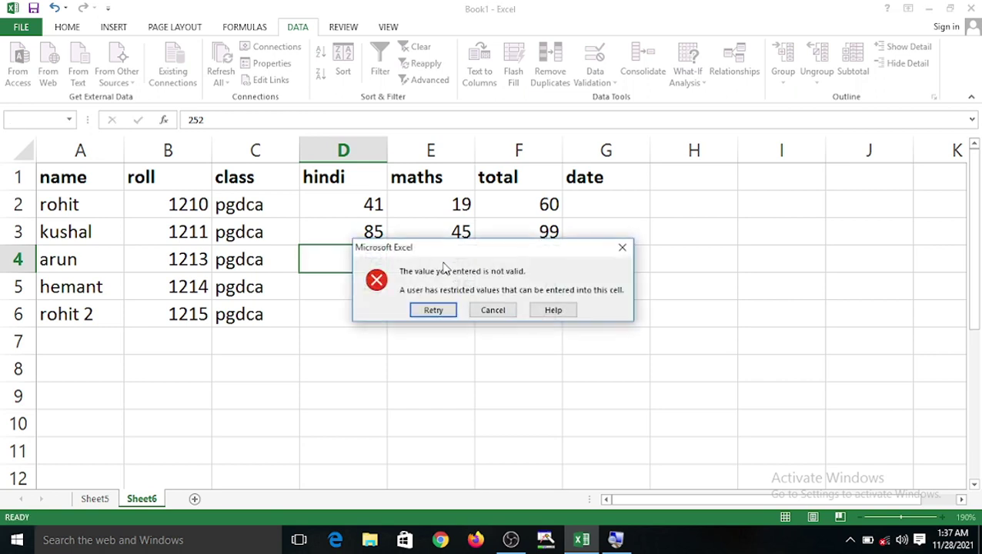
left_click(449, 307)
left_click(501, 248)
left_click(444, 311)
left_click(441, 240)
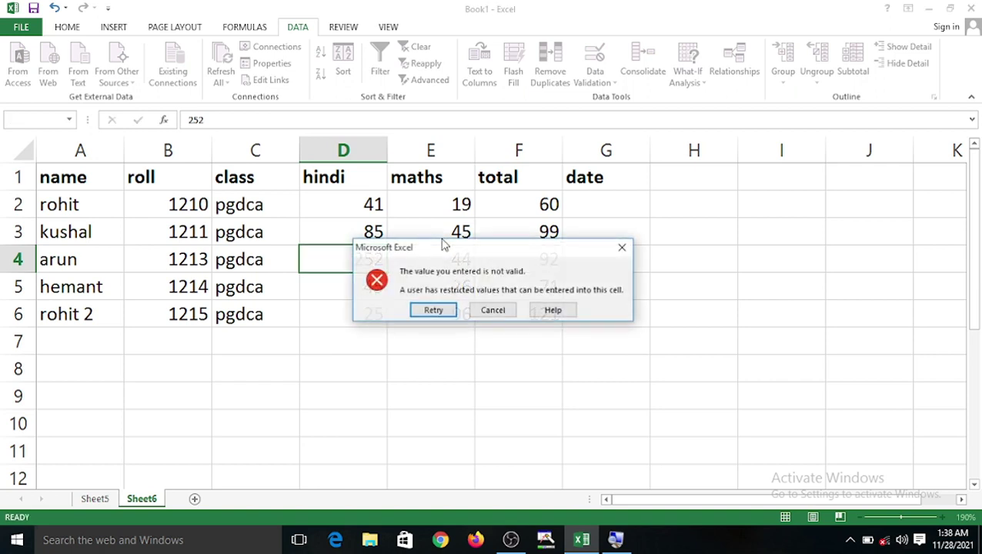
left_click(438, 310)
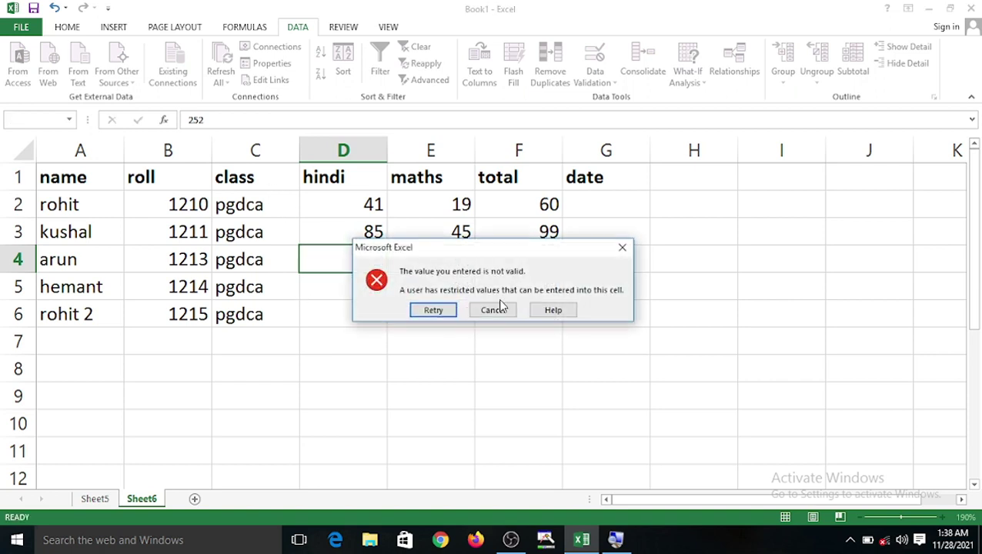
left_click(433, 309)
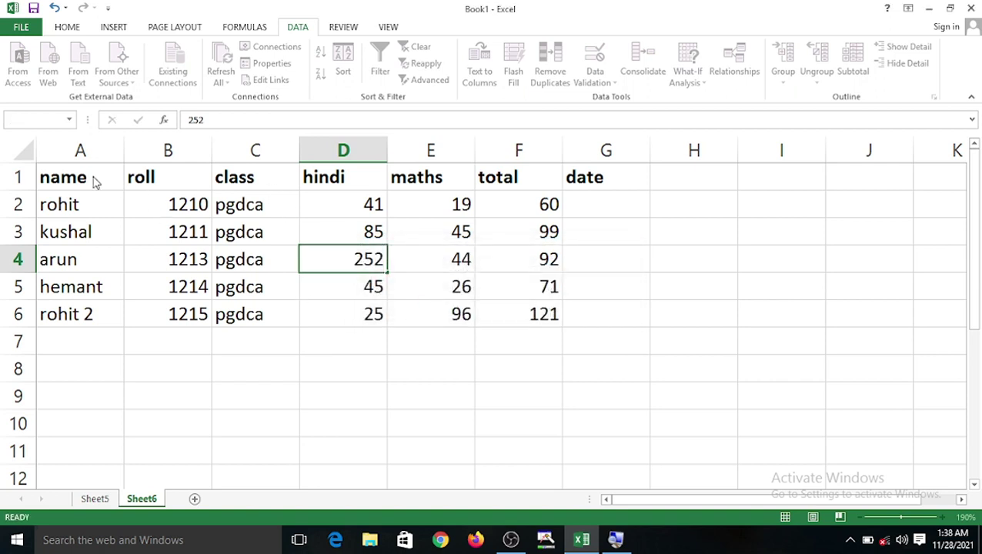
key("Return")
left_click(435, 309)
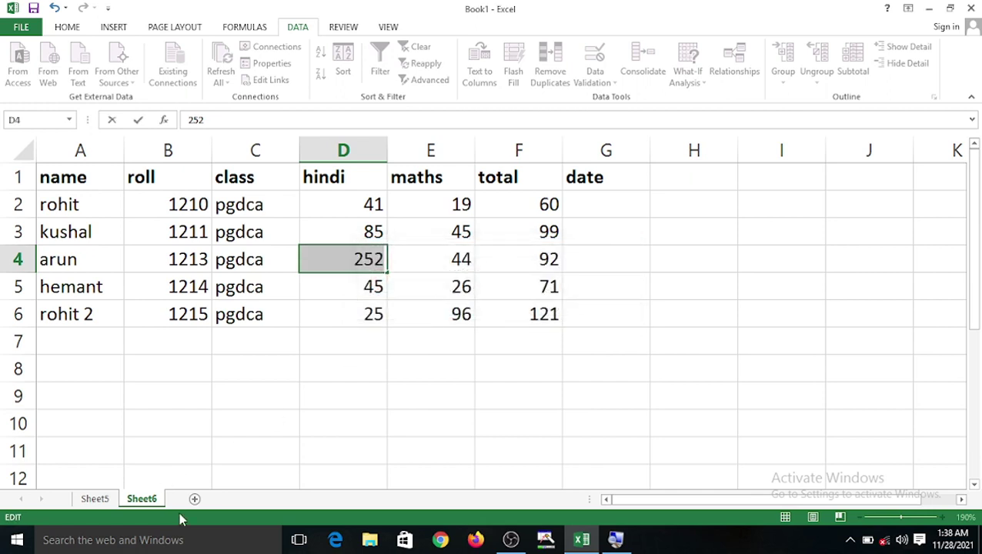
- Set the hindi mark in cell D4 of Sheet6 to 74
key("BackSpace")
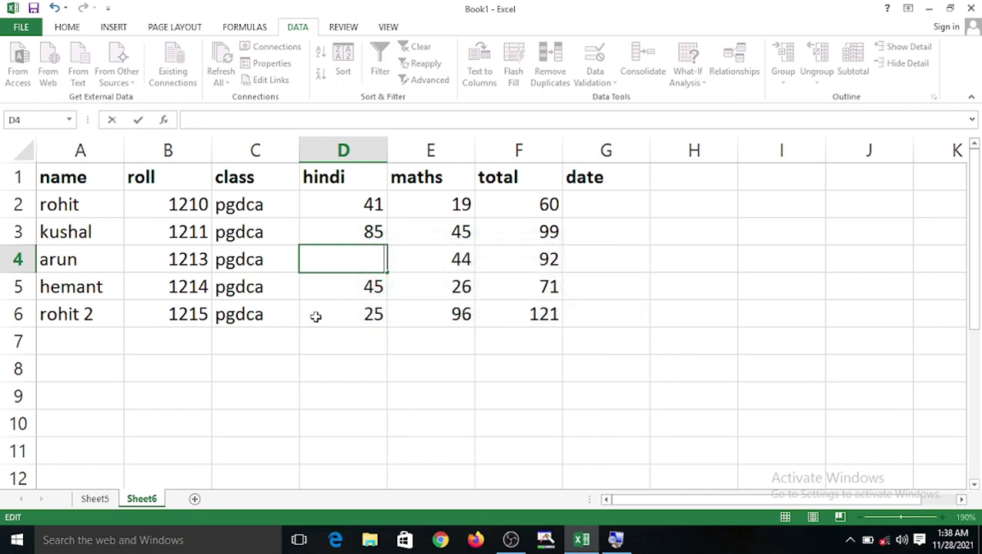
type("74")
left_click(390, 287)
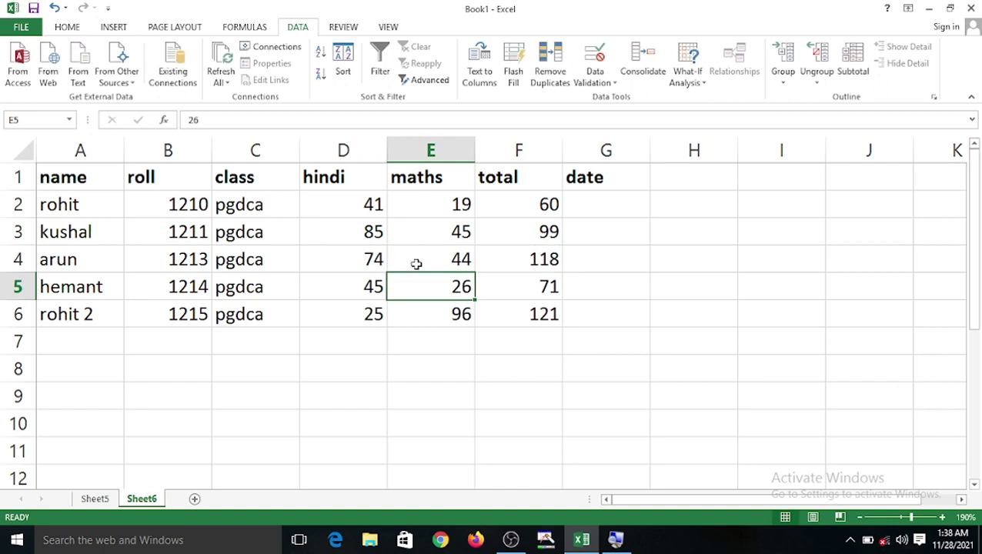
- Add another new sheet and copy the full marks table from Sheet6 into it starting at A1
left_click(194, 498)
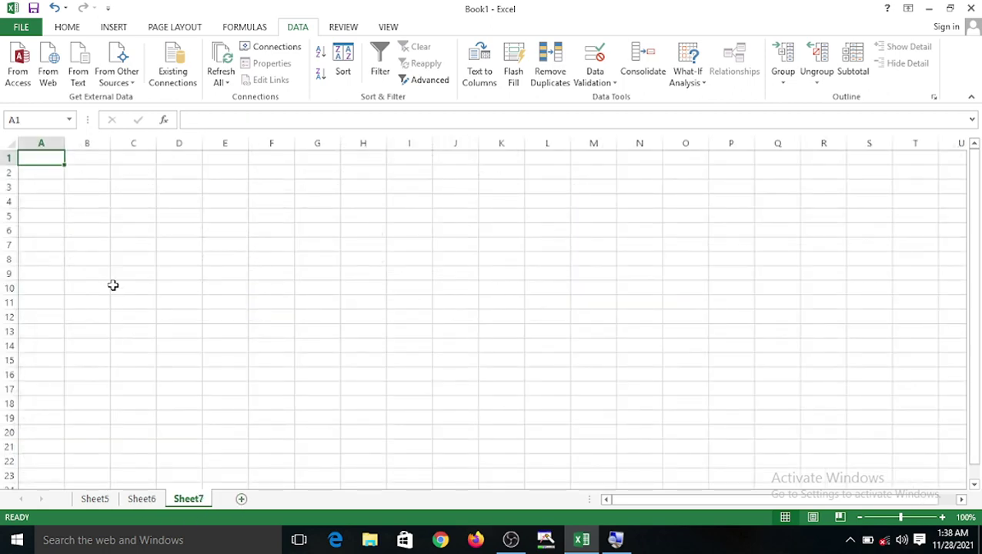
left_click(143, 500)
key("ctrl+a")
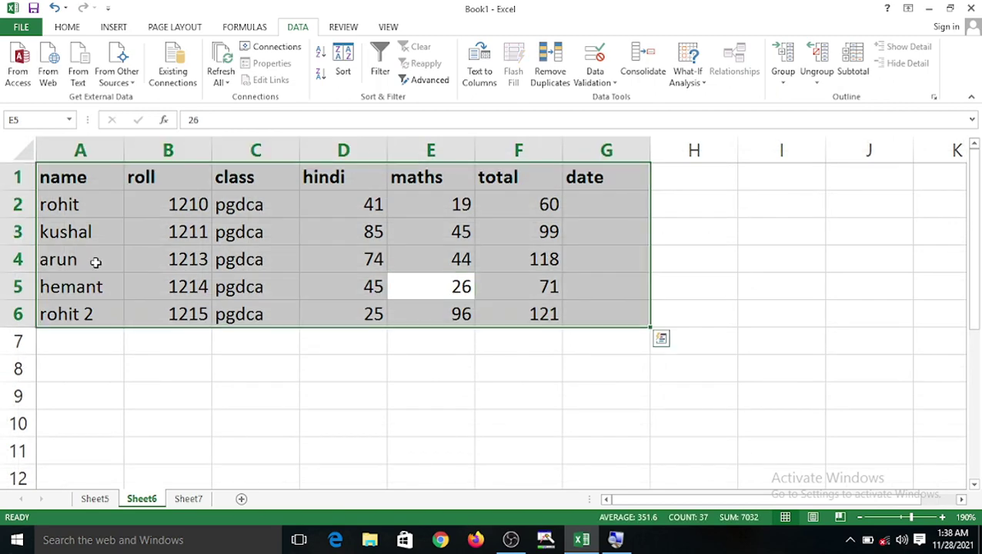
key("ctrl+c")
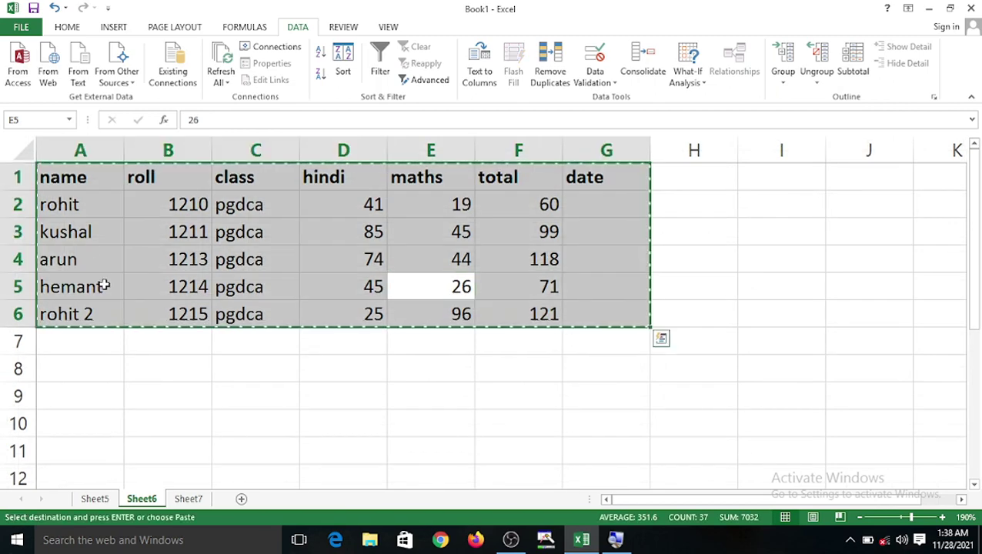
left_click(191, 499)
key("ctrl+v")
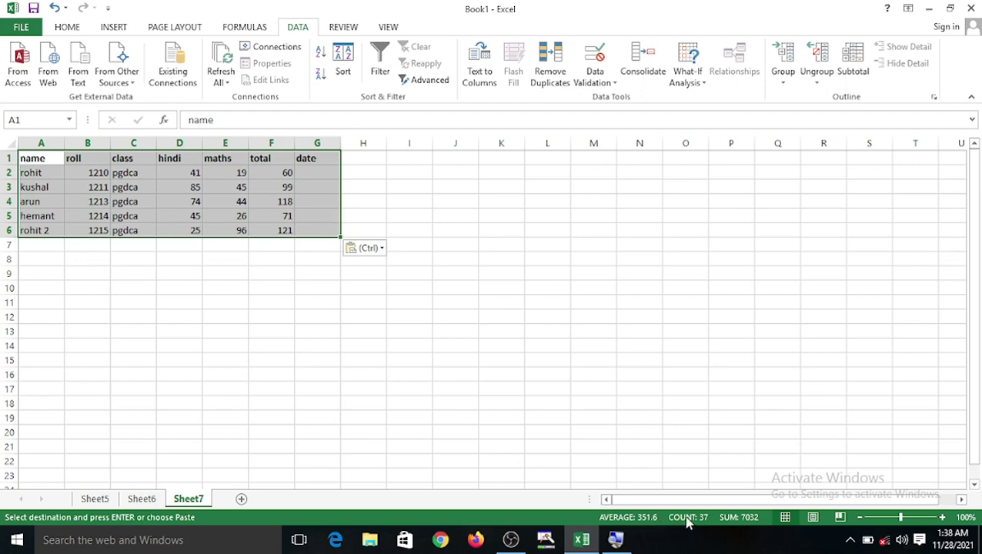
left_click(906, 517)
left_click(401, 317)
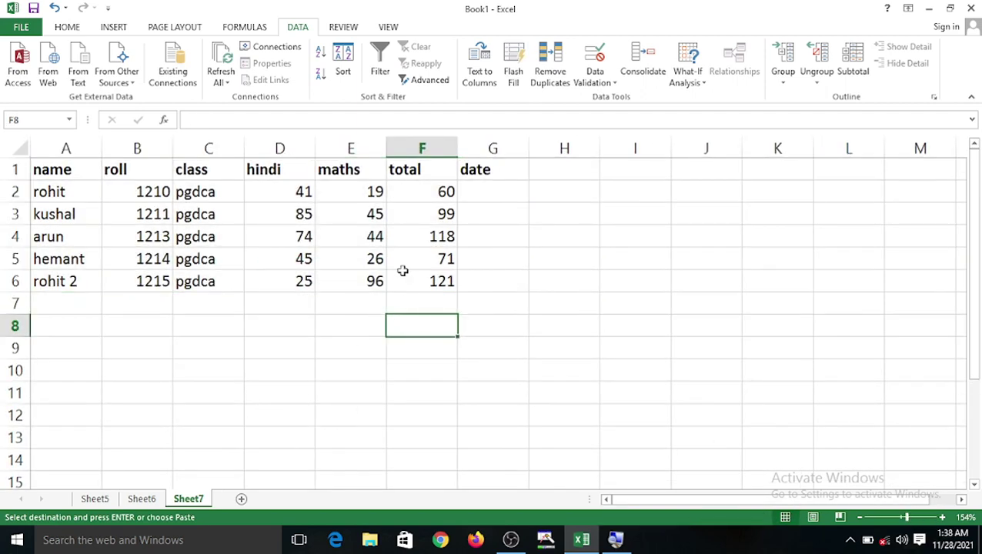
- Set the maths mark in cell E4 of Sheet7 to 85
left_click(367, 230)
type("14")
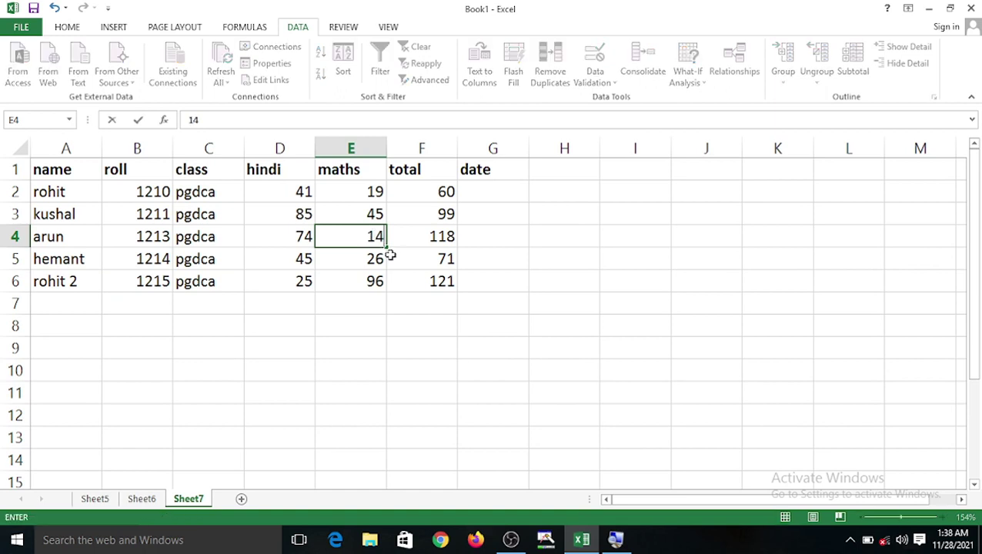
key("Return")
left_click(432, 310)
key("Return")
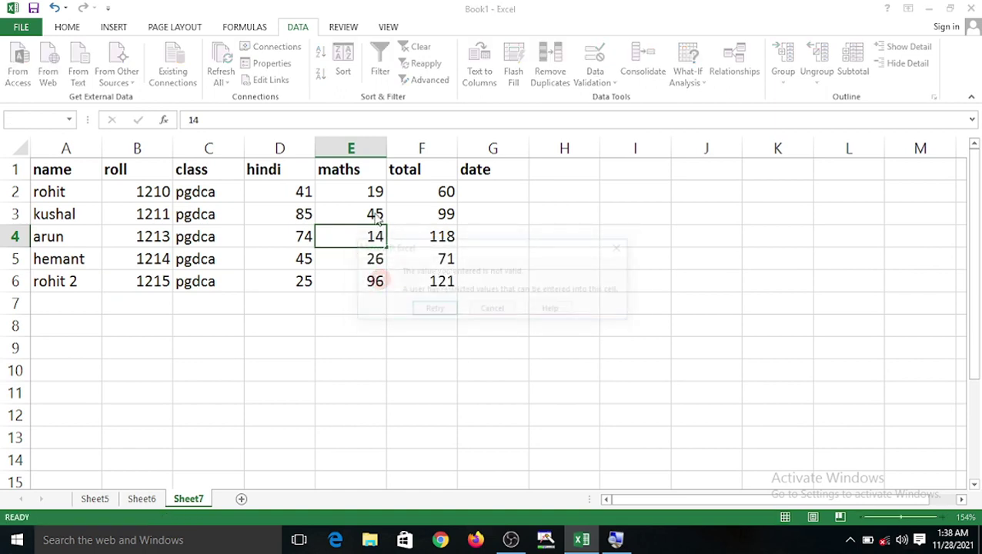
left_click(433, 310)
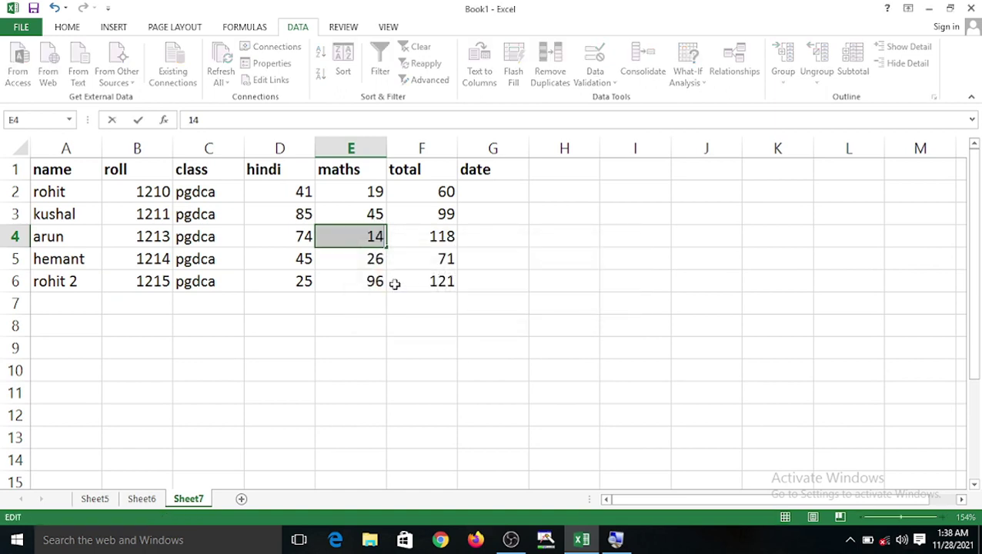
type("85")
left_click(445, 283)
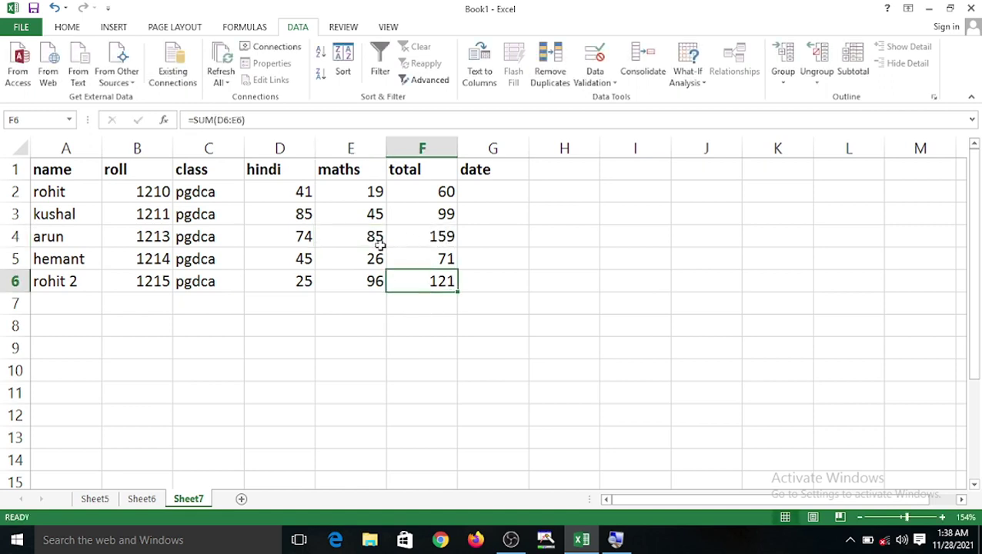
- Set the hindi mark in cell D5 of Sheet7 to 48
left_click(283, 268)
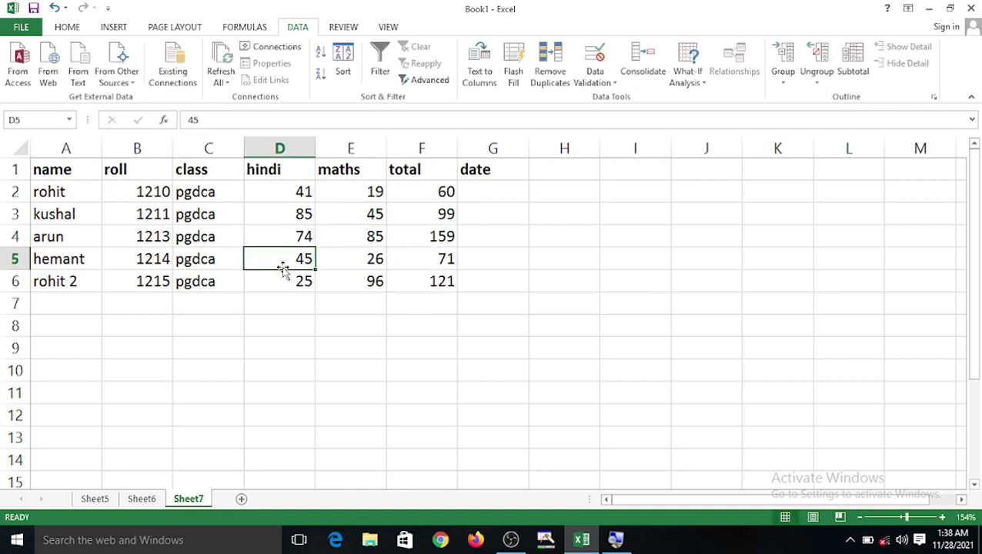
type("48")
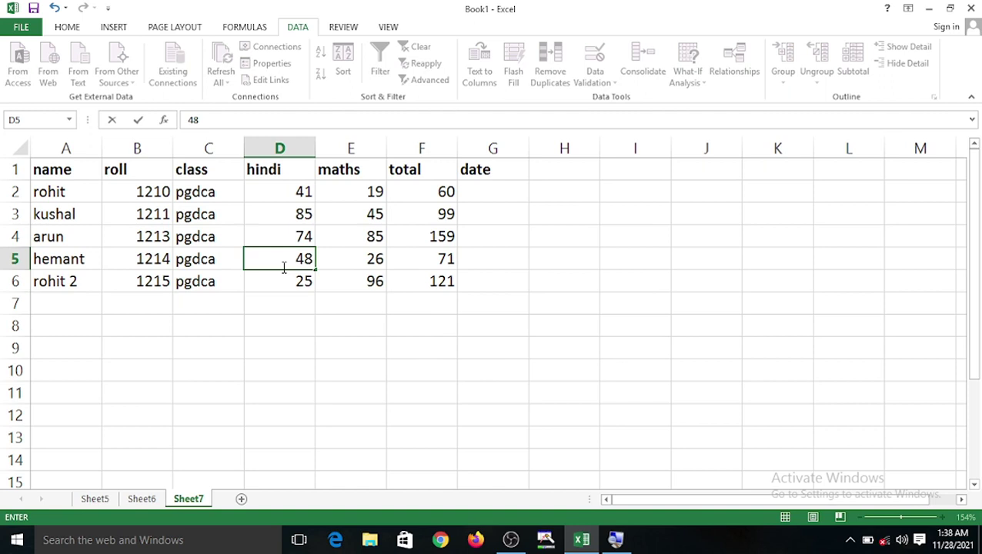
left_click(320, 219)
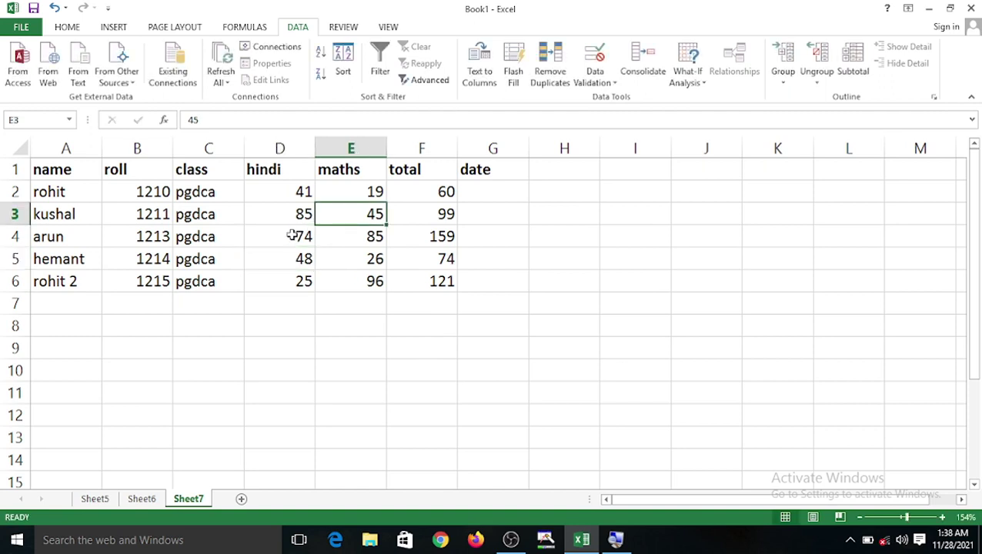
- Add a new blank sheet after Sheet7 and make cell C3 the destination for the consolidated data
left_click(95, 499)
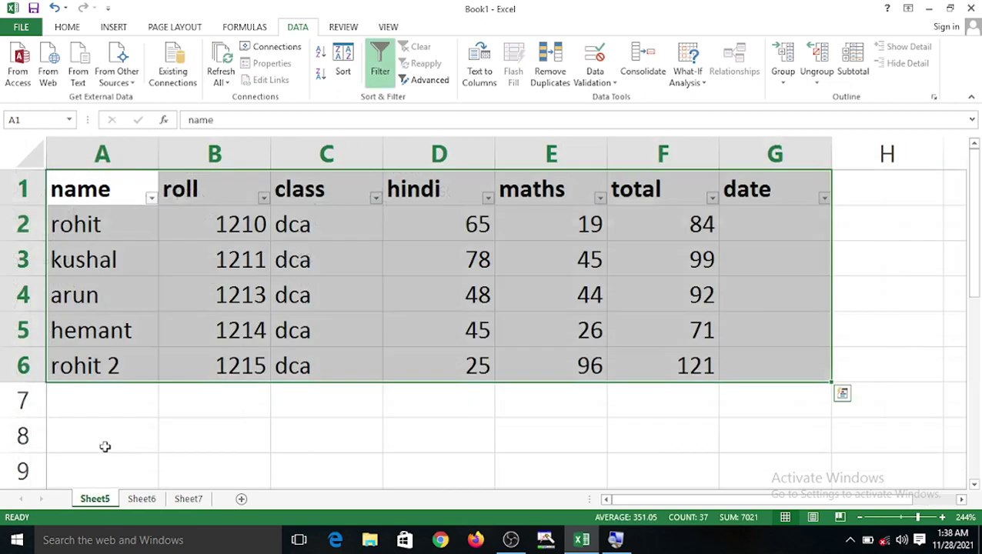
left_click(140, 500)
left_click(182, 500)
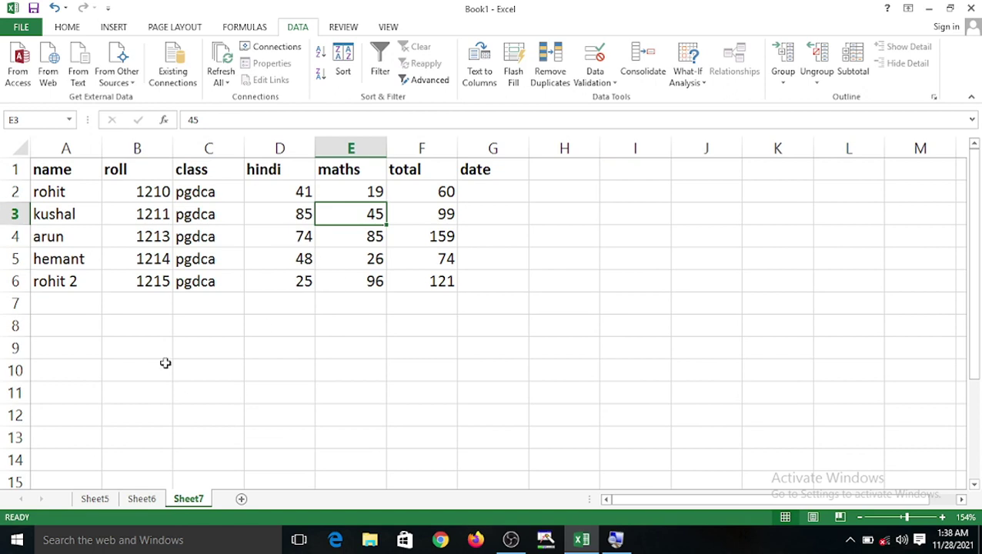
left_click(241, 498)
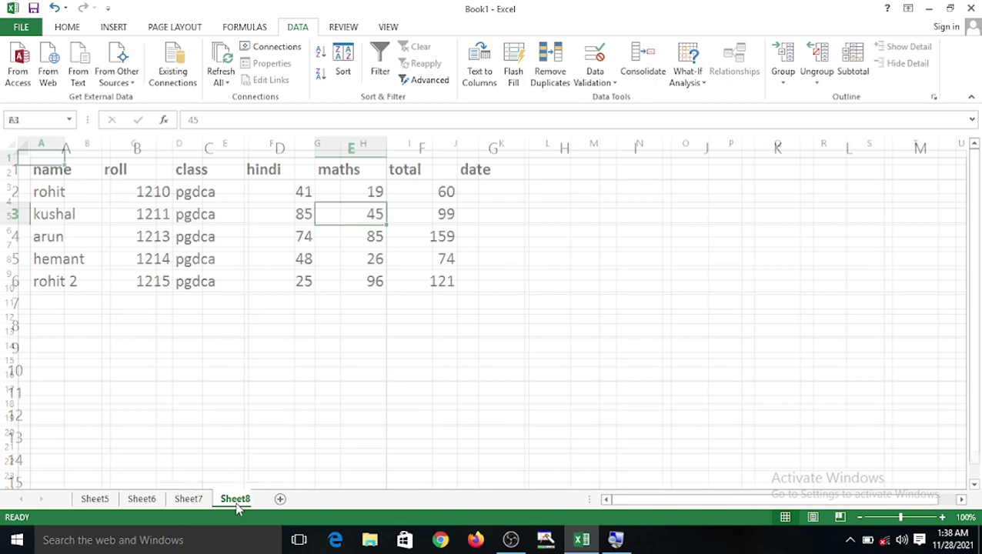
left_click(907, 517)
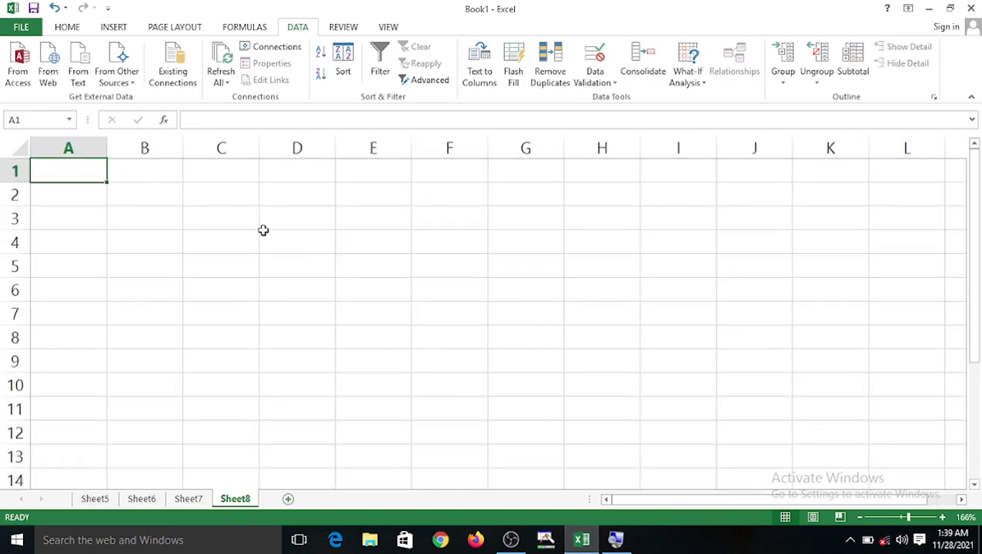
left_click(223, 221)
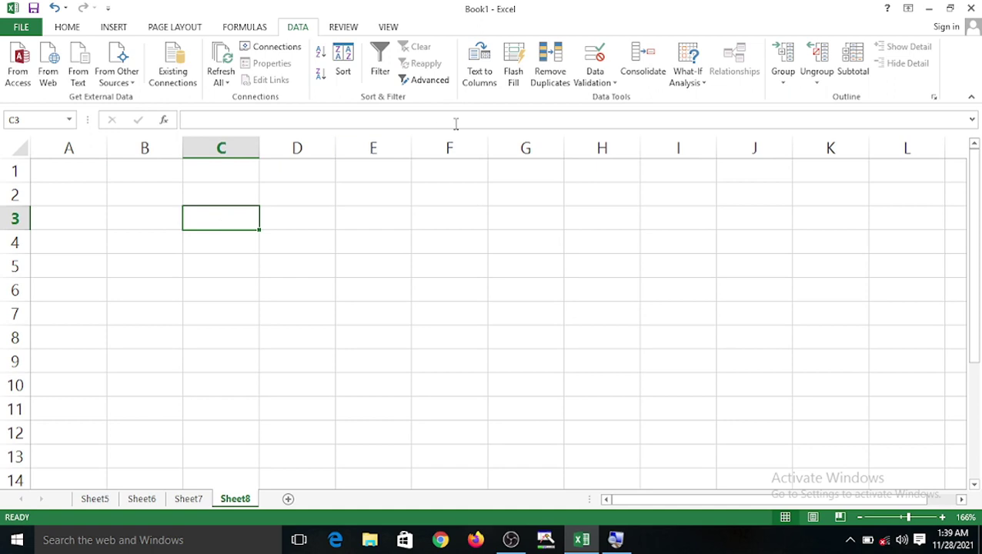
left_click(646, 80)
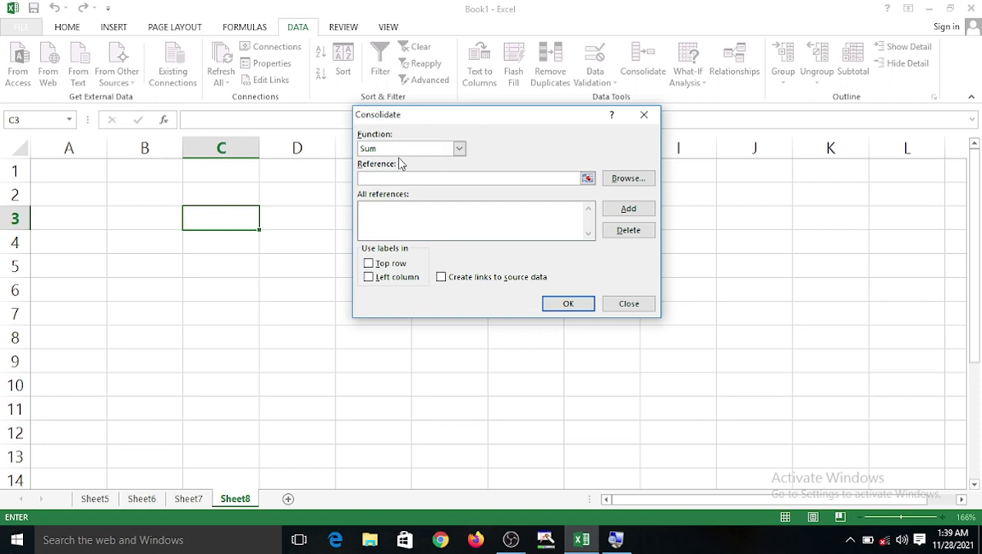
left_click(460, 151)
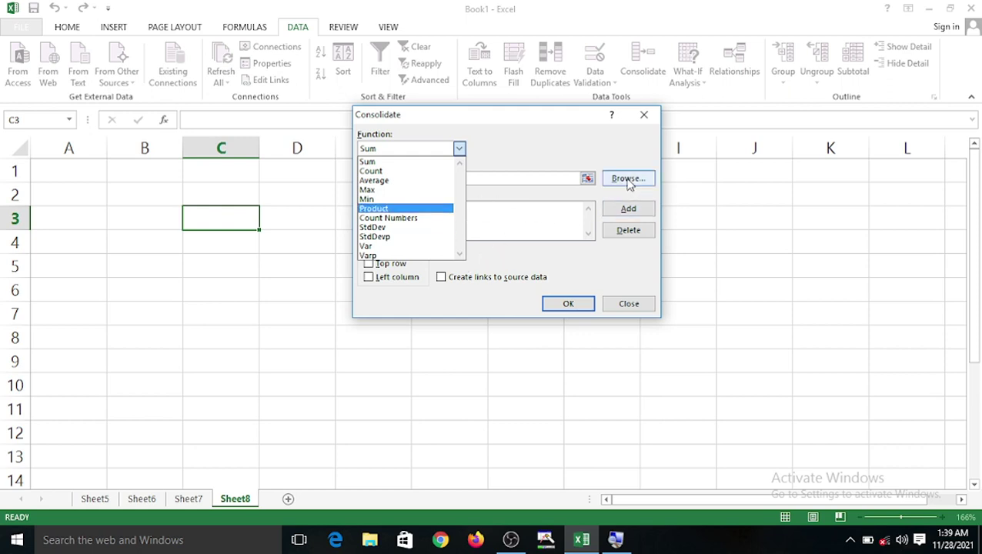
left_click(558, 150)
left_click(410, 178)
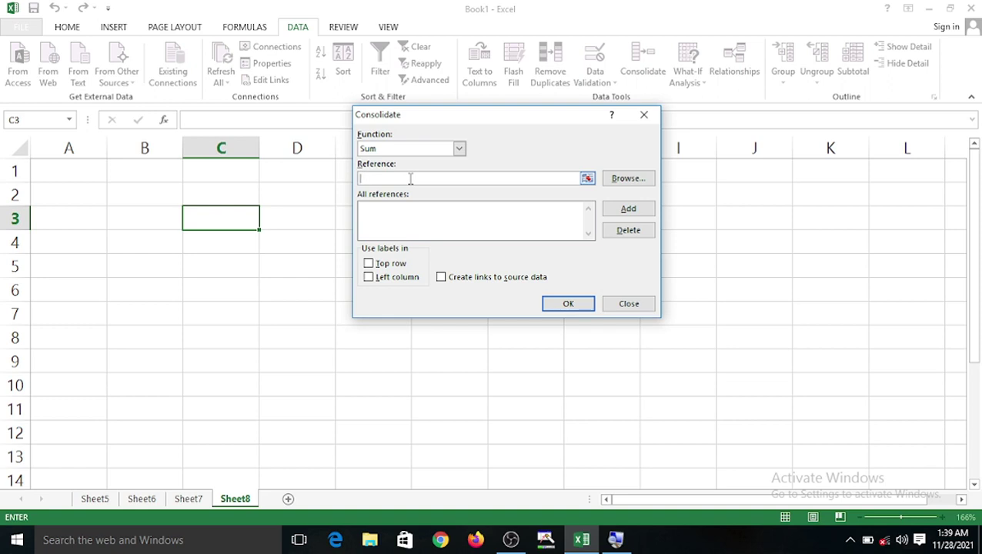
left_click(587, 179)
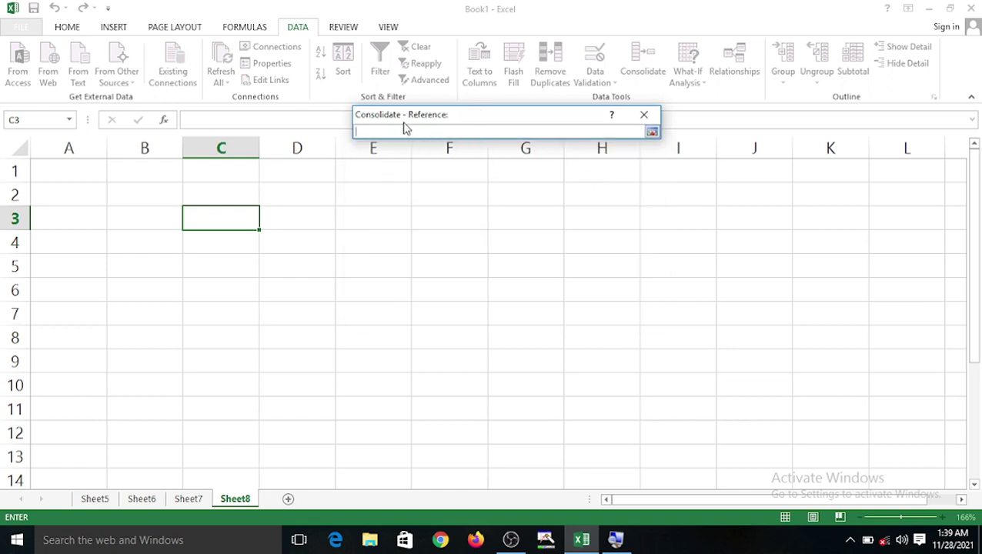
left_click(96, 499)
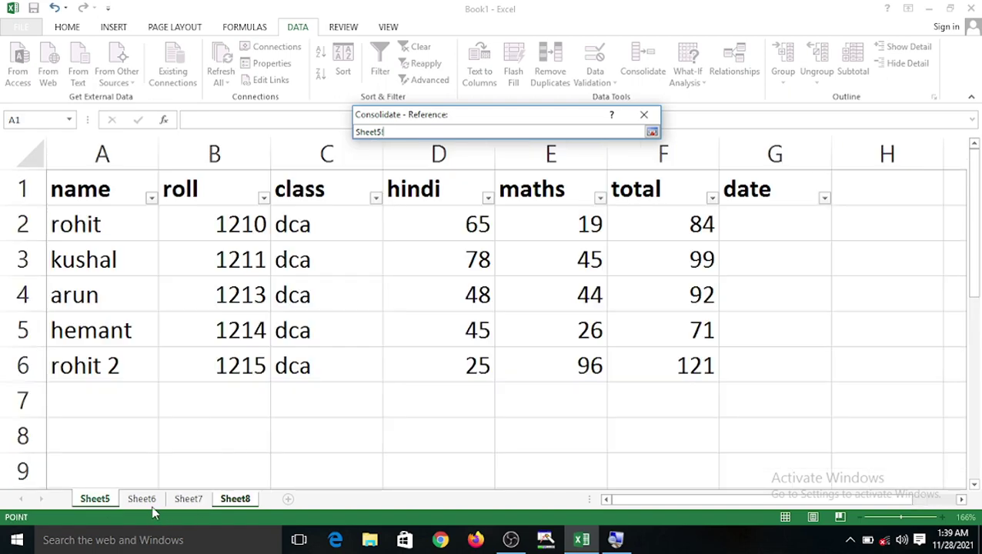
left_click(143, 500)
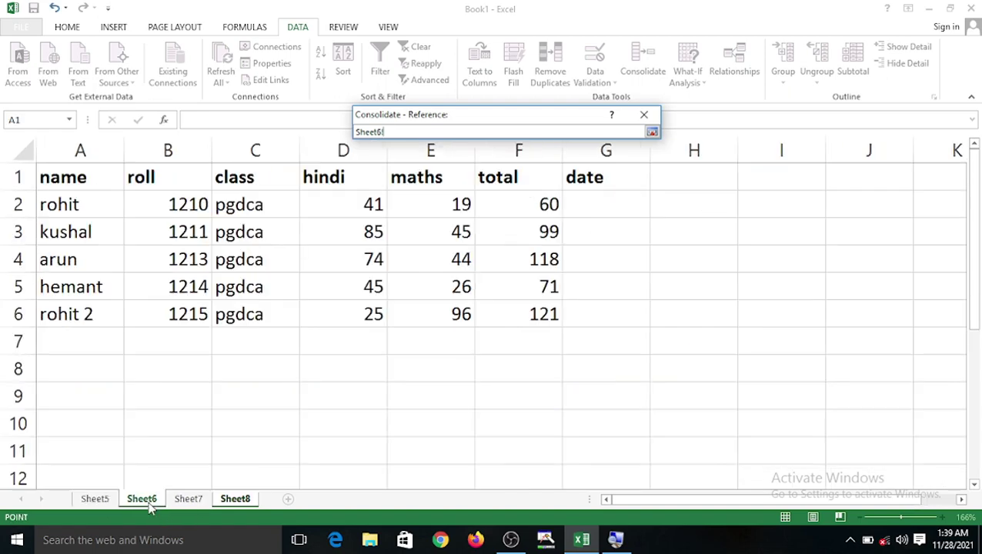
left_click(189, 500)
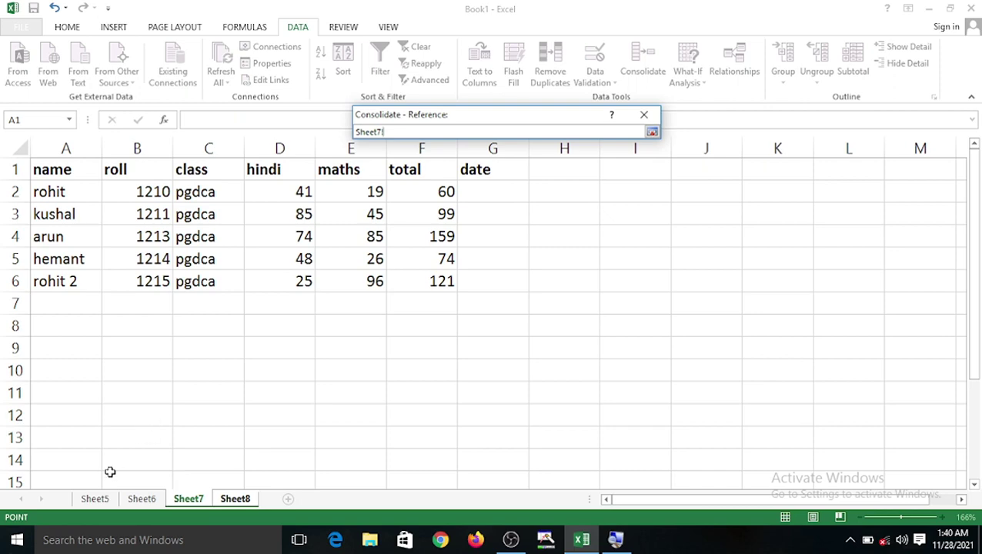
left_click(95, 499)
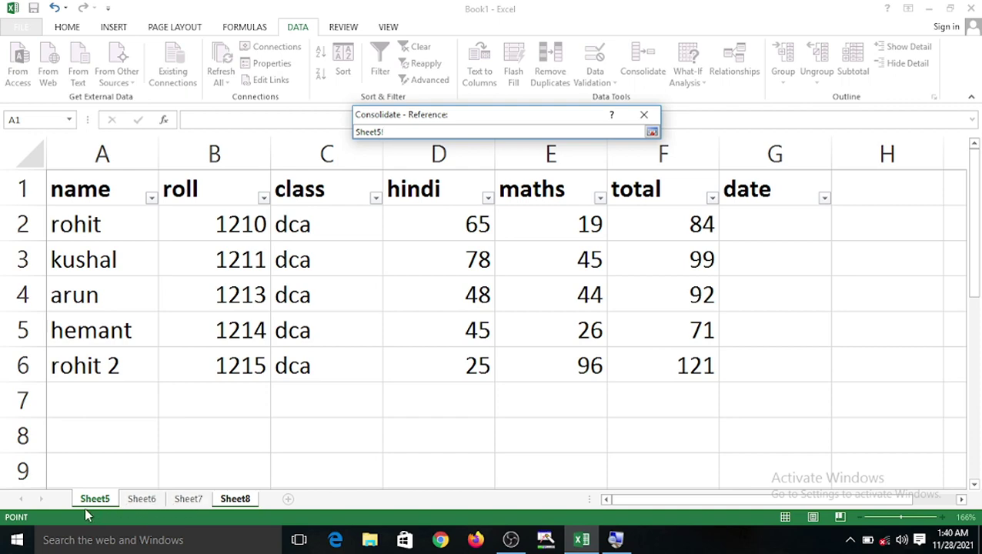
left_click(131, 500)
left_click(185, 501)
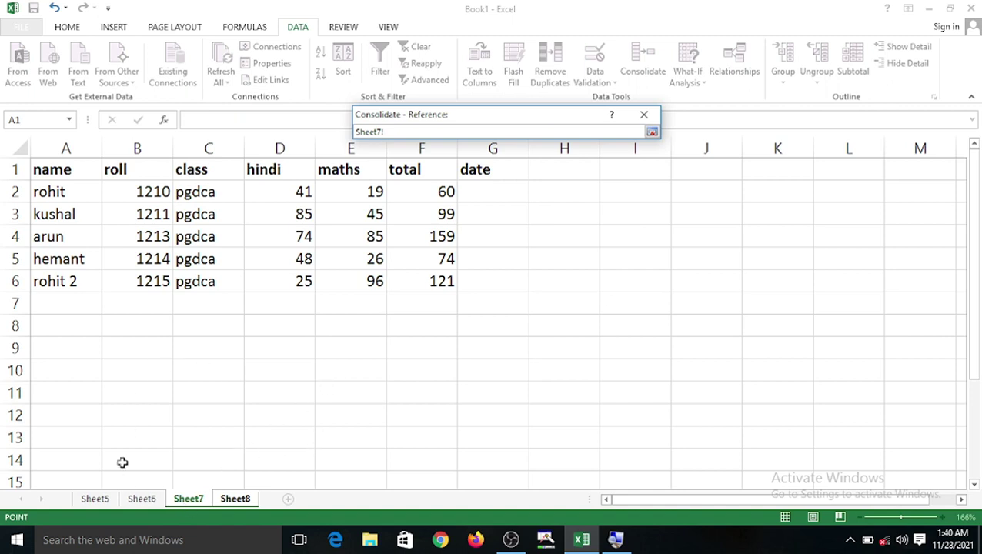
left_click(94, 498)
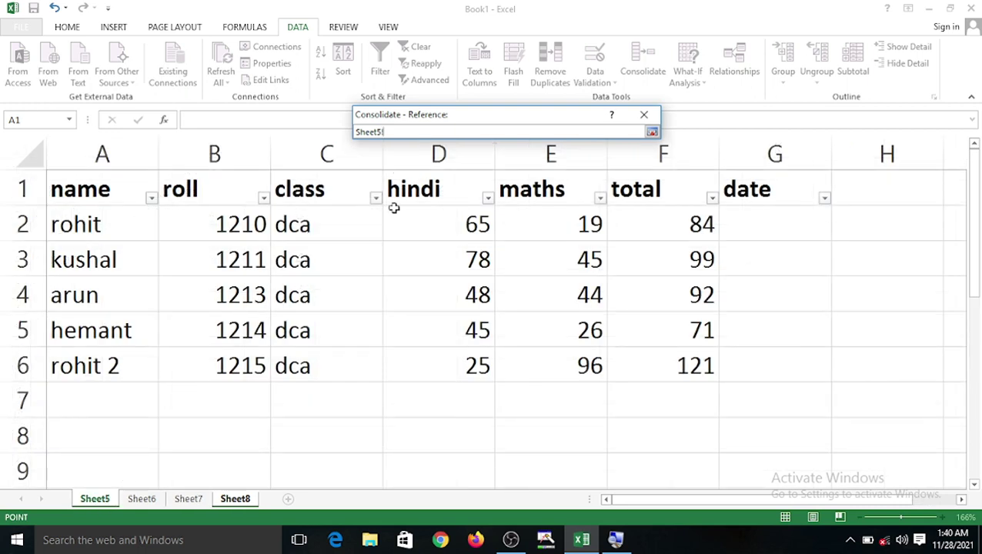
left_click_drag(53, 191, 697, 368)
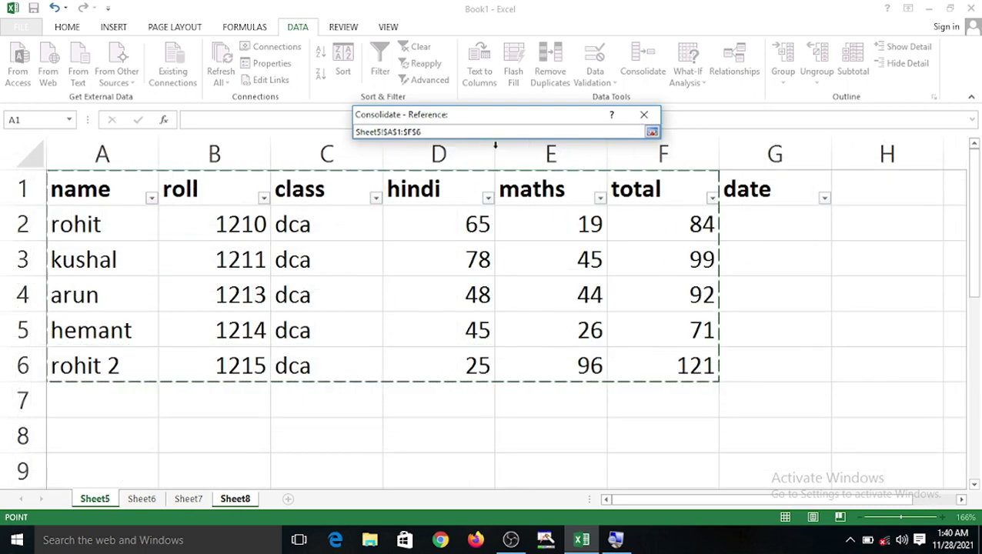
left_click(652, 134)
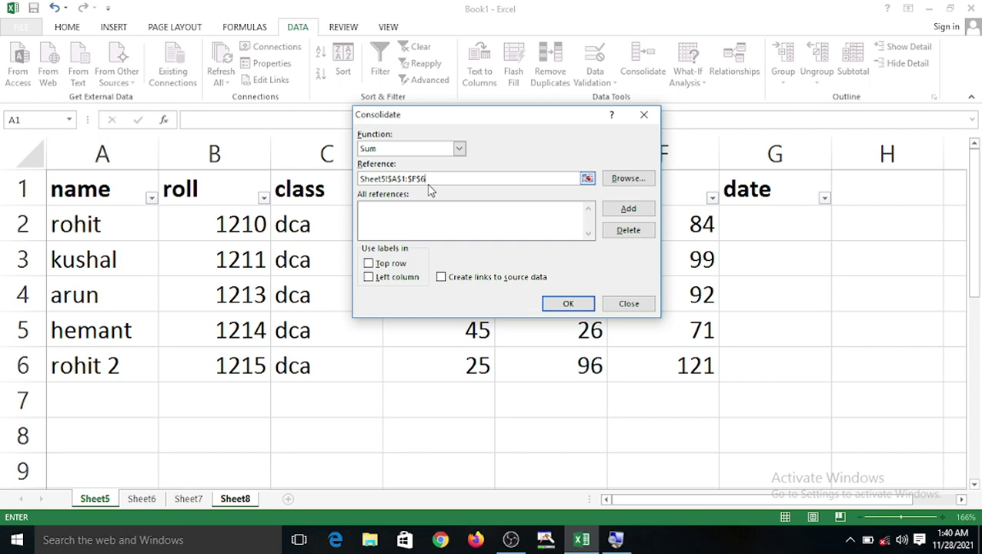
left_click(588, 179)
left_click(141, 499)
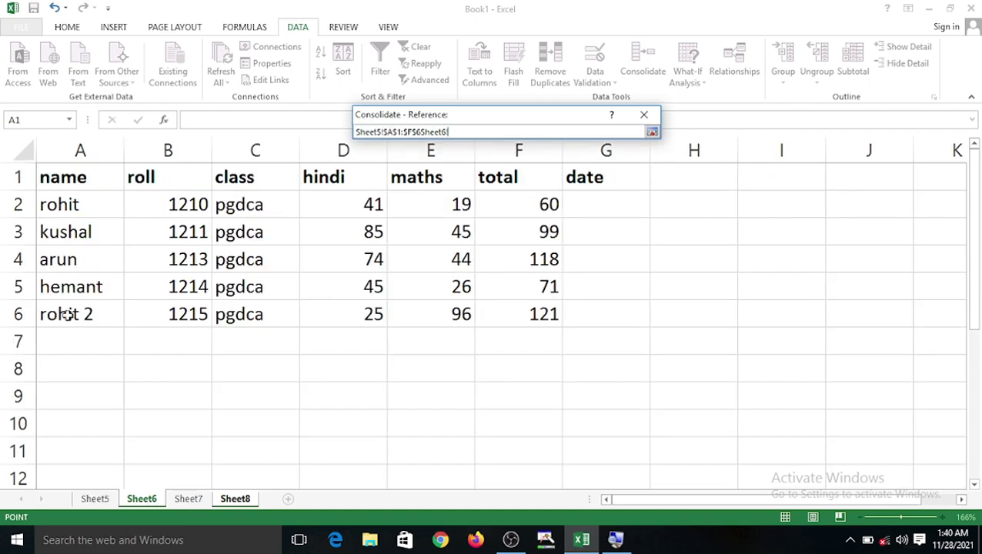
left_click_drag(47, 177, 519, 309)
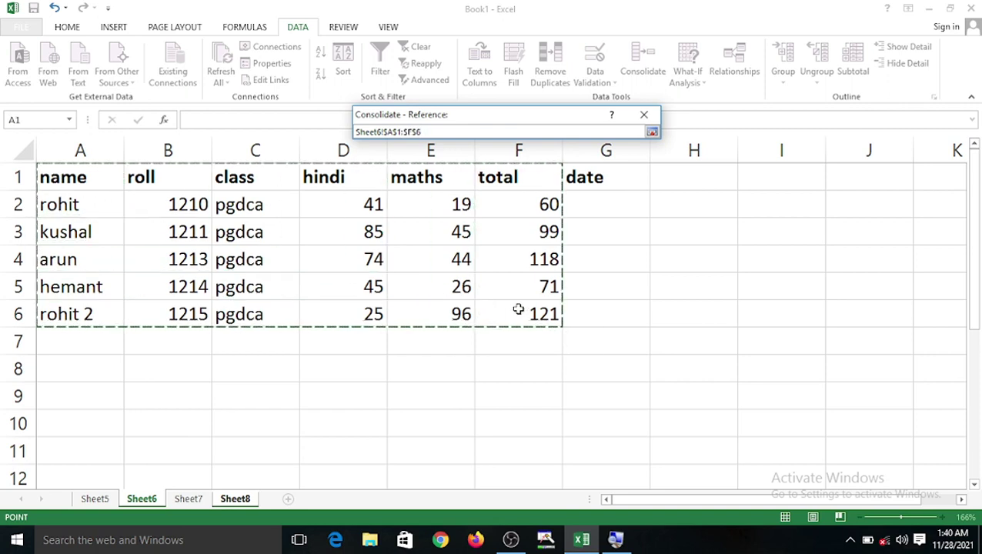
left_click(651, 133)
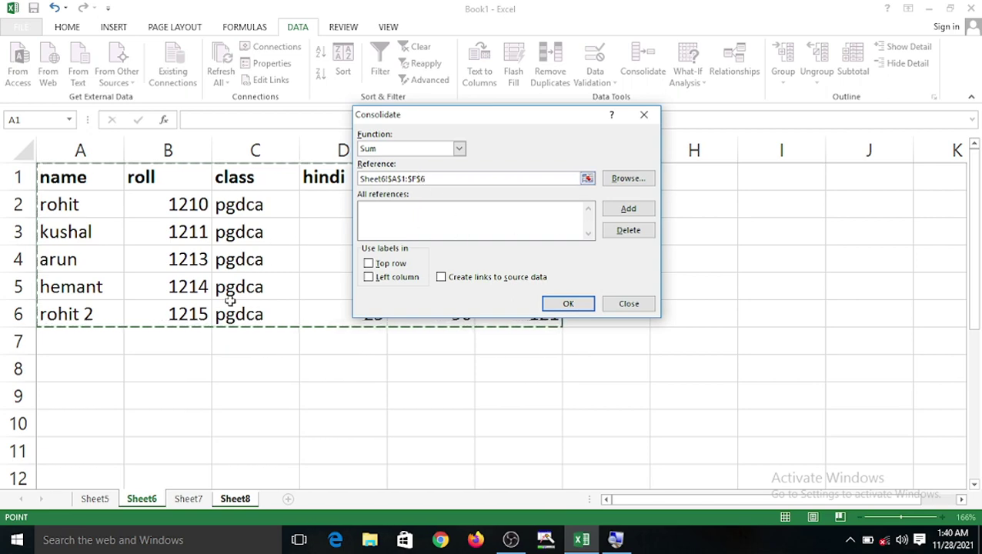
left_click(187, 504)
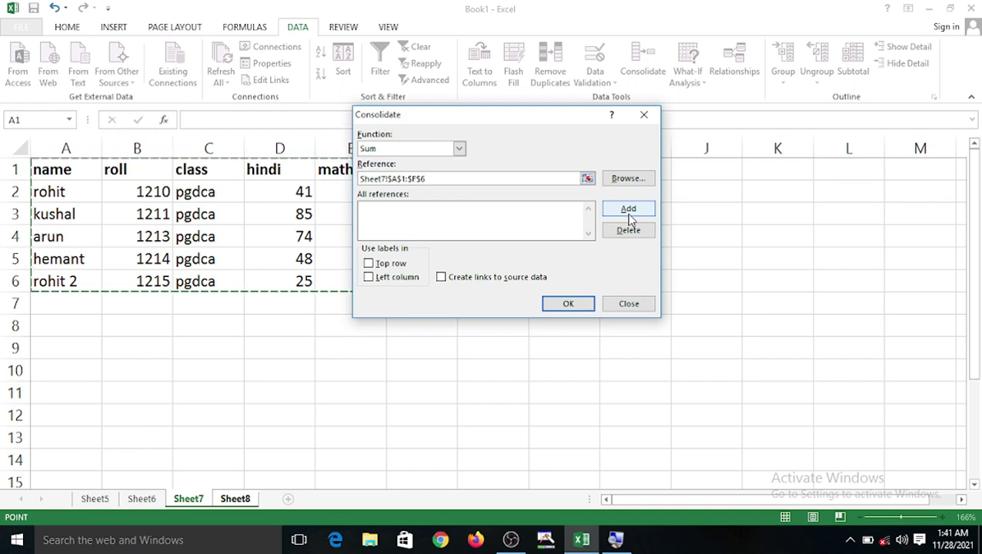
left_click(647, 115)
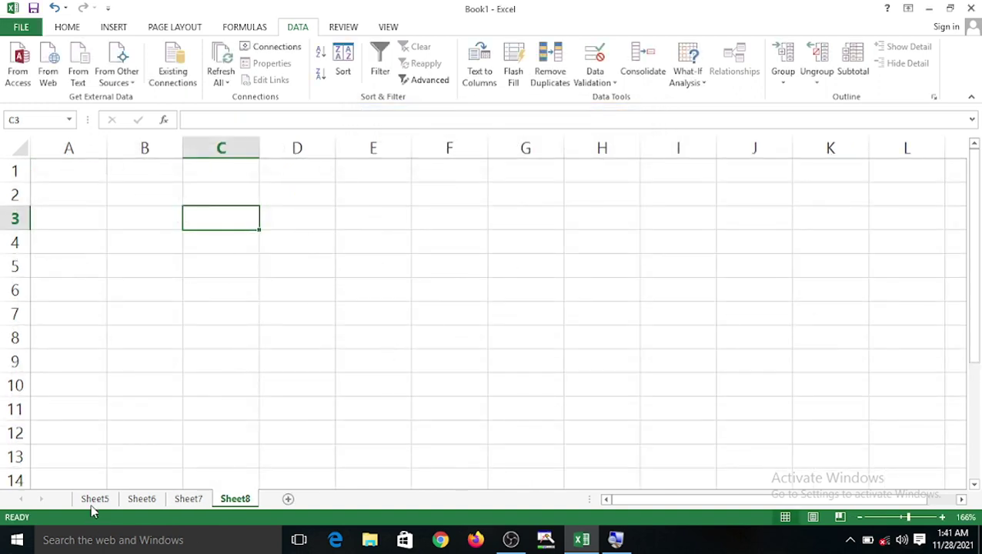
- Start a Consolidate operation from cell C3 of Sheet8 and add Sheet5 range A1:F6 to its references
left_click(650, 80)
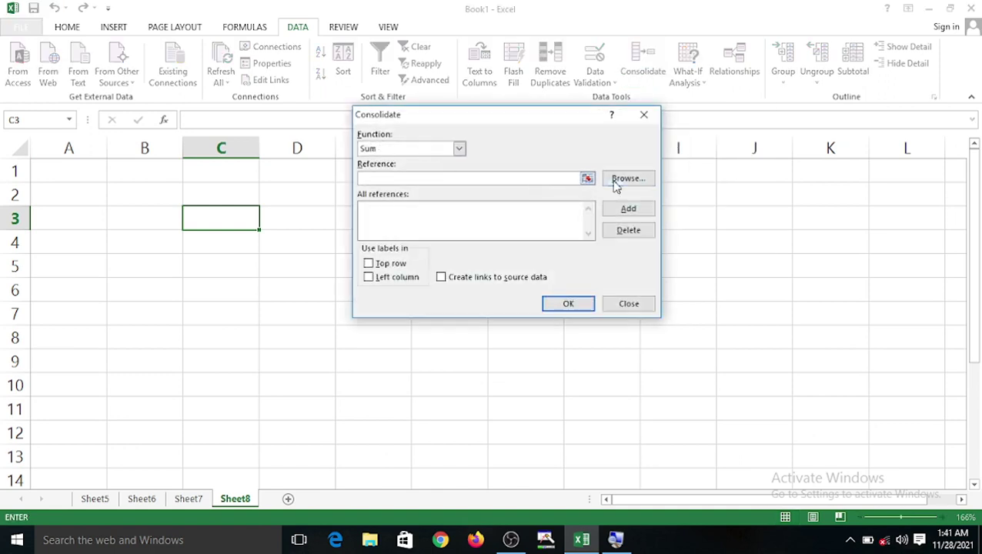
left_click(588, 178)
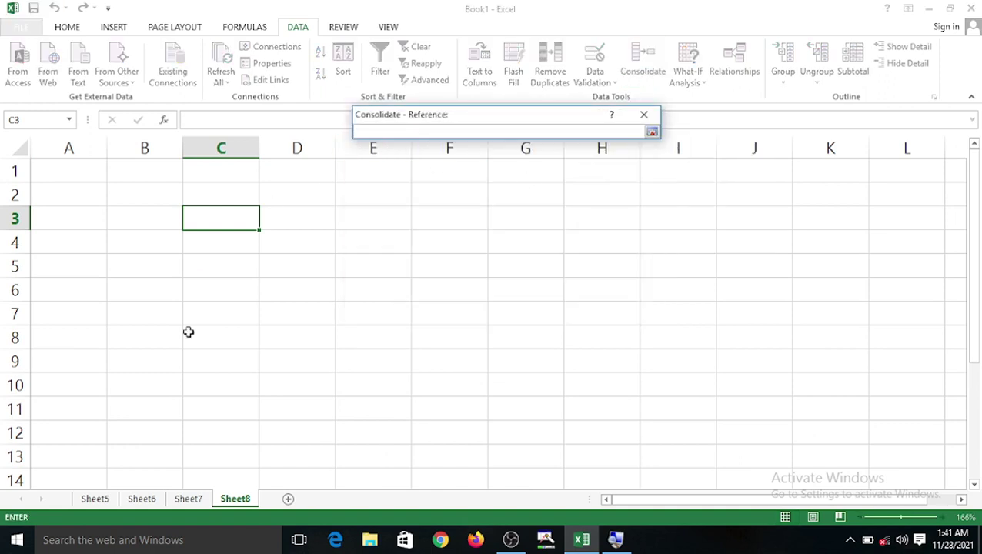
left_click(103, 501)
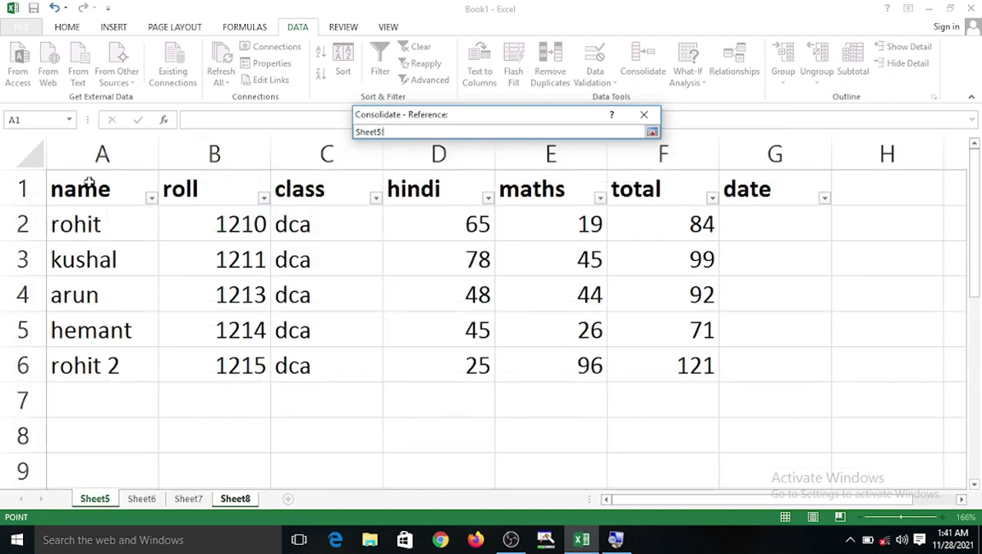
left_click_drag(87, 188, 682, 378)
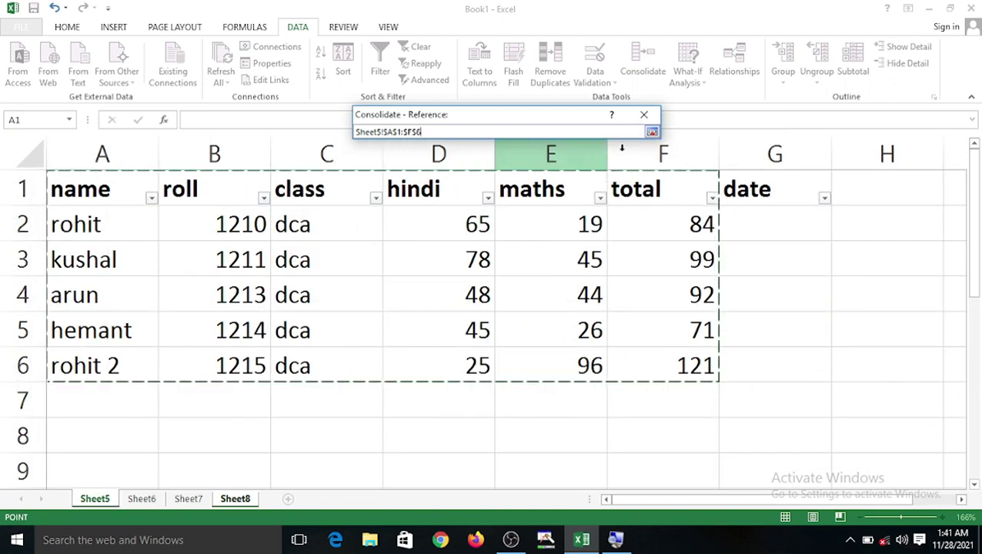
left_click(652, 132)
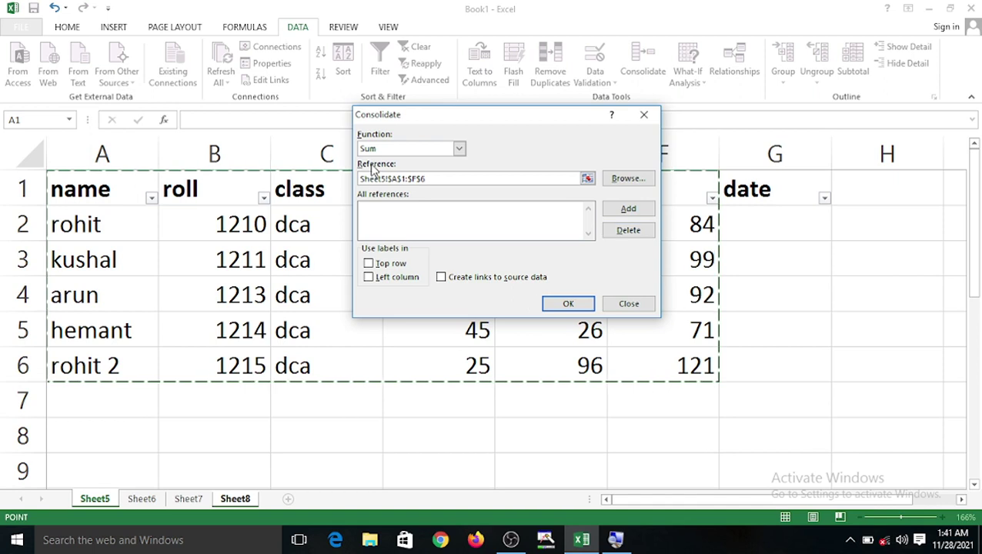
left_click(626, 212)
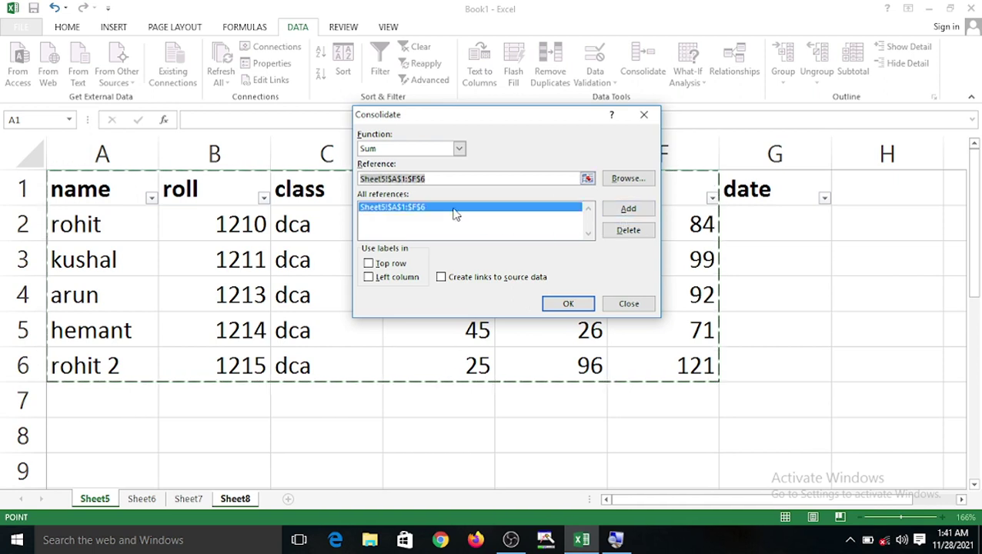
- Add the marks table in range A1:F6 of Sheet6 to the consolidation references
left_click(587, 179)
left_click(142, 500)
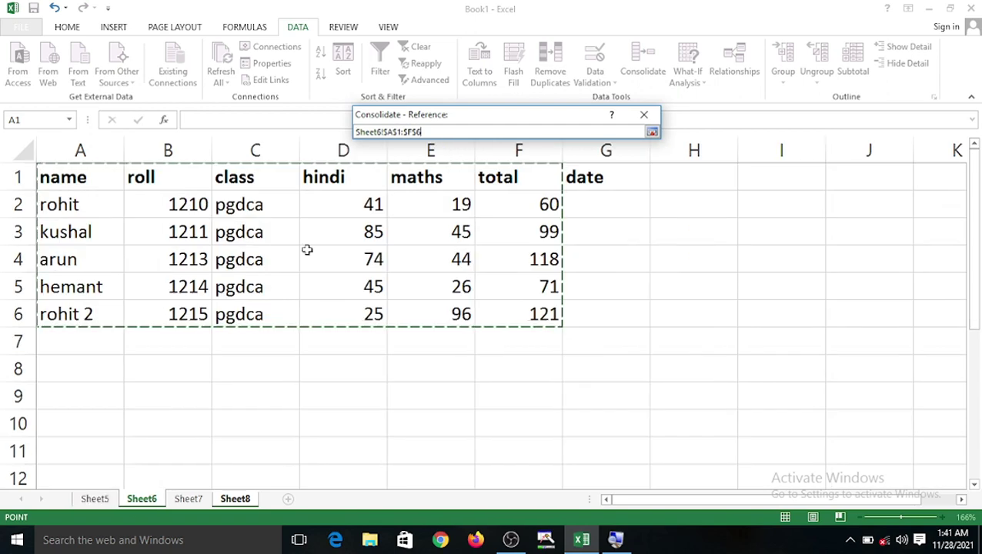
left_click_drag(69, 176, 521, 318)
left_click(651, 131)
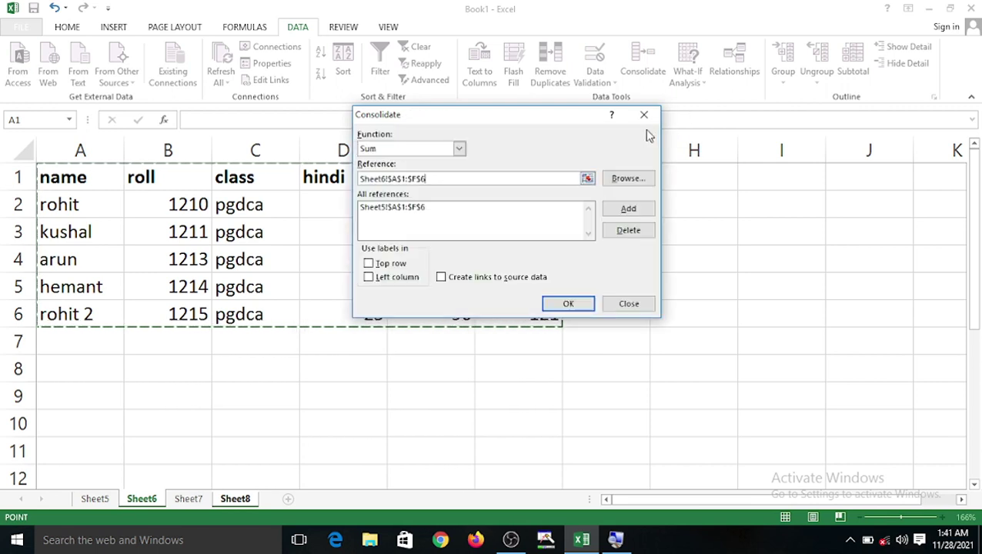
left_click(626, 210)
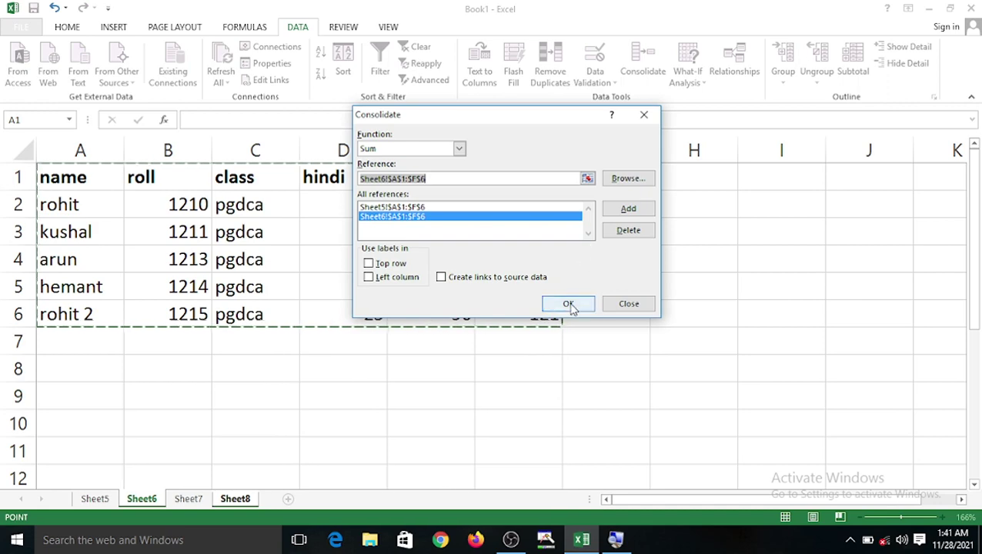
- Add the marks table in range A1:F6 of Sheet7 to the consolidation references
left_click(587, 178)
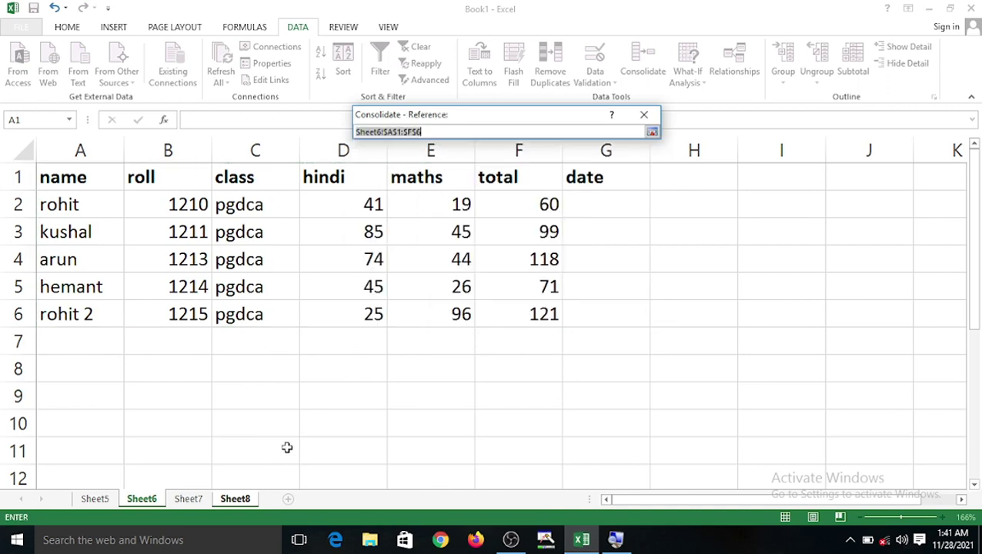
left_click(189, 499)
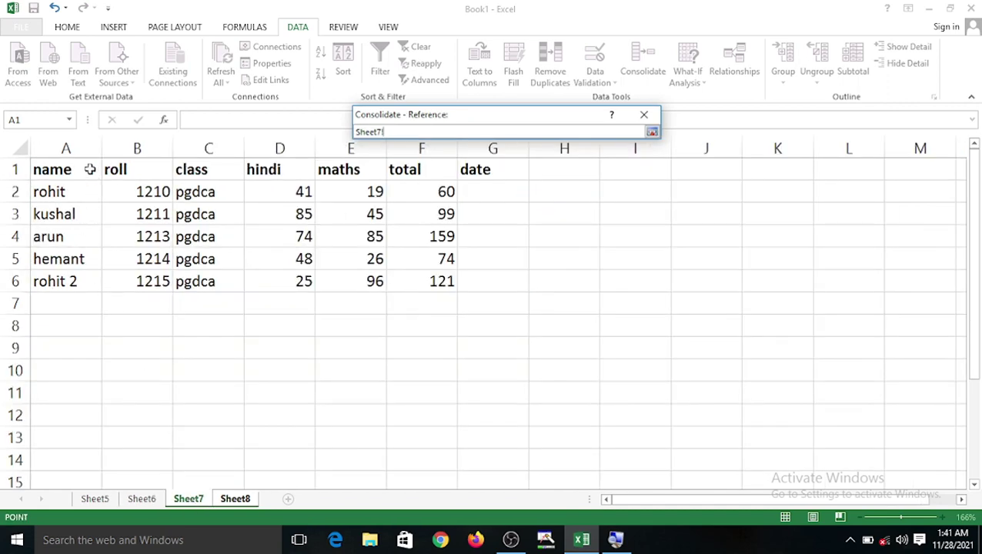
mouse_move(90, 169)
left_mouse_down()
mouse_move(206, 231)
mouse_move(395, 263)
mouse_move(436, 281)
left_mouse_up()
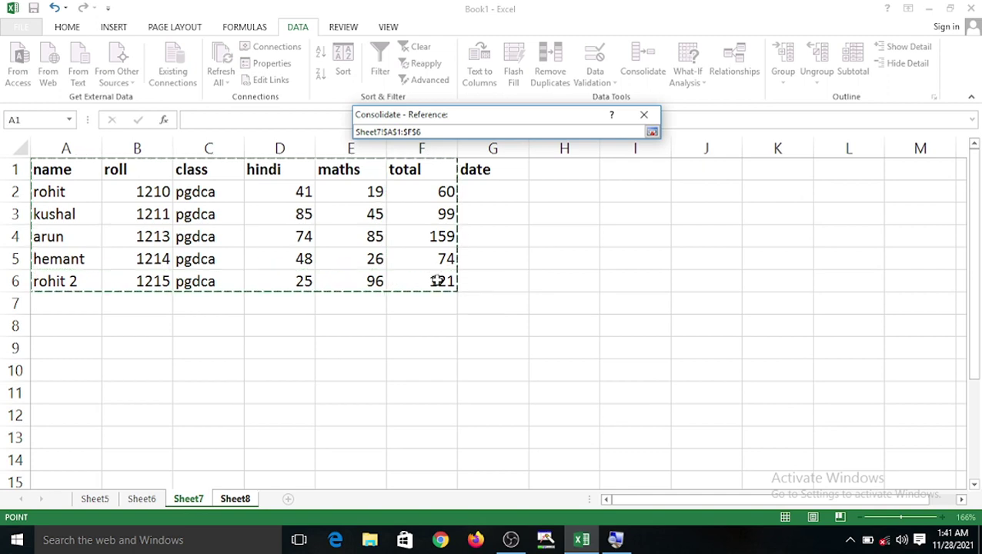
left_click(650, 134)
left_click(627, 211)
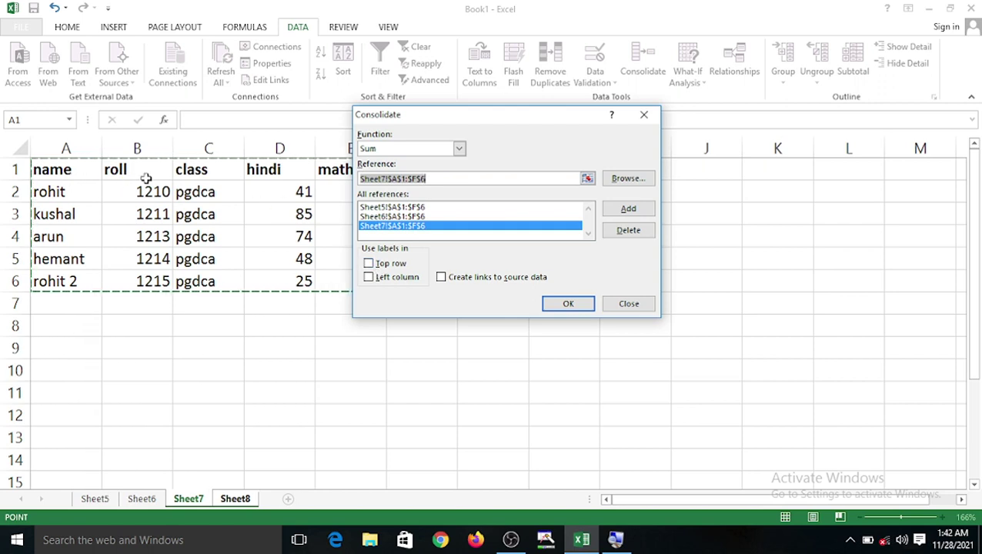
- Consolidate the references using top row and left column labels with links to the source data, and widen column C to fit the names
left_click(375, 264)
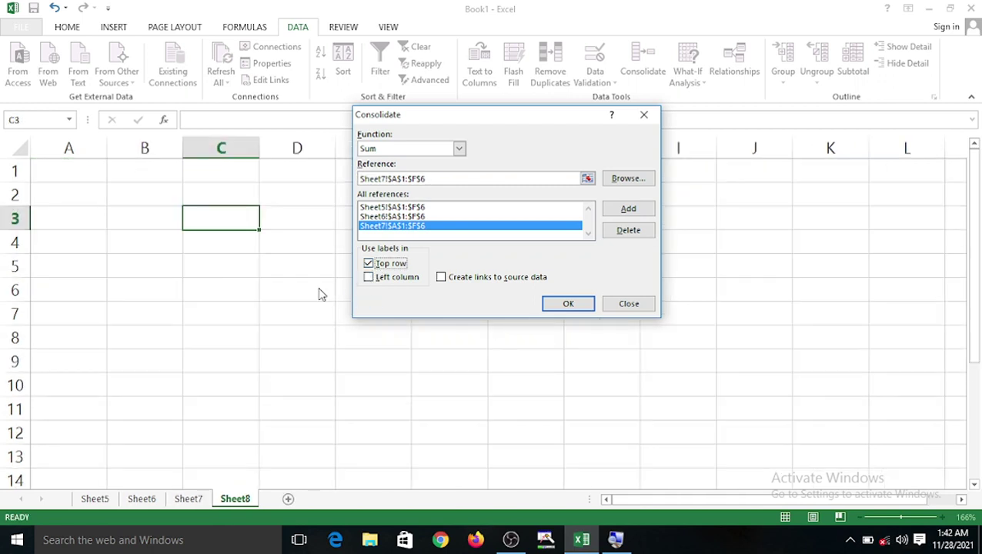
left_click(368, 278)
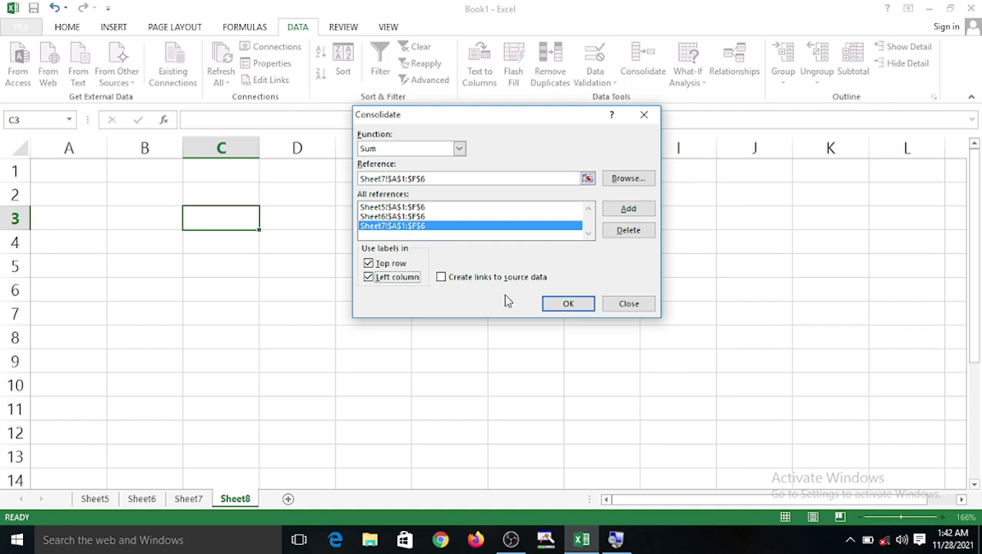
left_click(440, 277)
left_click(569, 304)
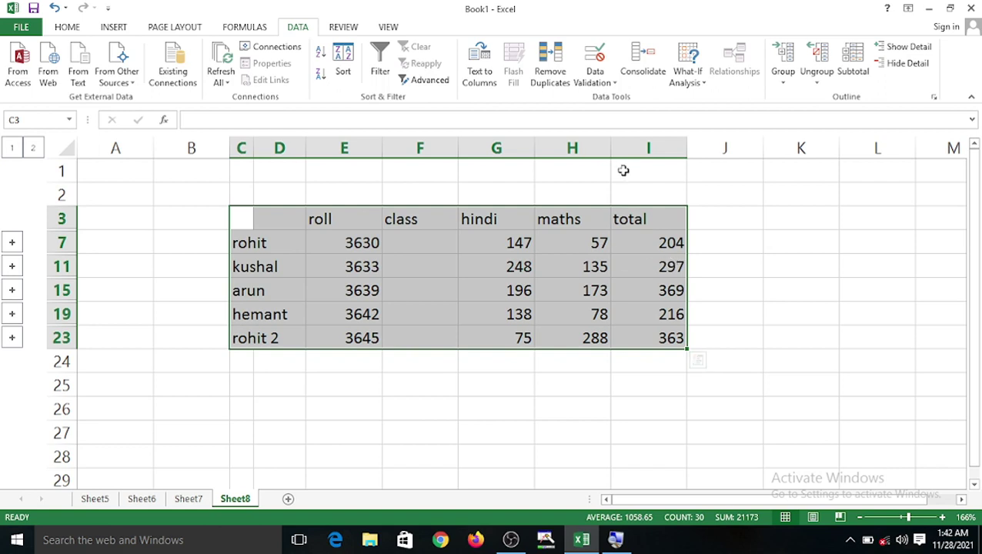
left_click_drag(253, 149, 283, 153)
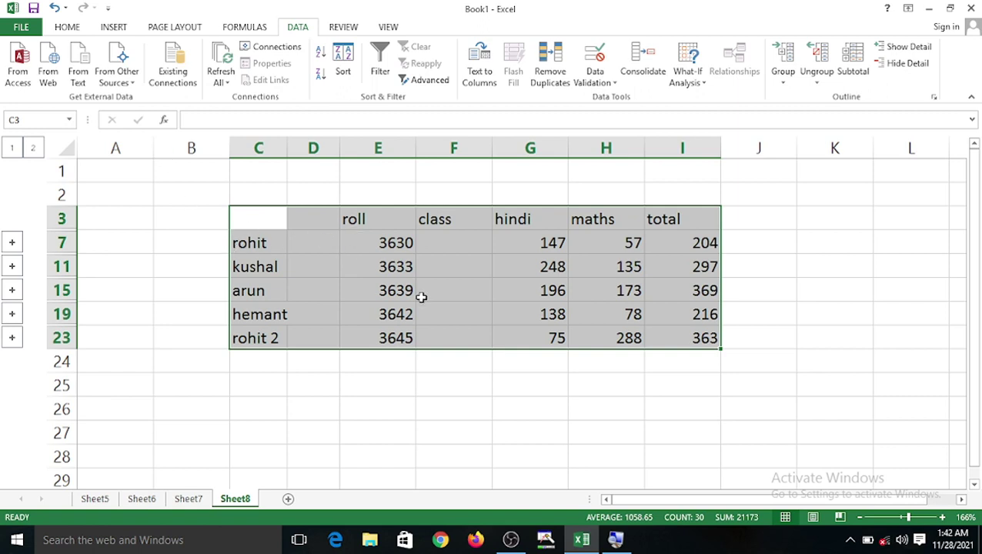
- Compare the first student's consolidated Hindi and maths marks in row 7 of Sheet8 with the source tables on Sheet7, Sheet6 and Sheet5
left_click(548, 243)
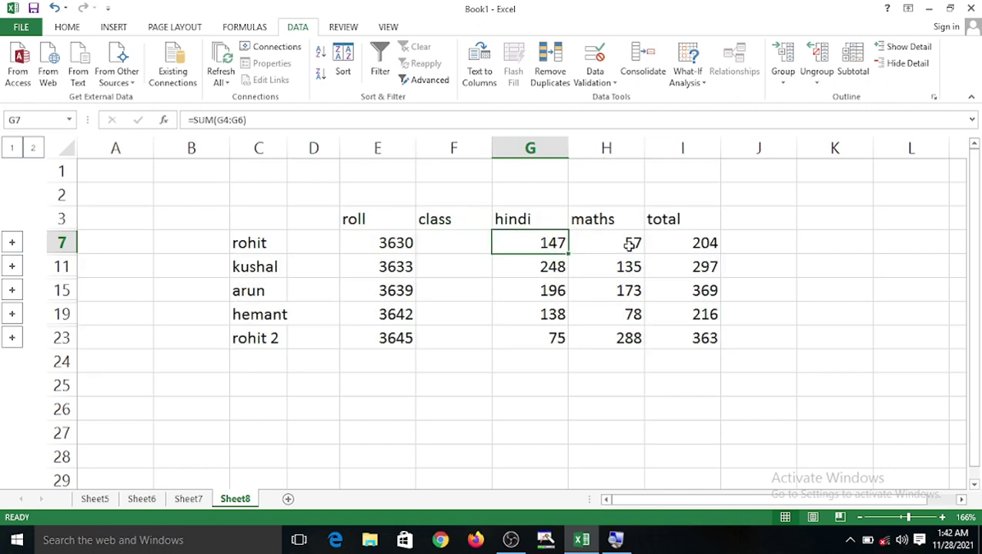
left_click(634, 245)
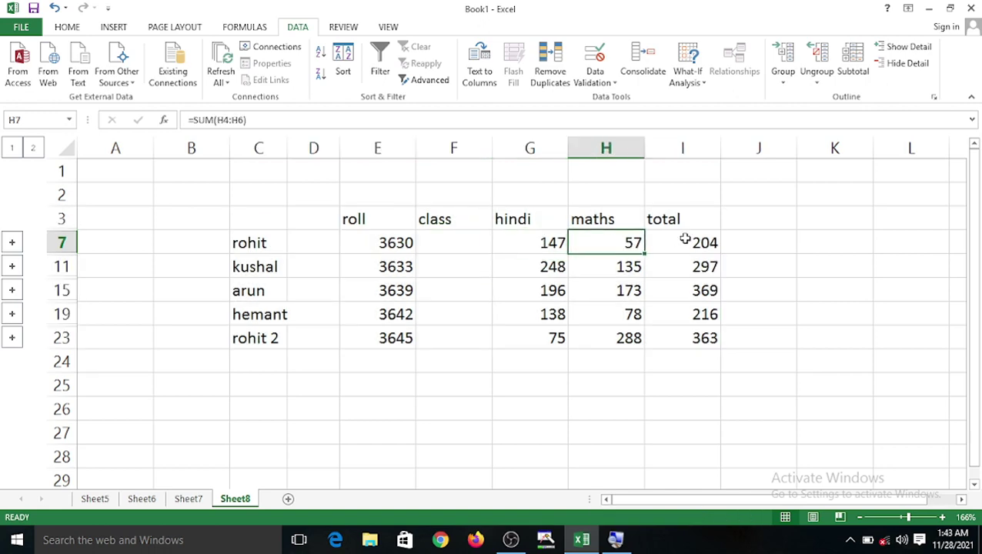
left_click(275, 243)
left_click(202, 502)
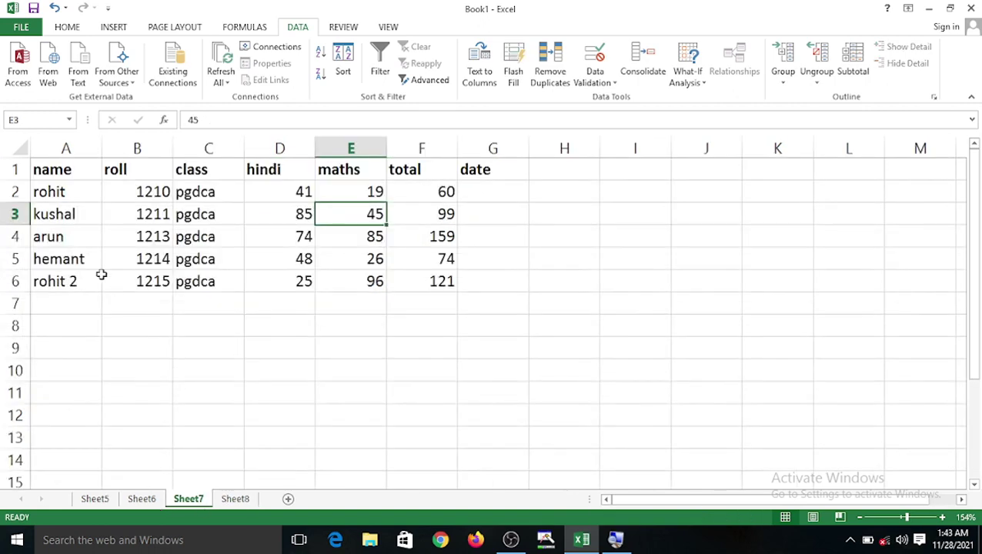
left_click(141, 499)
left_click(95, 498)
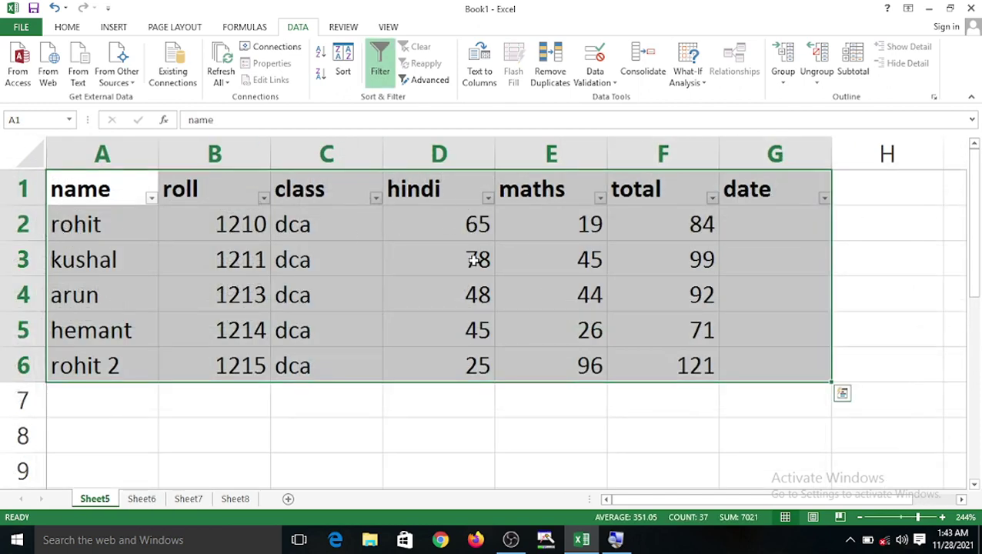
left_click(218, 499)
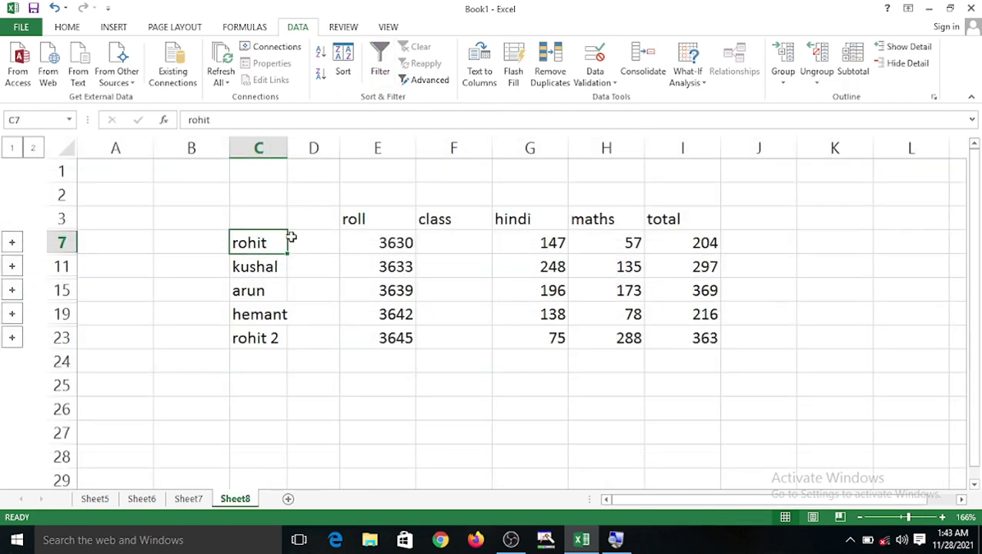
- Check the second student's Hindi mark in cell D3 of Sheet7, Sheet6 and Sheet5, and return to the consolidated table on Sheet8
left_click(559, 240)
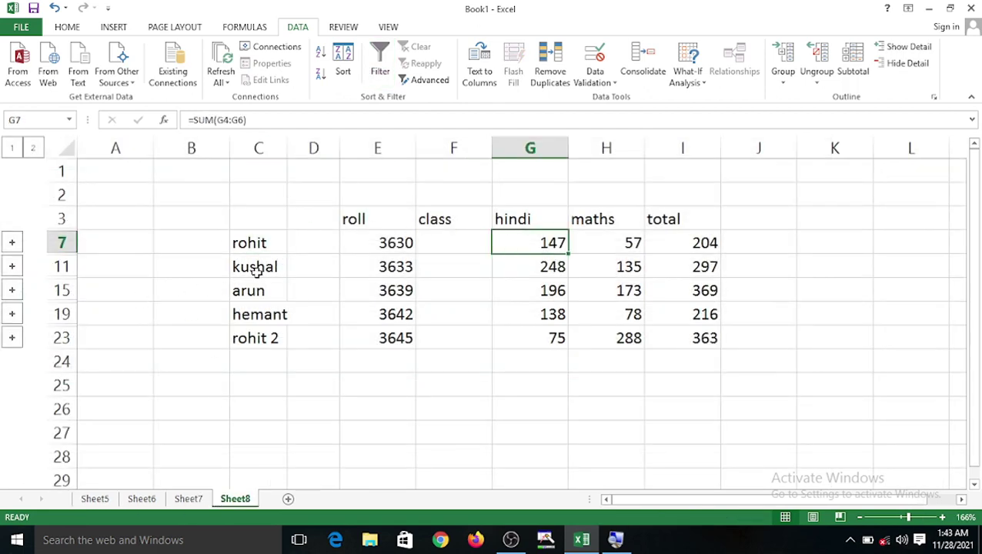
left_click(199, 500)
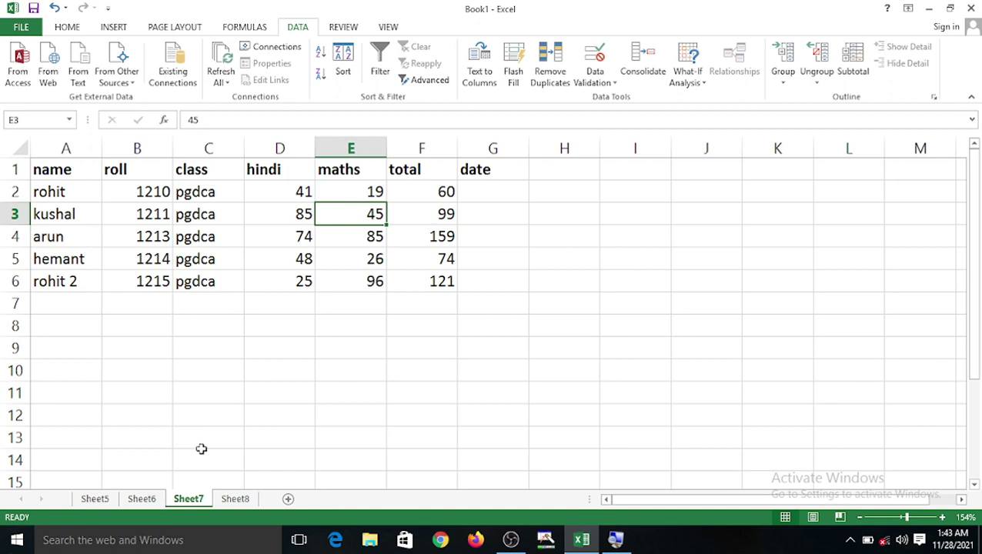
left_click(289, 216)
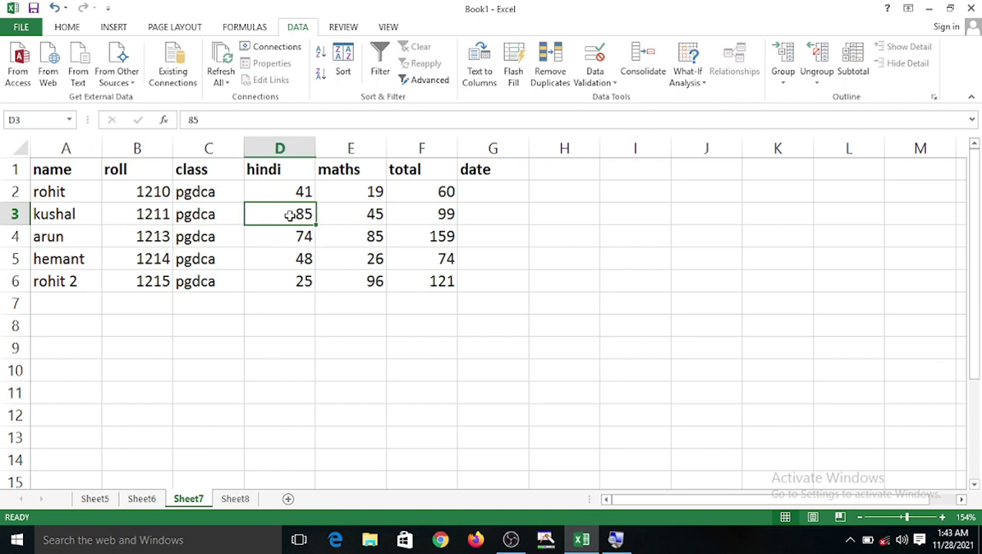
left_click(141, 498)
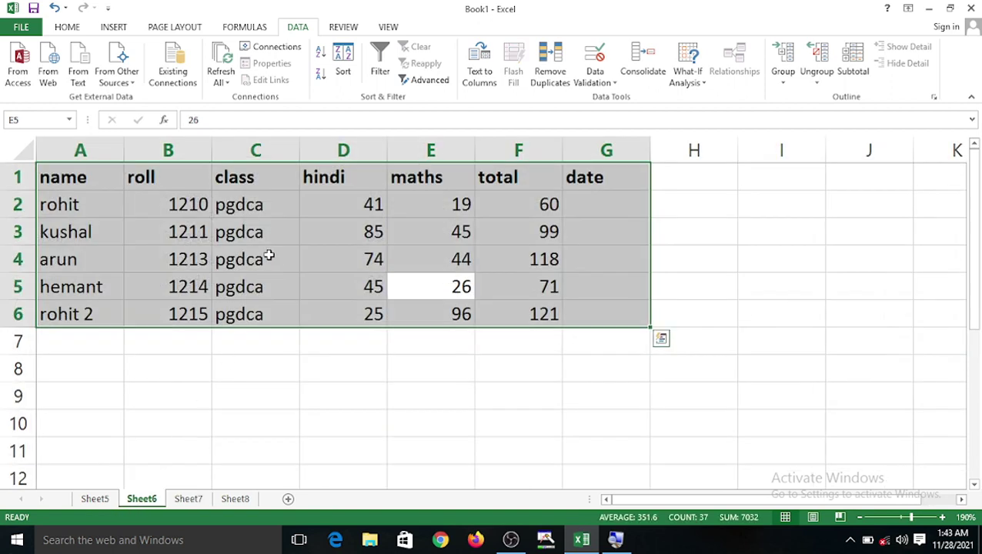
left_click(385, 233)
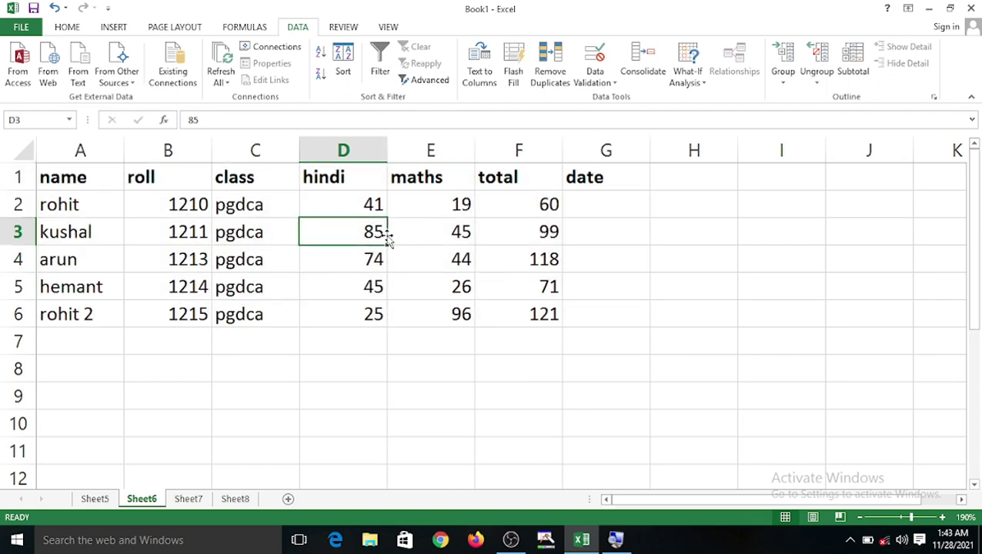
left_click(95, 499)
left_click(425, 262)
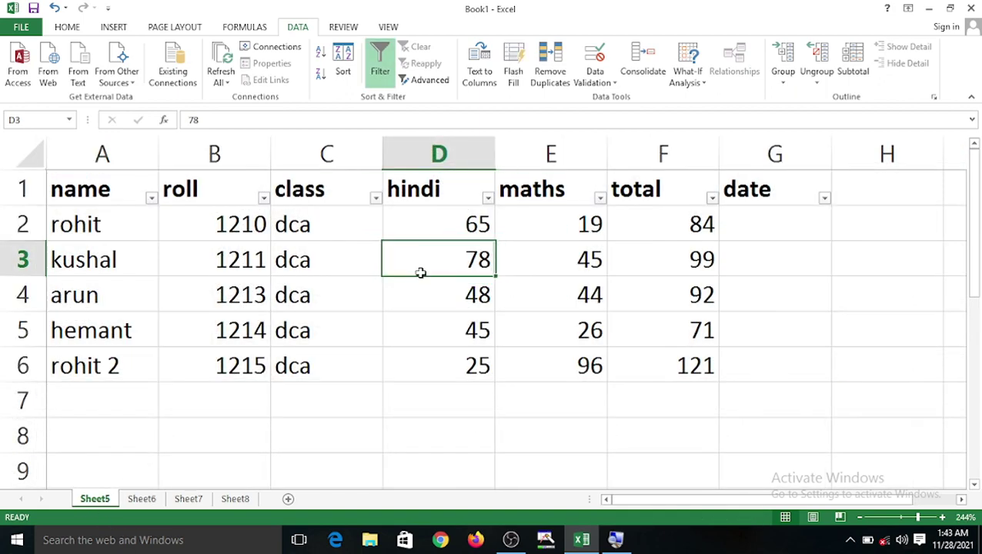
left_click(238, 499)
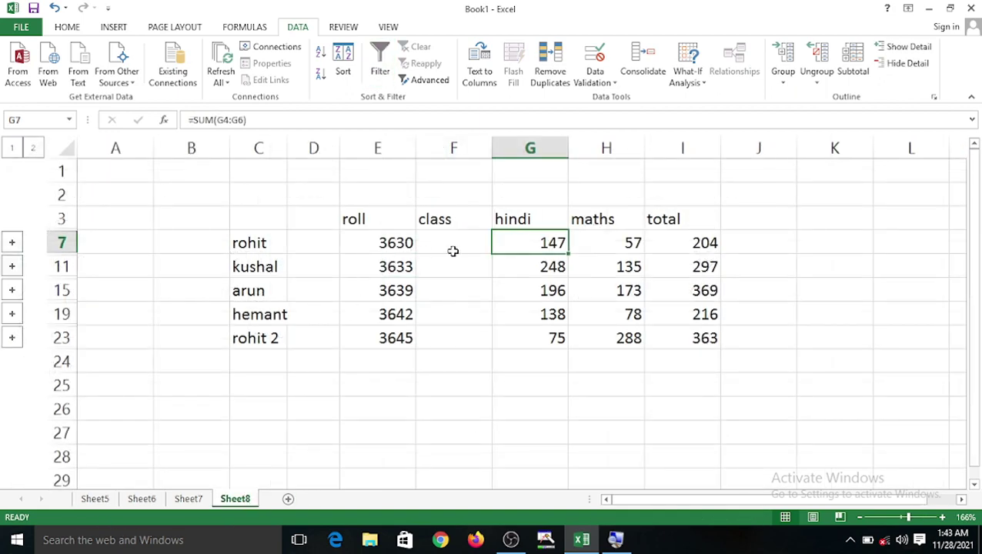
- Inspect the linked source rows behind row 7, review the details of all groups, and collapse the outline to the totals
left_click(12, 243)
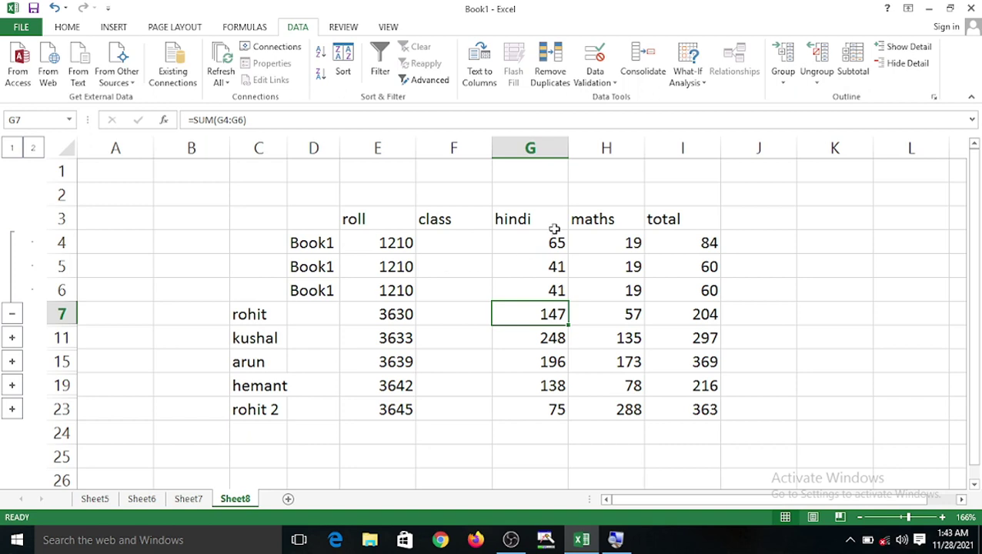
left_click(14, 315)
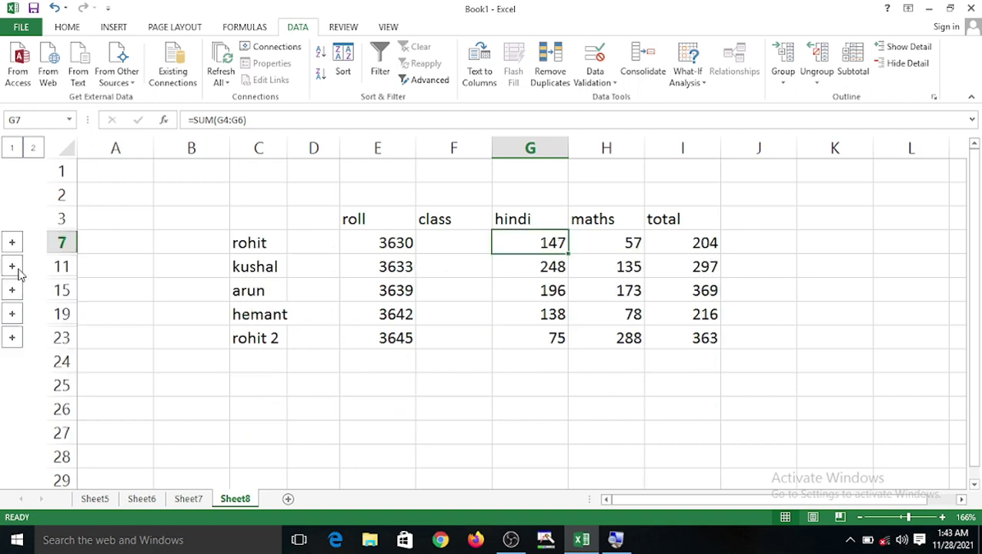
left_click(34, 153)
scroll(400, 385, "down", 10)
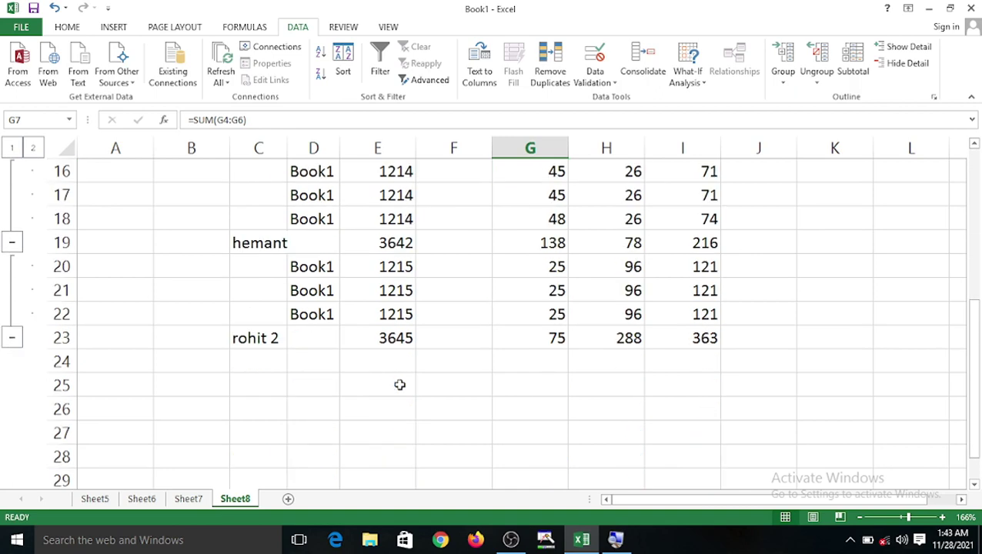
scroll(400, 385, "up", 4)
scroll(399, 381, "up", 6)
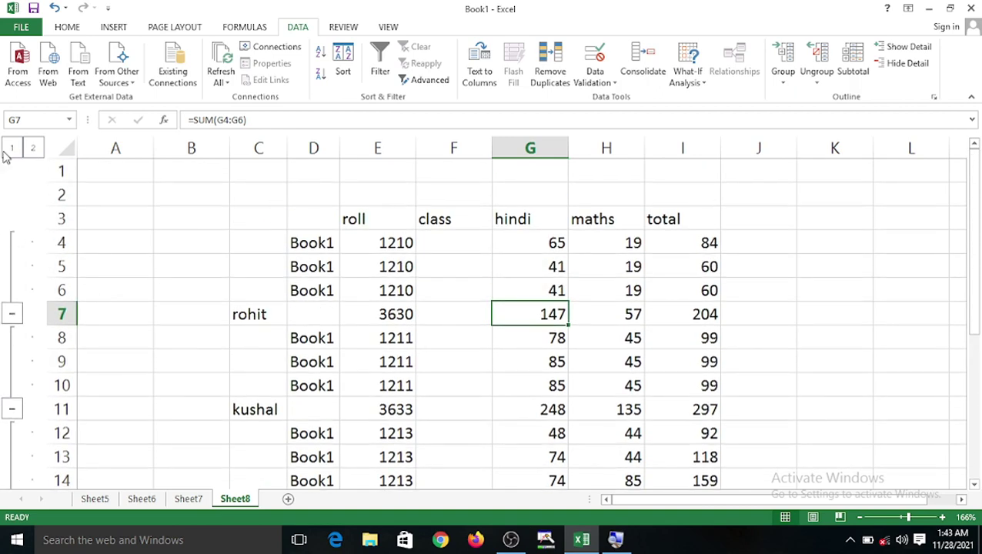
left_click(11, 148)
- Show and hide the source rows behind the totals in rows 11 and 7, leaving only the row 7 group expanded
left_click(10, 269)
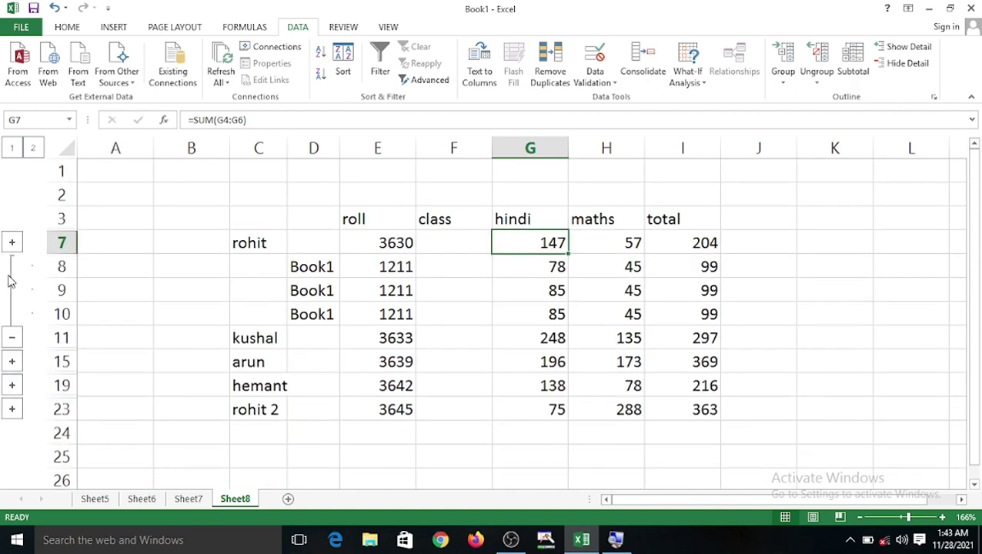
left_click(12, 244)
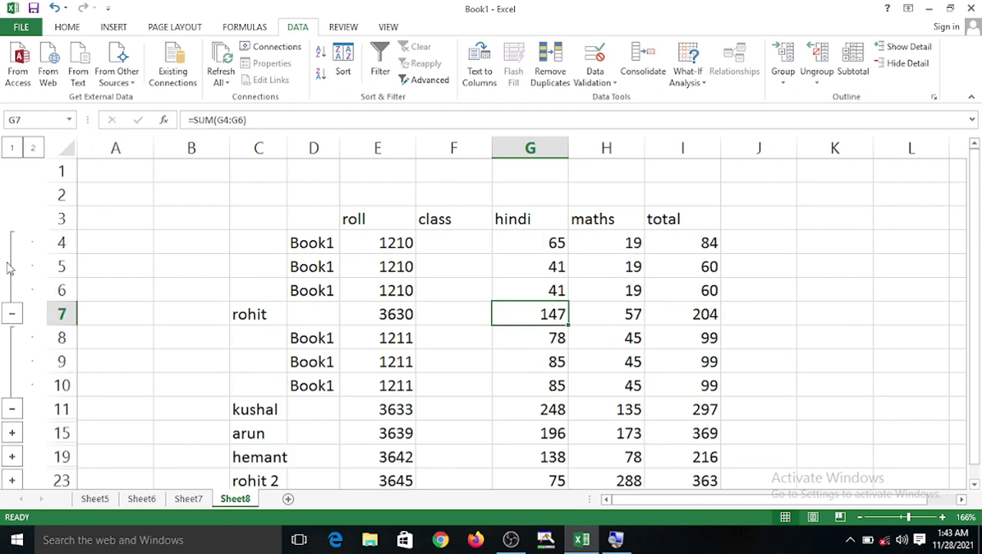
left_click(14, 313)
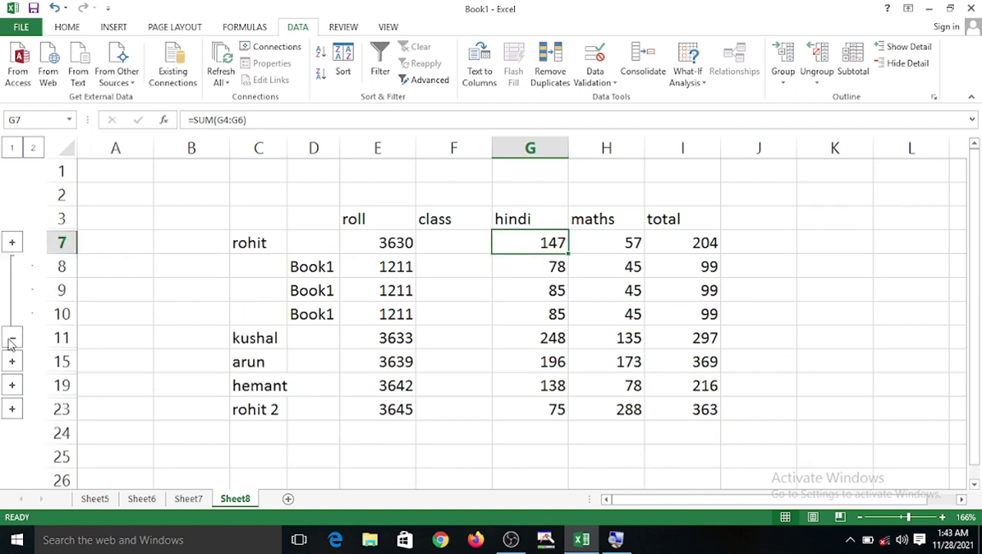
left_click(11, 339)
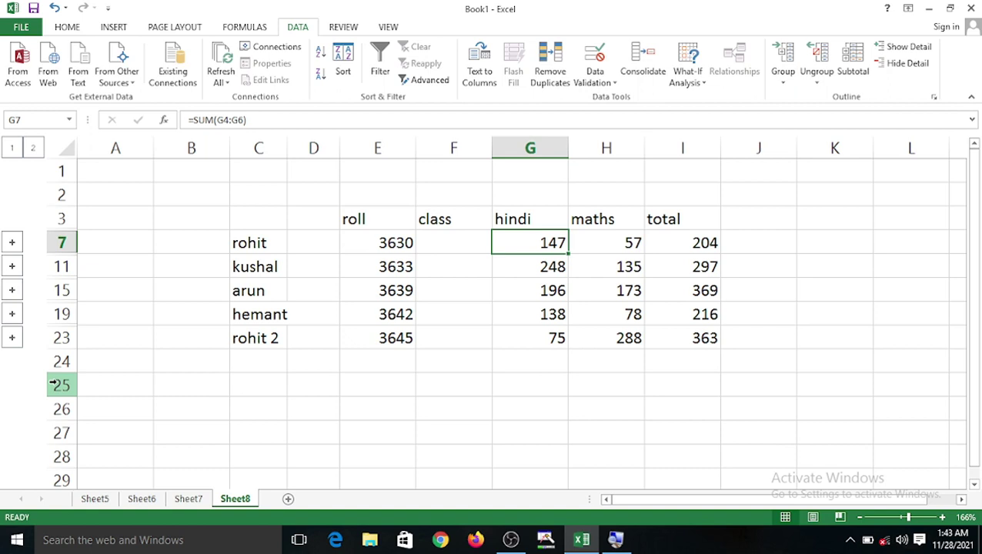
left_click(12, 242)
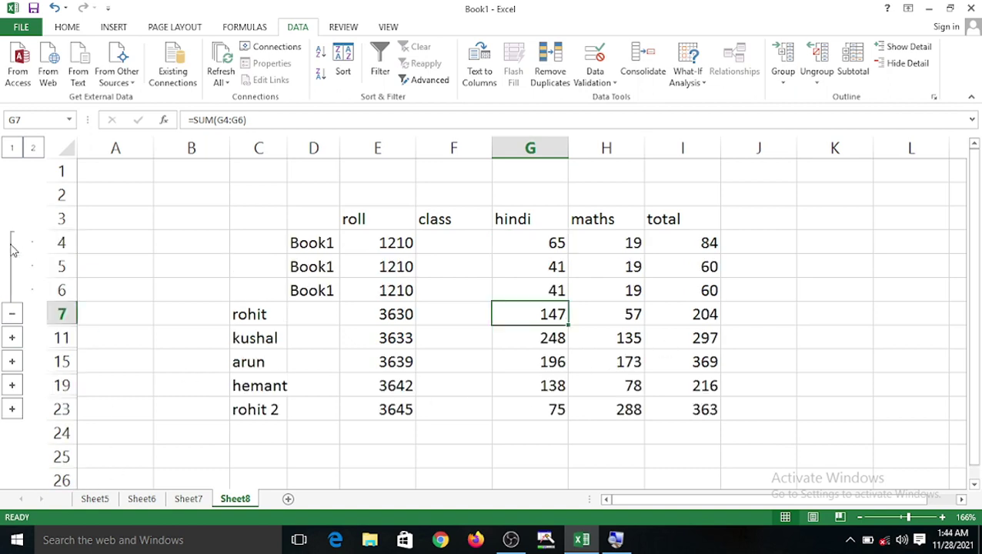
- Label the three detail rows in cells D4 to D6 as 1 sem, 2 sem and 3 sem
left_click(322, 243)
type("1 sem")
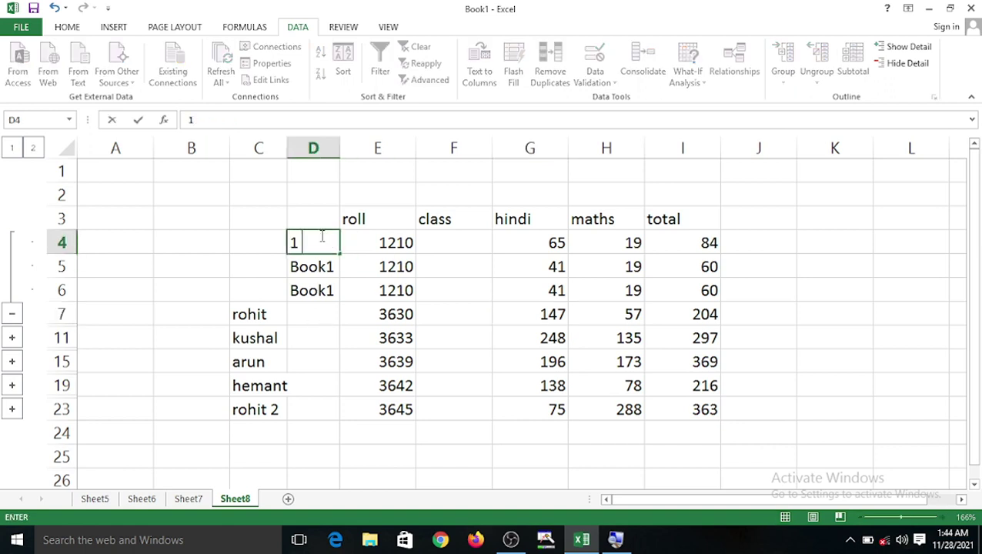
key("Return")
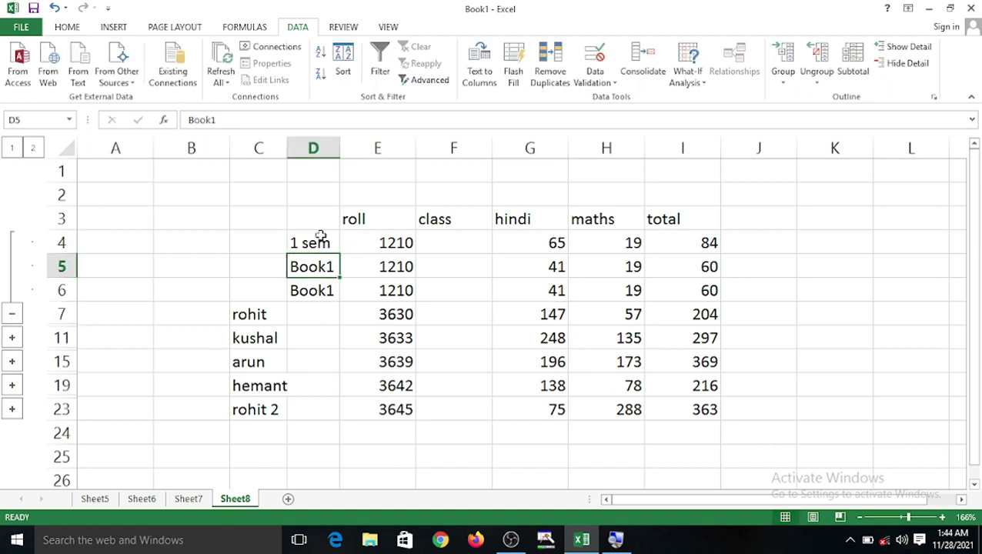
type("2 sem")
key("ctrl+Return")
key("Return")
type("3 sem")
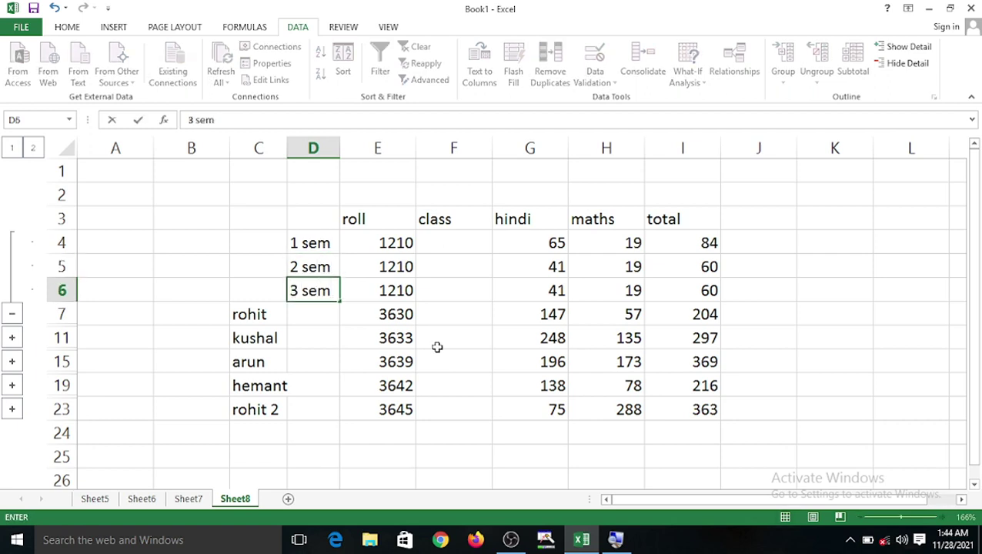
left_click(379, 360)
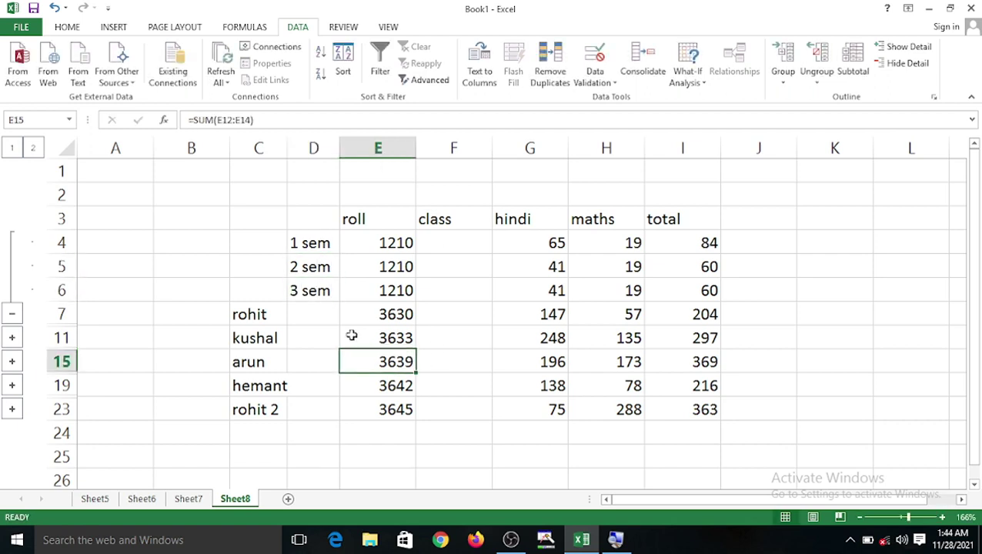
- Collapse and re-expand the first student's detail group, and examine its semester marks, row 7 sums and the roll column
left_click(11, 314)
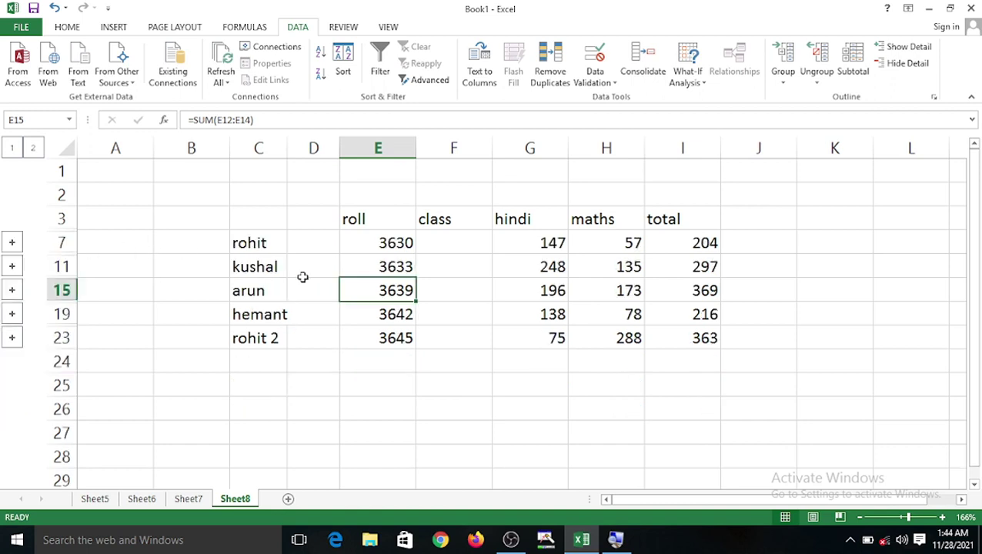
left_click(18, 243)
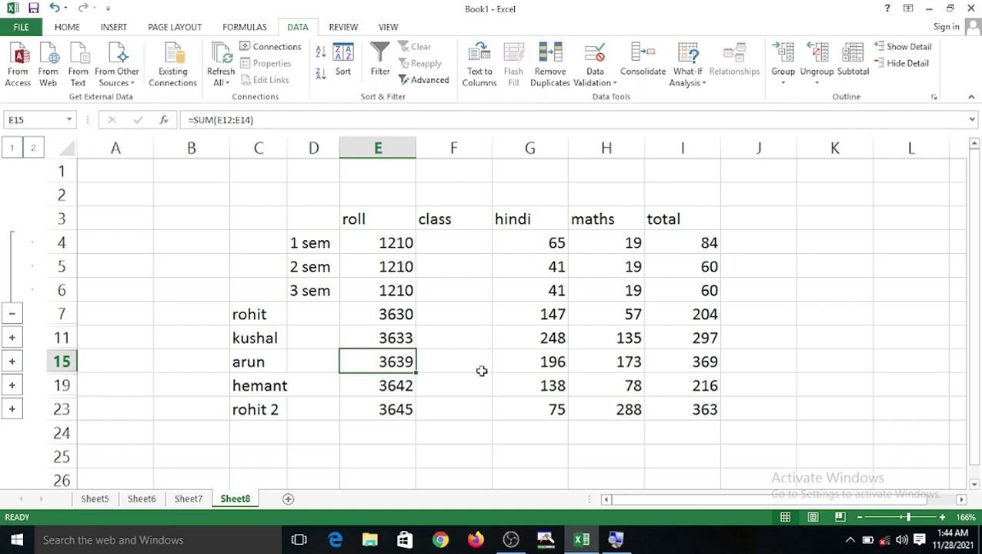
left_click_drag(510, 241, 651, 274)
left_click(473, 314)
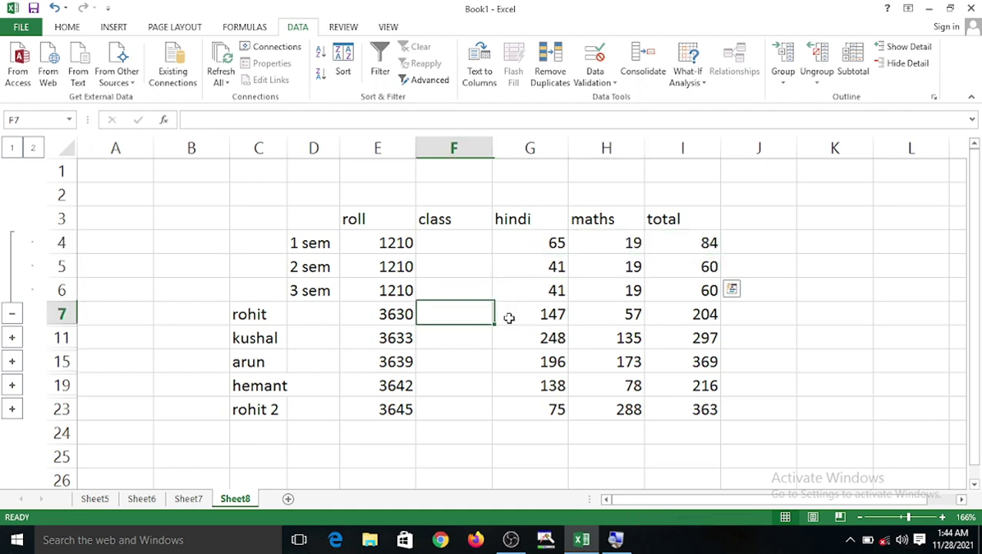
left_click_drag(509, 318, 633, 314)
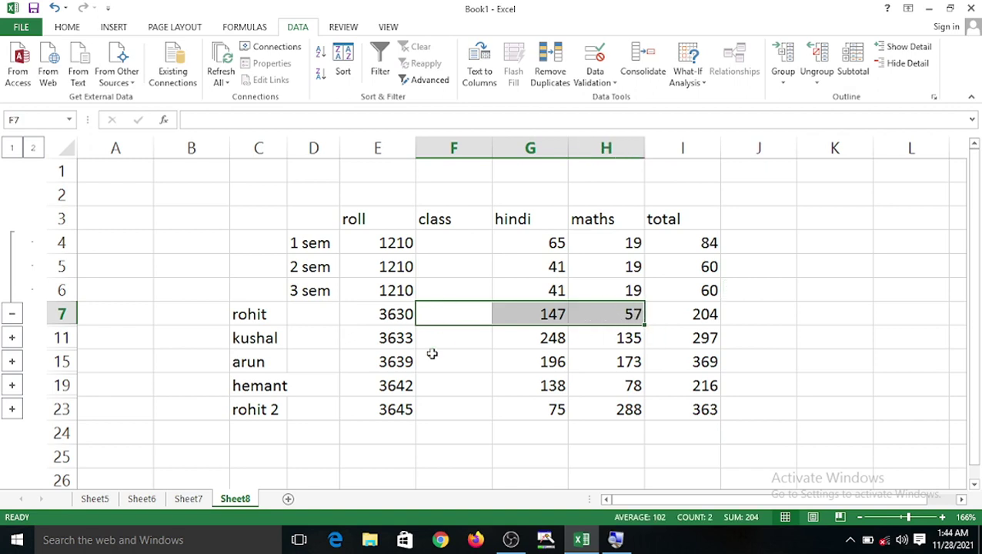
left_click_drag(377, 242, 394, 411)
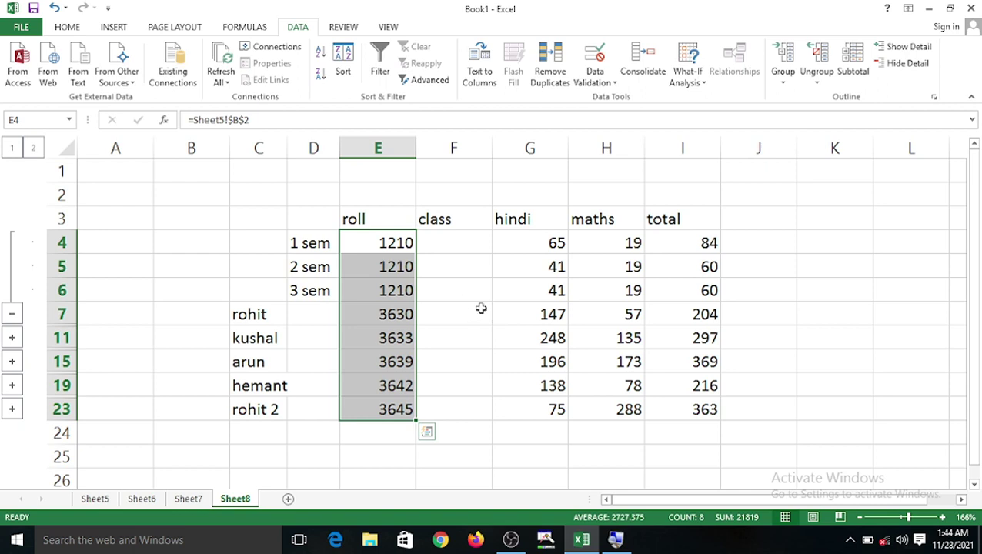
- Expand the detail groups summarised in rows 15 and 11, and collapse the row 7 and row 11 groups
left_click(12, 358)
left_click(12, 337)
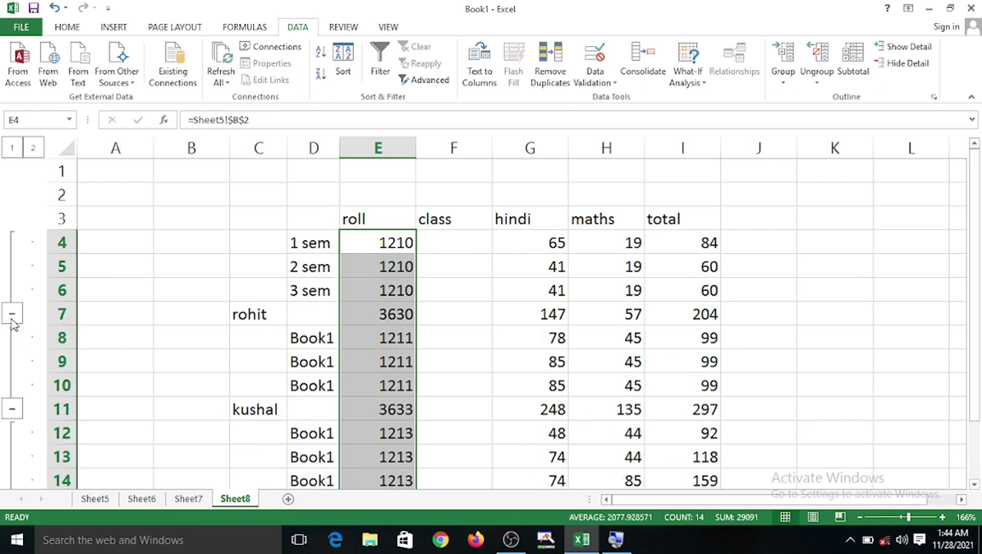
left_click(10, 315)
left_click(6, 340)
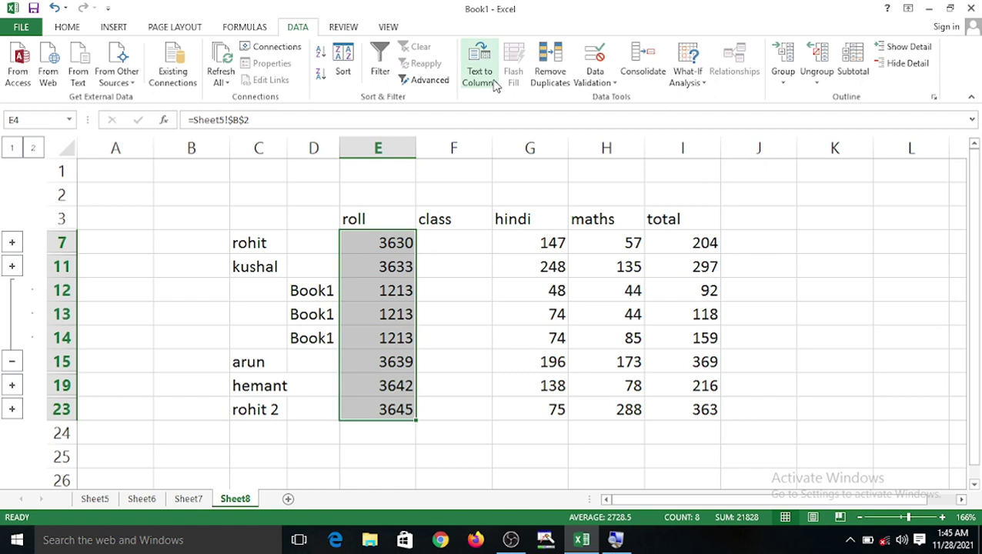
- Consolidate the listed Sheet5, Sheet6 and Sheet7 ranges into cell F11 with the Count function
left_click(473, 262)
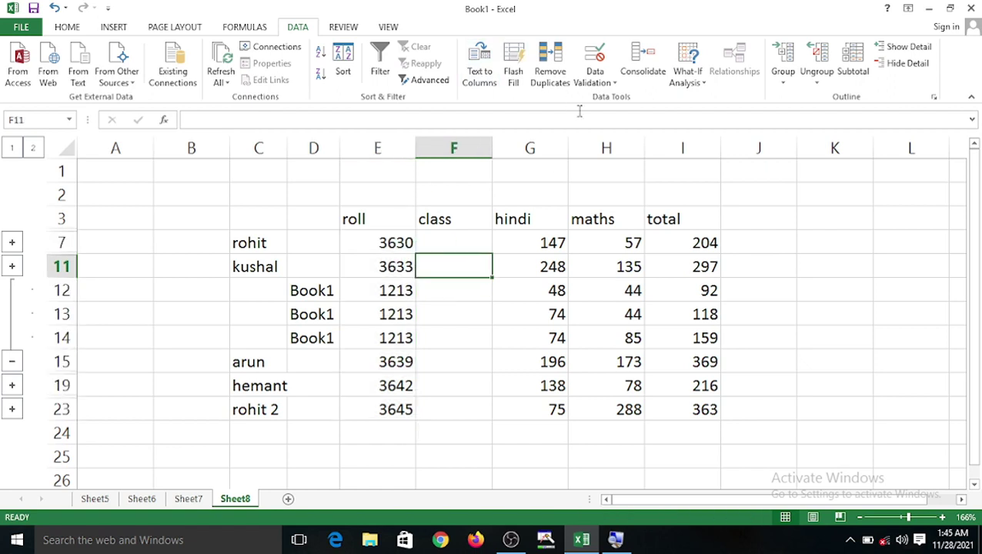
left_click(630, 77)
left_click(458, 150)
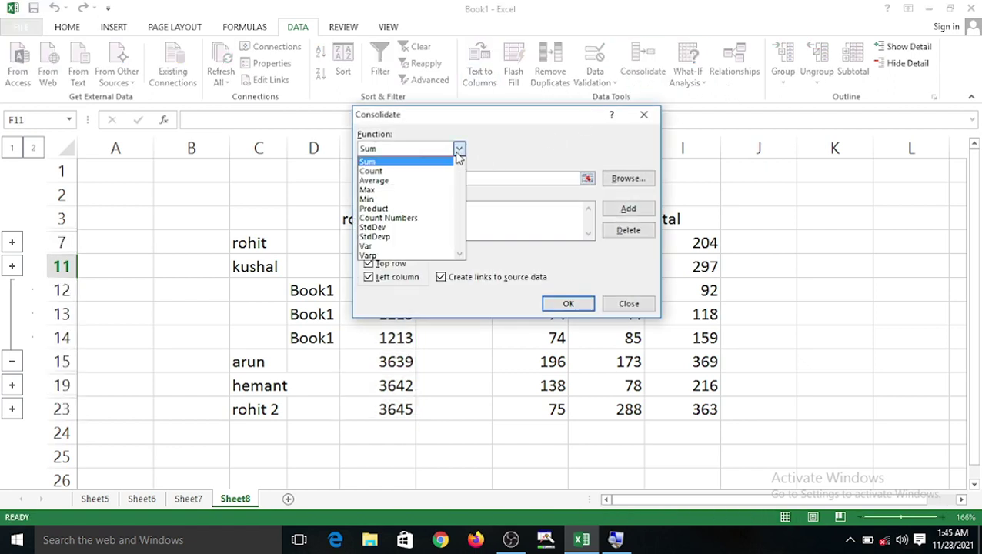
left_click(404, 171)
left_click(555, 306)
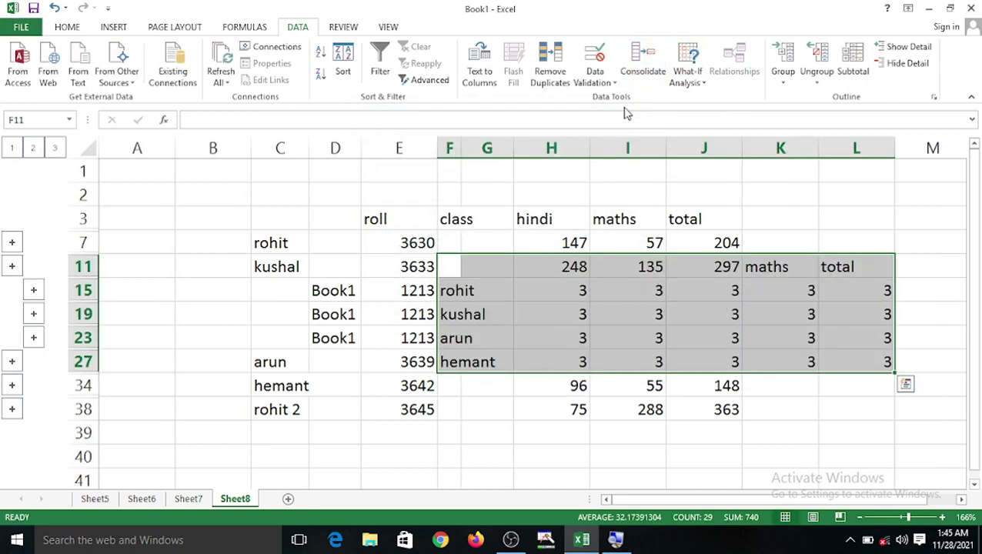
- Consolidate the same three sheet ranges at F11 again, using the Average function
left_click(640, 68)
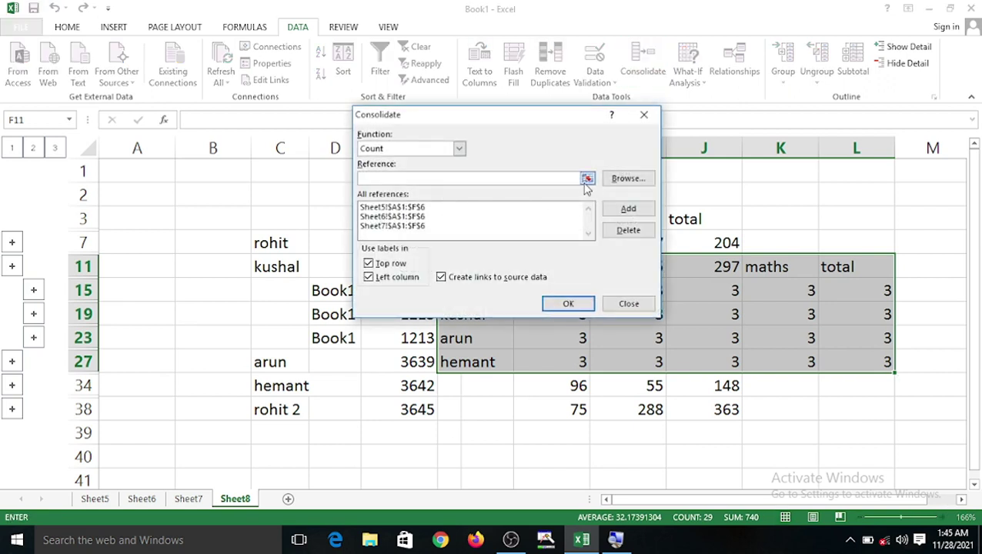
left_click(459, 149)
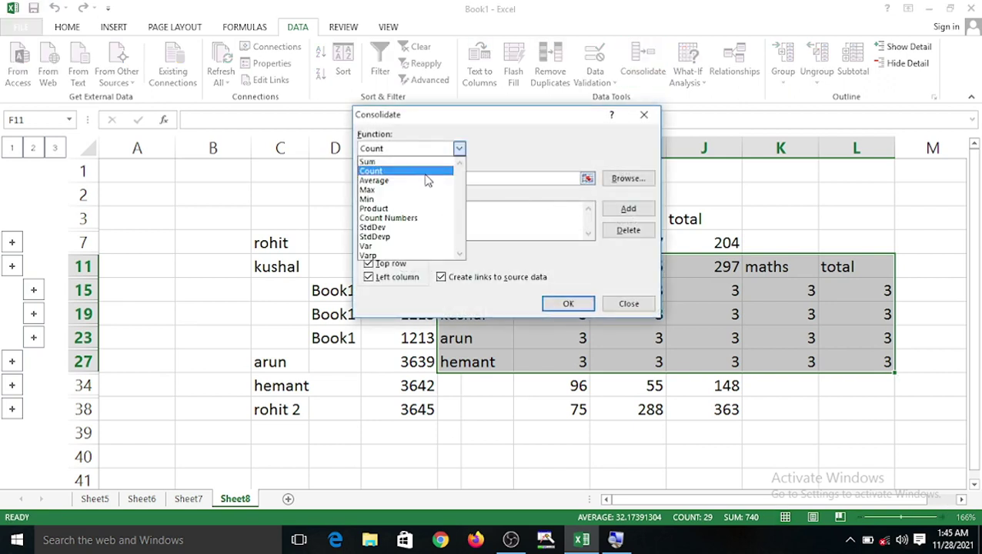
left_click(419, 182)
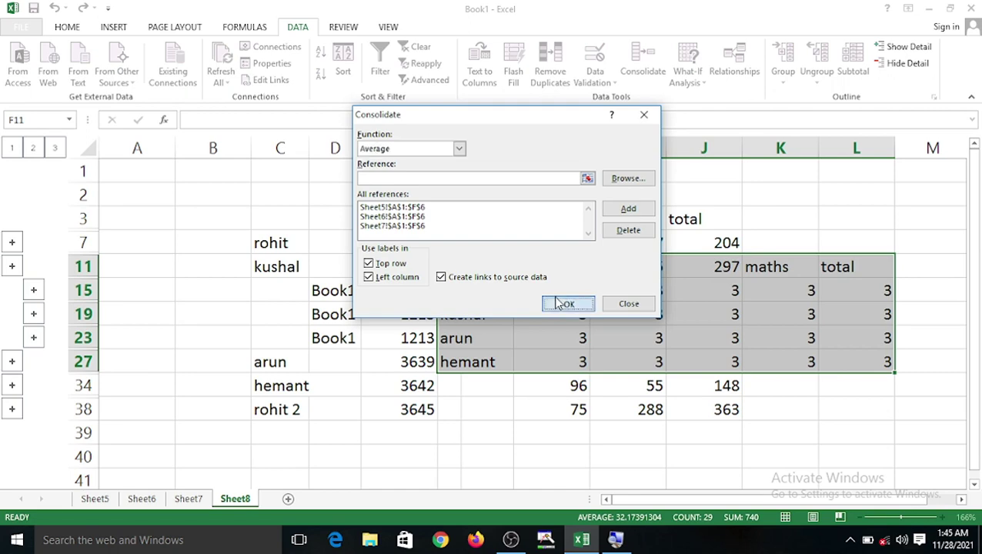
left_click(565, 304)
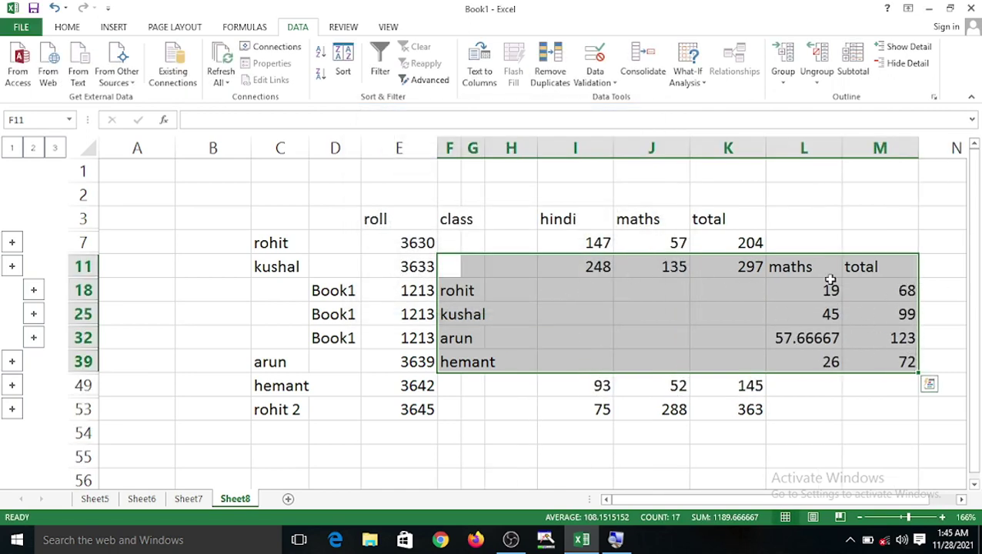
- Repeat the consolidation of the three sheet ranges at F11 with the Max function
left_click(642, 68)
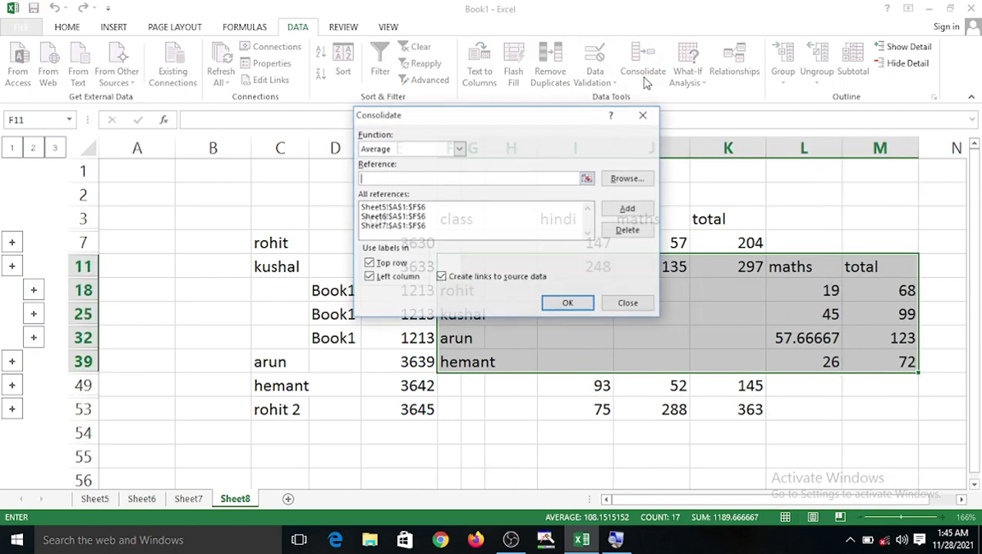
left_click(459, 149)
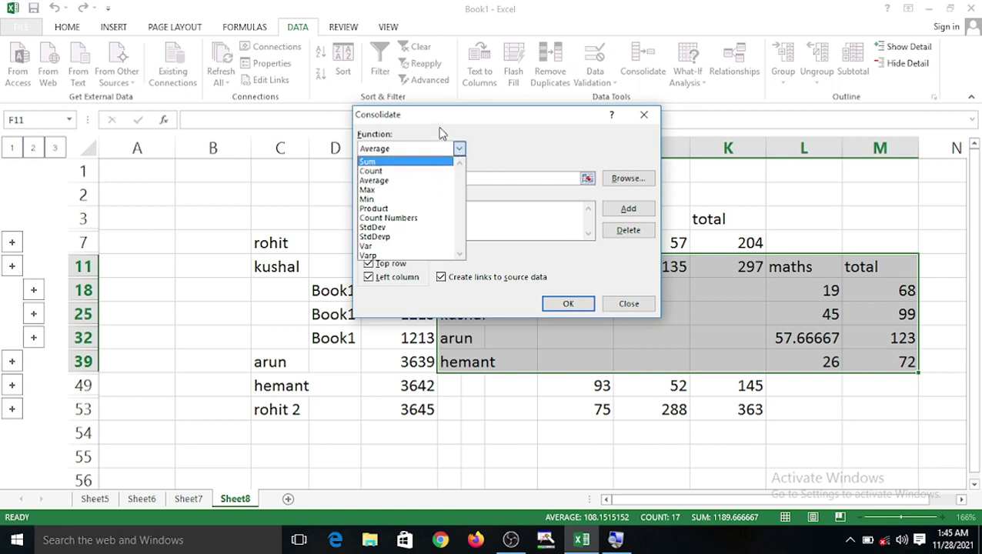
left_click(370, 190)
left_click(568, 305)
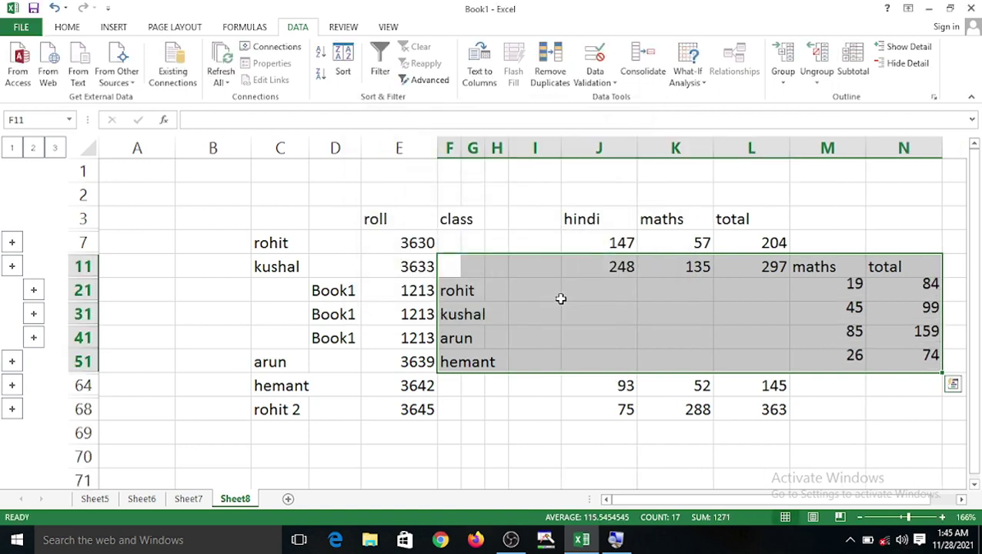
- Consolidate the three sheet ranges at cell N41 with the Count Numbers function, and widen column N to fit its values
left_click(920, 342)
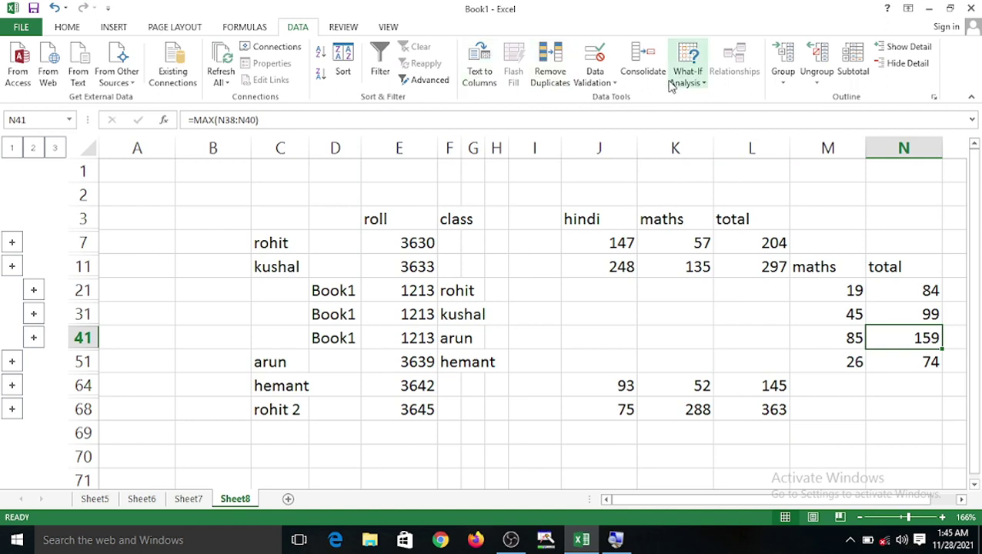
left_click(645, 71)
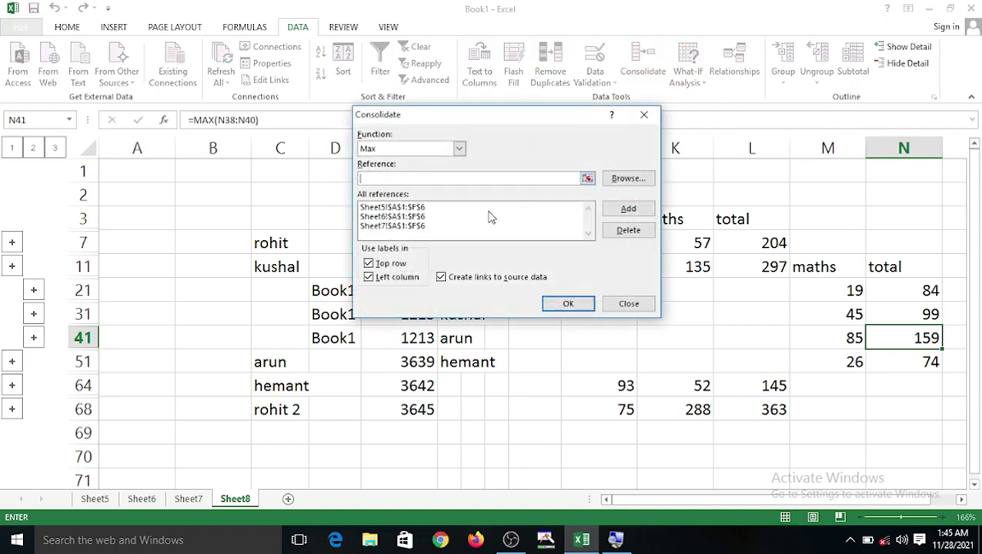
left_click(459, 149)
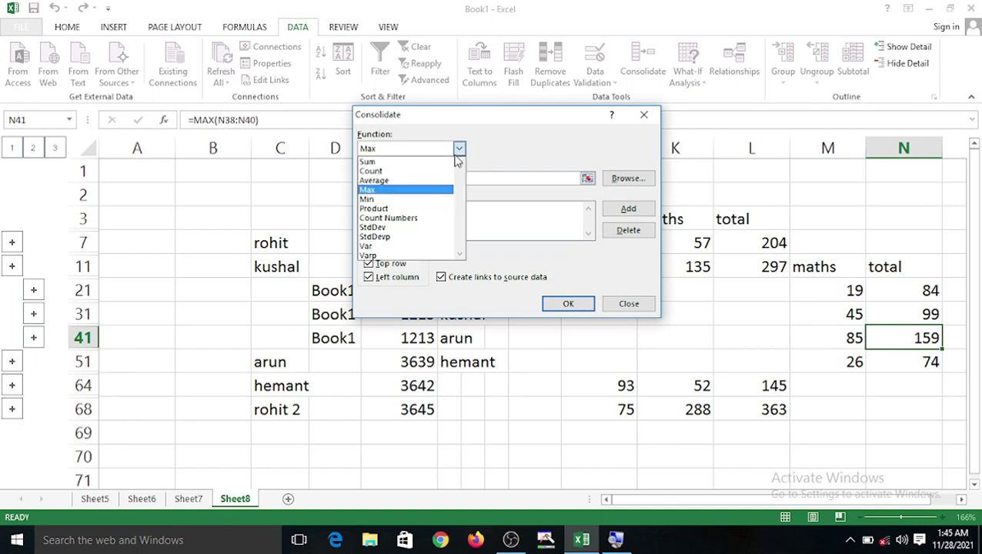
left_click(420, 219)
left_click(568, 303)
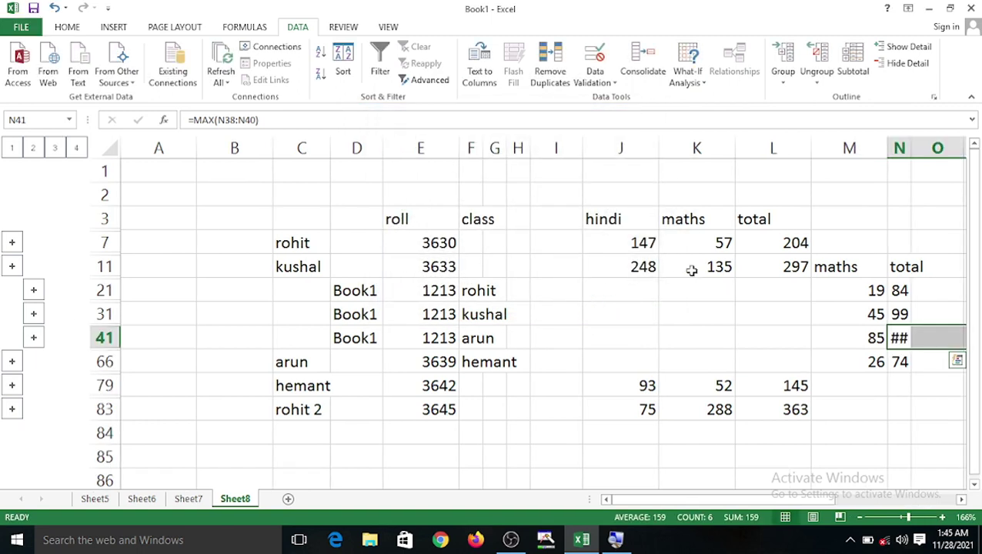
left_click_drag(911, 149, 942, 148)
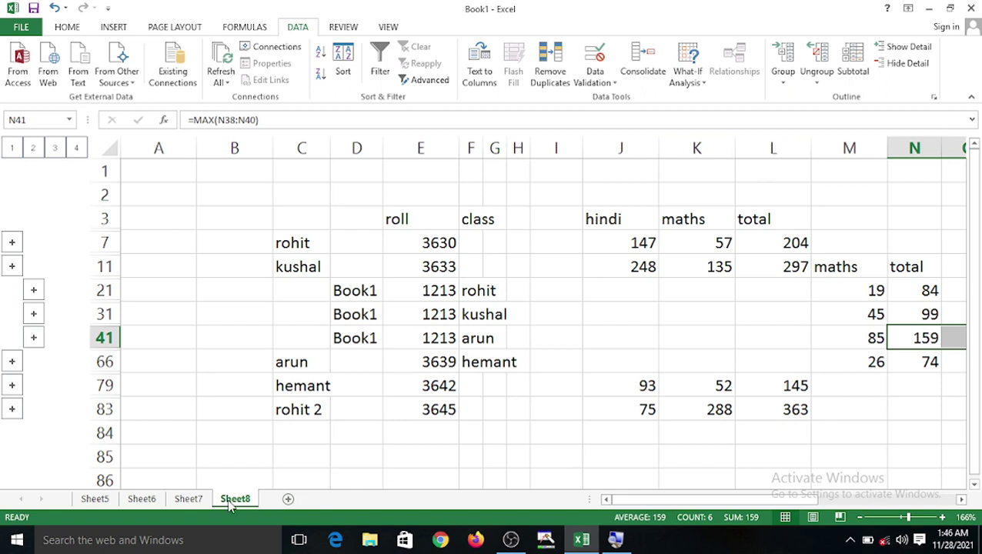
- On Sheet7, view the Scenario Manager with cell F3 selected and close it without adding a scenario
left_click(188, 499)
left_click(436, 213)
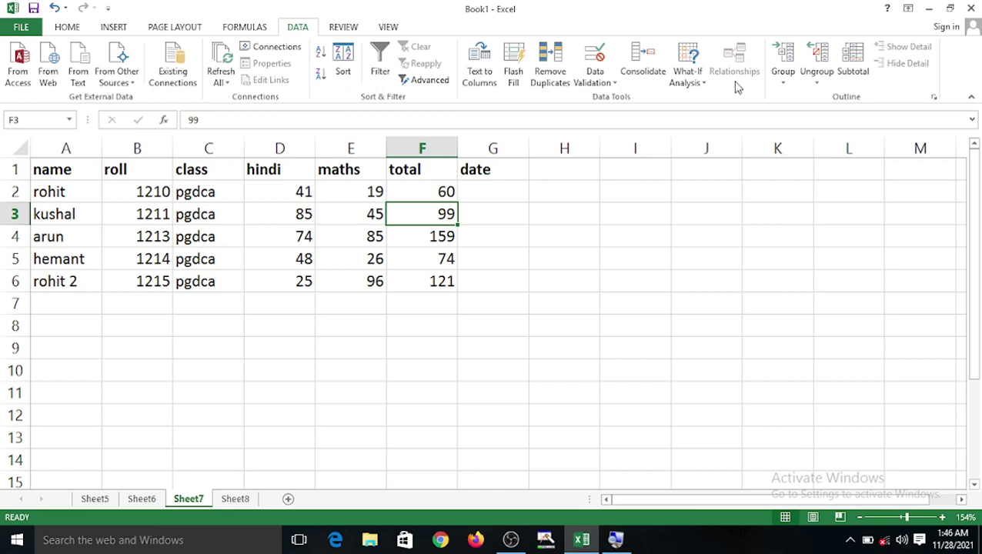
left_click(698, 86)
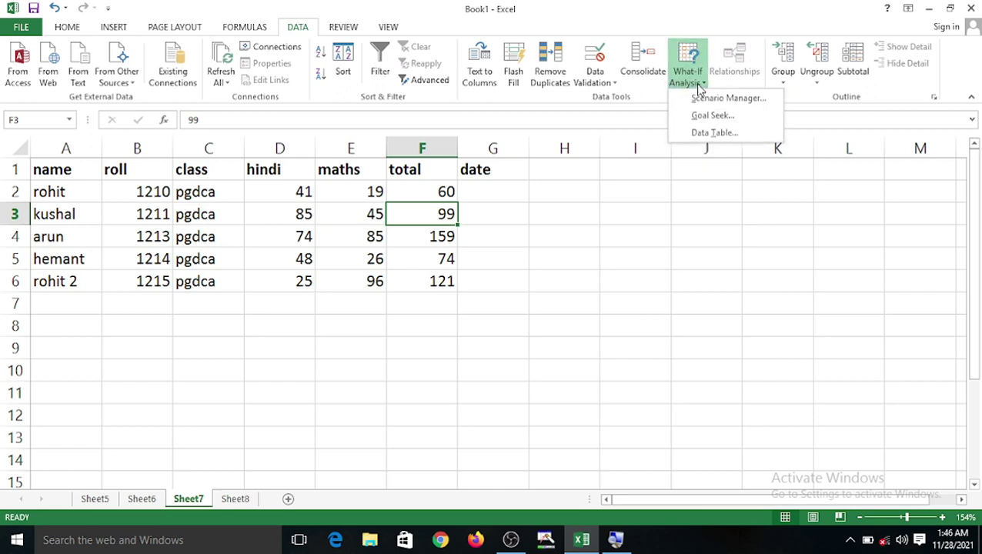
left_click(739, 102)
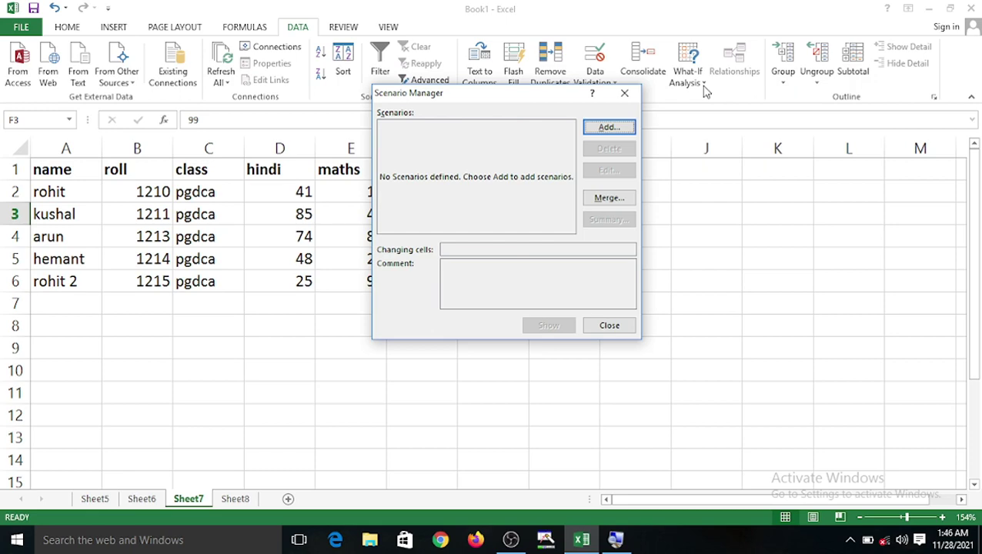
left_click(624, 93)
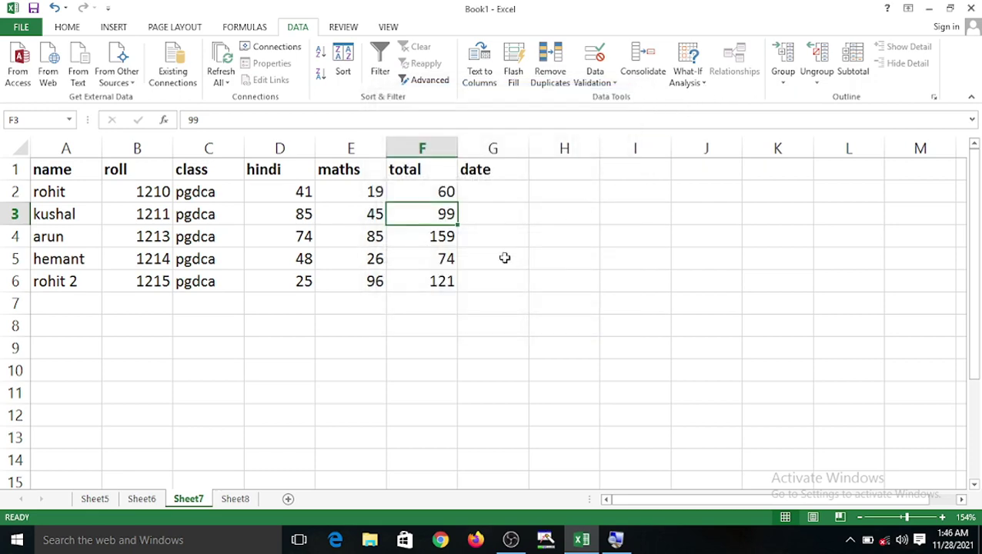
- Add a new worksheet after Sheet7 and enter the header "iten" in cell B2
left_click(287, 500)
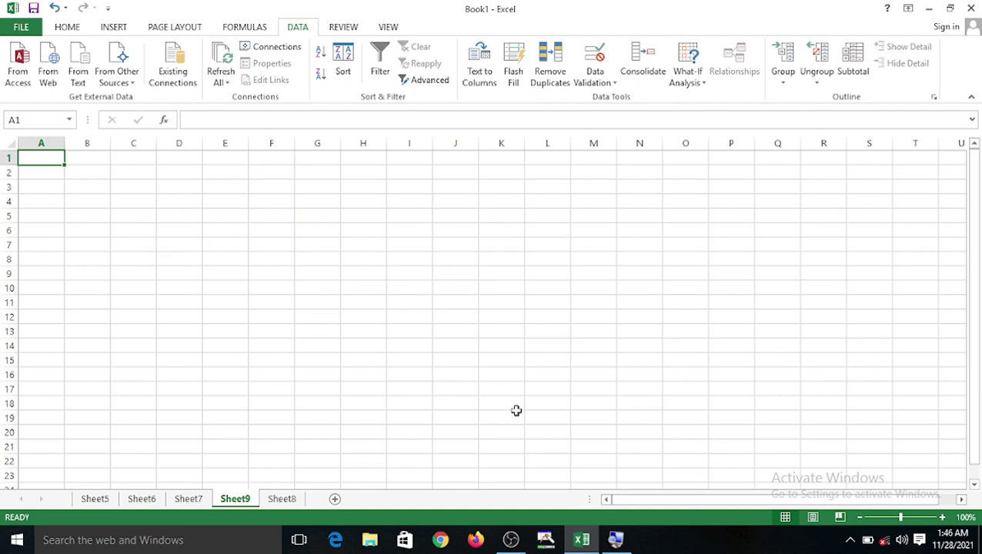
left_click_drag(901, 517, 914, 517)
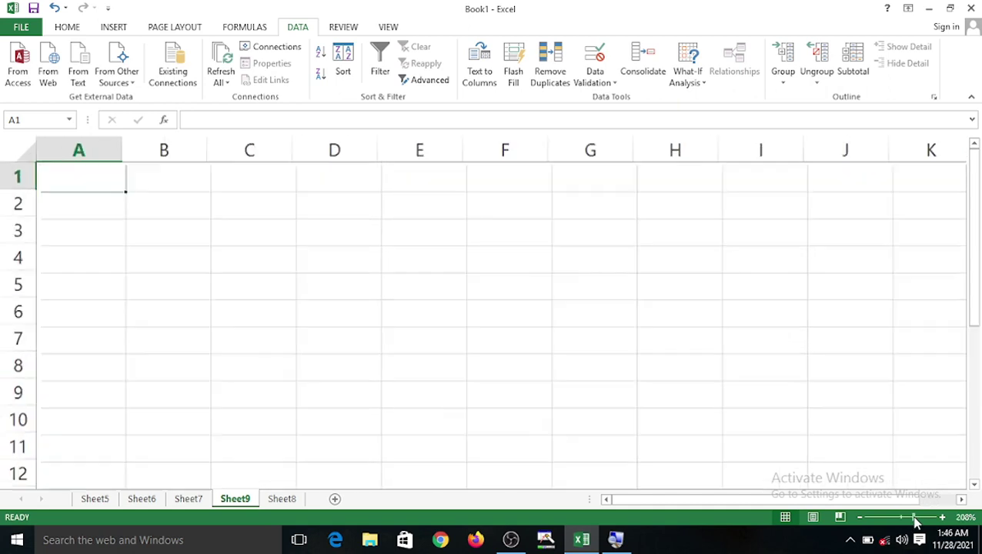
left_click(179, 222)
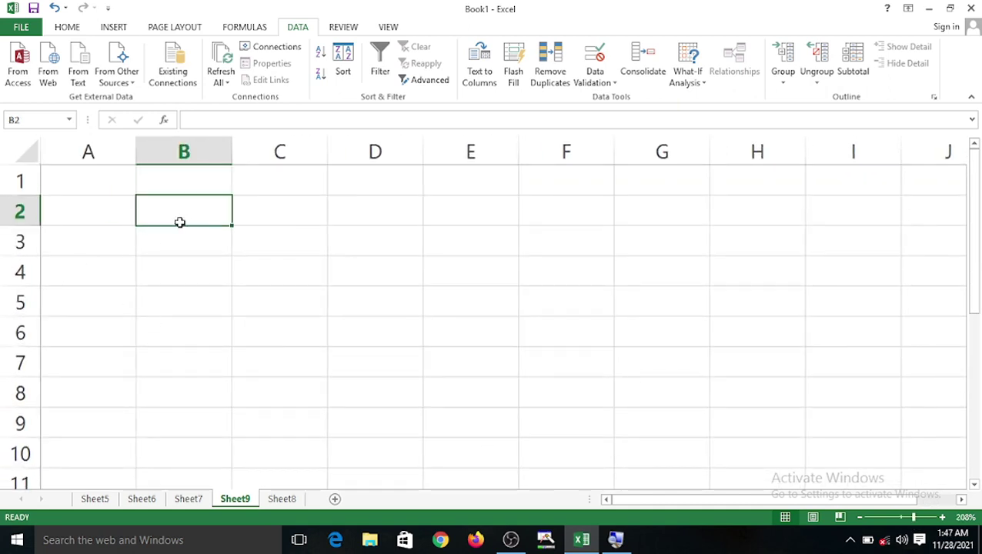
type("iten")
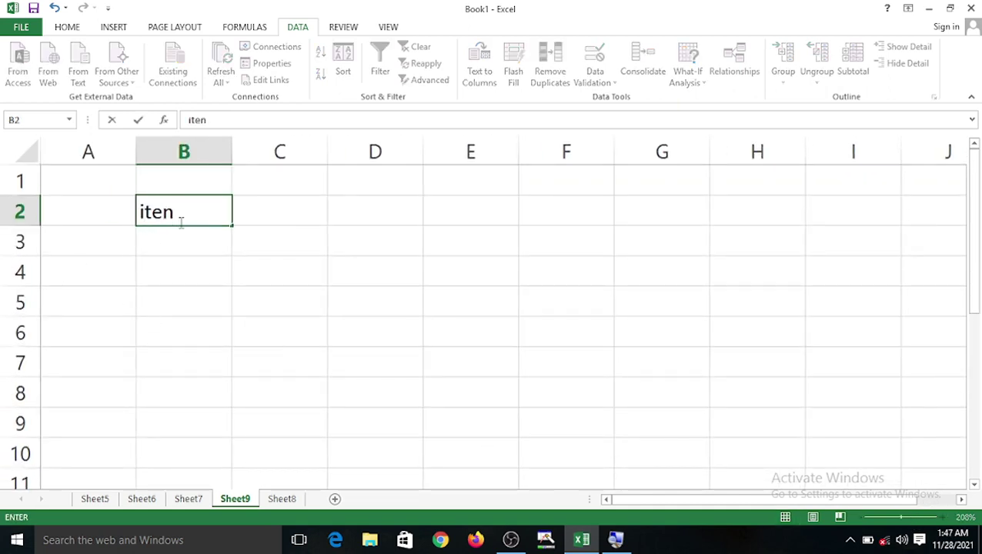
key("Return")
key("Up")
key("Right")
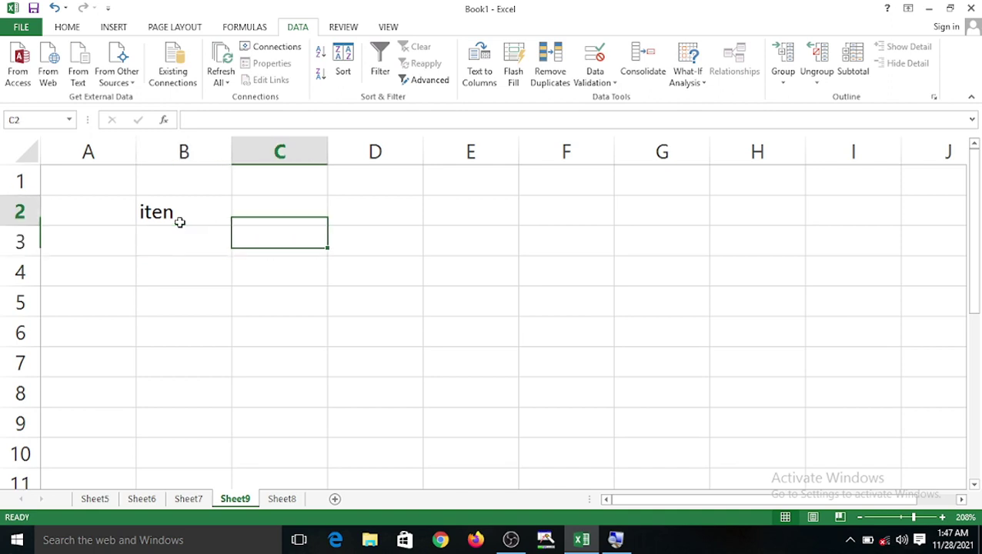
- Enter the header "ammount" in cell C2, beside the "iten" header
type("ammounty")
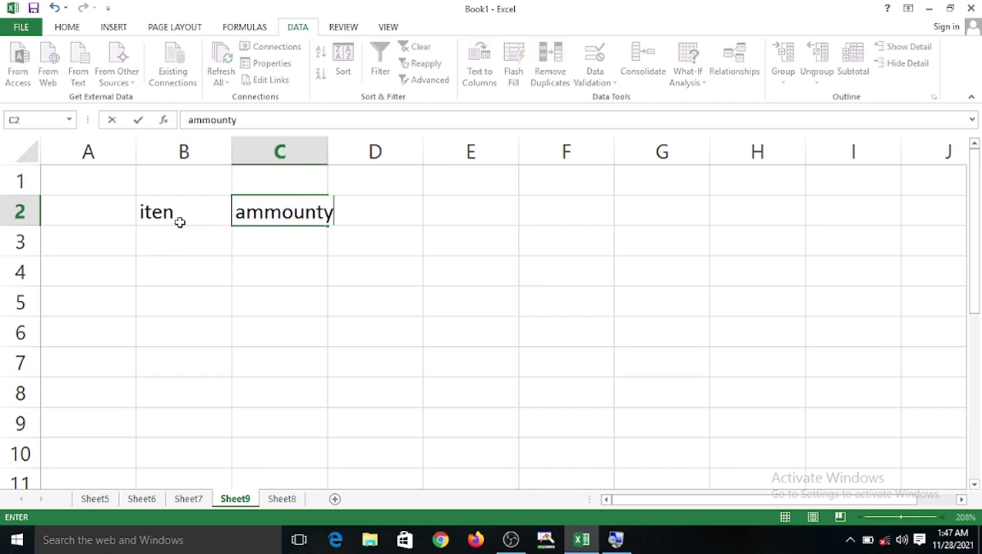
key("Return")
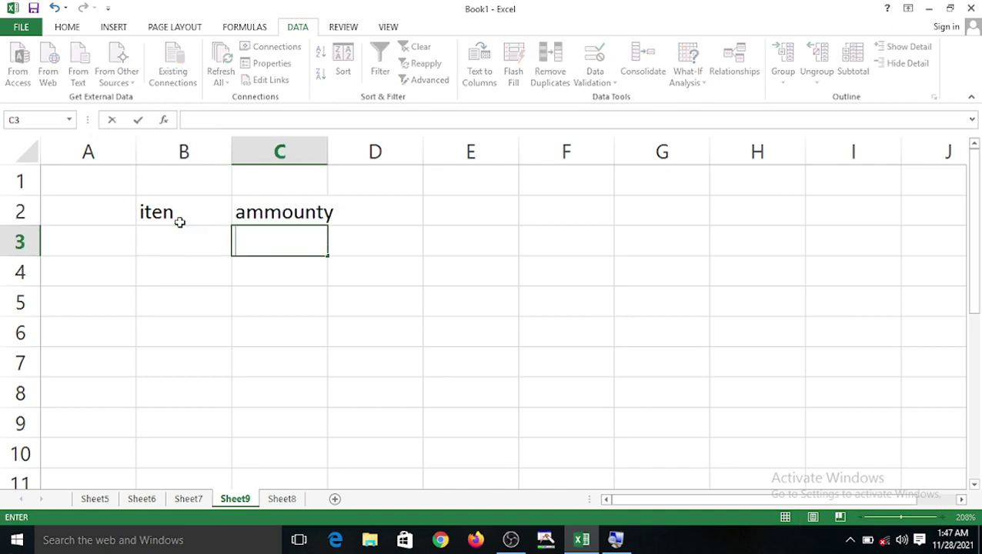
key("Up")
key("Right")
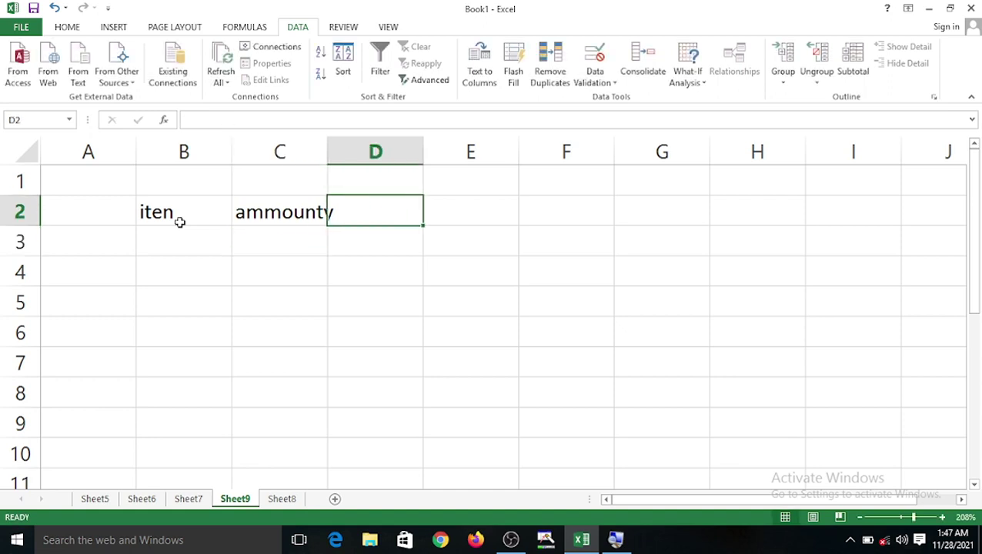
key("Left")
type("ammount")
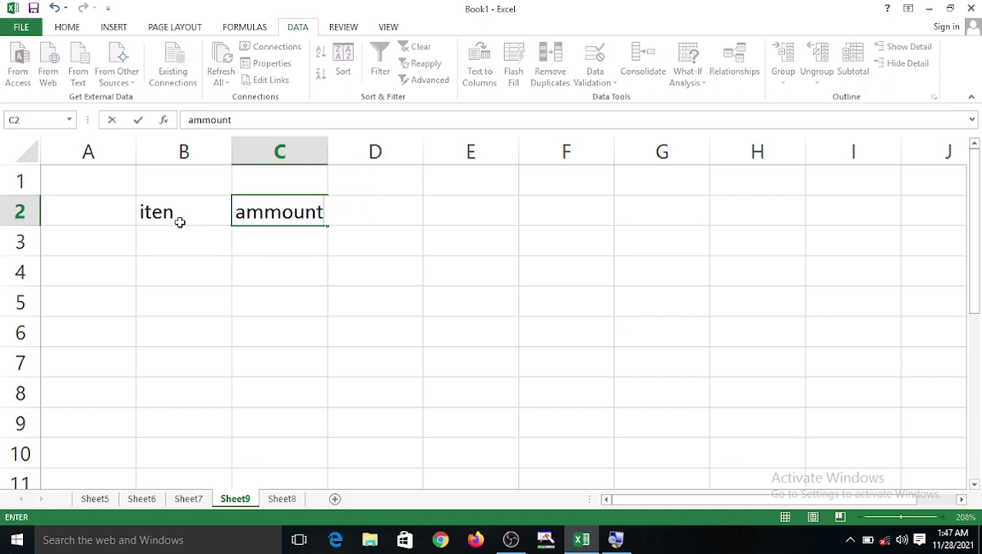
key("Return")
- List the items sugar, milk, gas and ect in cells B3 to B6 under the "iten" header
key("Left")
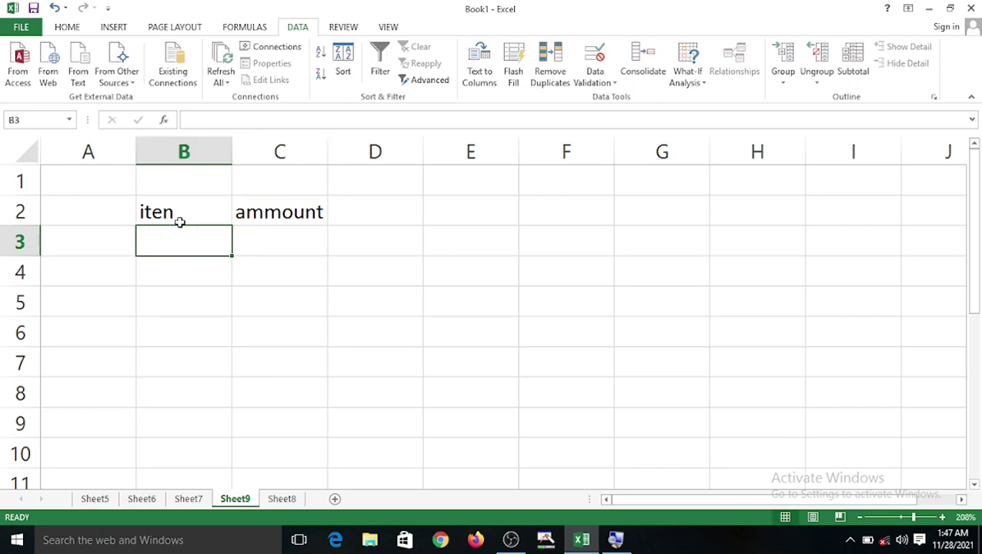
type("sugar")
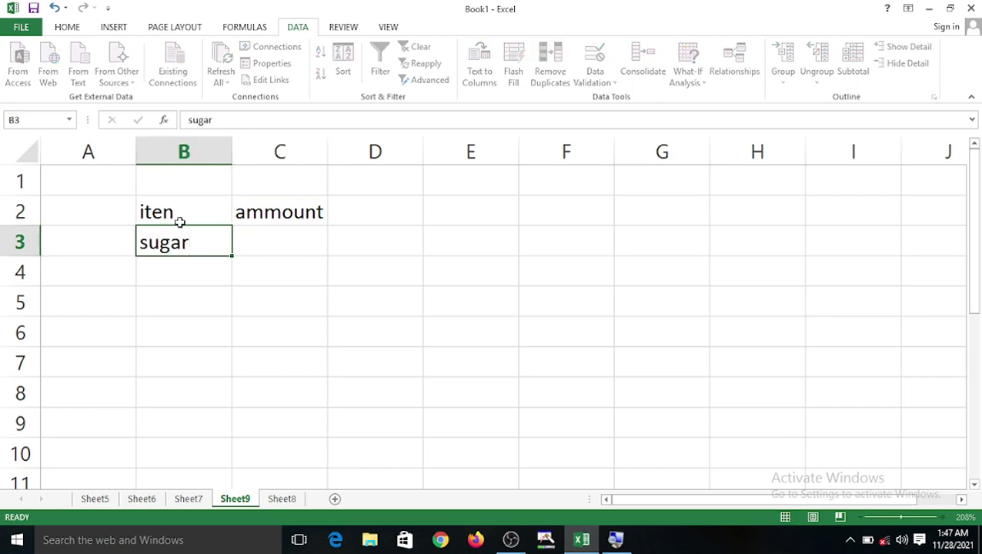
key("Return")
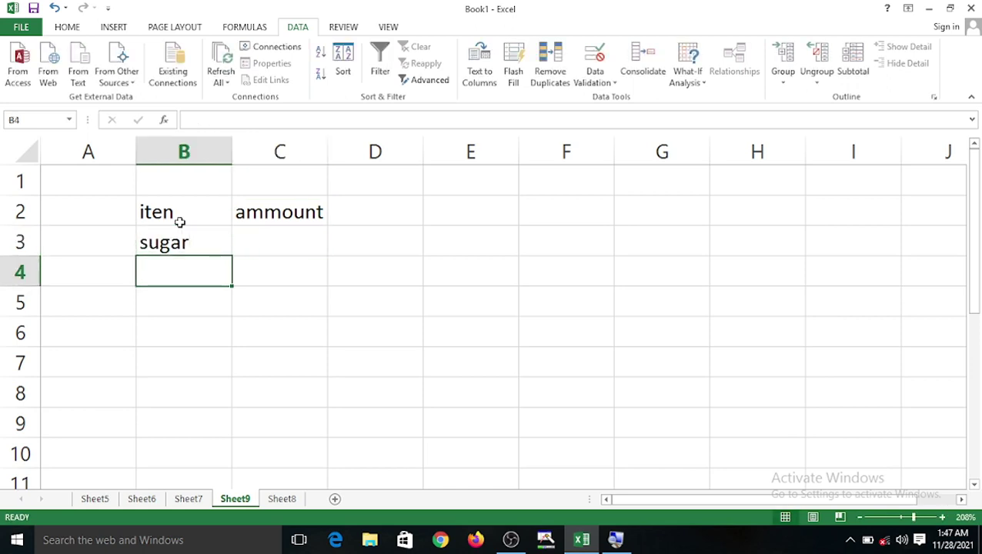
type("milk")
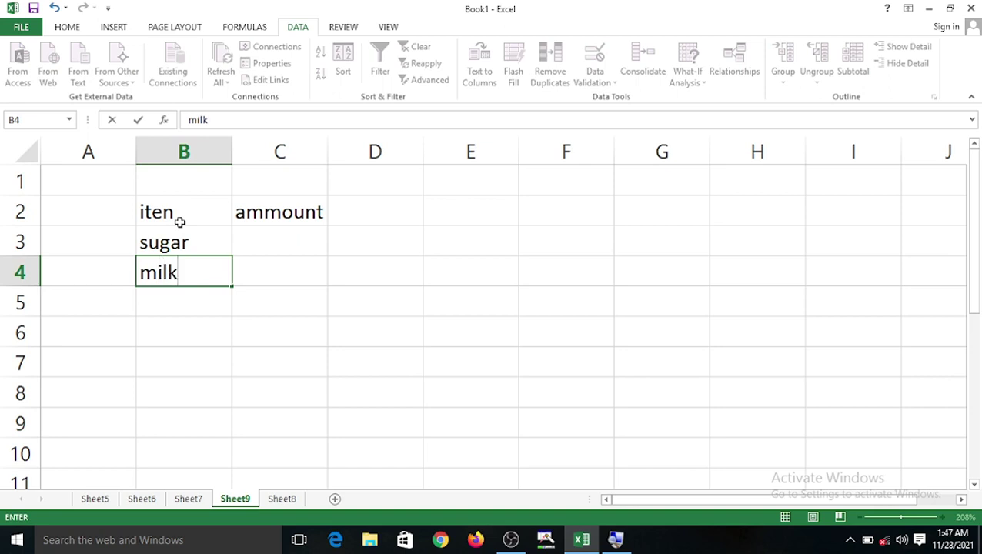
key("Return")
type("gas")
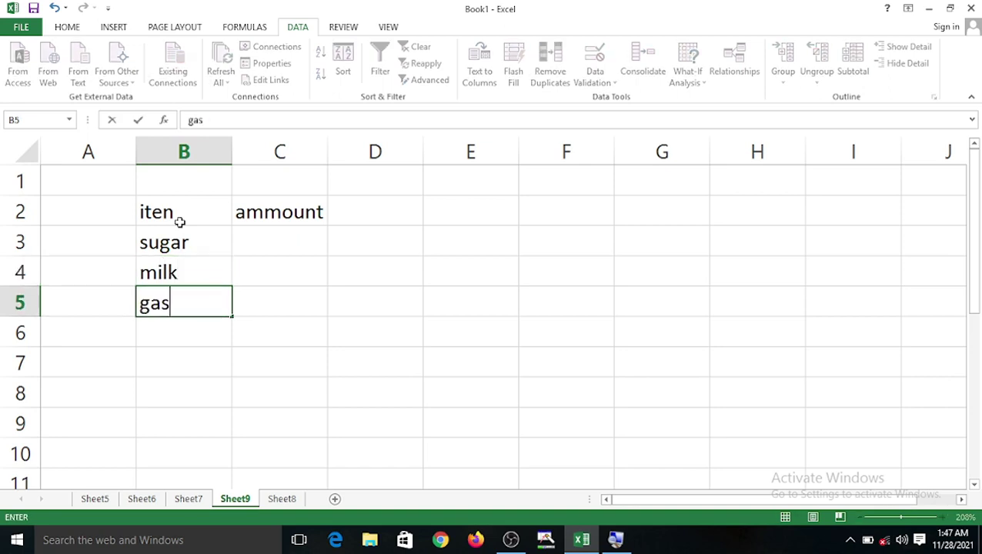
key("Return")
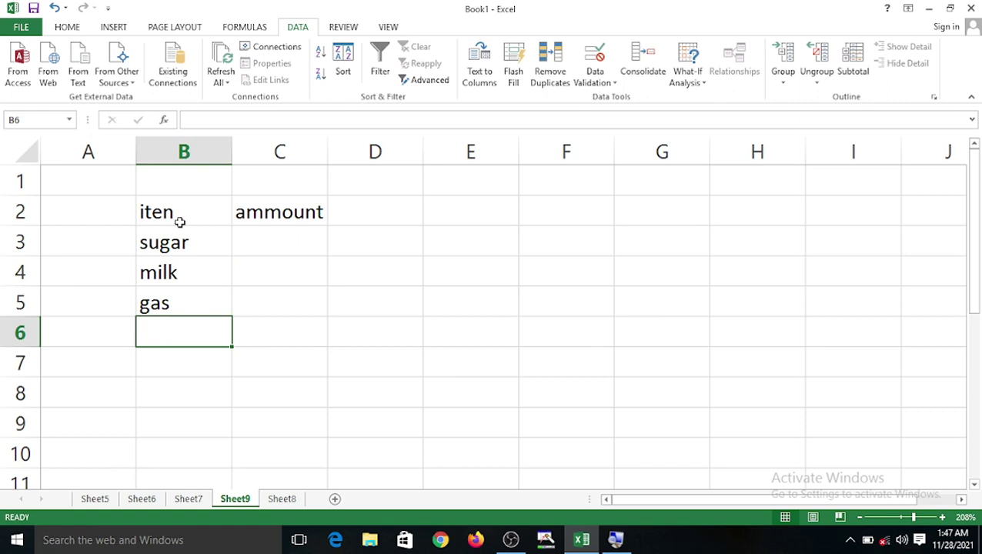
type("ect")
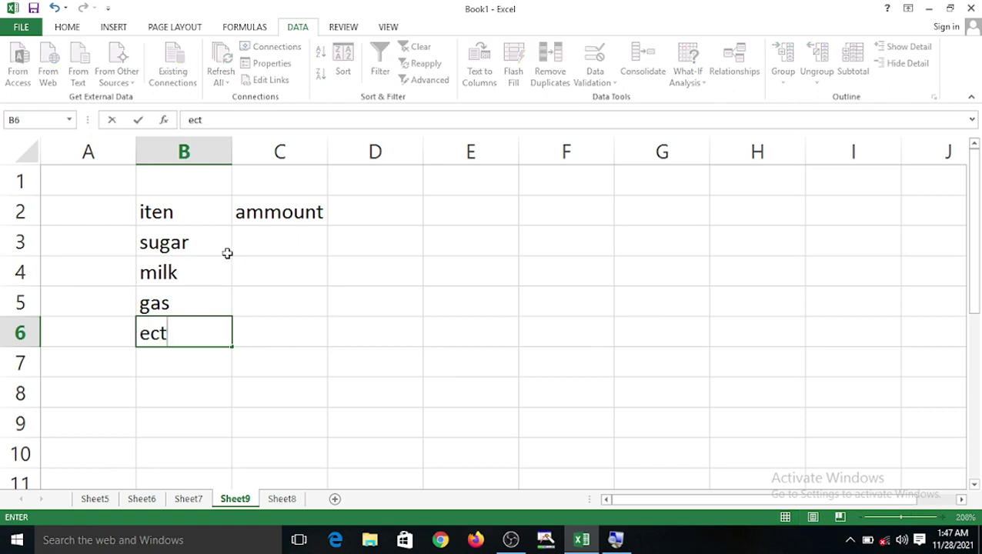
- Enter the amounts 300, 500, 200 and 100 for the four items in cells C3 to C6
left_click(259, 241)
type("300")
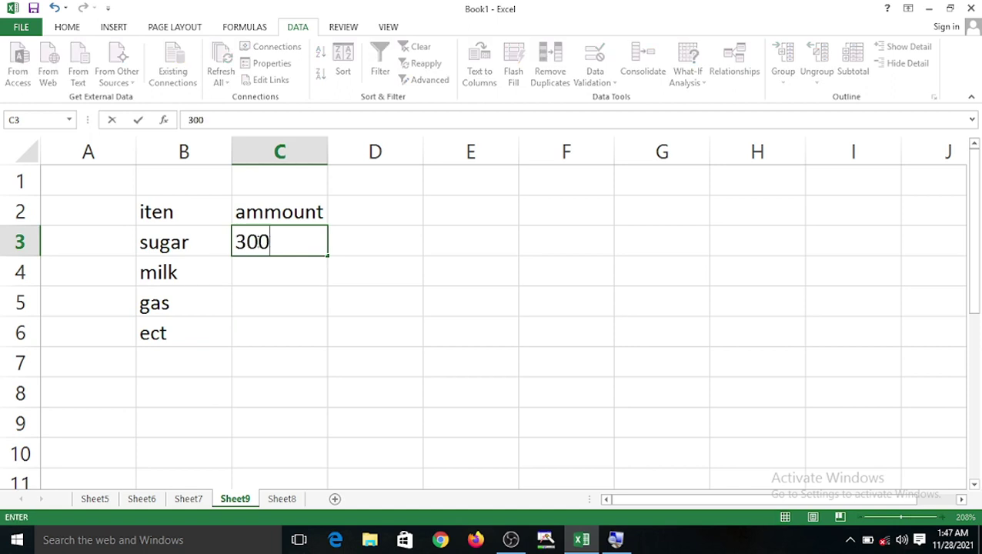
key("Return")
type("500")
key("Return")
type("200")
key("Return")
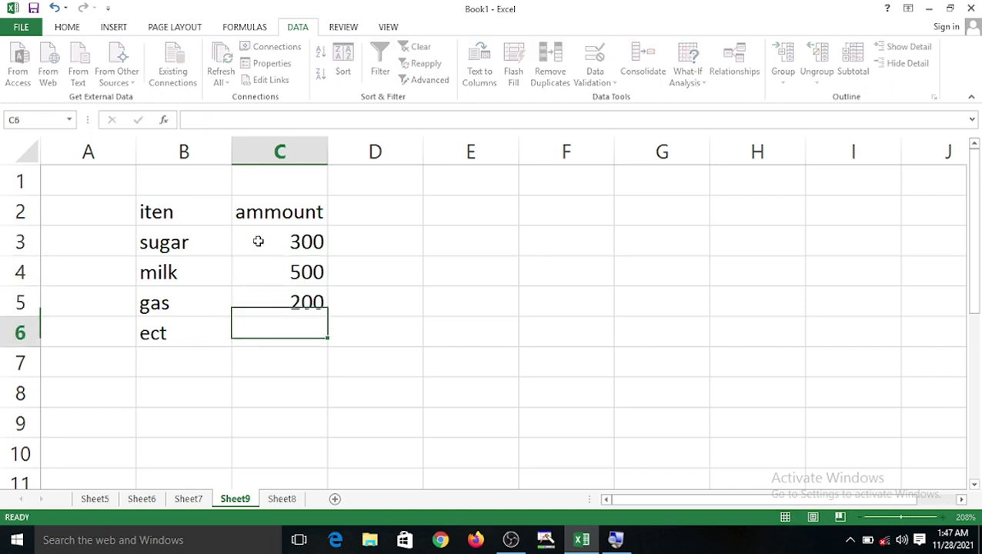
type("100")
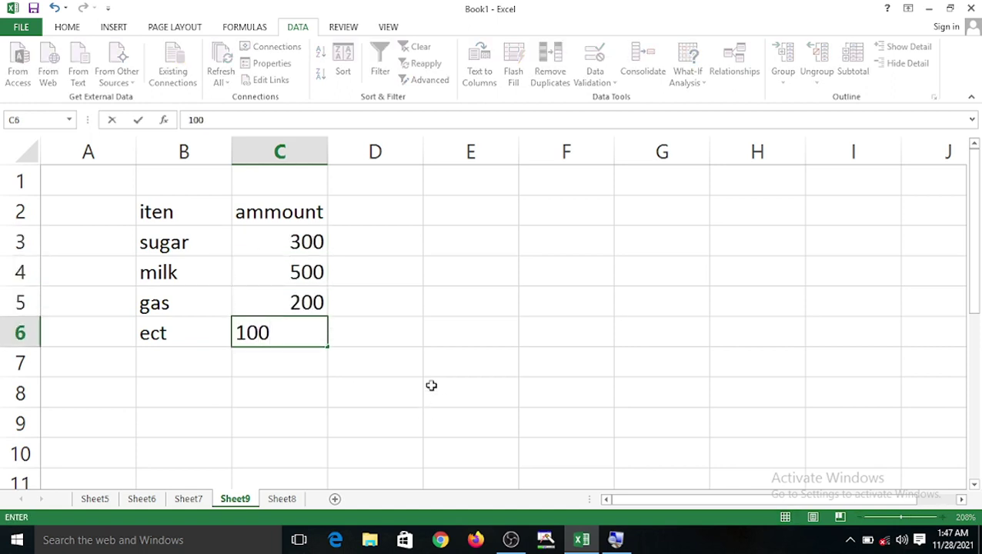
left_click(397, 362)
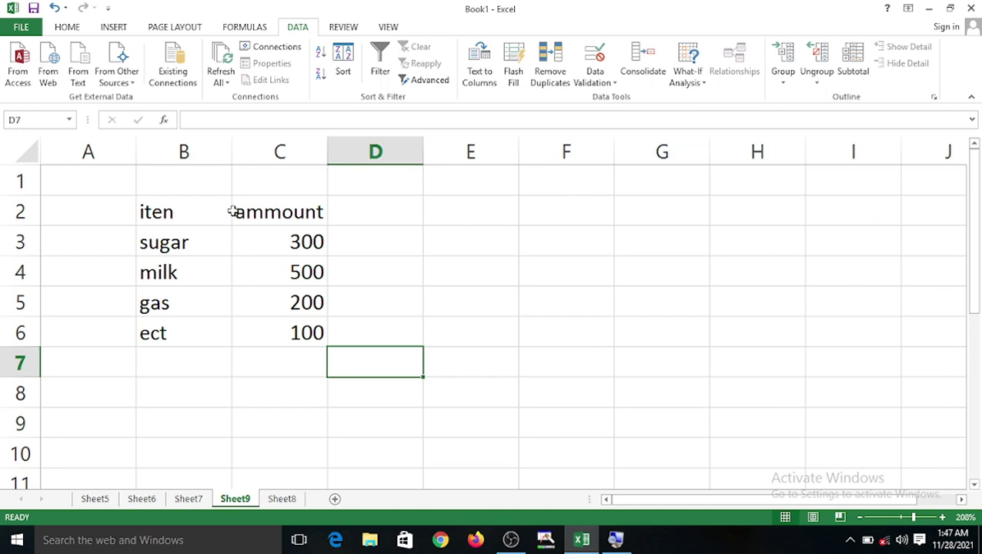
- View the Scenario Manager for the item table and close it without adding a scenario
left_click(704, 84)
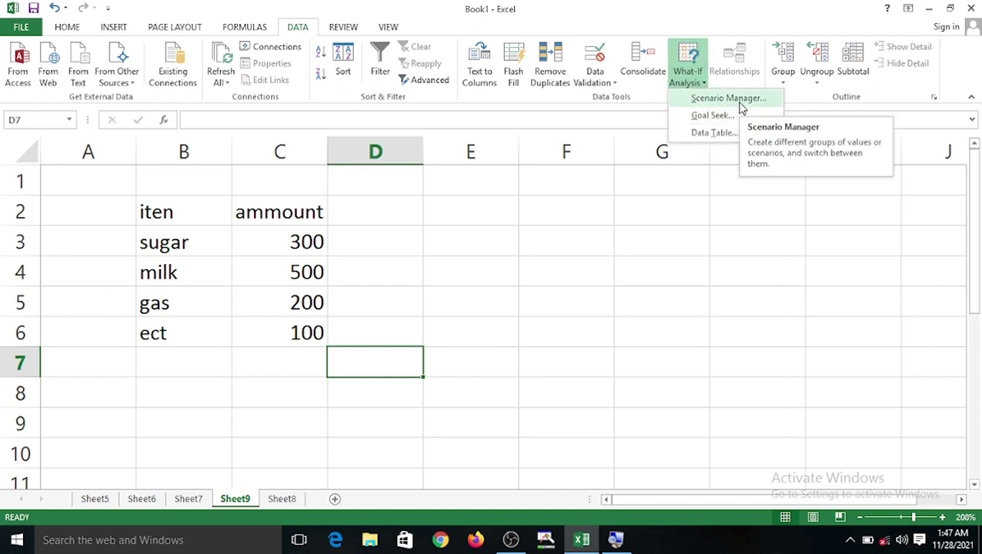
left_click(741, 108)
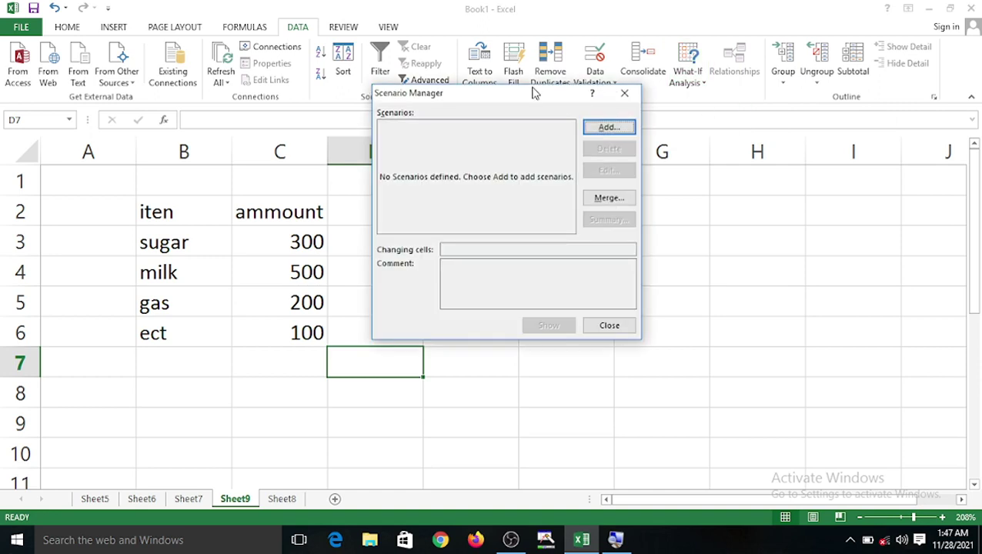
left_click_drag(539, 104, 767, 180)
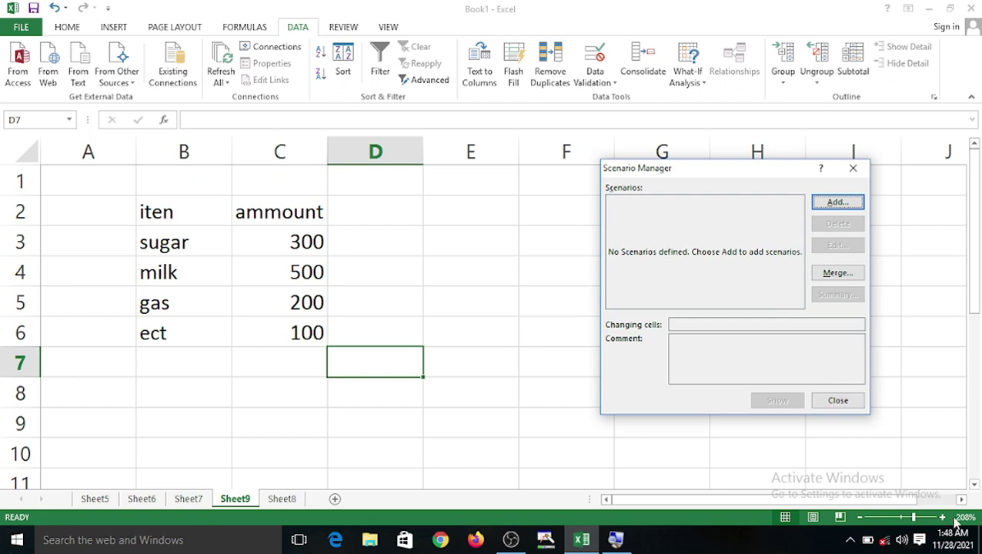
left_click(837, 408)
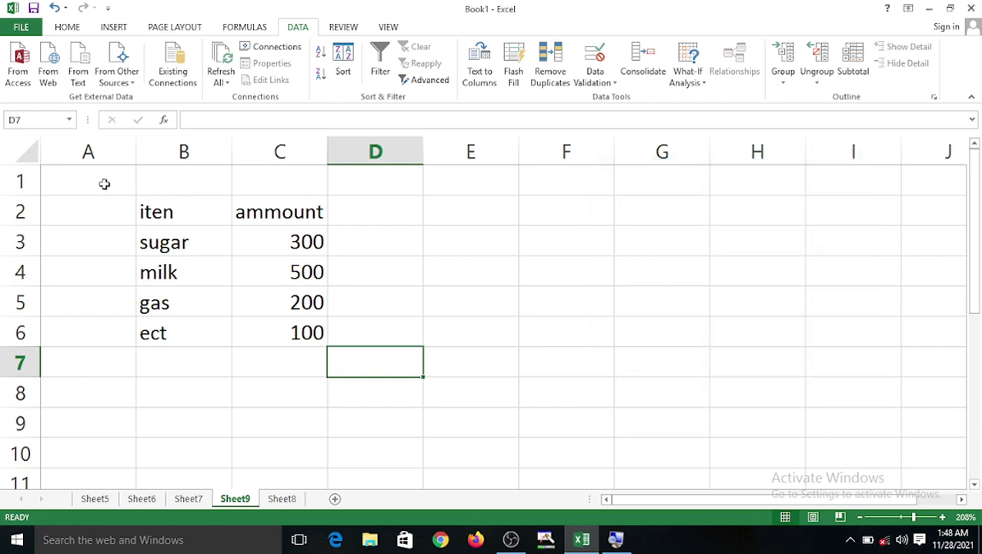
- Enter the title "sweet 5 kg" in cell A1 above the item table
left_click(98, 181)
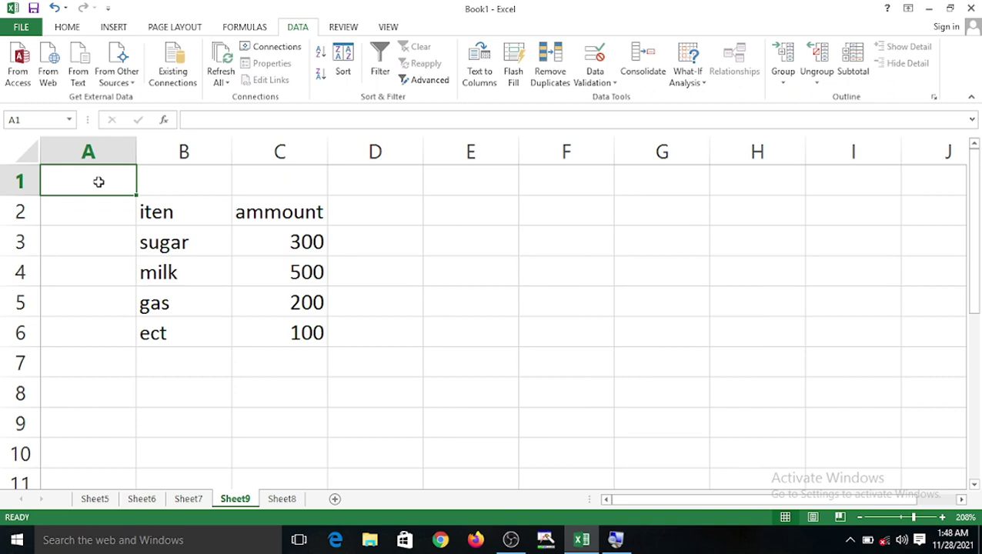
type("swee")
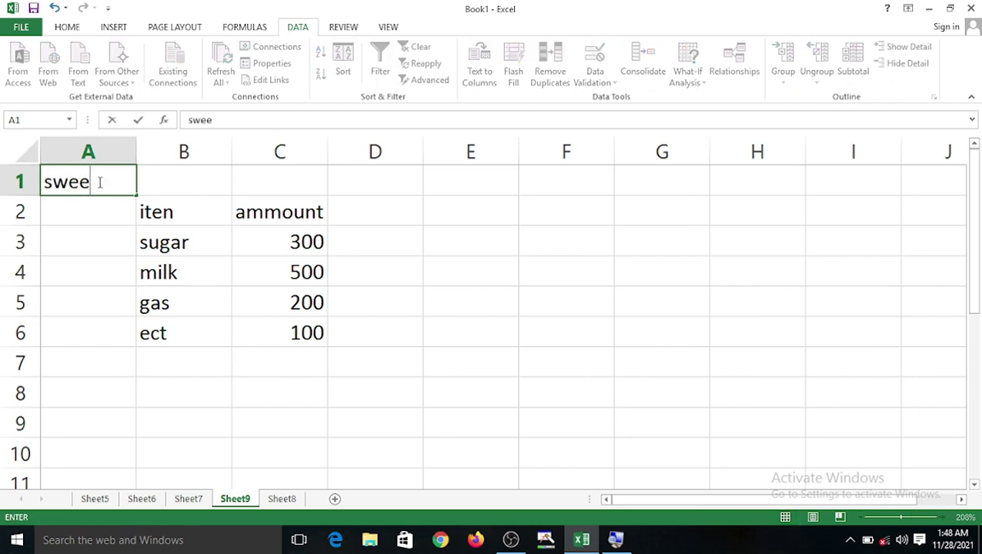
type("t 5 kh")
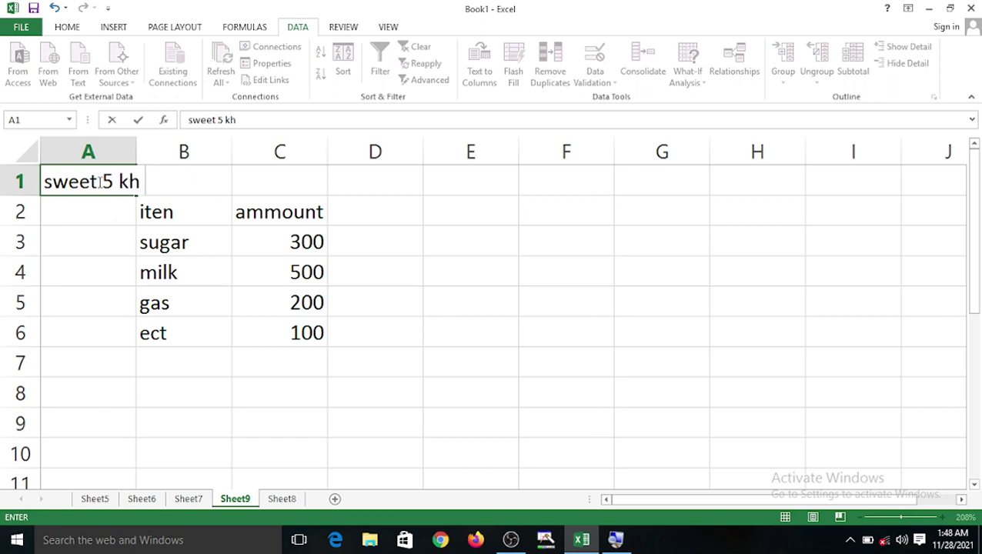
key("BackSpace")
type("g")
left_click(143, 307)
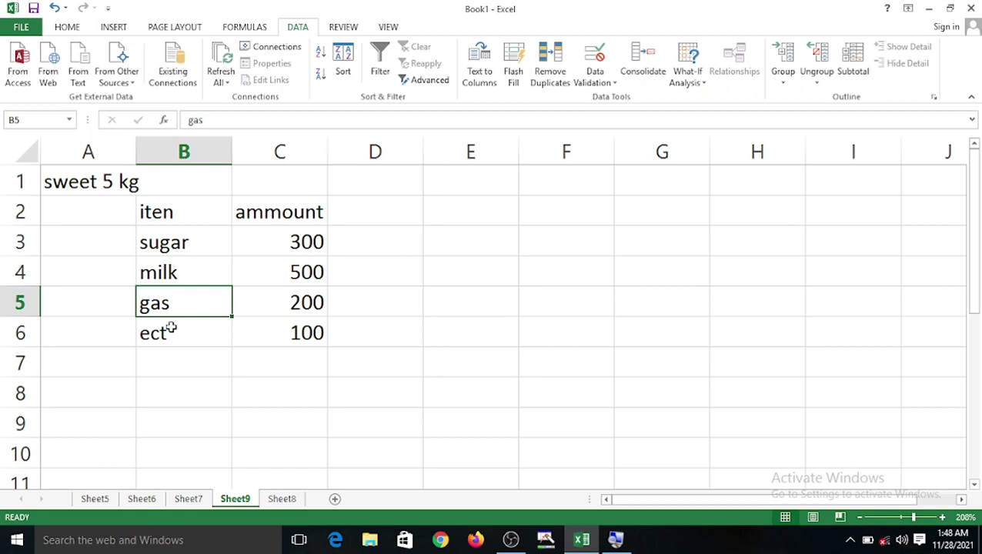
left_click_drag(144, 240, 171, 344)
- Change the quantity in the A1 title so it reads "sweet 4 kg"
double_click(114, 180)
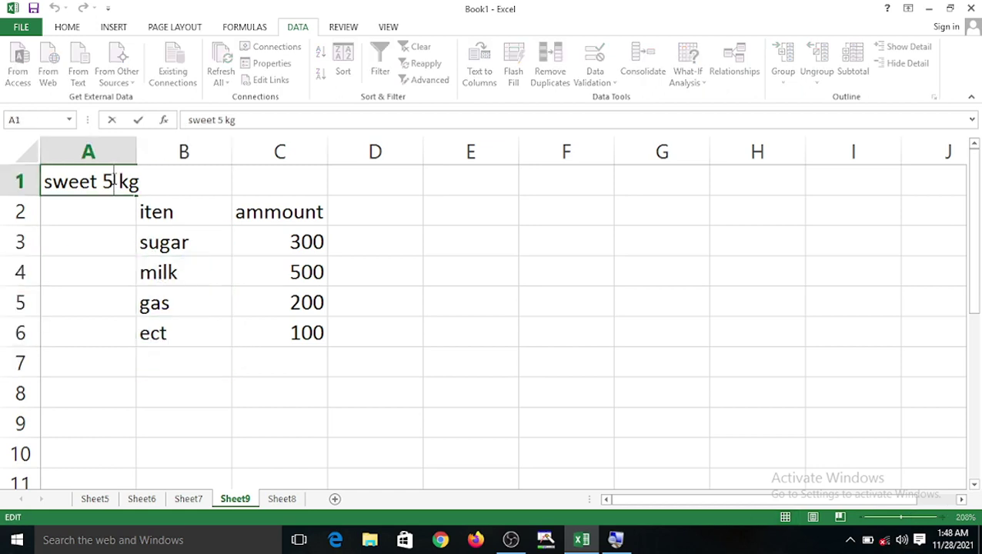
key("BackSpace")
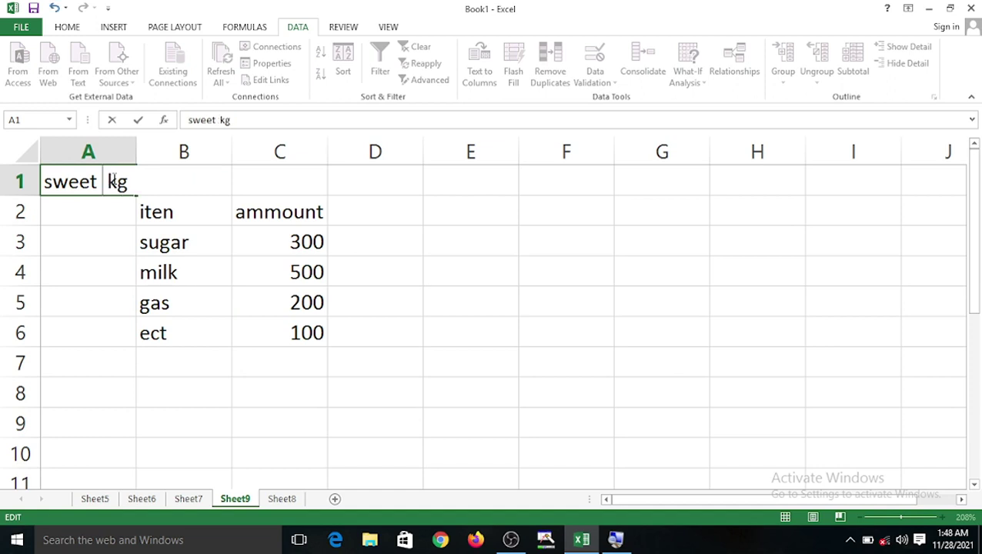
type("4")
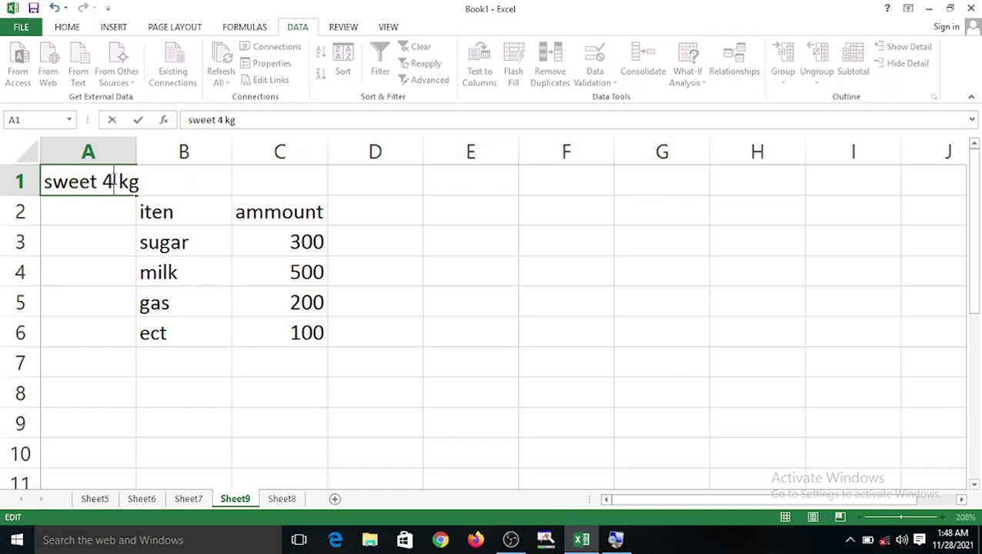
left_click(308, 302)
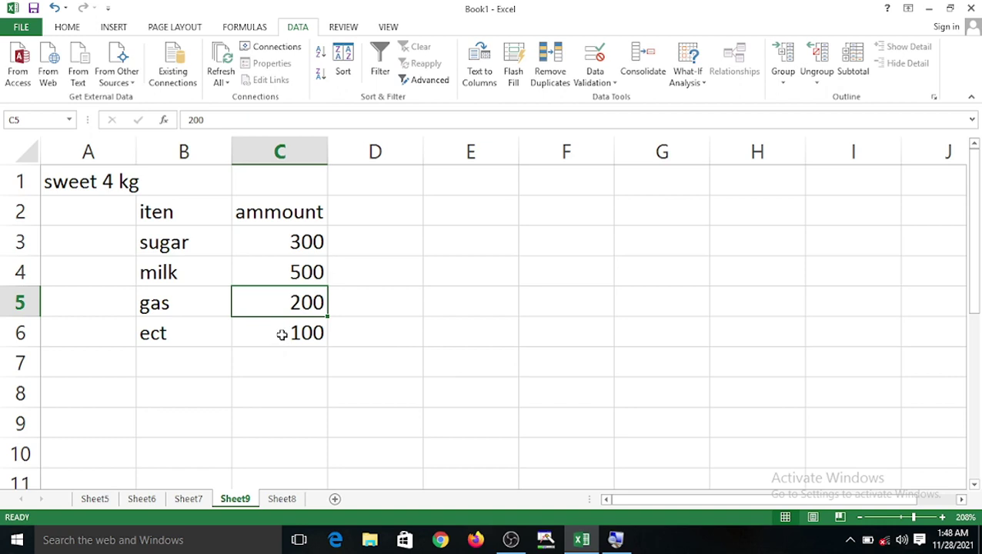
left_click(365, 310)
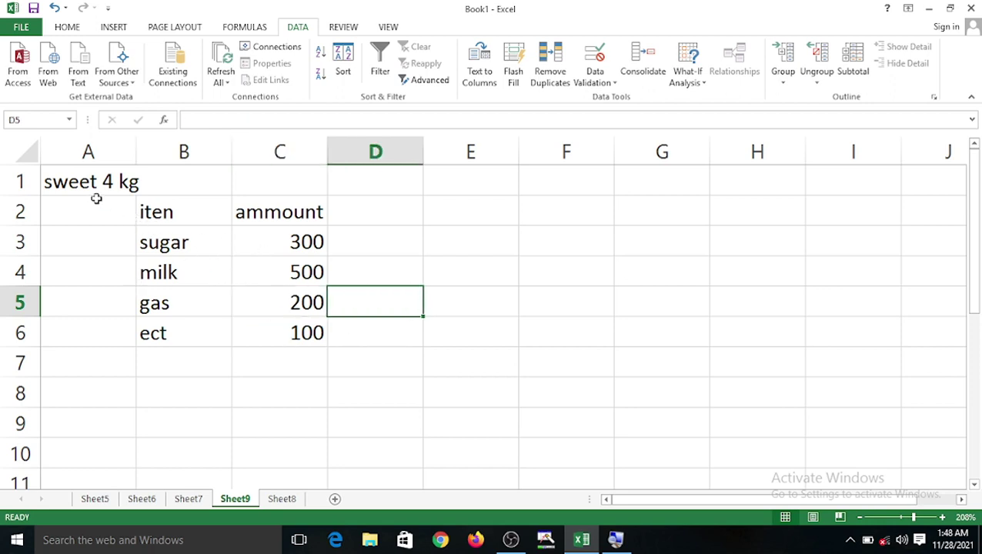
- Sum the amounts in C3:C6 into cell C7 with AutoSum
left_click_drag(278, 243, 305, 345)
left_click(277, 366)
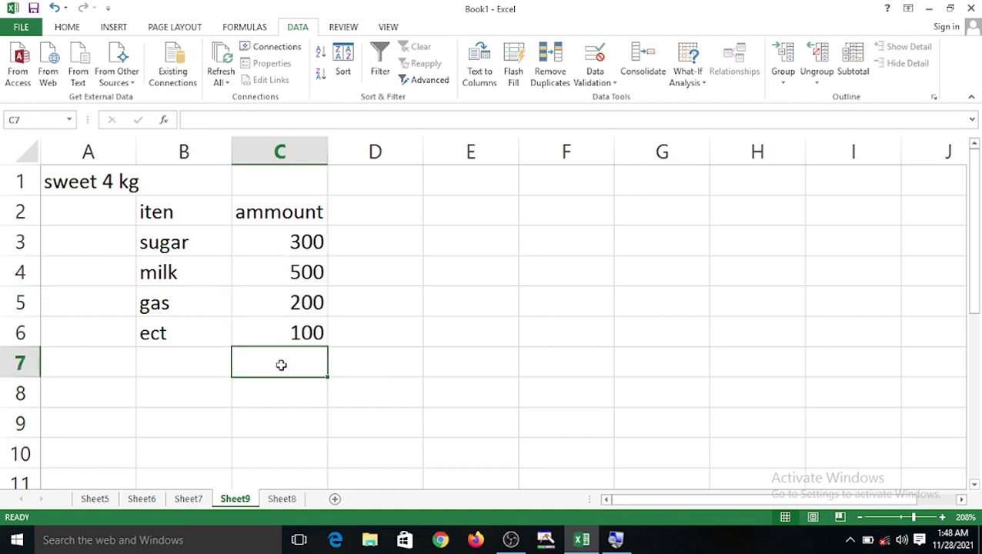
left_click_drag(306, 243, 311, 326)
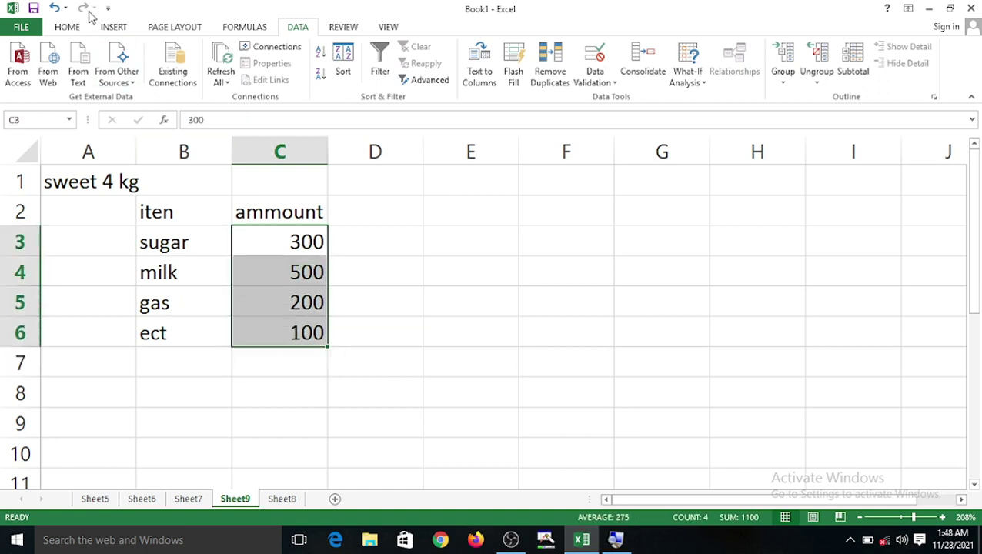
left_click(67, 28)
left_click(807, 46)
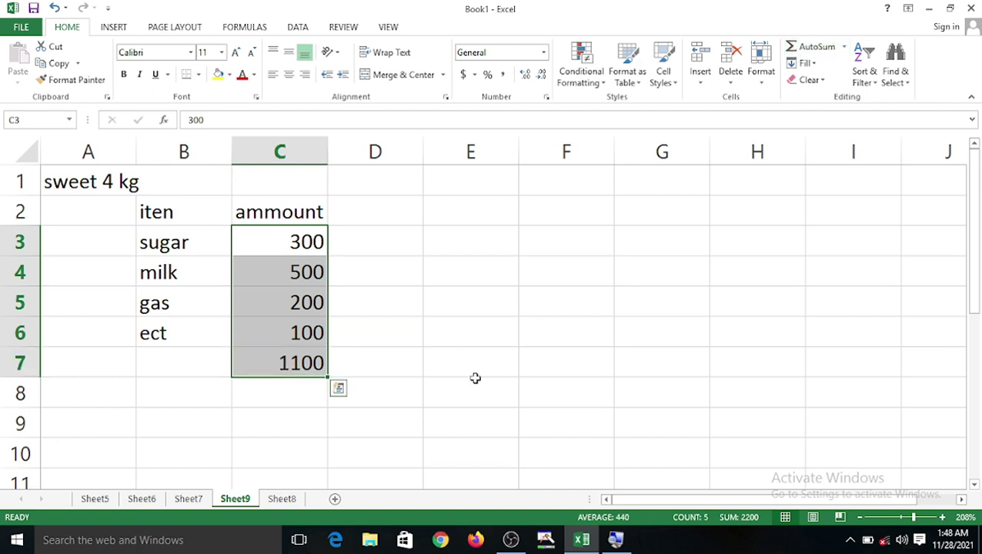
left_click(476, 382)
left_click(288, 362)
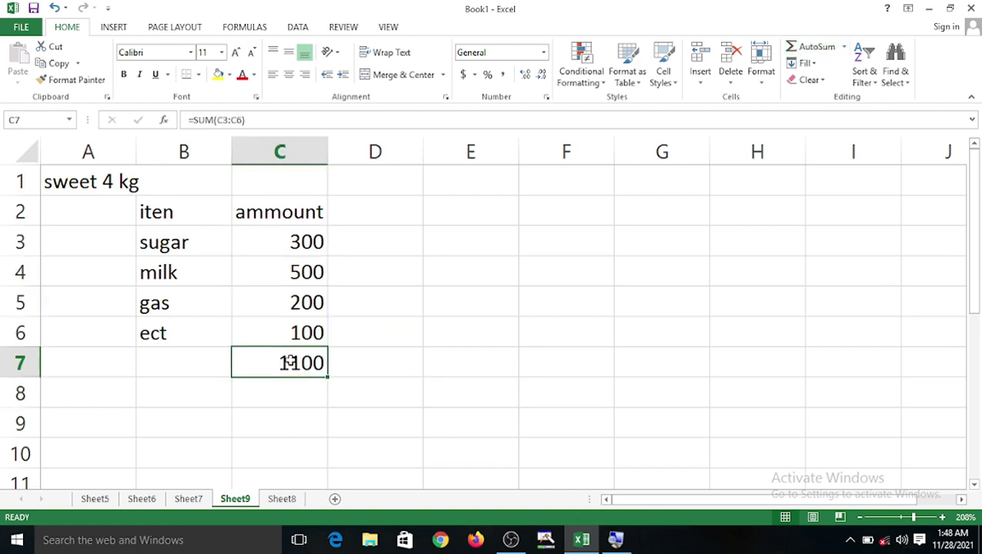
- Label the sum row by entering "total" in cell B7
left_click(160, 366)
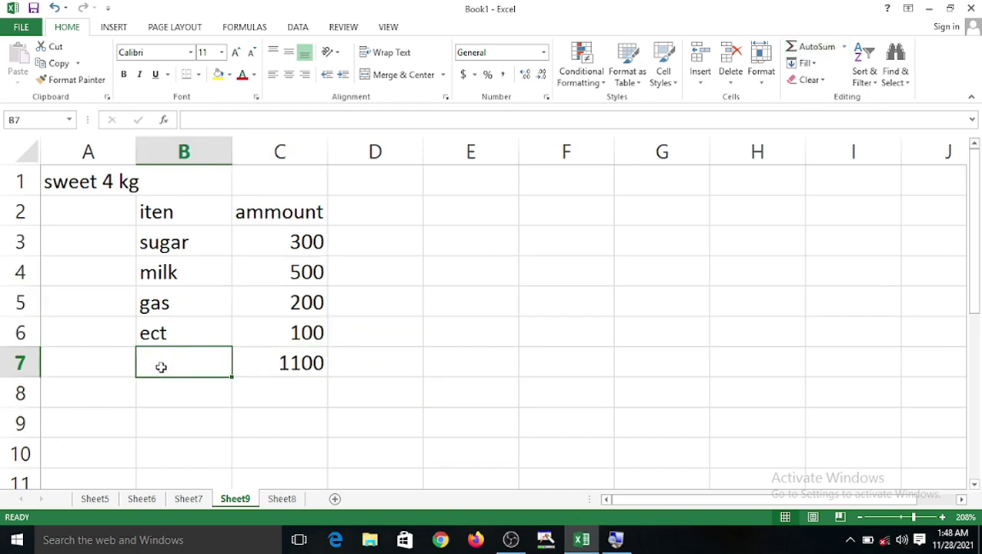
type("total")
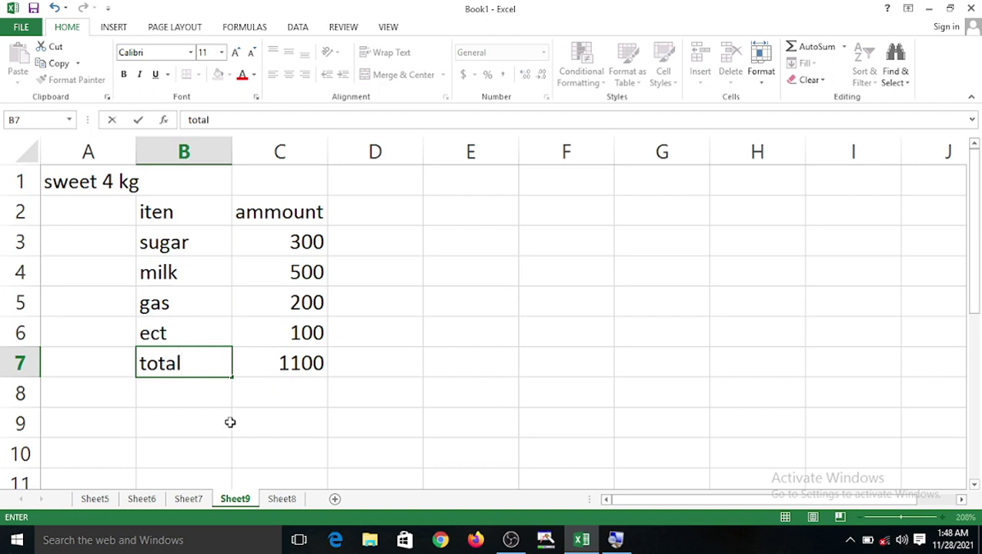
left_click(292, 390)
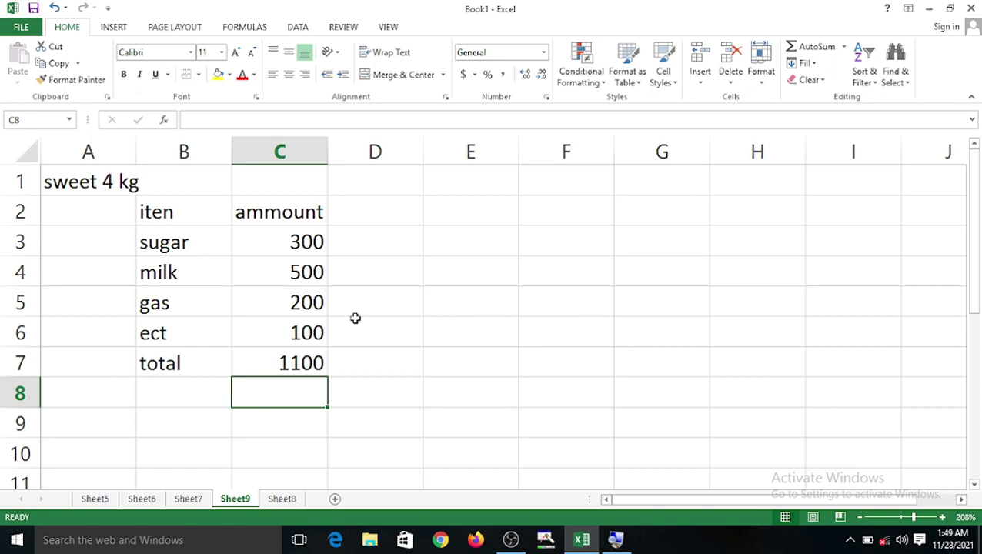
left_click(420, 301)
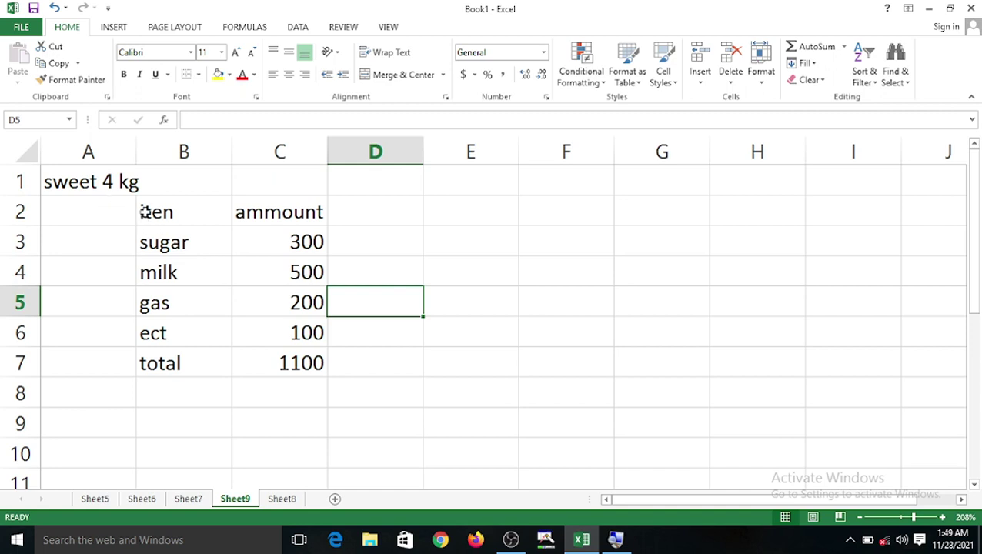
left_click_drag(140, 212, 301, 330)
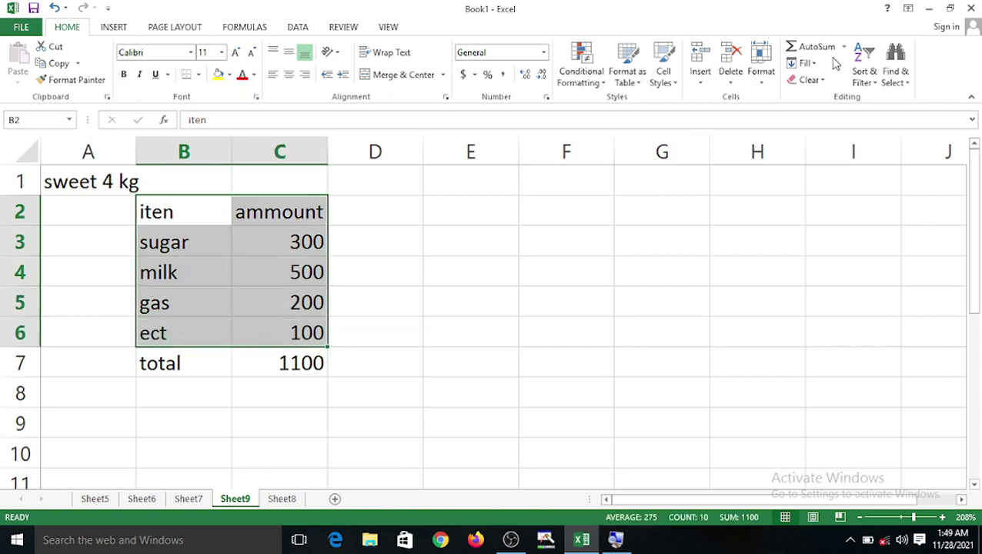
left_click(304, 27)
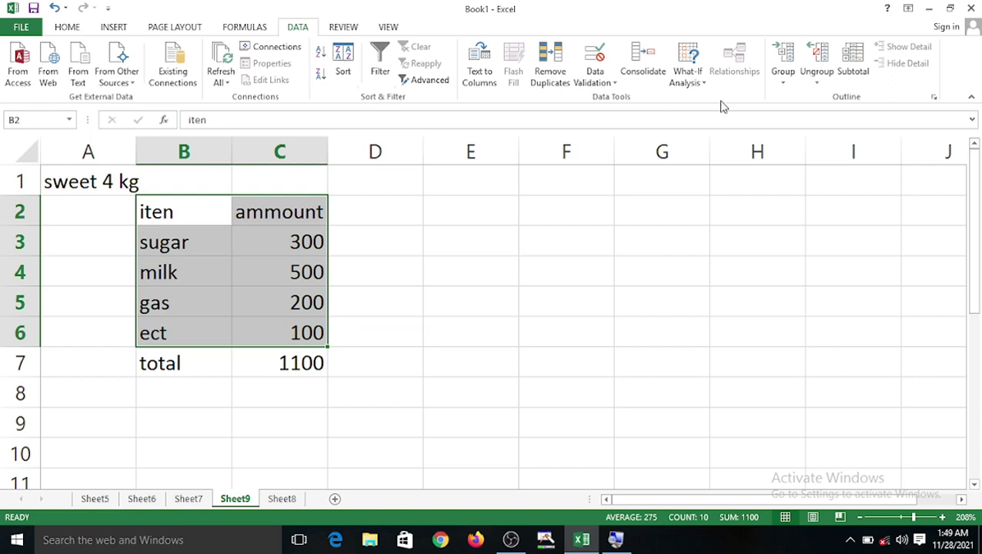
left_click(703, 82)
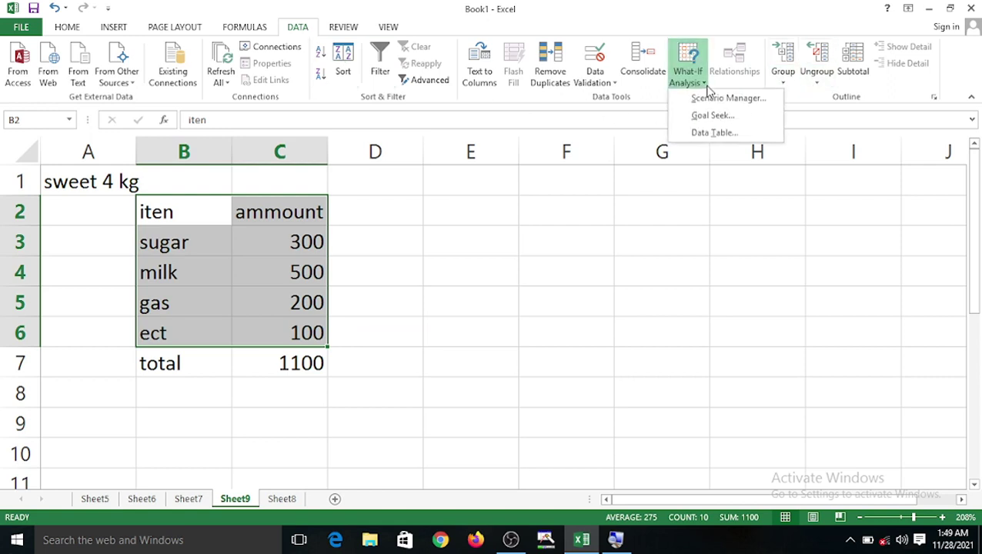
left_click(757, 101)
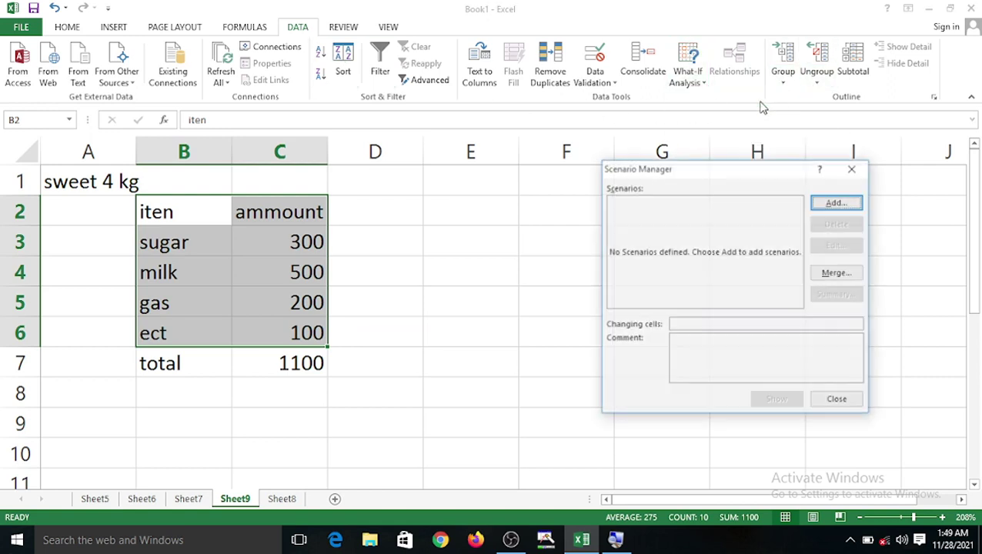
left_click(857, 203)
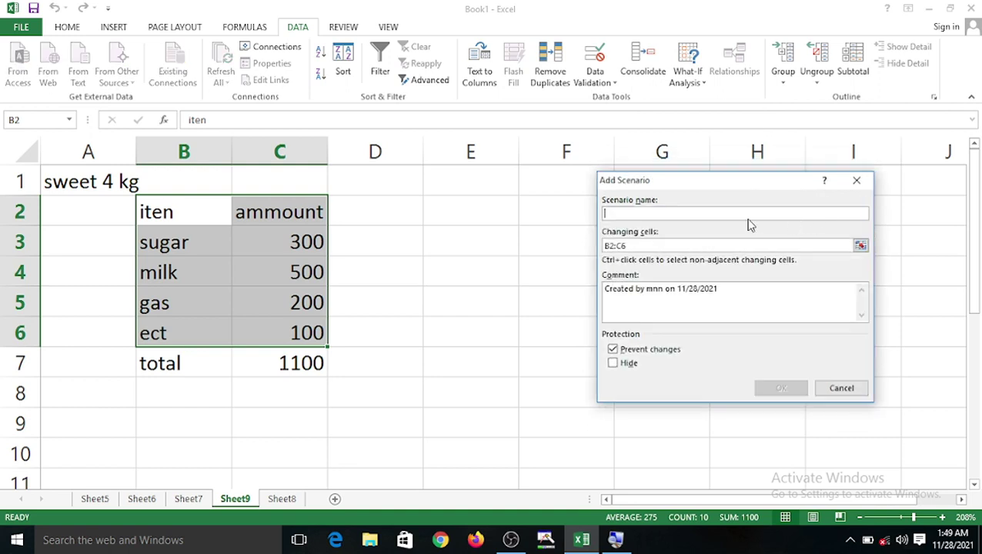
type("e")
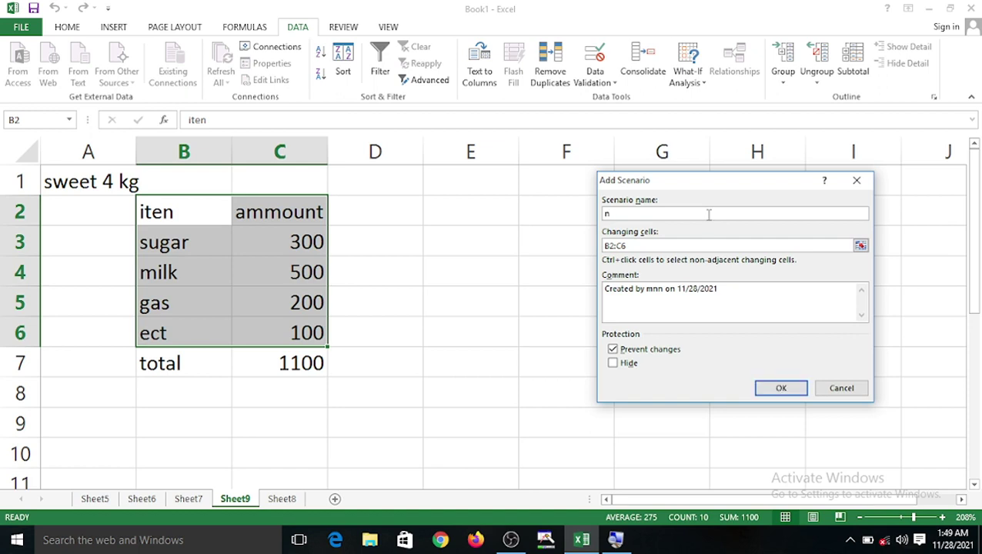
key("BackSpace")
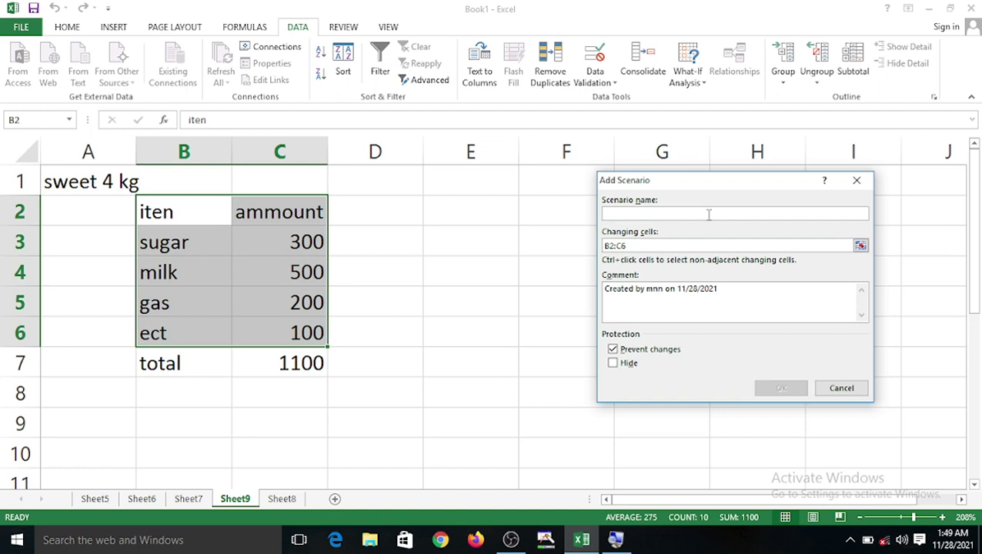
type("mini")
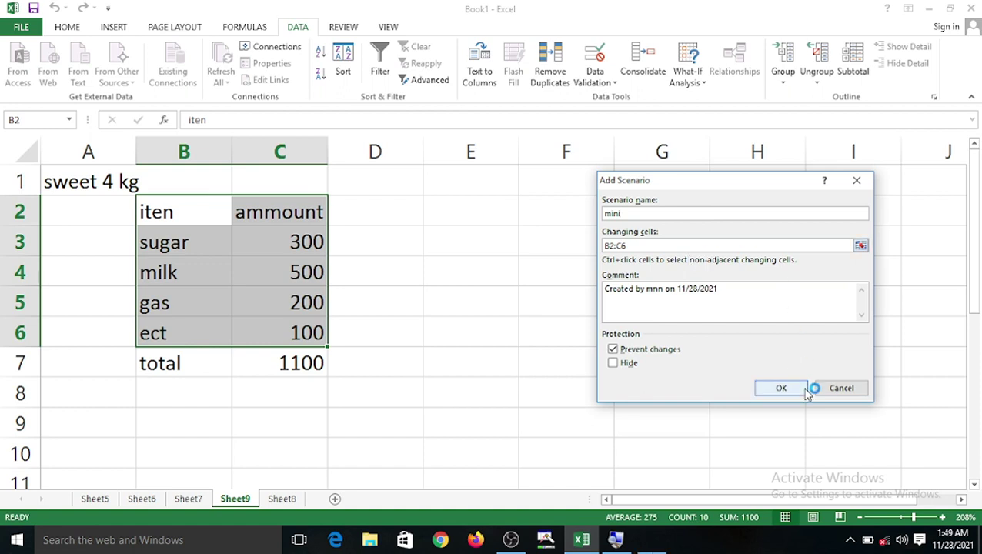
left_click(840, 387)
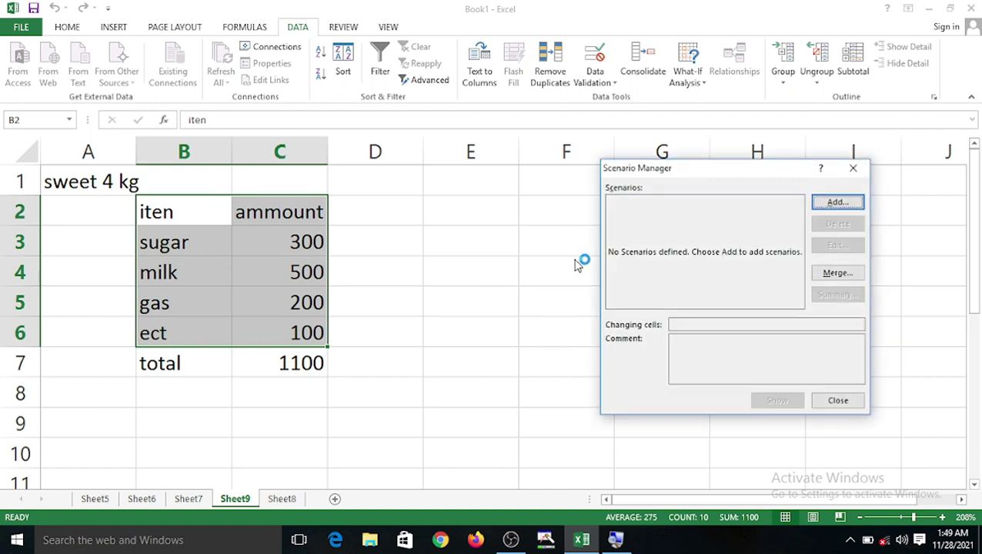
left_click(838, 401)
left_click(549, 264)
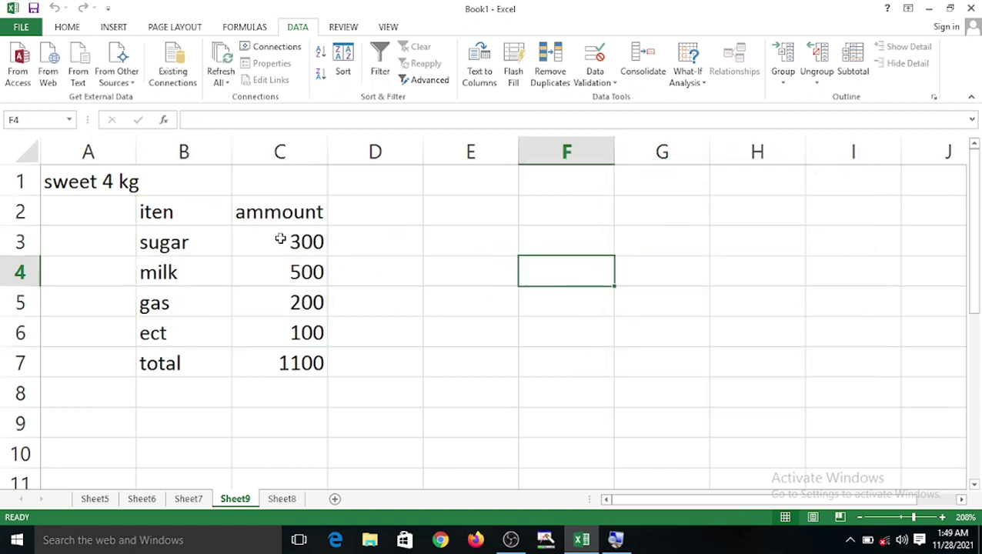
- Add a What-If scenario named "mini" with the item amounts in C3:C6 as its changing cells
left_click_drag(281, 241, 294, 329)
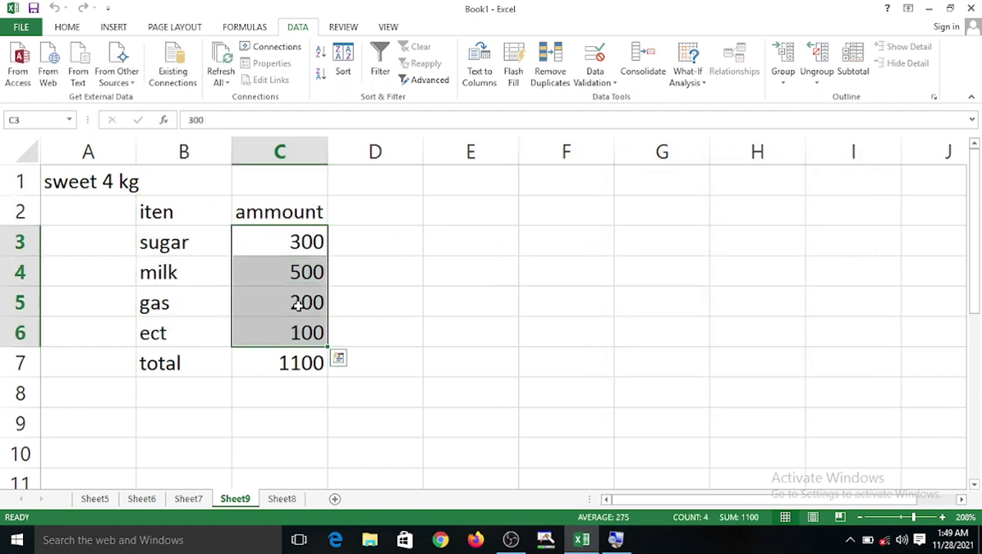
left_click(701, 80)
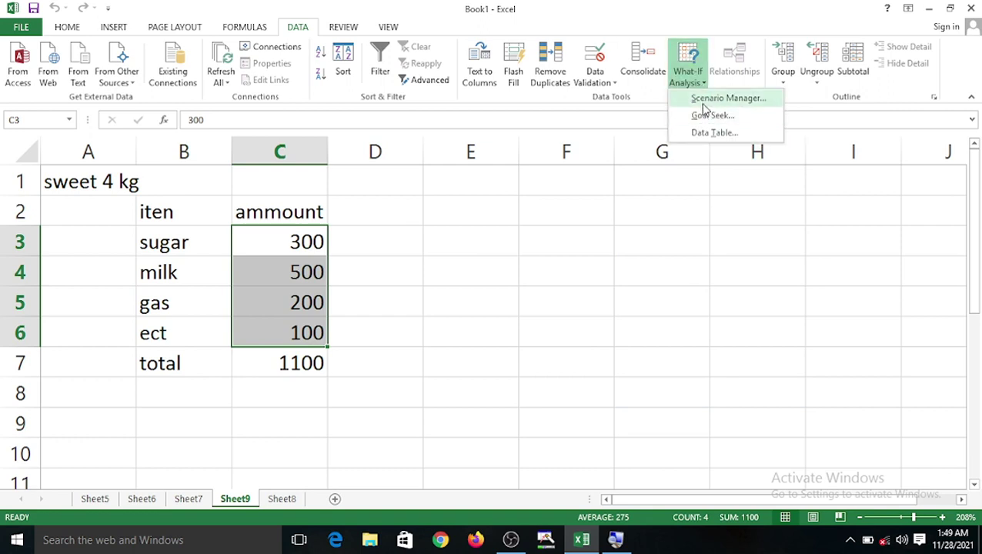
left_click(698, 99)
left_click(857, 203)
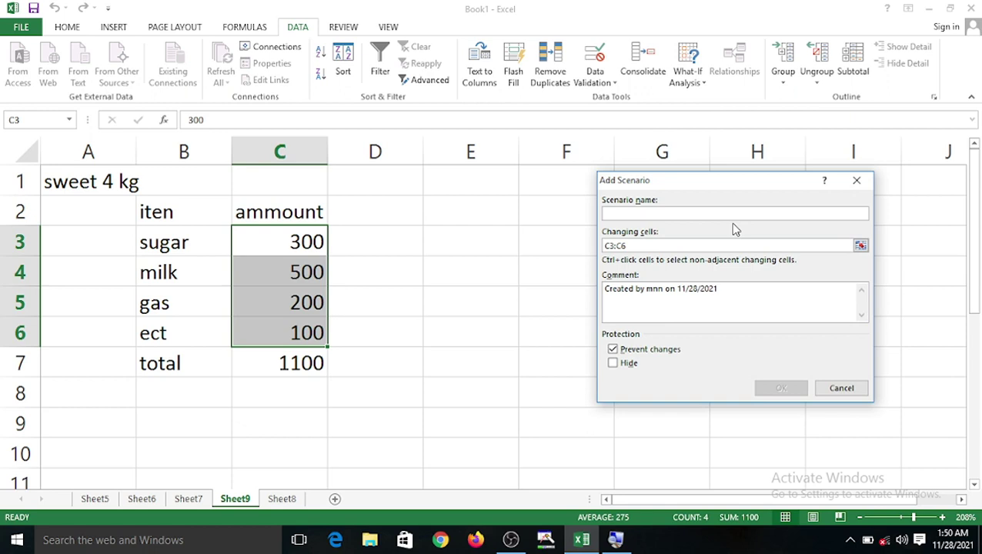
type("mini")
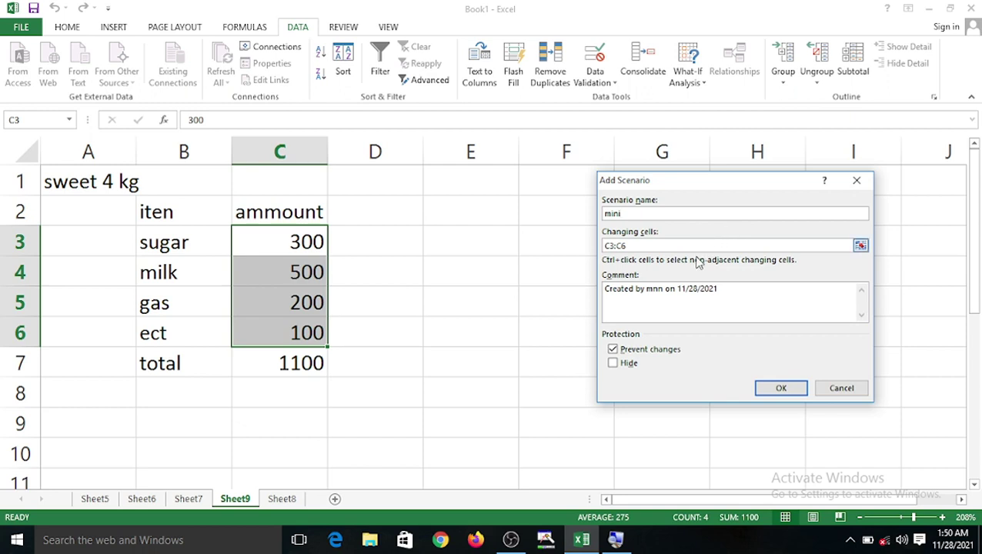
left_click(860, 245)
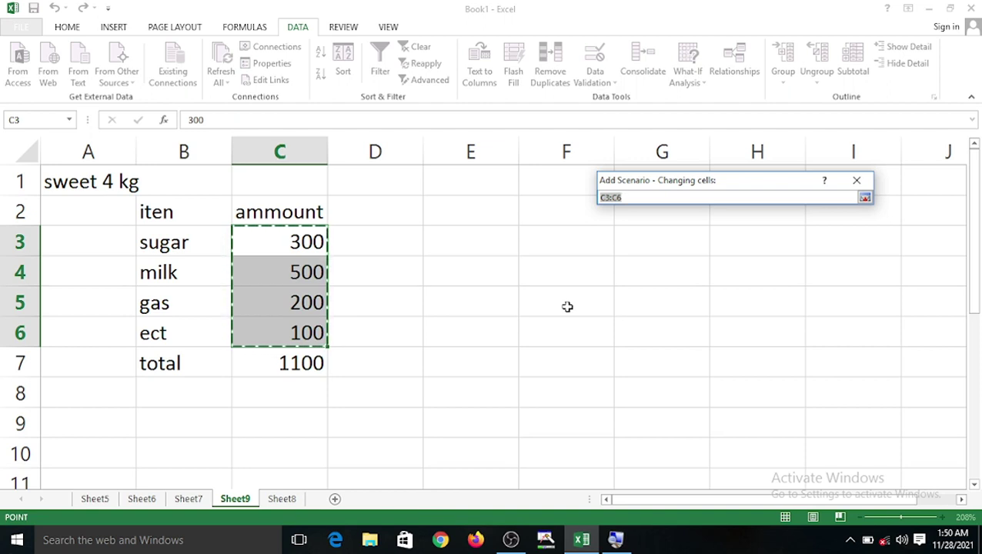
left_click(856, 180)
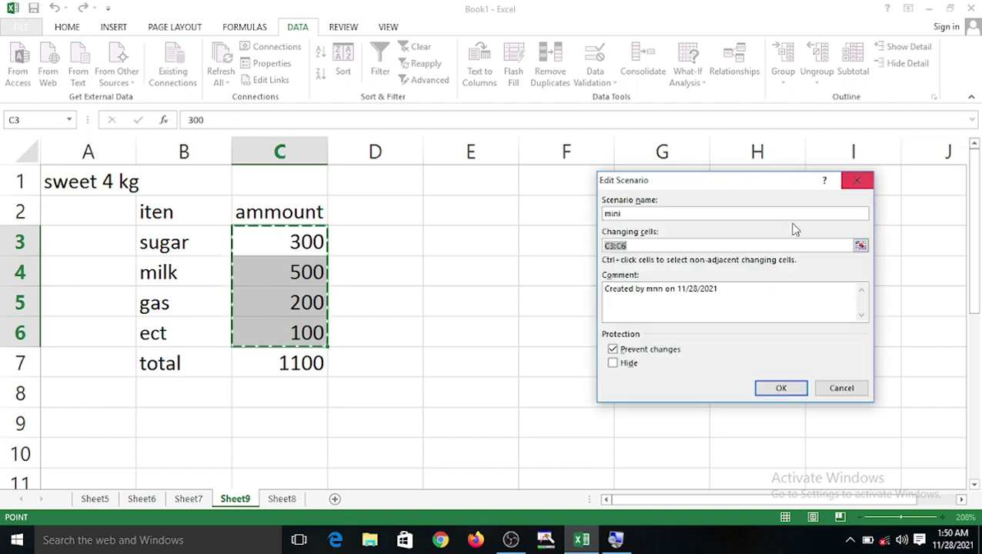
left_click(779, 388)
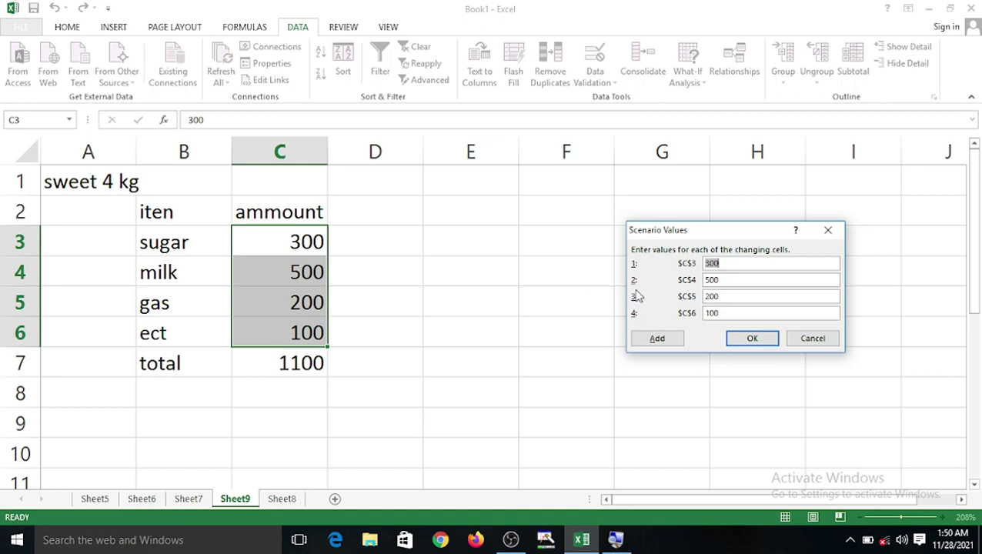
- Set the mini scenario's values to 200 for C3, 400 for C4, 100 for C5 and 50 for C6
type("200")
key("Tab")
type("400")
key("Tab")
type("100")
key("Tab")
type("50")
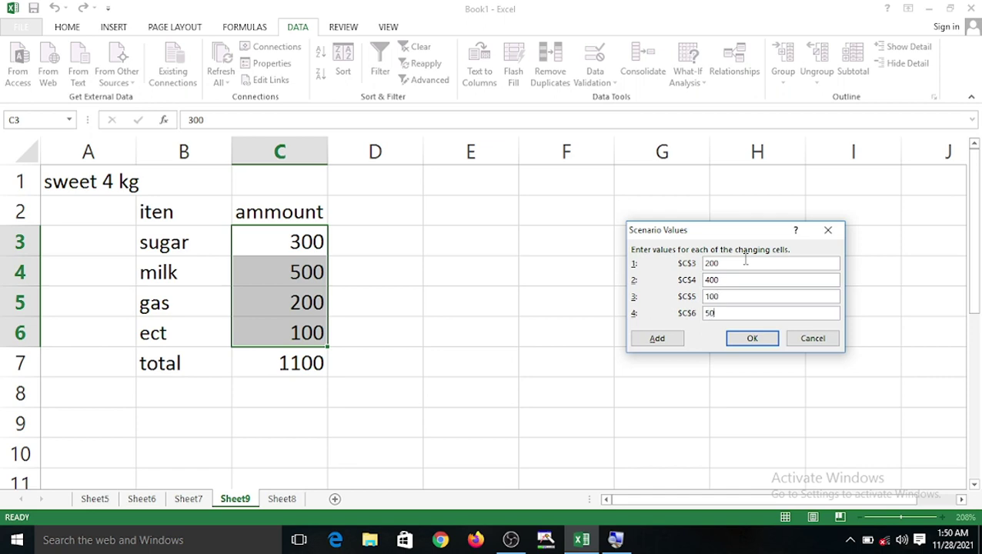
left_click(774, 346)
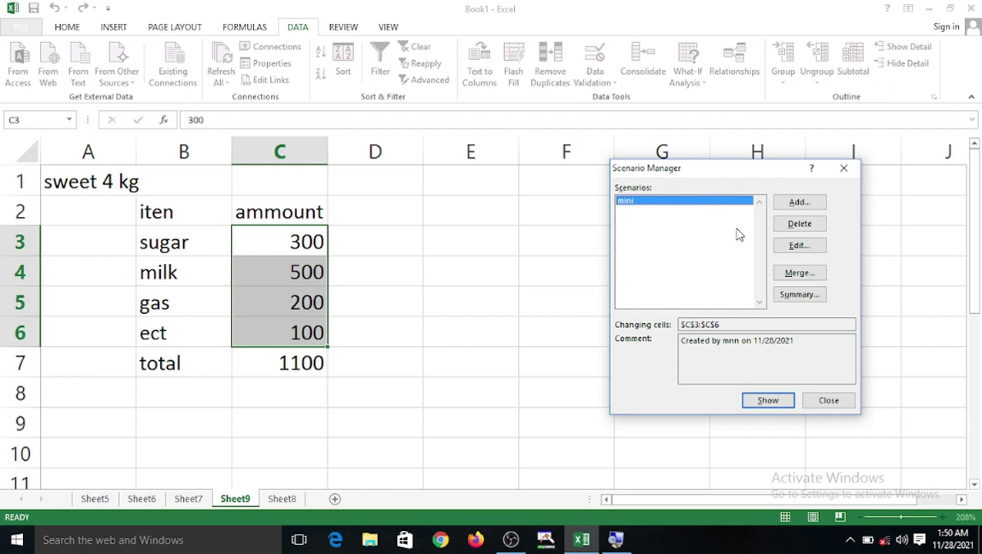
- Add a second scenario named "max" for C3:C6 with the values 400, 600, 300 and 150
left_click(800, 205)
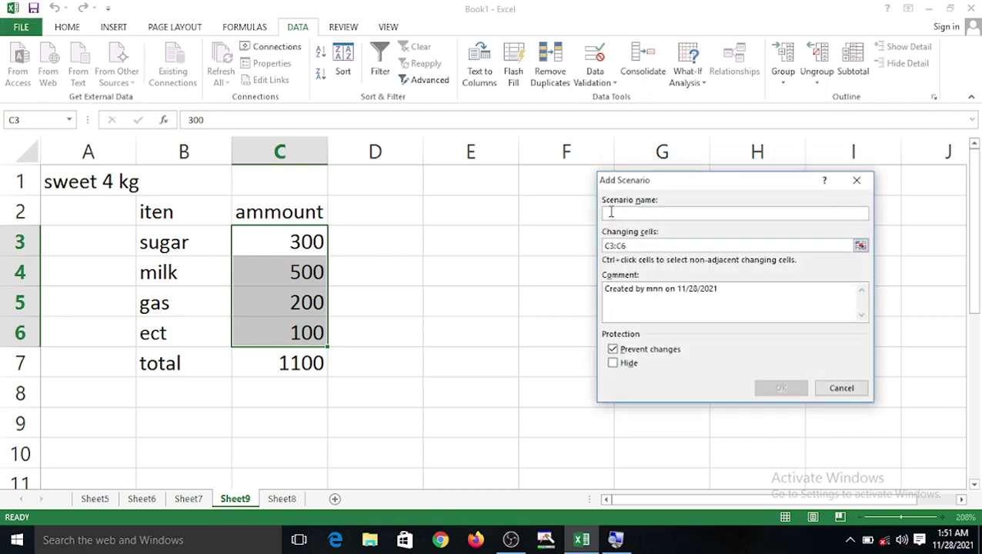
type("max")
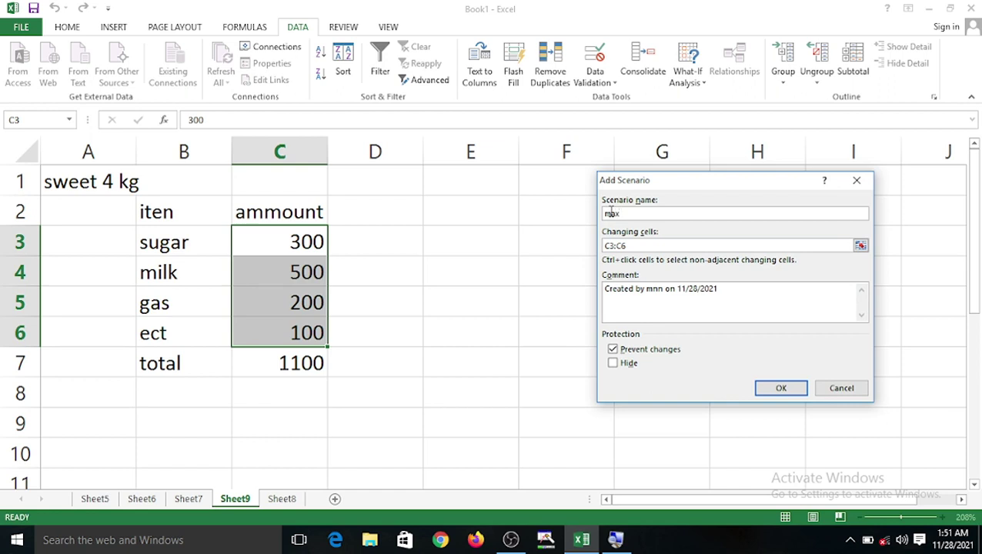
left_click(800, 391)
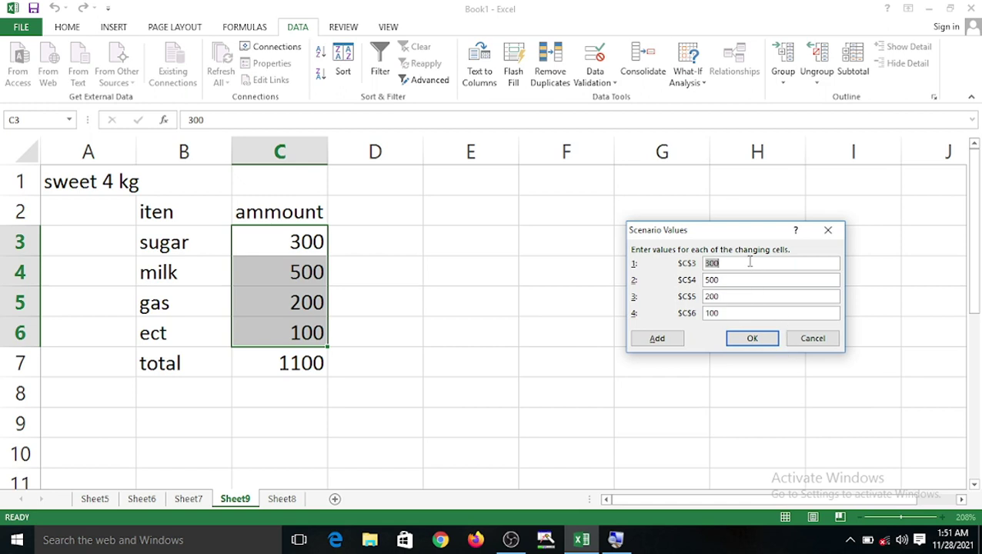
type("400")
key("Tab")
type("600")
key("Tab")
type("300")
key("Tab")
type("150")
left_click(775, 339)
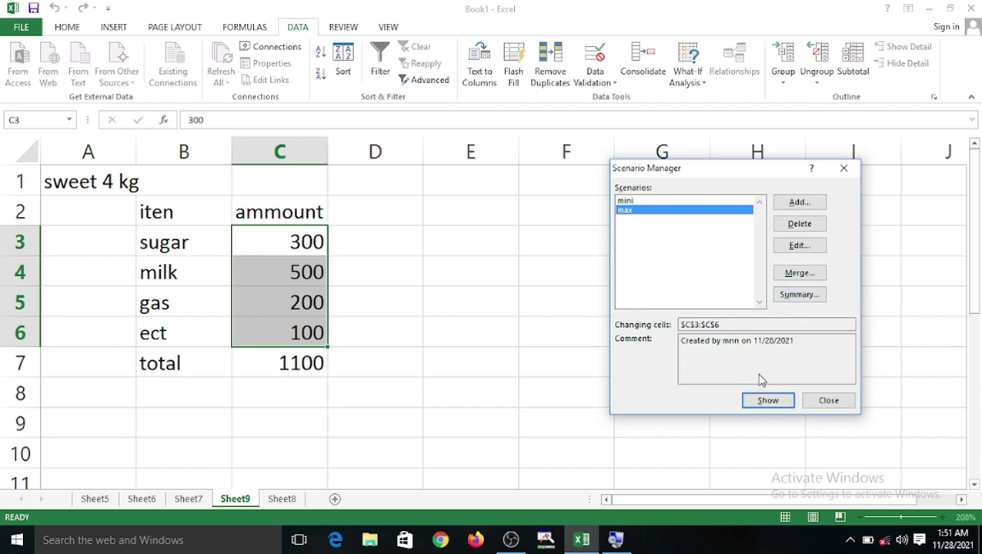
- Generate a Scenario summary report with C7 as the result cell and review its current, mini and max values
left_click(799, 295)
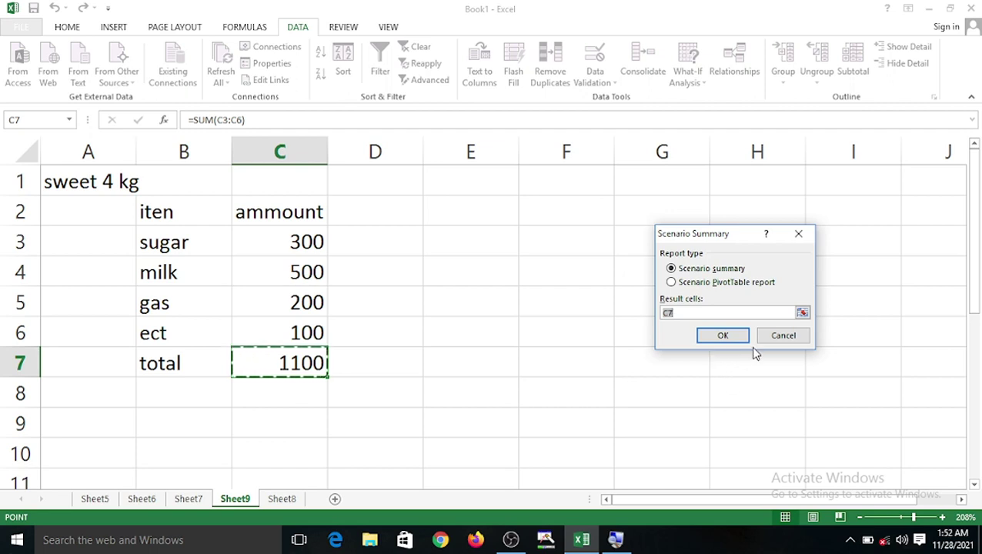
left_click(725, 336)
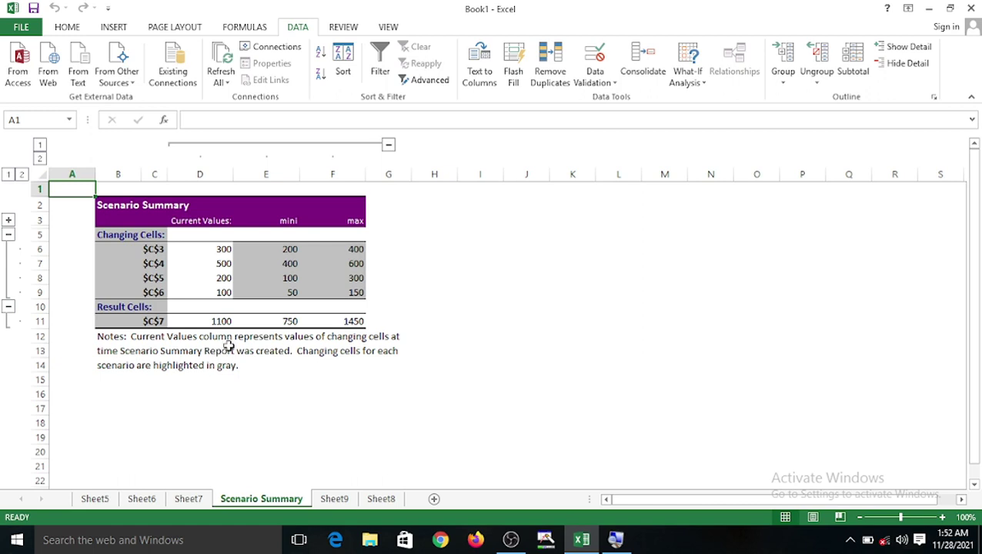
left_click_drag(214, 249, 213, 300)
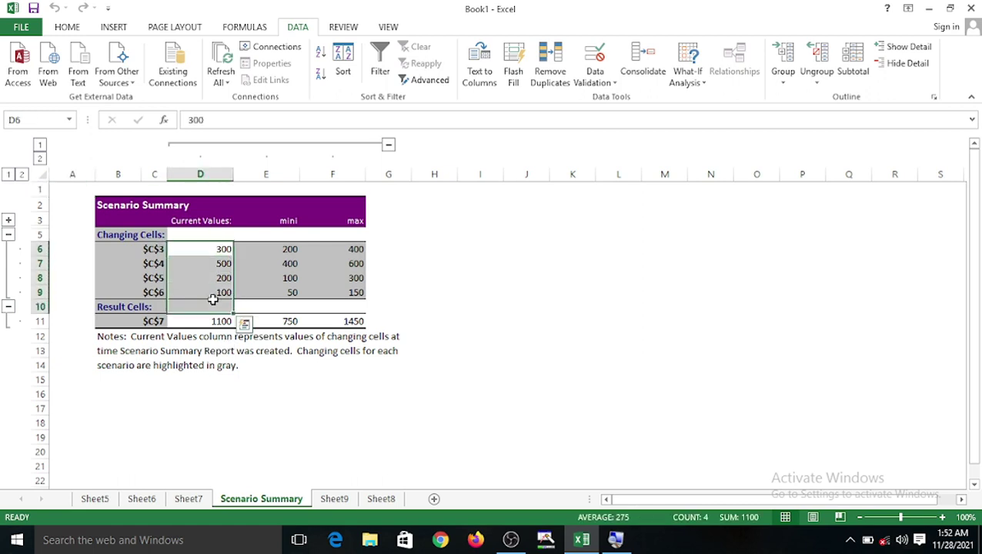
left_click_drag(281, 248, 286, 297)
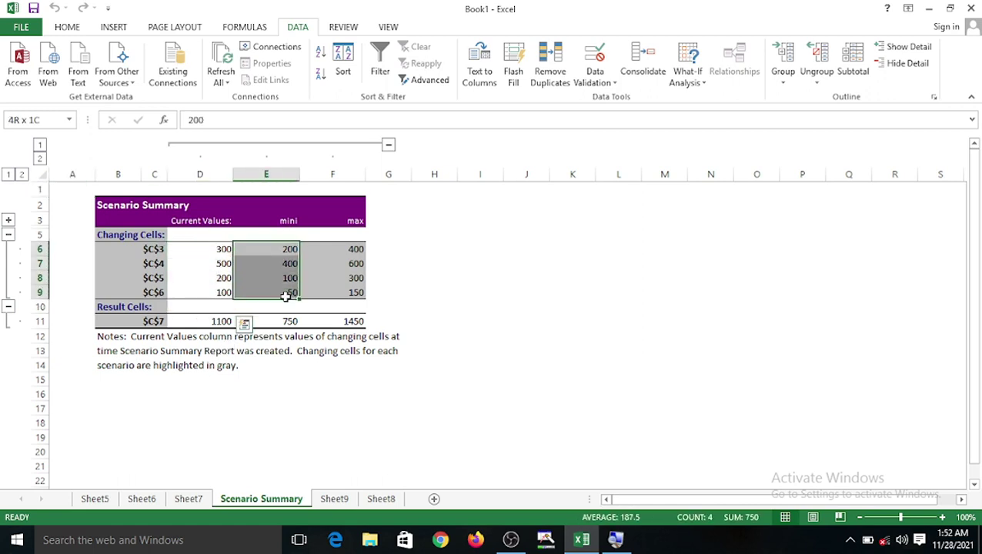
left_click_drag(343, 247, 348, 300)
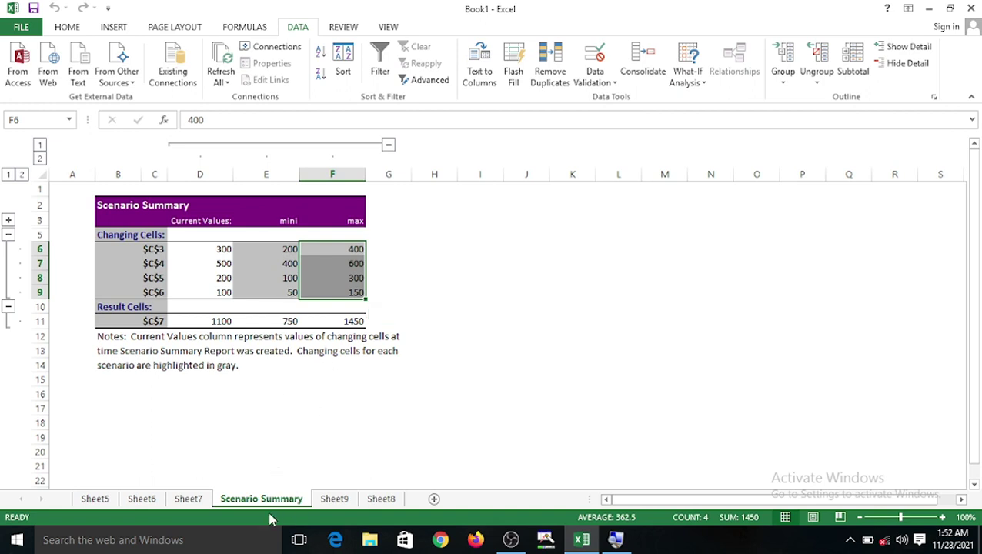
left_click(332, 500)
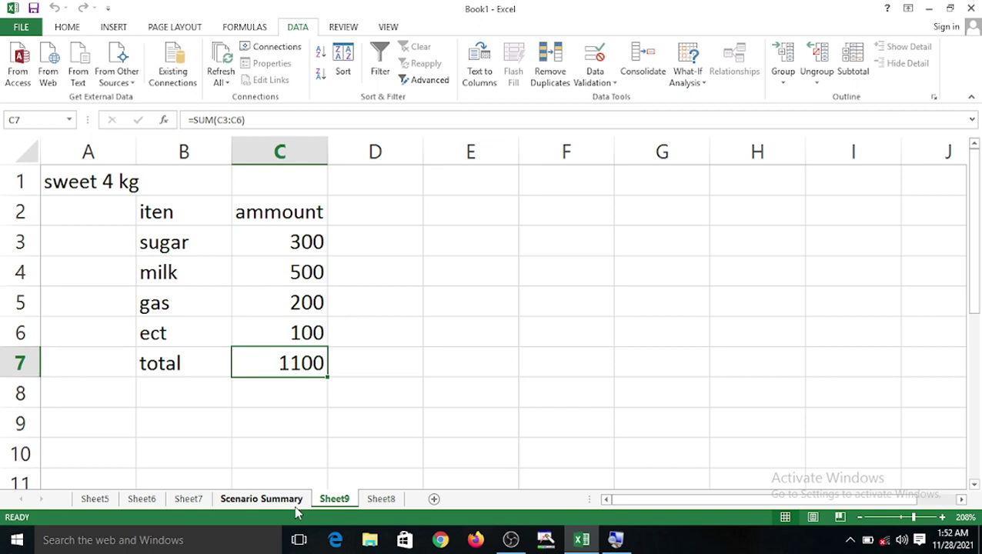
left_click(702, 83)
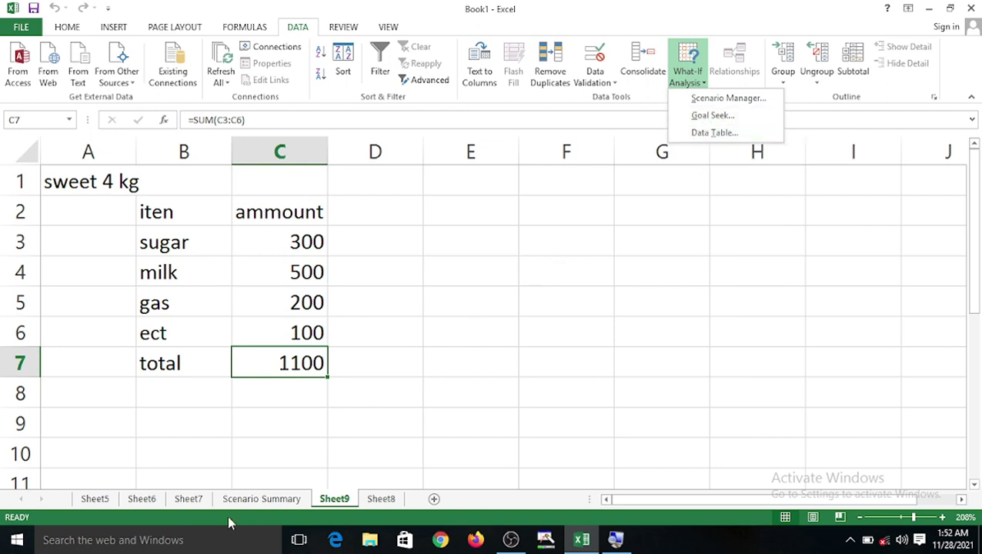
left_click(195, 508)
- Switch to the student marks on Sheet7 and select the total in cell F6
left_click(192, 500)
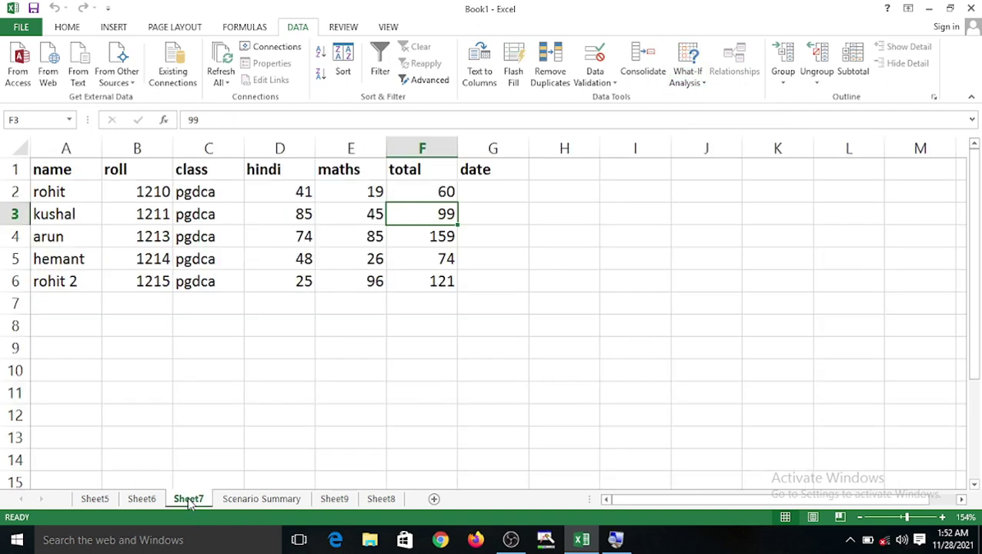
left_click(171, 364)
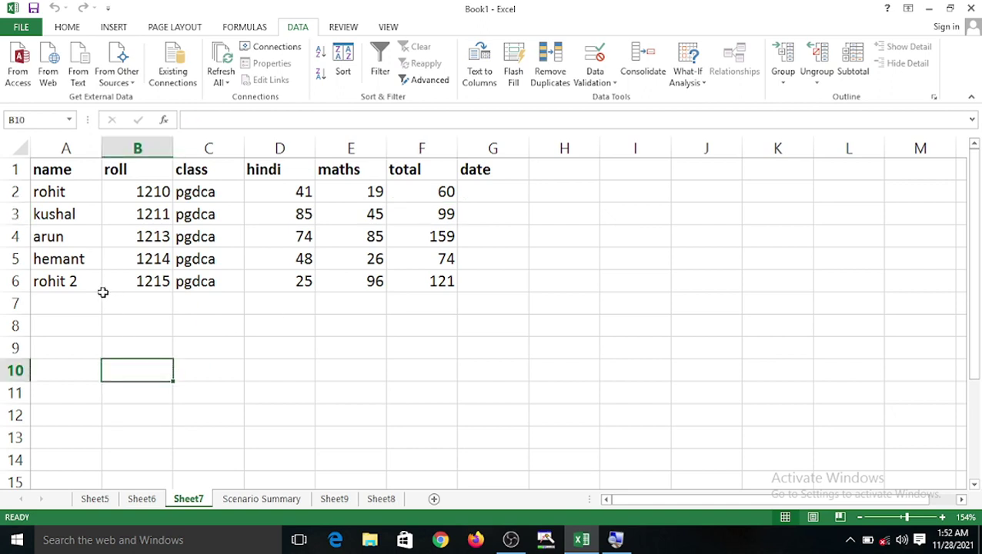
left_click(422, 283)
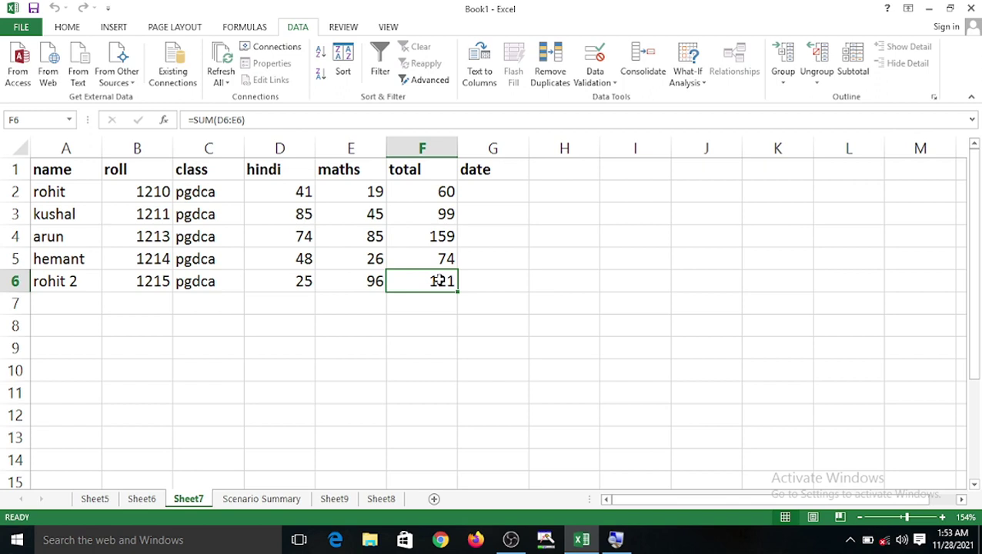
- Try to overwrite the total formula in F6 directly with the value 200
type("200")
key("Return")
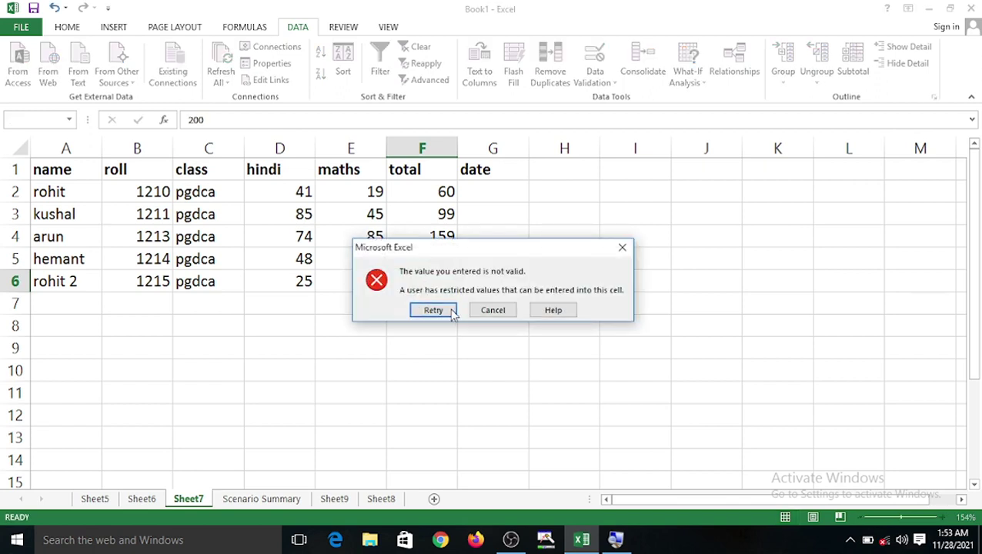
left_click(480, 313)
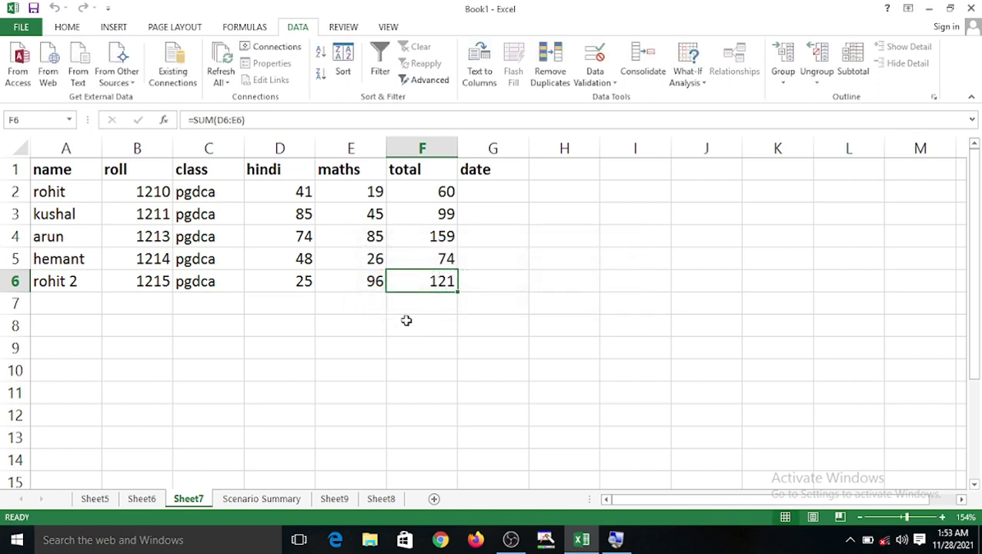
left_click(407, 311)
left_click(361, 281)
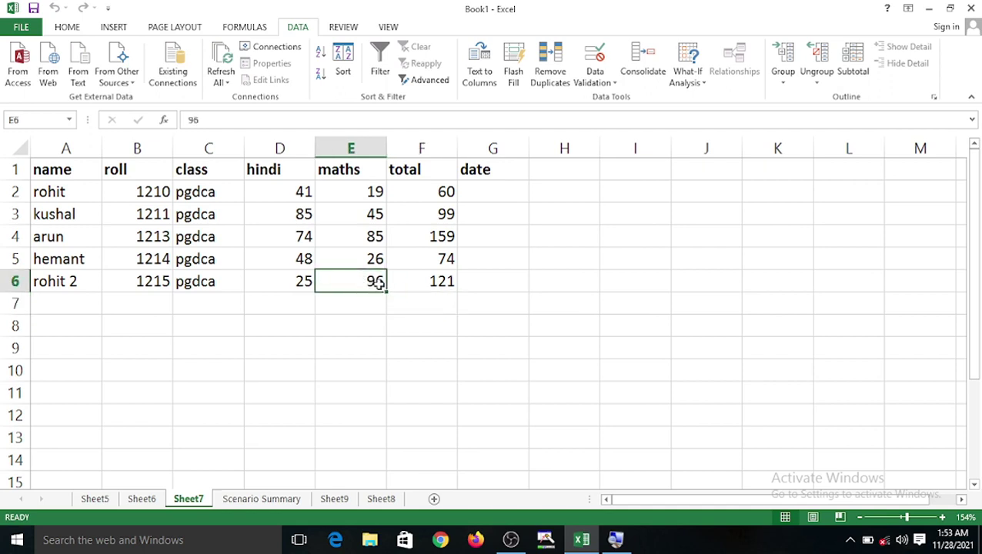
- Run Goal Seek to bring the total in F6 to 200 by changing the hindi mark in D6, and keep the solution
left_click(420, 277)
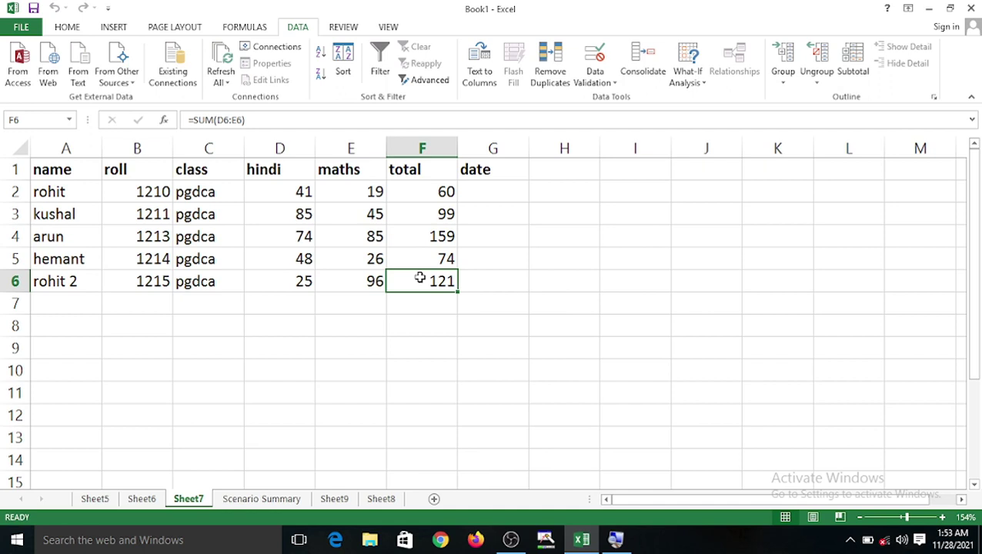
left_click(706, 82)
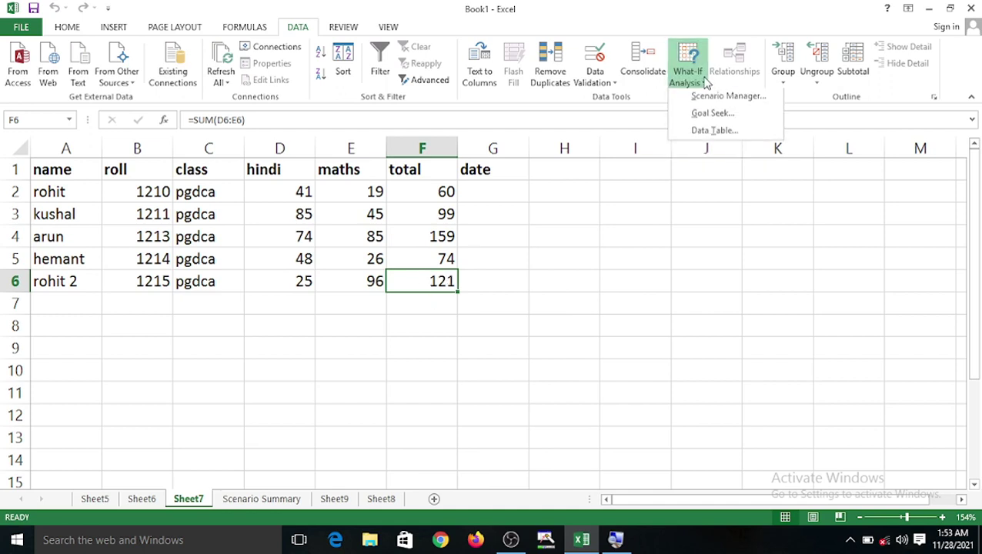
left_click(709, 113)
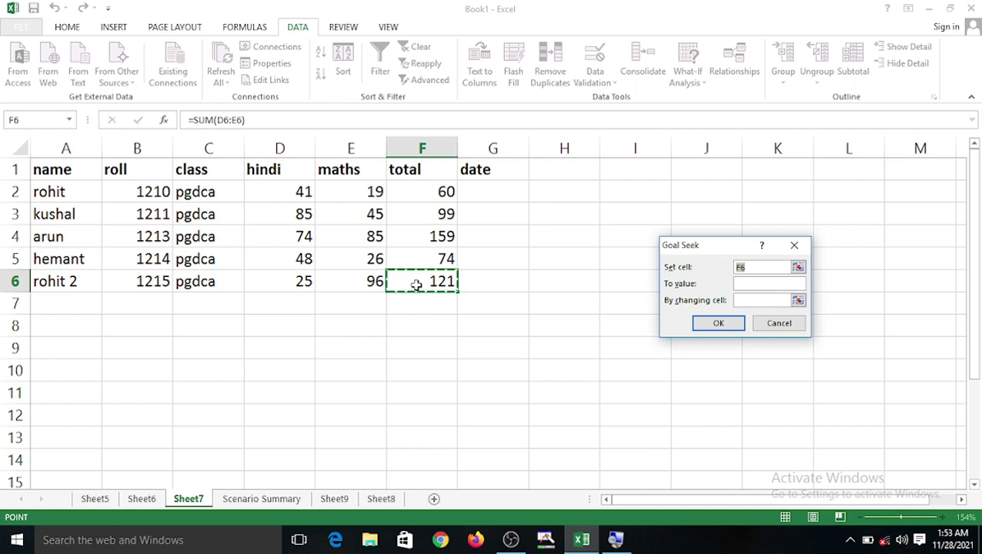
left_click(763, 284)
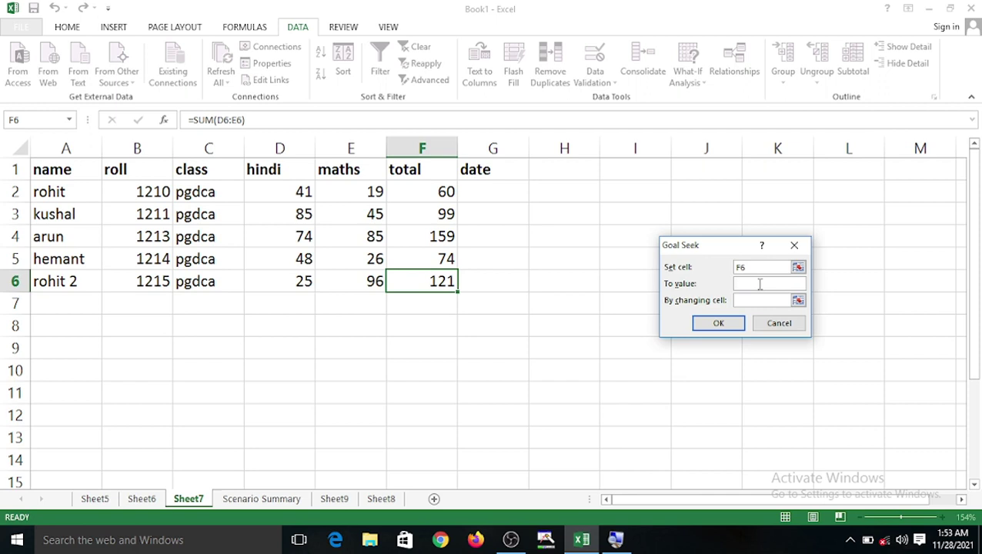
type("200")
left_click_drag(709, 252, 551, 226)
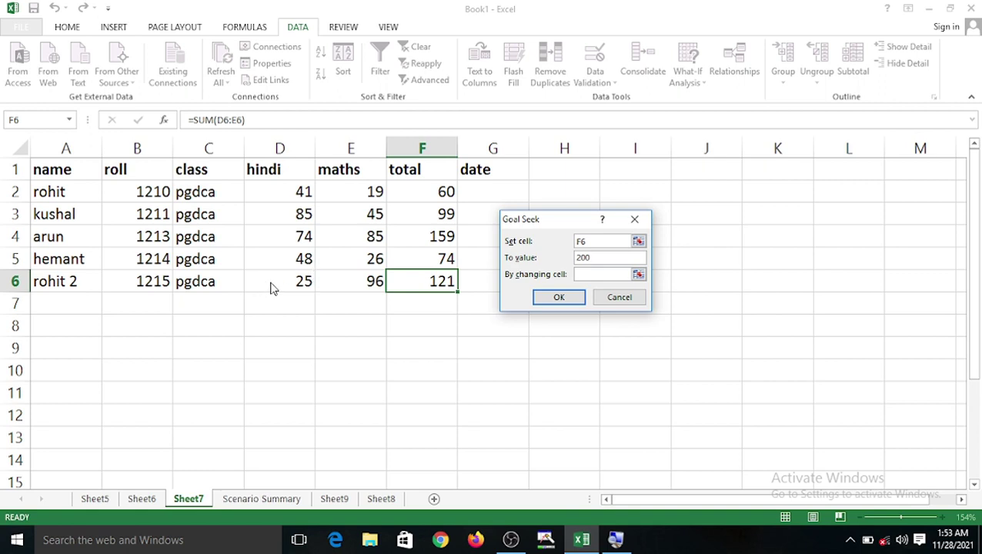
left_click(580, 274)
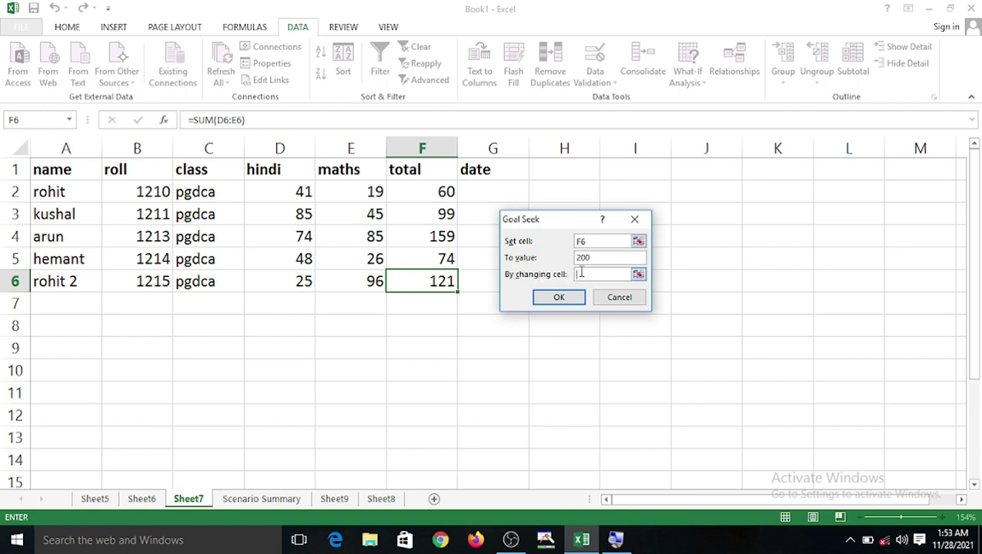
left_click(292, 282)
left_click(566, 297)
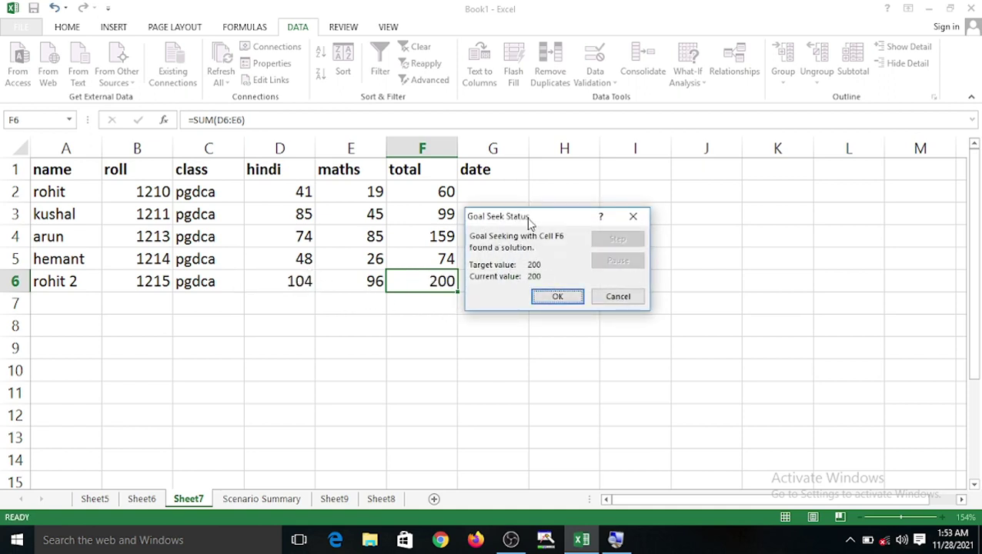
left_click_drag(543, 217, 670, 167)
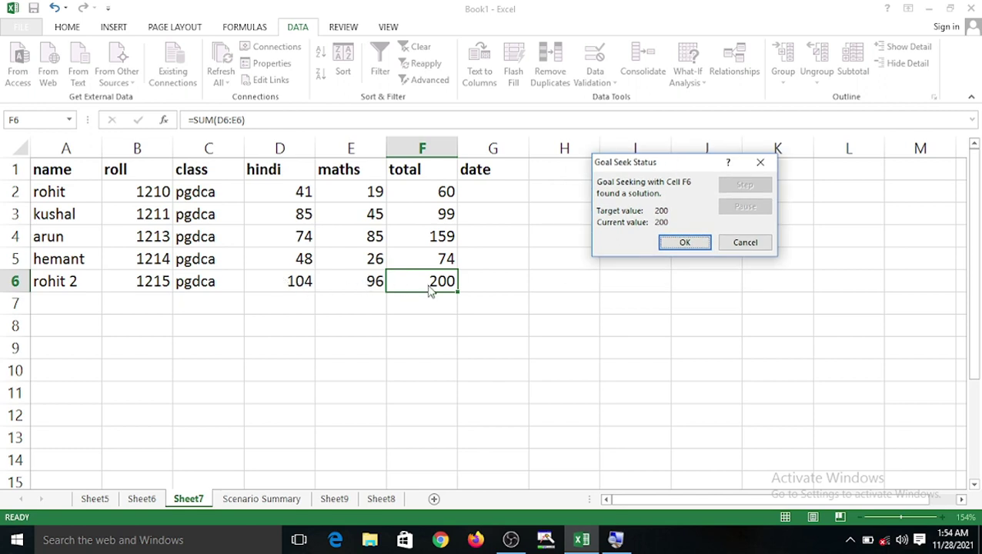
left_click(684, 242)
left_click(377, 366)
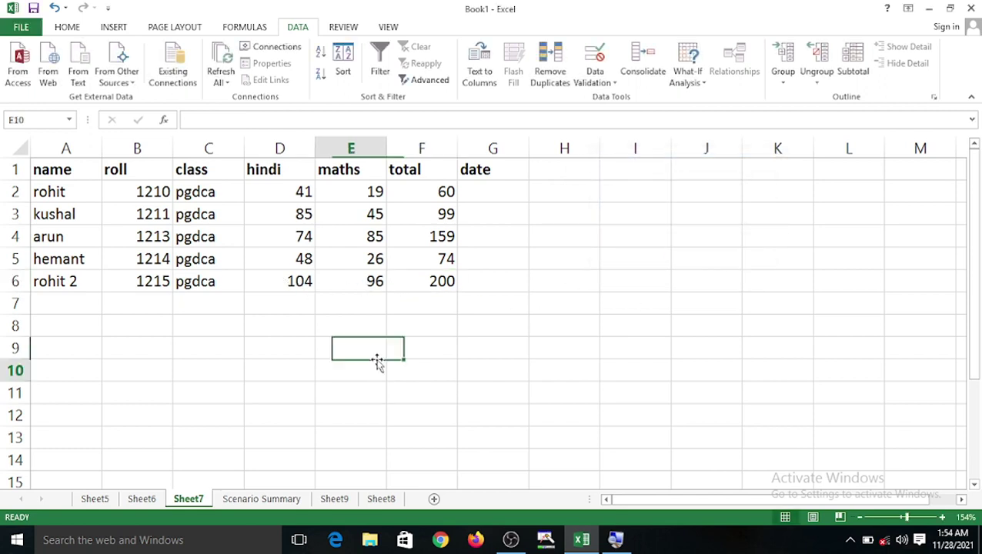
- Run Goal Seek to bring the total in F5 to 200 by changing the maths mark in E5, and keep the solution
left_click(427, 265)
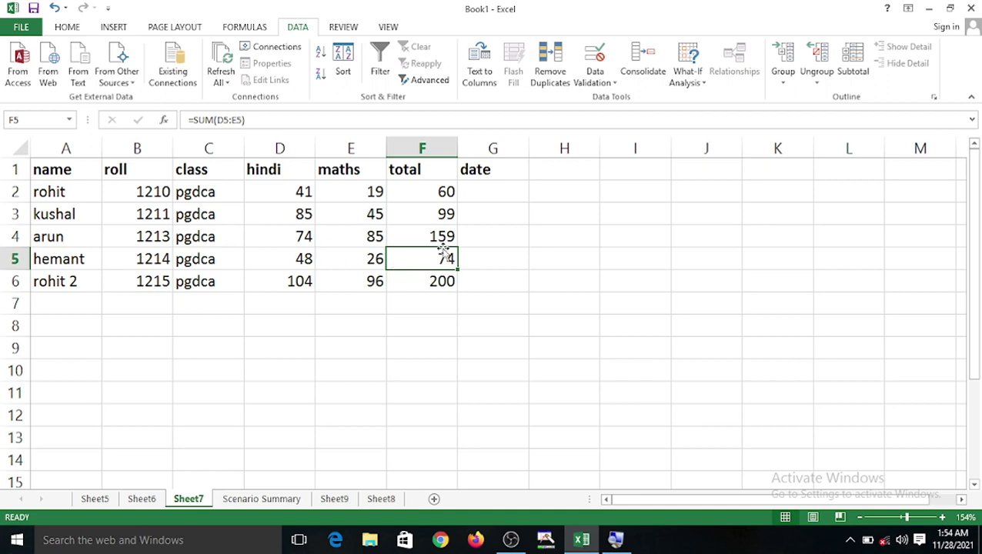
left_click(784, 87)
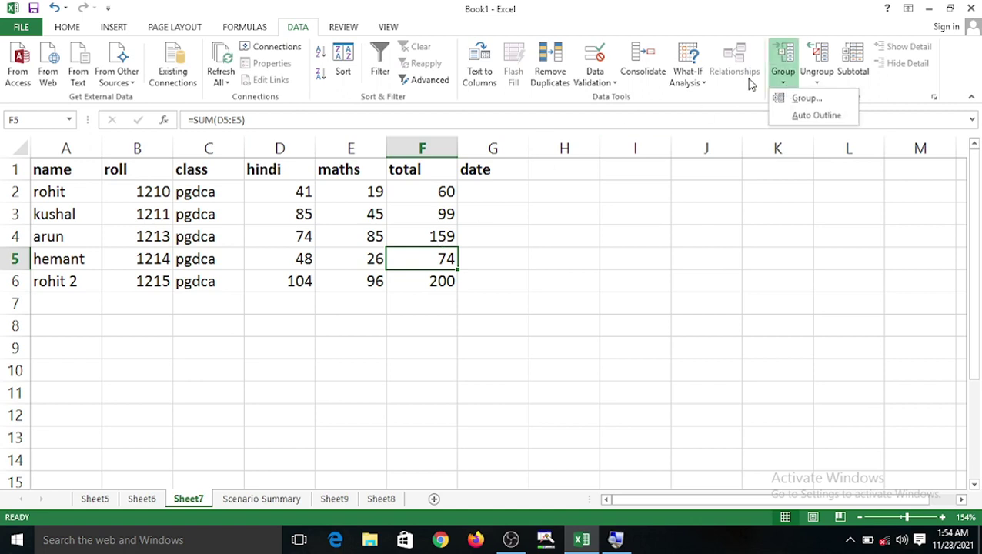
left_click(686, 85)
left_click(686, 84)
left_click(701, 117)
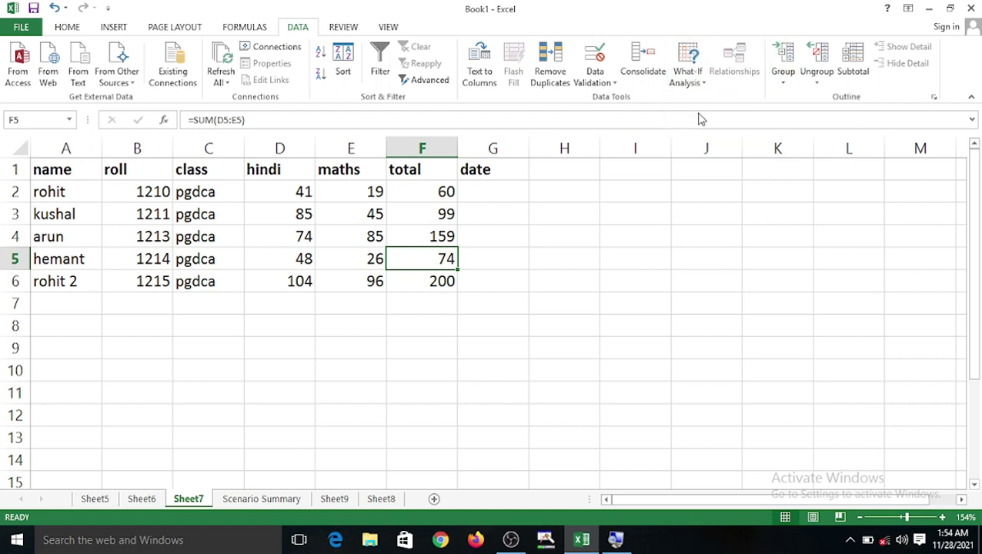
left_click_drag(682, 170, 578, 164)
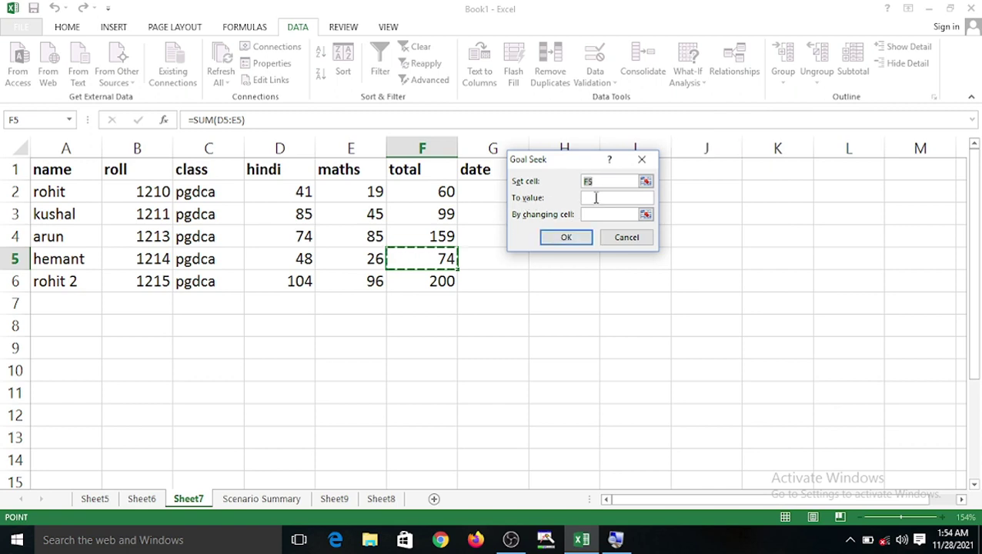
left_click(595, 198)
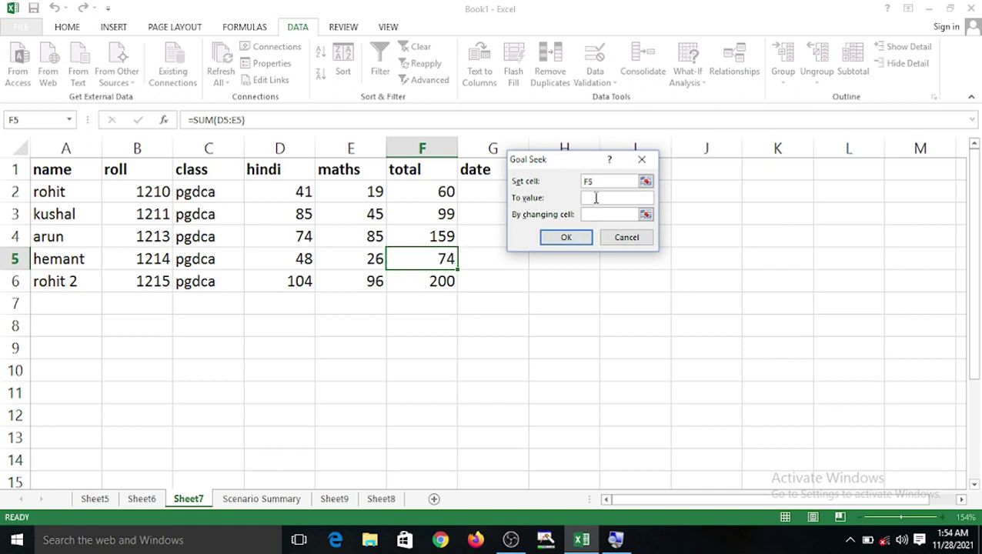
type("200")
left_click(589, 214)
left_click(347, 259)
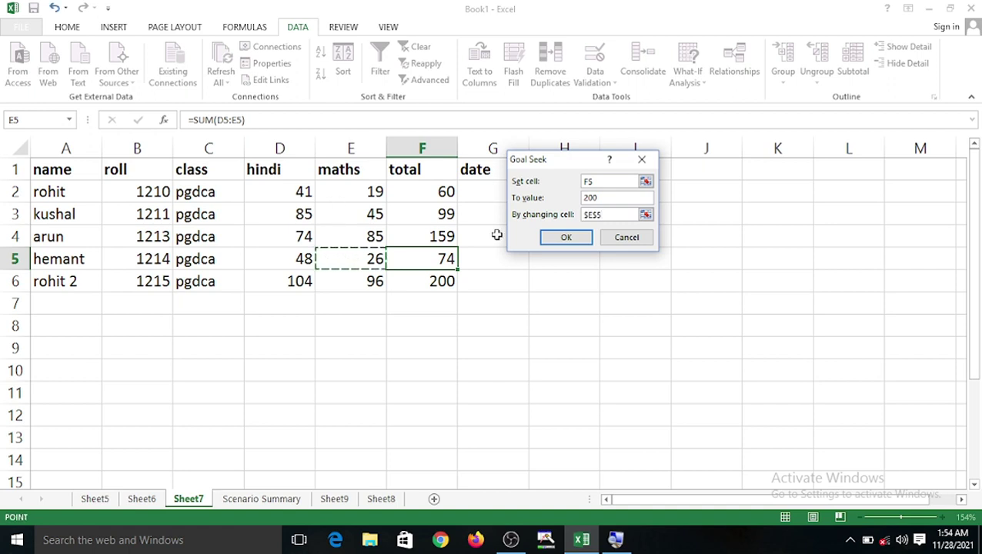
left_click(565, 238)
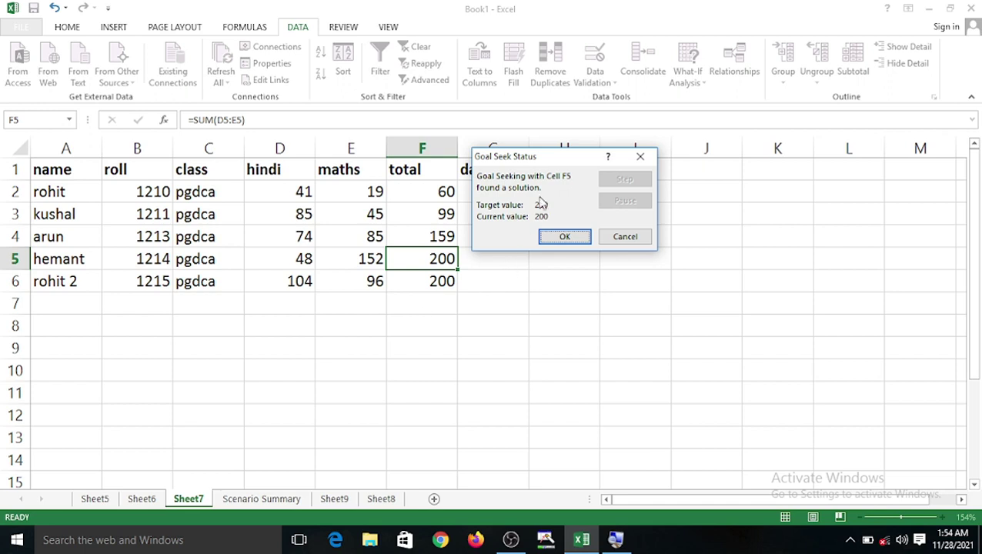
left_click(570, 236)
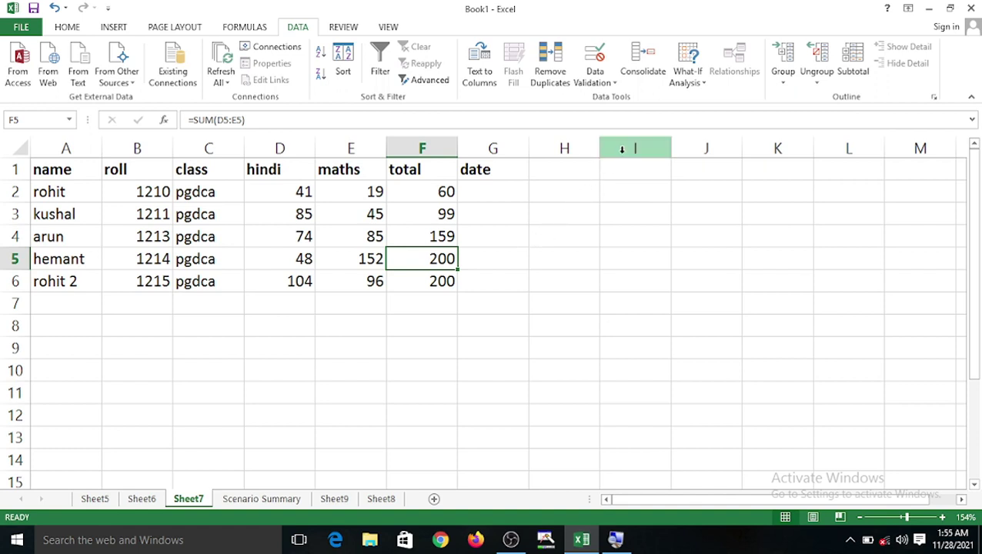
left_click(697, 80)
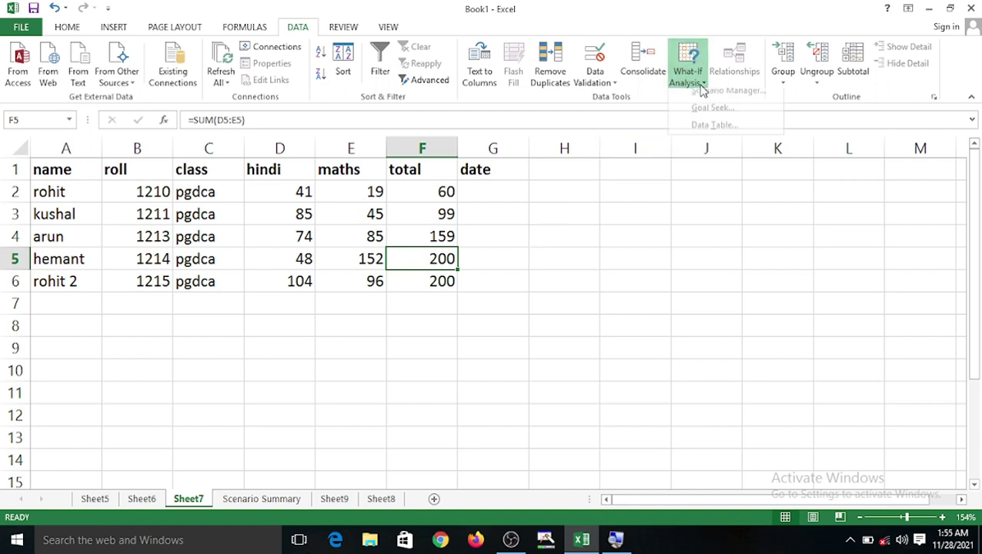
left_click(705, 135)
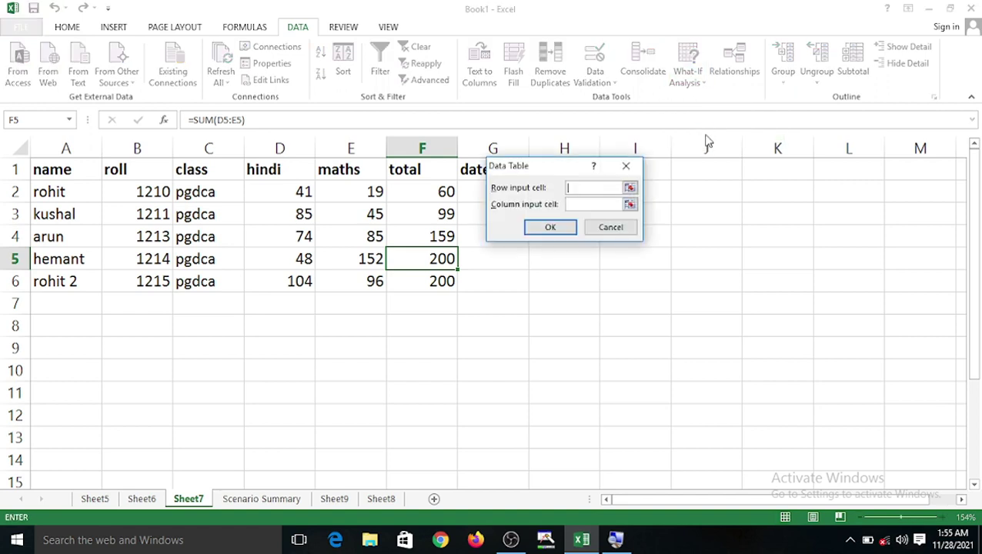
left_click(610, 228)
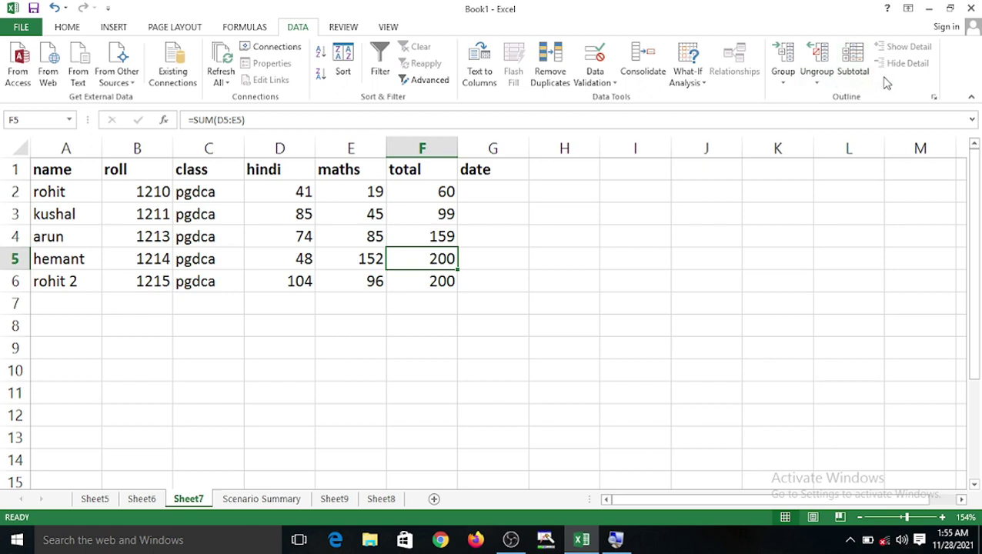
- Try to create a What-If Data Table over B2:G6 with F2 as row input cell and F4 as column input cell
left_click(272, 223)
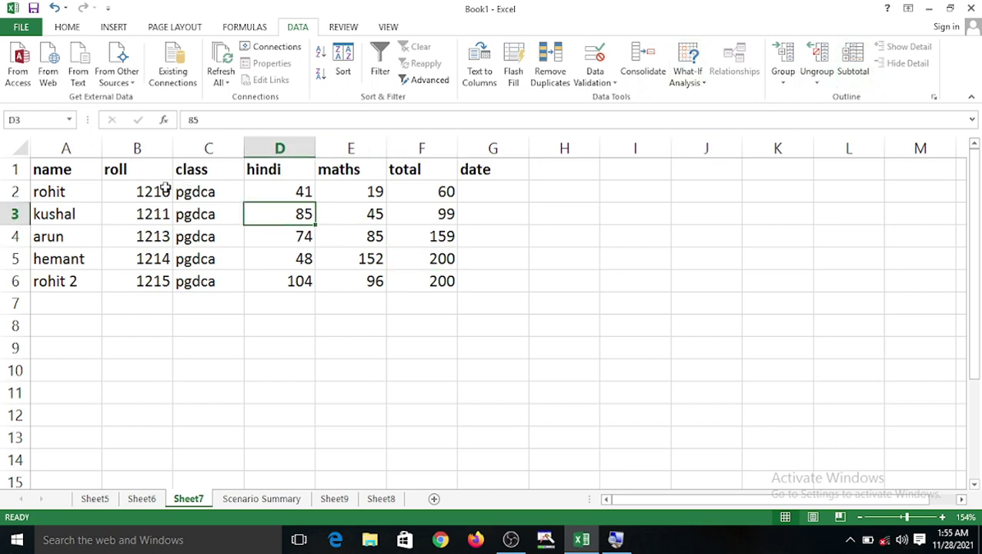
left_click_drag(164, 189, 473, 280)
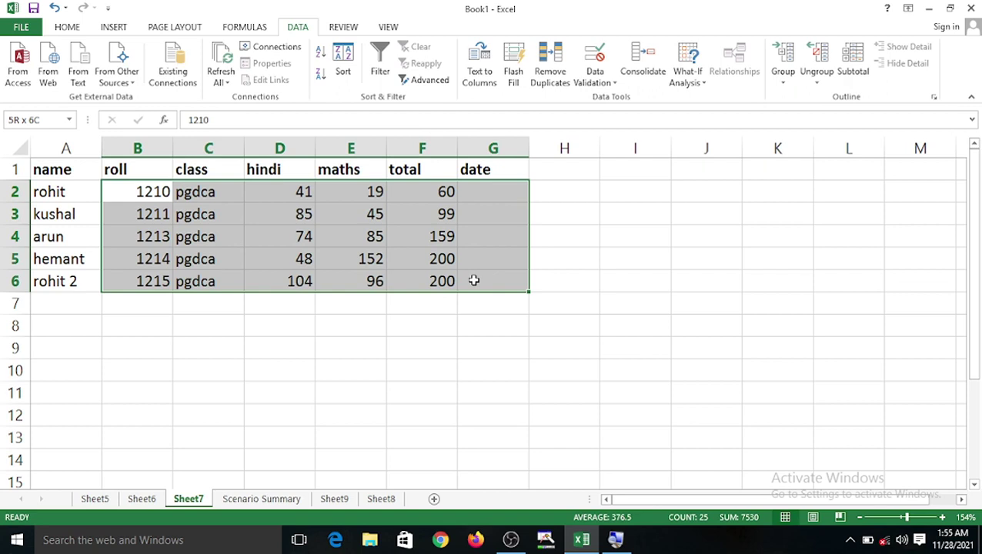
left_click(692, 83)
left_click(697, 136)
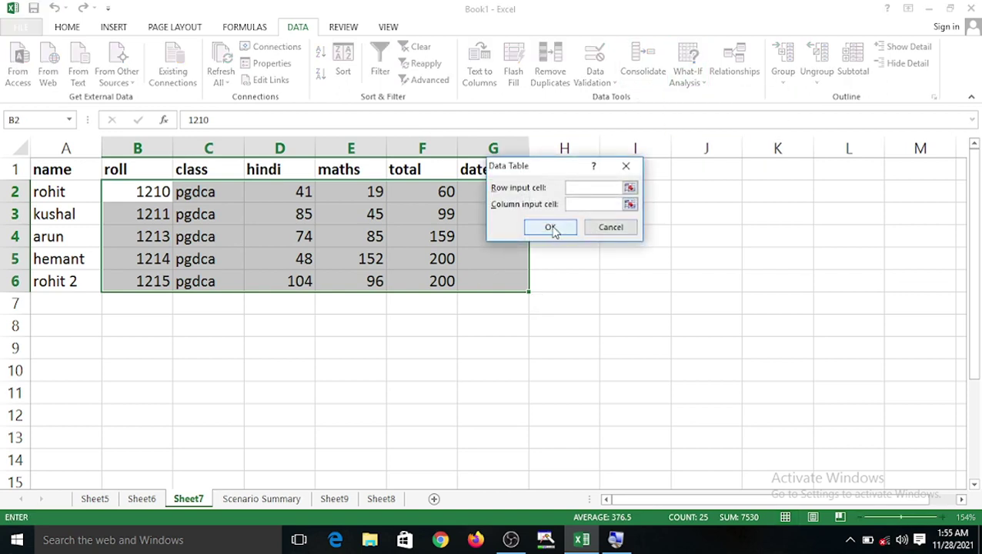
left_click(412, 191)
left_click(573, 204)
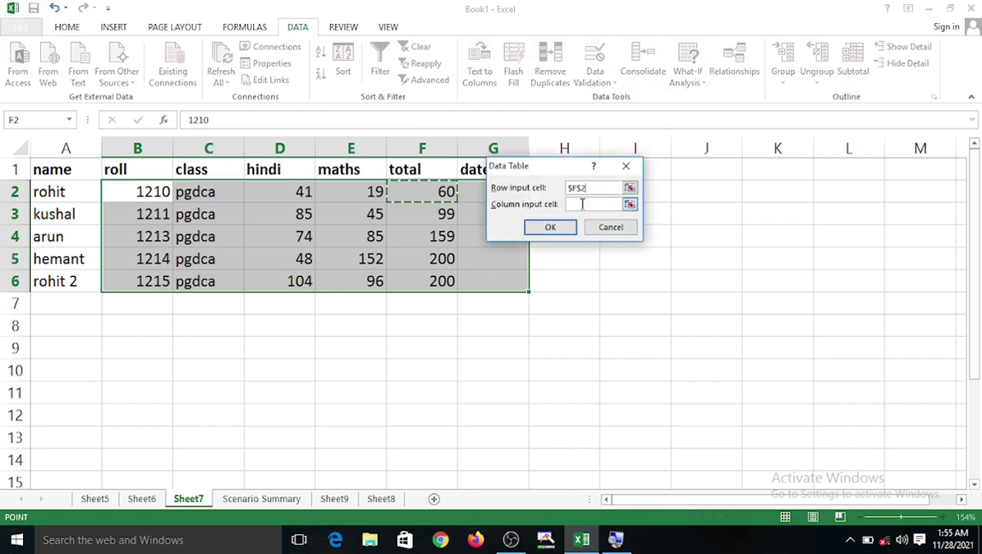
left_click(428, 237)
left_click(550, 226)
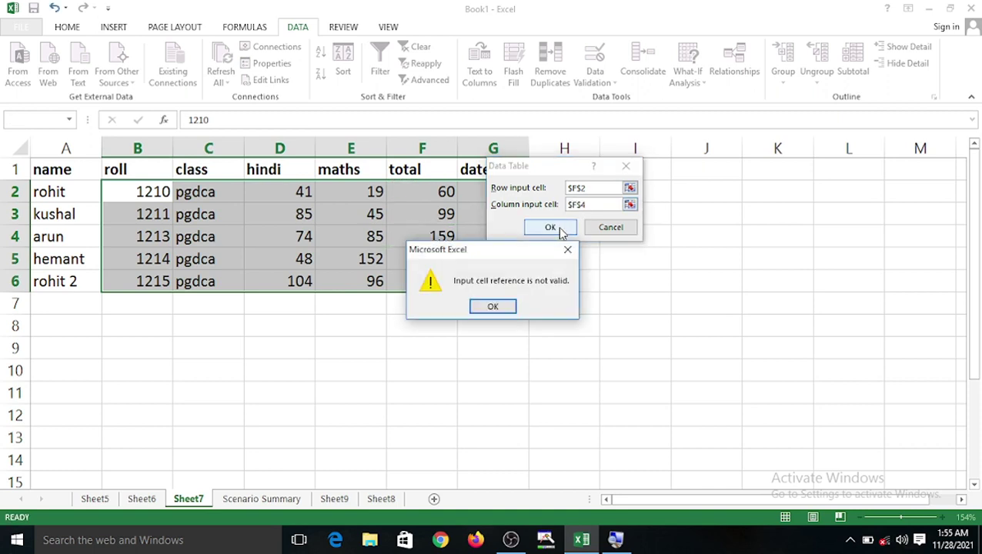
left_click(492, 304)
left_click(608, 228)
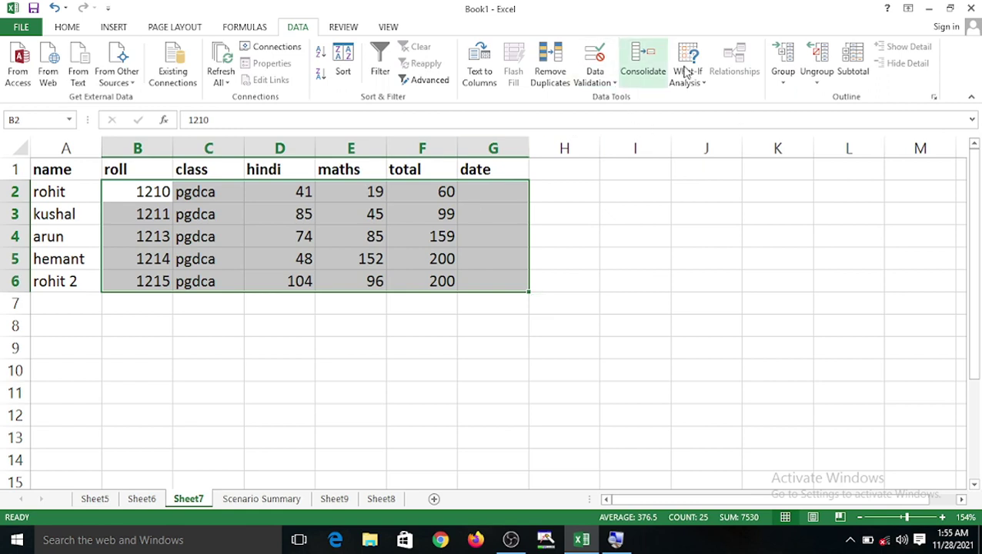
- Review the Remove Duplicates column options for the marks data, then close them without applying and clear the selection
left_click(551, 73)
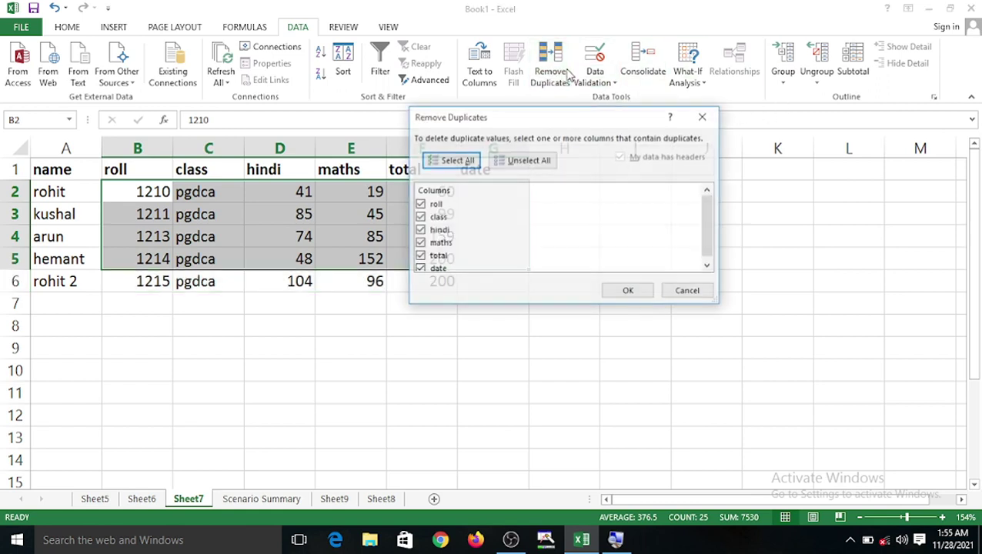
left_click(696, 290)
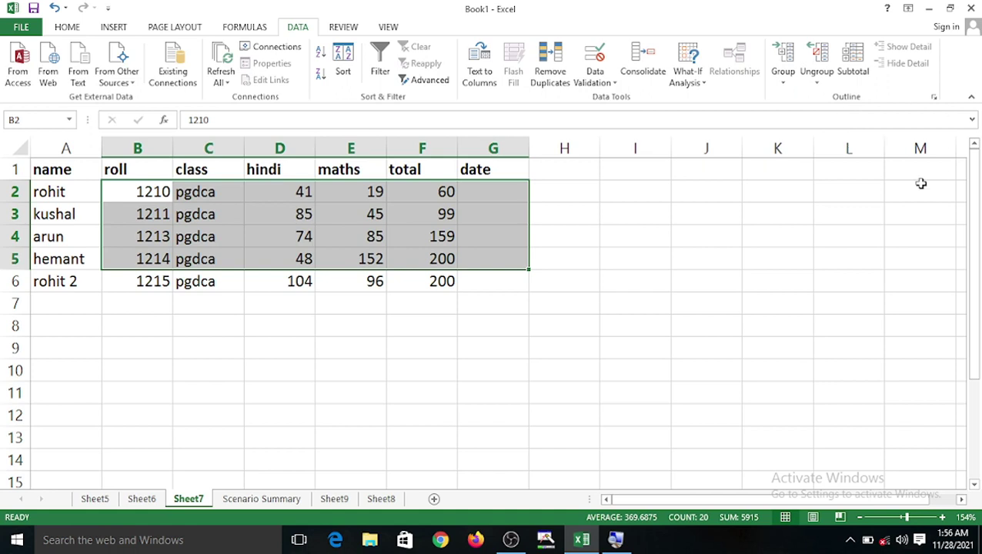
left_click(703, 185)
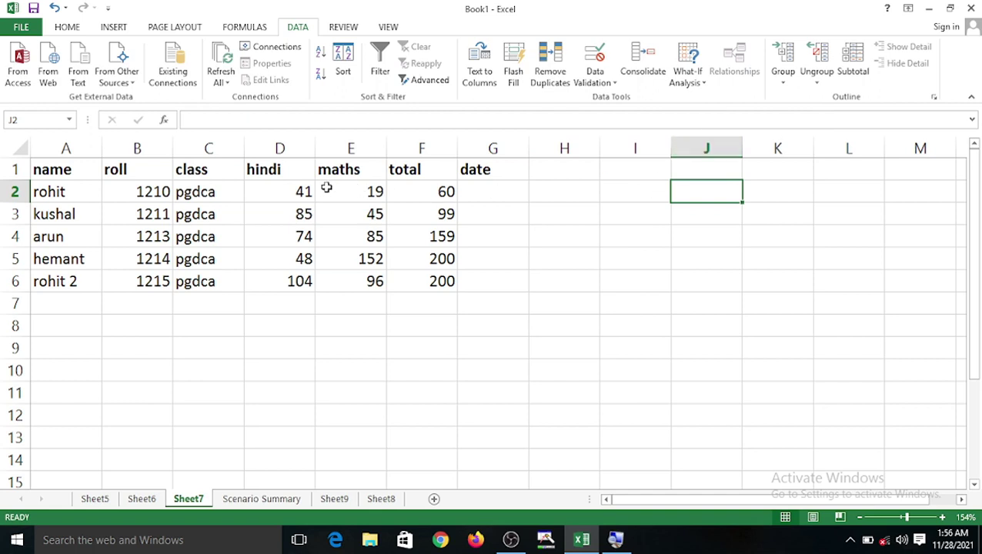
- Group rows 2 to 6 of the student marks by rows and collapse the group
left_click_drag(65, 191, 432, 282)
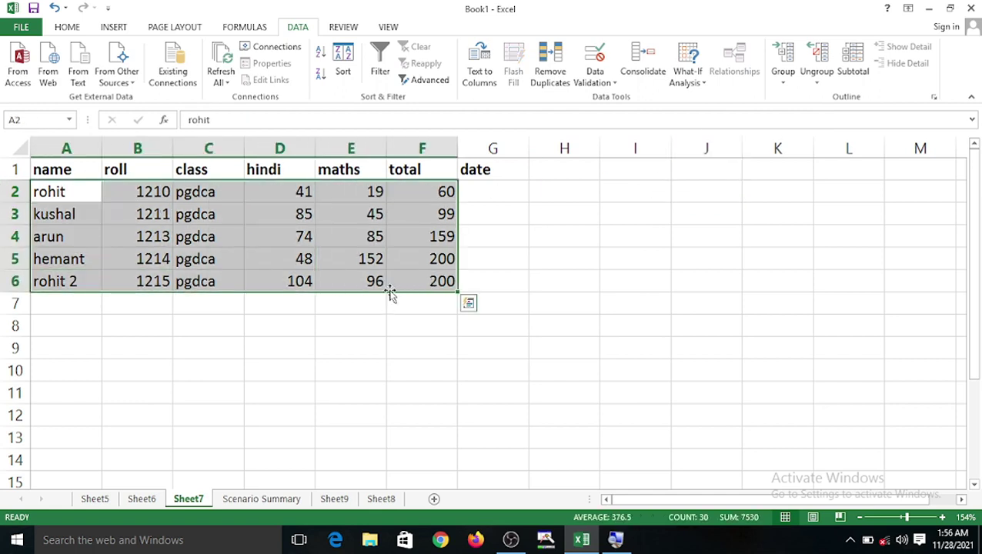
left_click(793, 83)
left_click(796, 96)
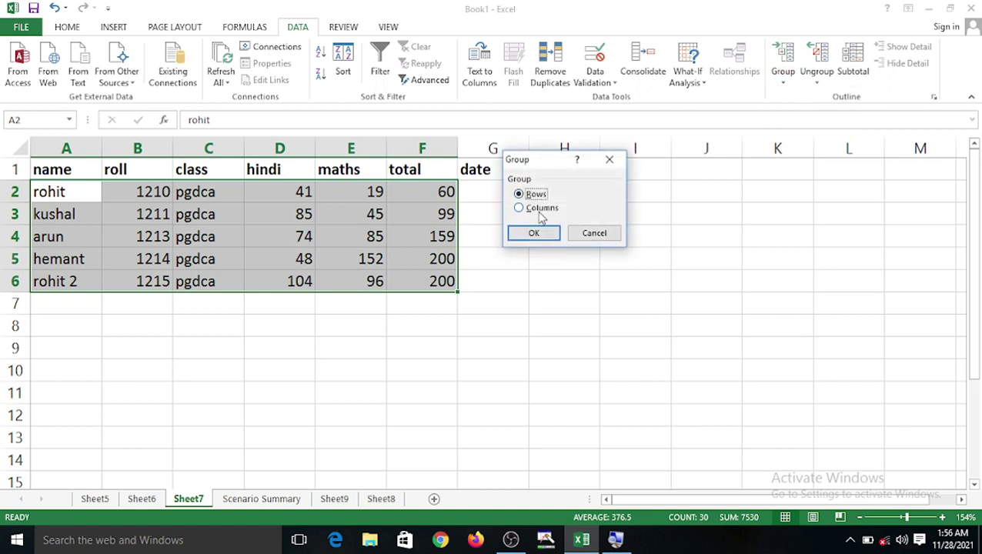
left_click(531, 232)
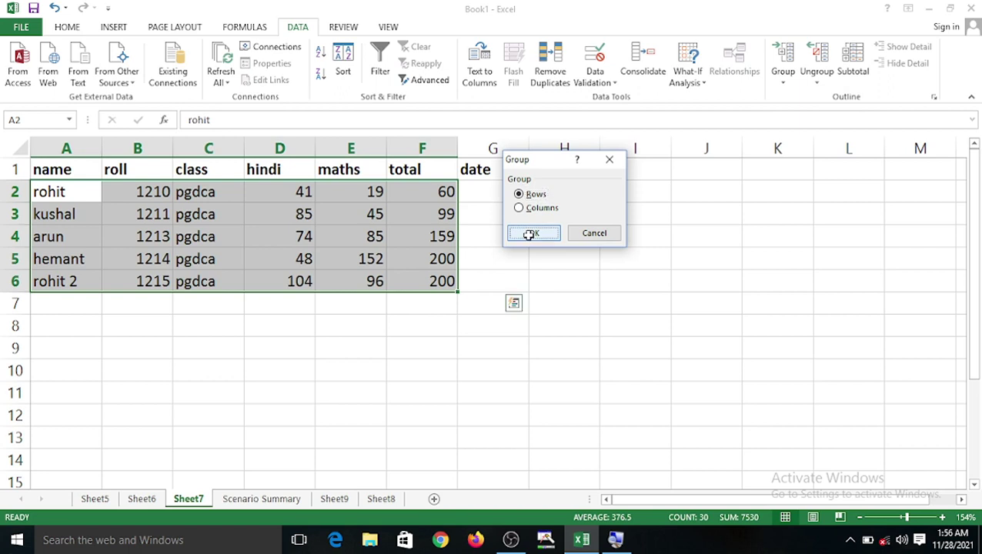
left_click(17, 308)
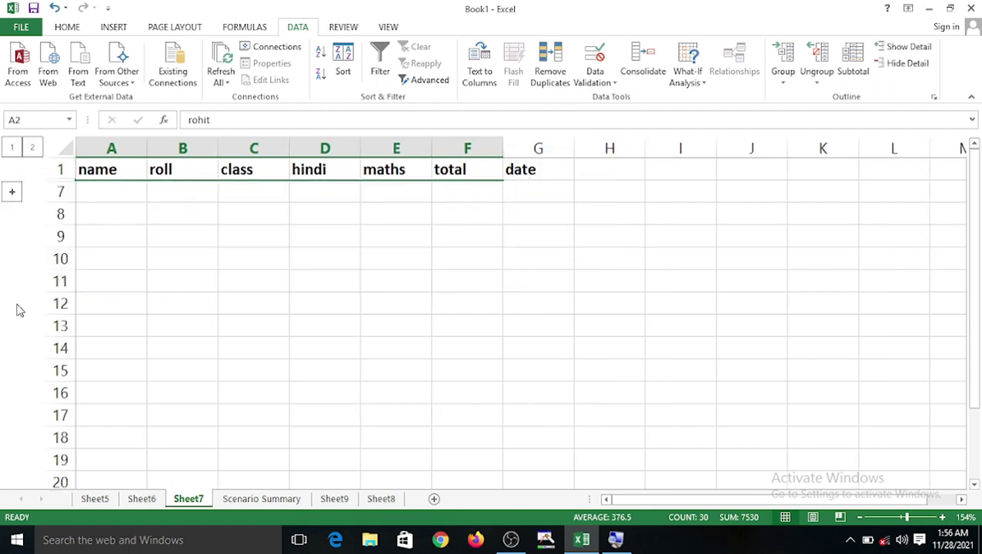
left_click(337, 274)
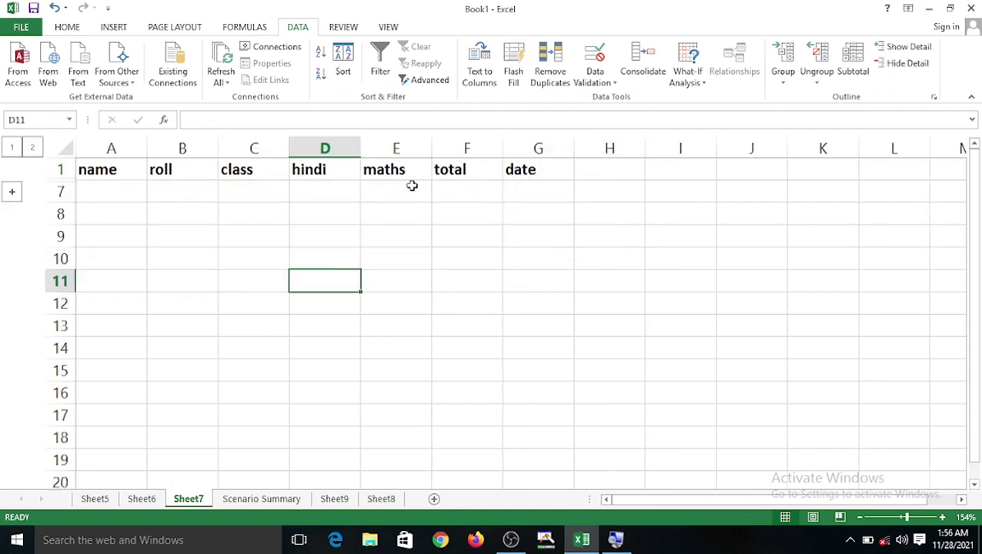
- Expand the grouped student rows to view them and collapse them again
left_click(11, 191)
left_click(339, 275)
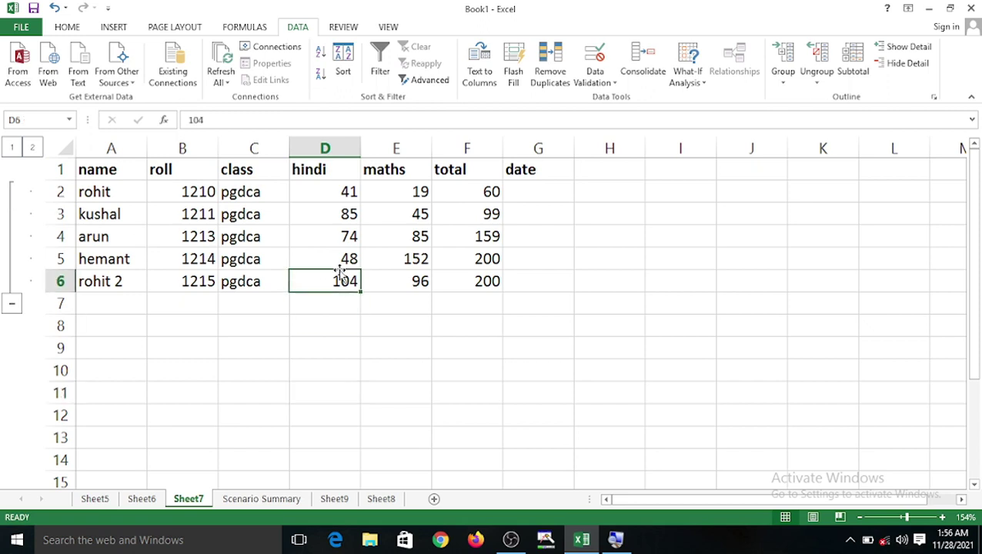
left_click(12, 303)
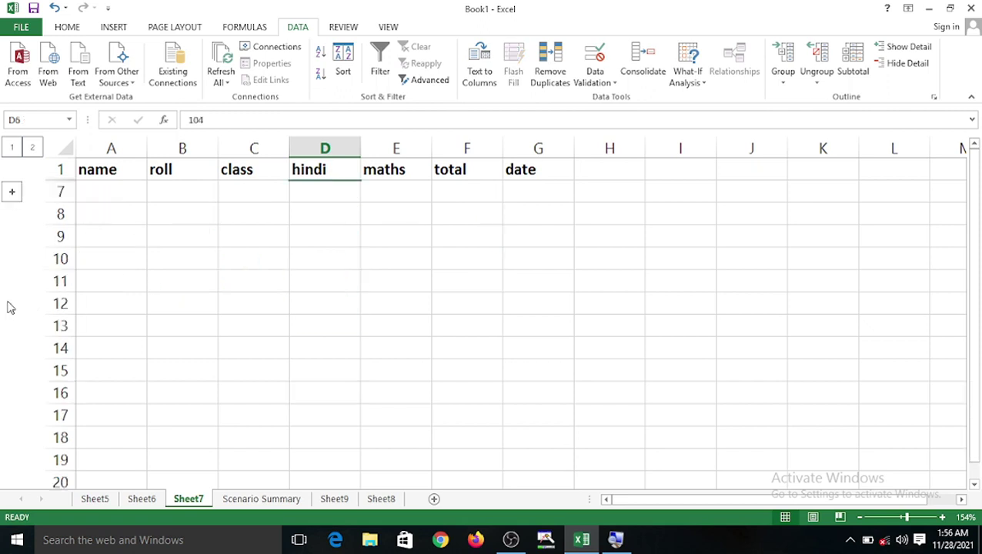
left_click(224, 252)
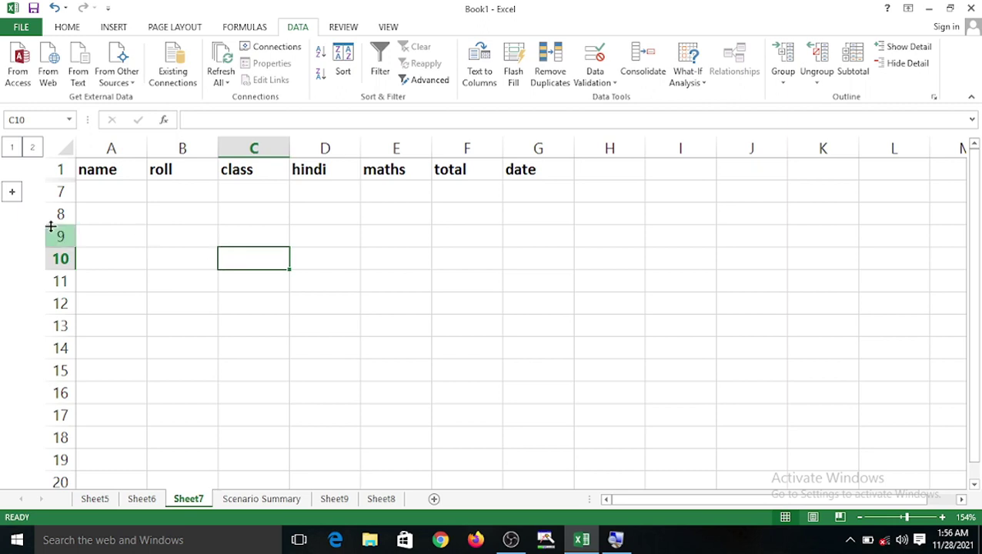
left_click(785, 81)
left_click(805, 98)
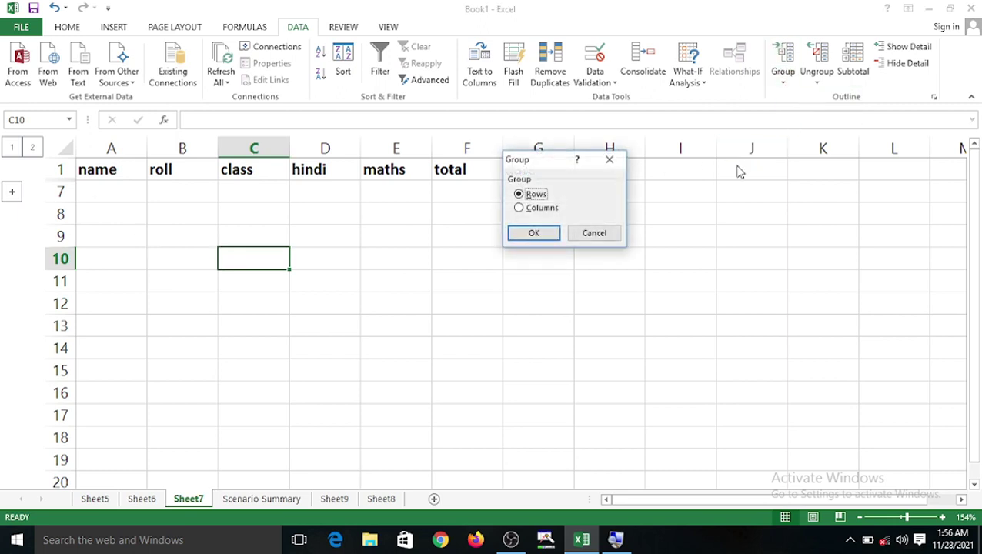
left_click(580, 233)
- Expand the grouped student rows and ungroup rows 2 to 6 by rows
left_click(13, 192)
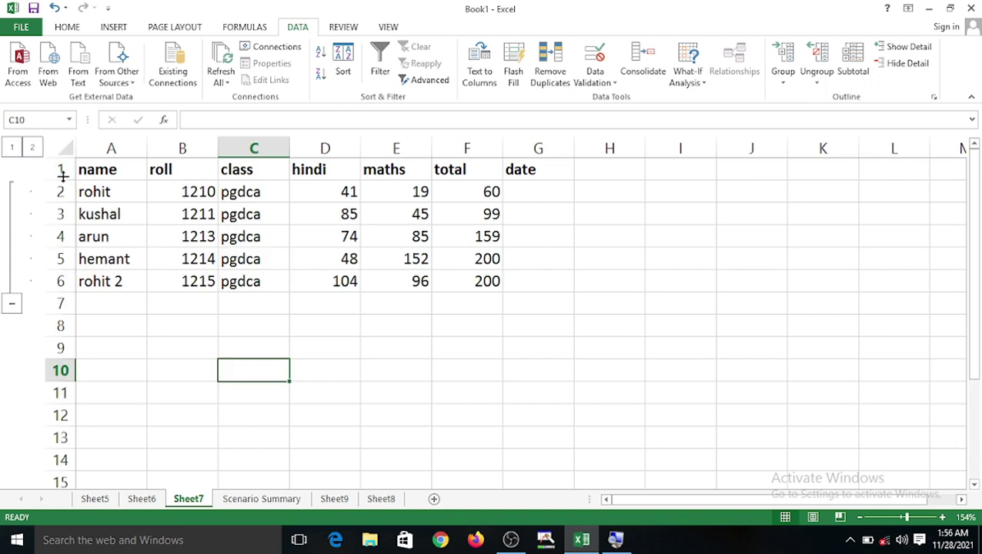
left_click(816, 54)
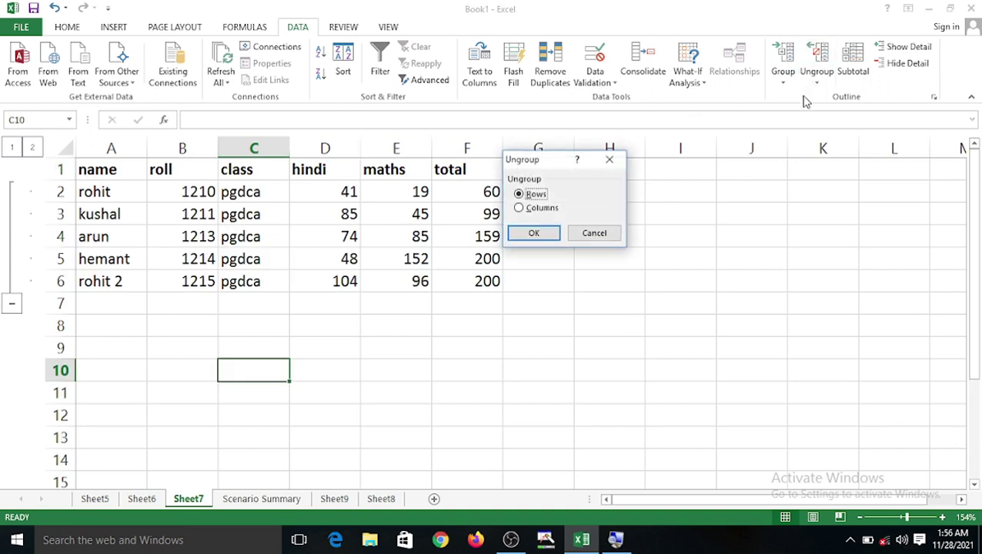
left_click(533, 233)
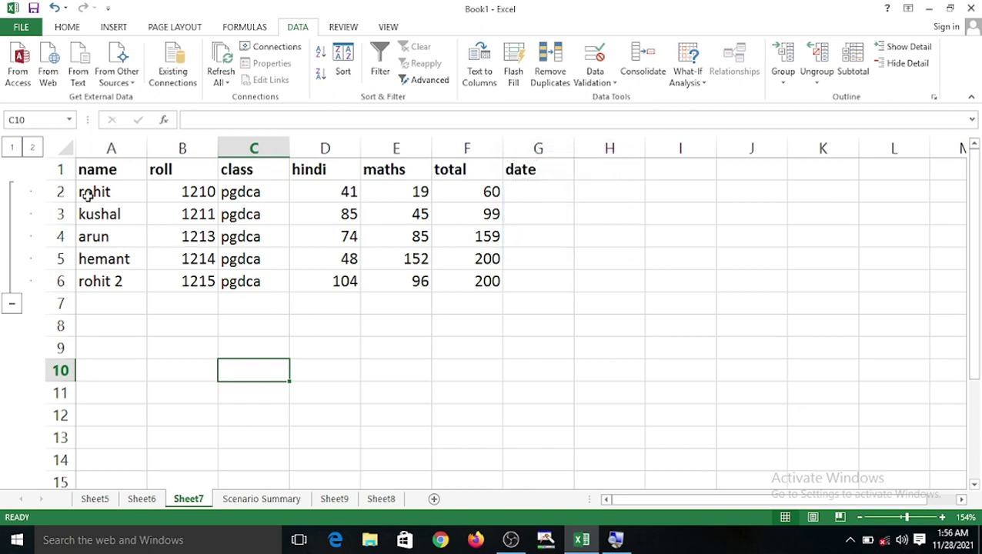
left_click_drag(87, 189, 504, 283)
left_click(825, 60)
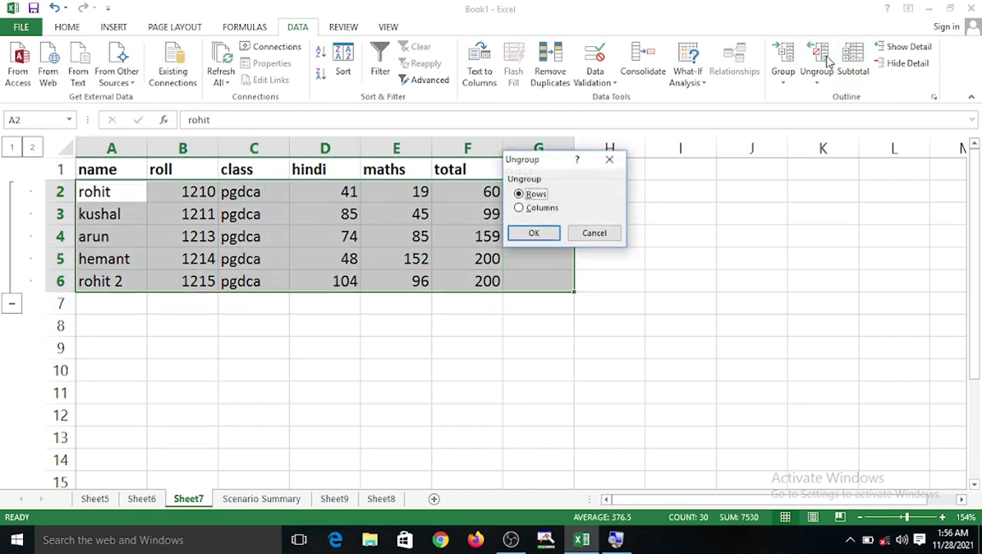
left_click(533, 231)
left_click(354, 283)
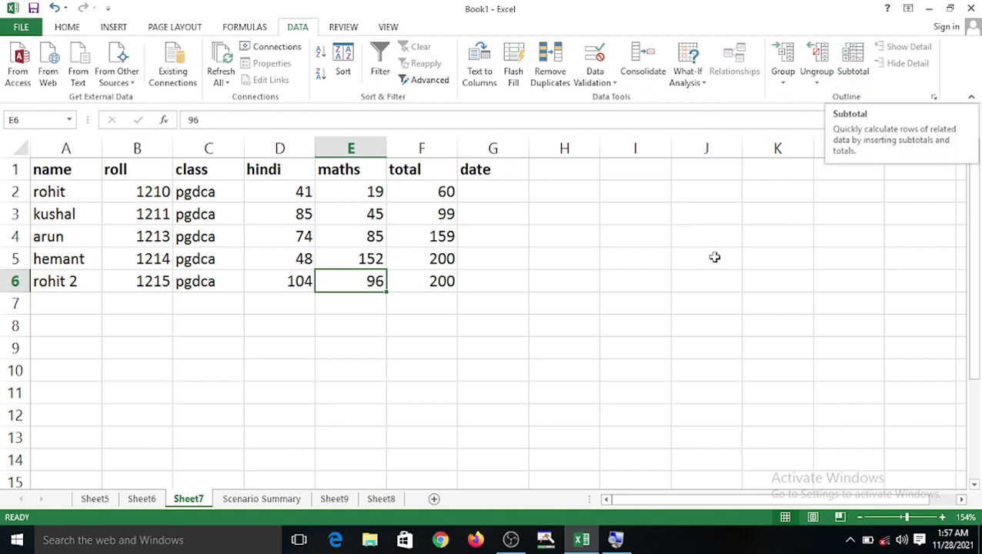
- Add a new worksheet and enter the heading item in D2 with tea below it in D3
left_click(434, 499)
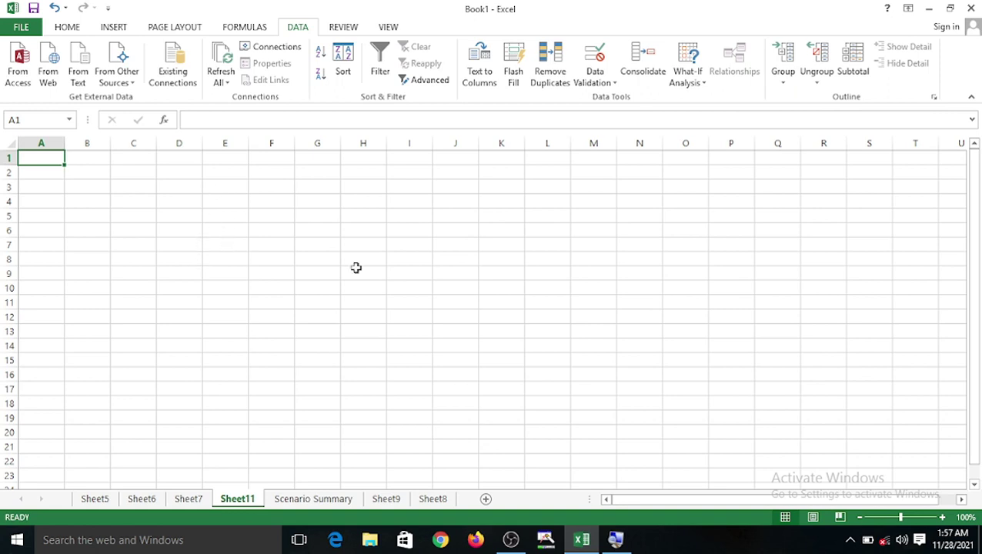
left_click(907, 517)
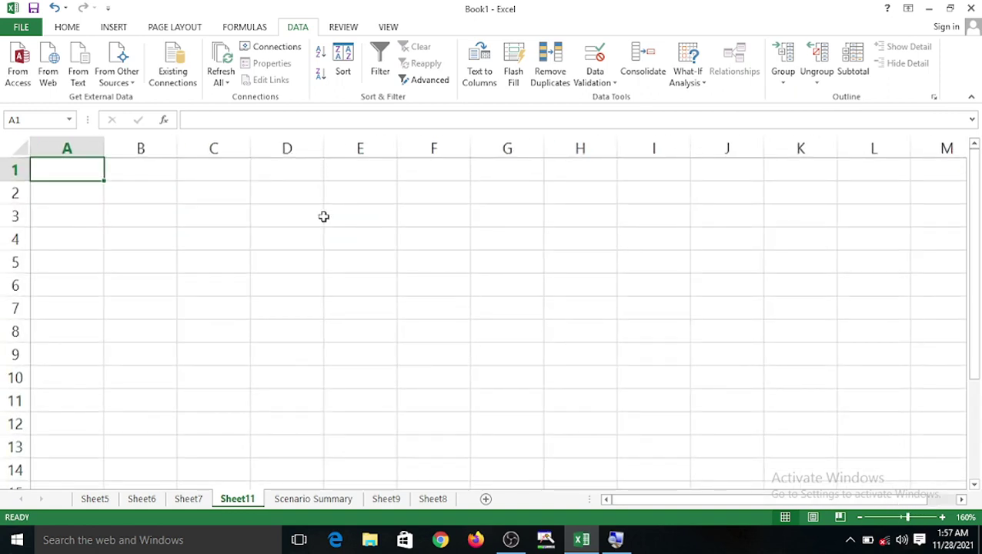
left_click(264, 191)
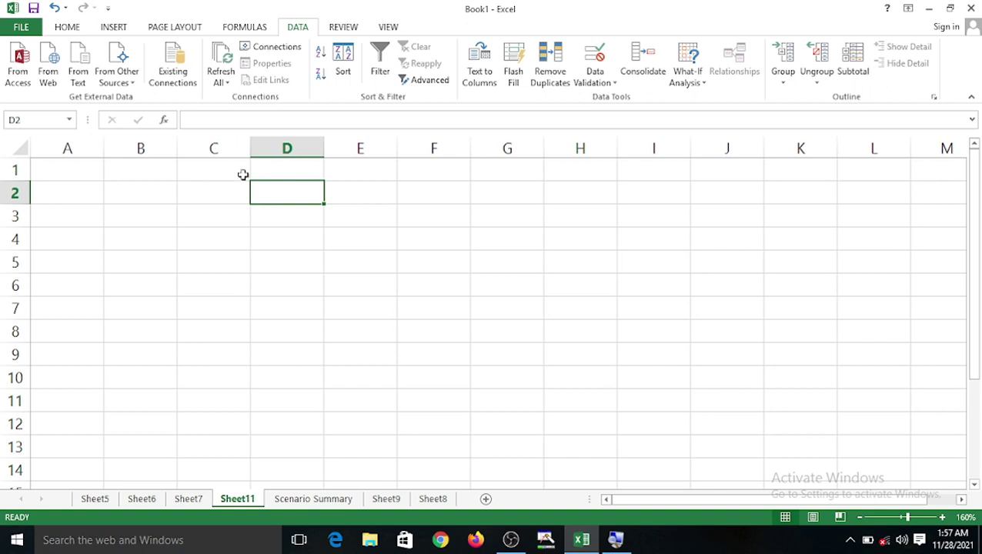
type("tea")
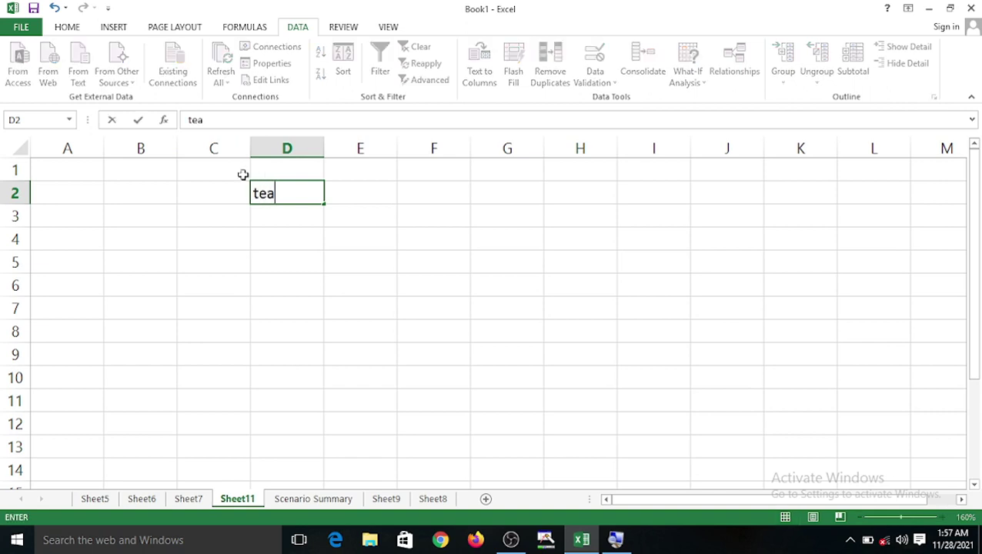
key("BackSpace")
key("BackSpace")
key("BackSpace")
type("item")
key("Return")
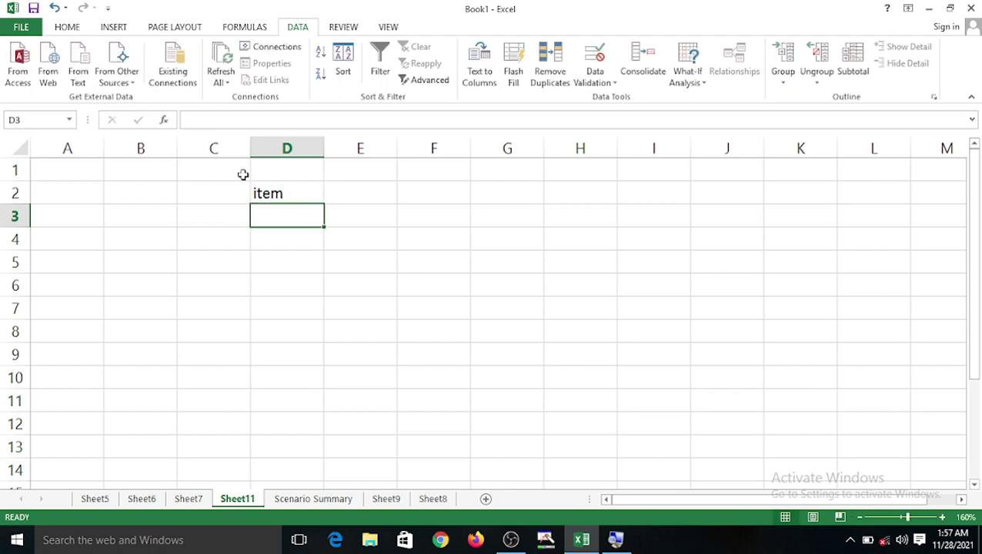
type("tea")
key("Return")
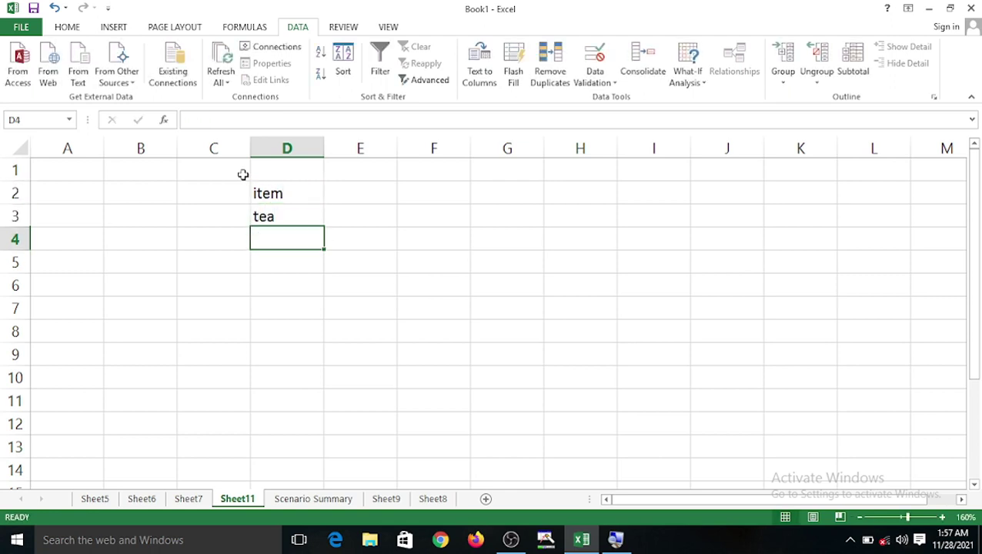
key("shift+Down")
key("shift+Down")
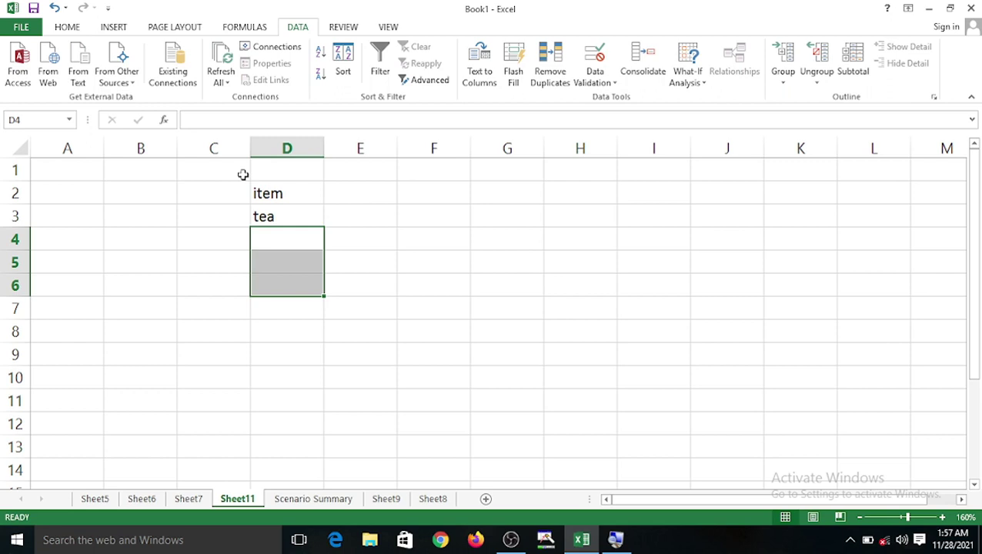
left_click(302, 221)
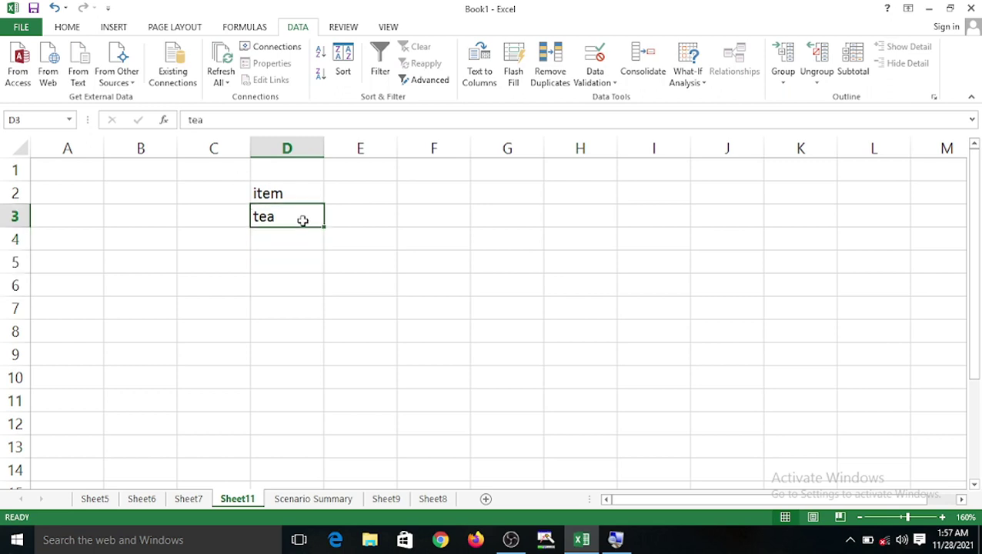
key("shift+Down")
key("shift+Down")
key("shift+Down")
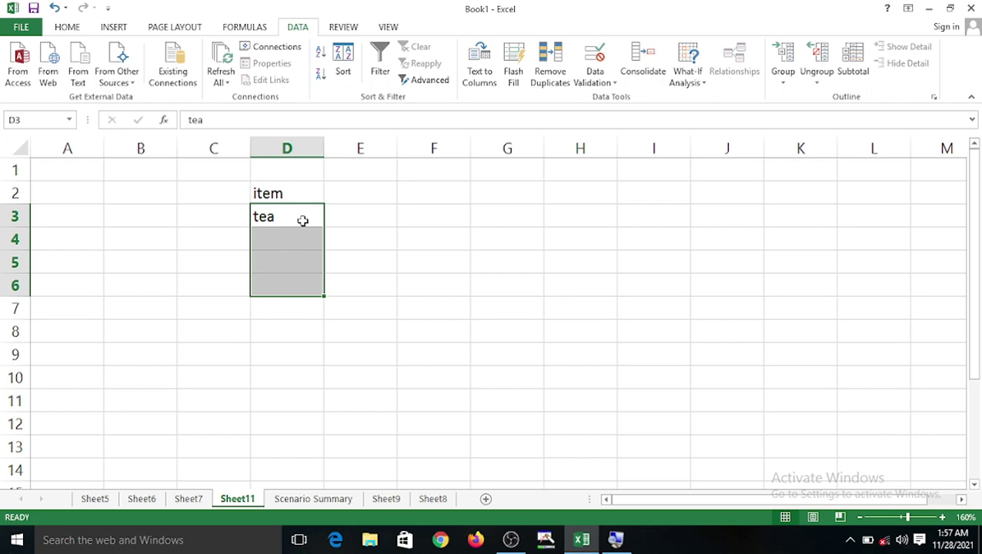
left_click(390, 228)
- Enter tea in cells D4 and D5 to repeat the item
left_click(297, 238)
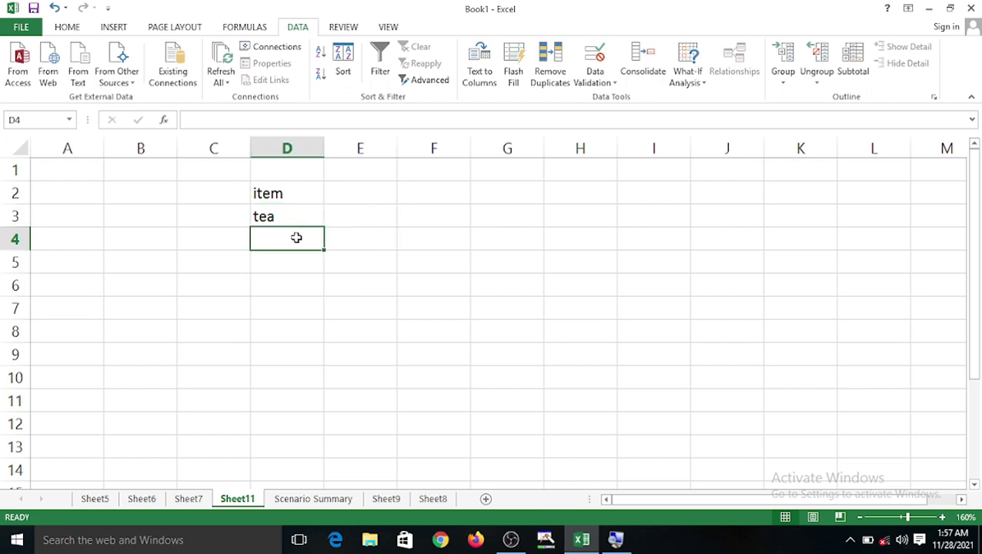
type("tea")
left_click(286, 267)
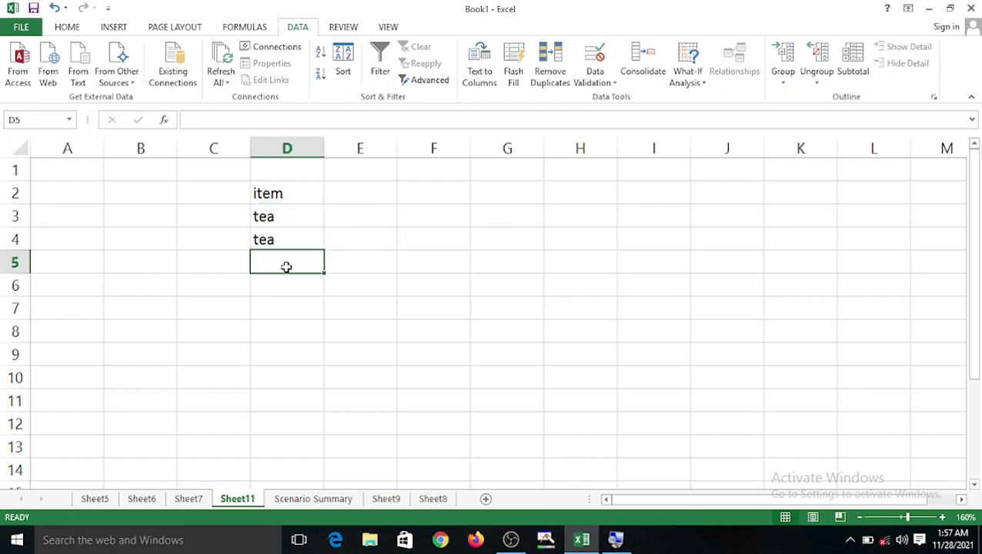
type("tea")
- Enter the amounts 458, 265 and 595 beside the three tea rows in E3:E5
left_click(360, 217)
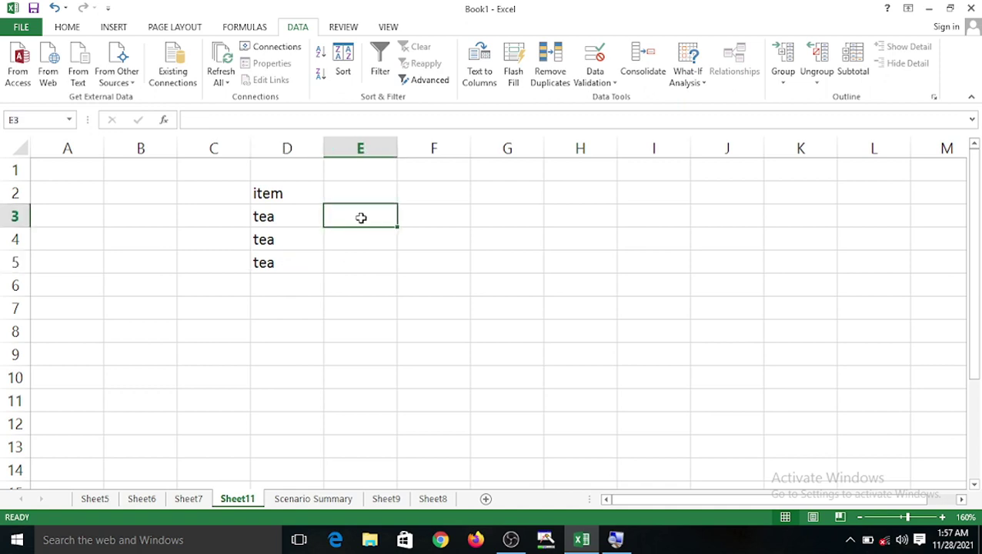
type("458")
key("Return")
type("265")
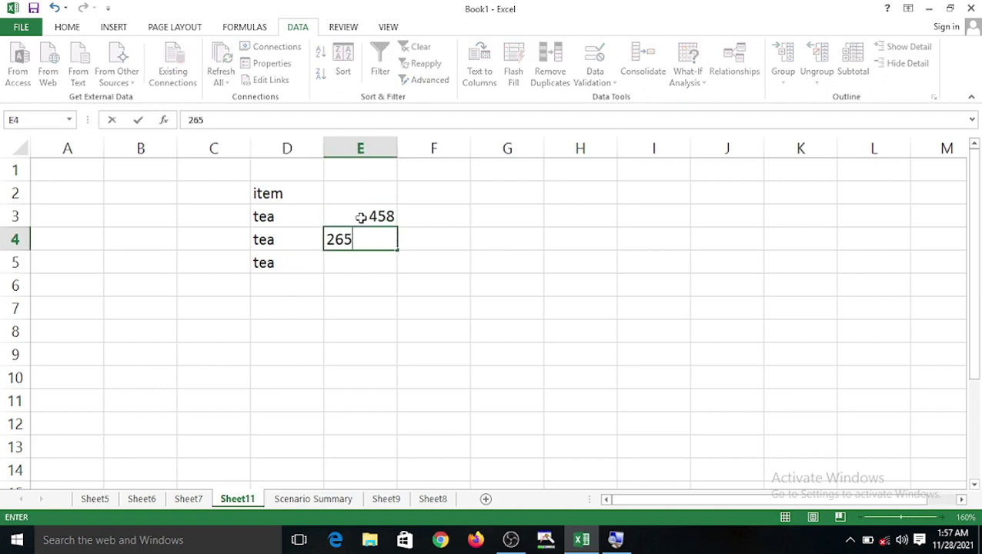
key("Return")
type("595")
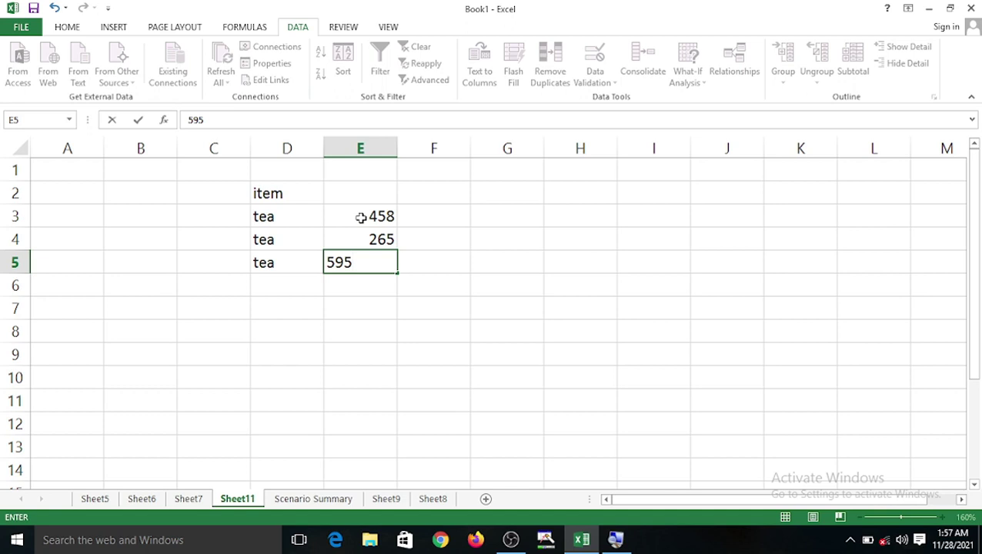
key("Return")
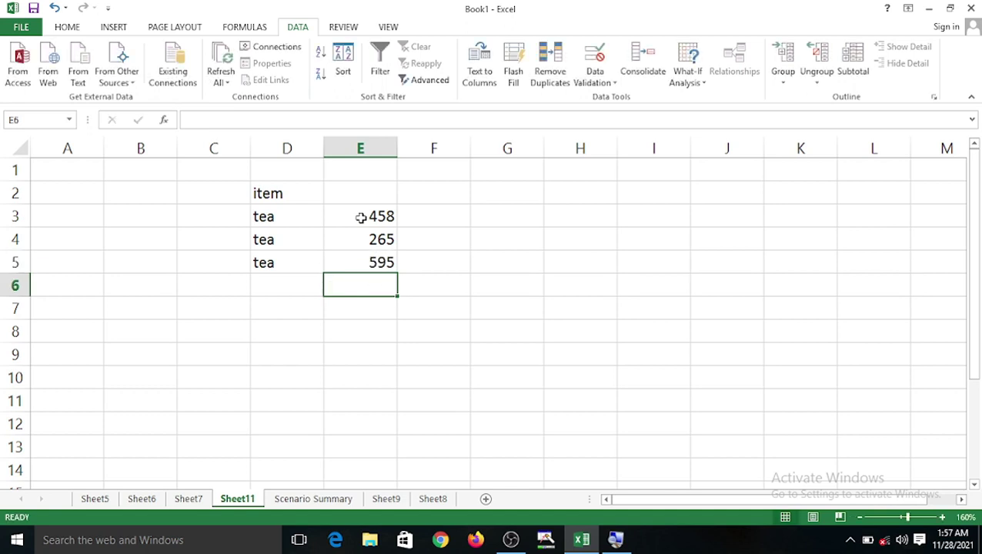
- Enter stationery in D7 as a second item, leaving row 6 blank
left_click(279, 308)
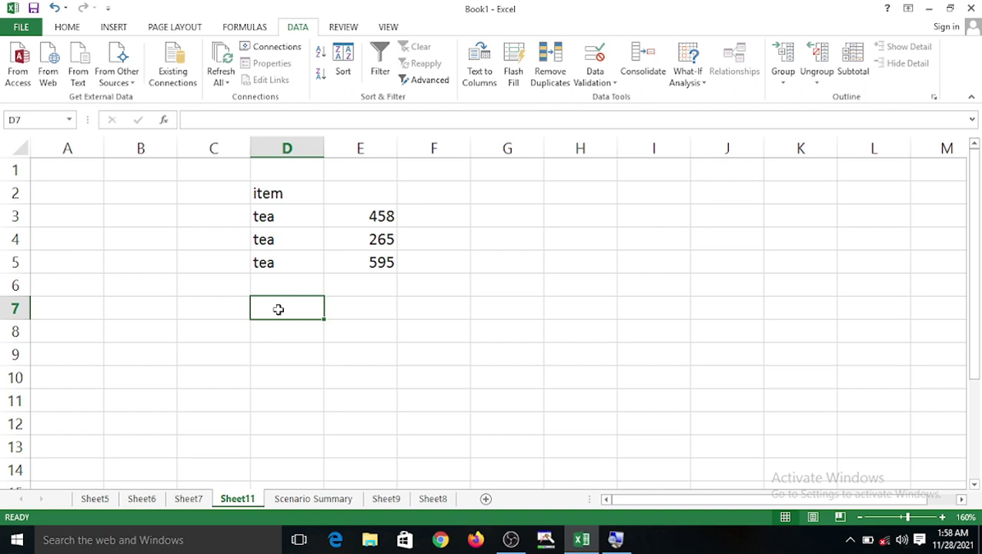
type("sta")
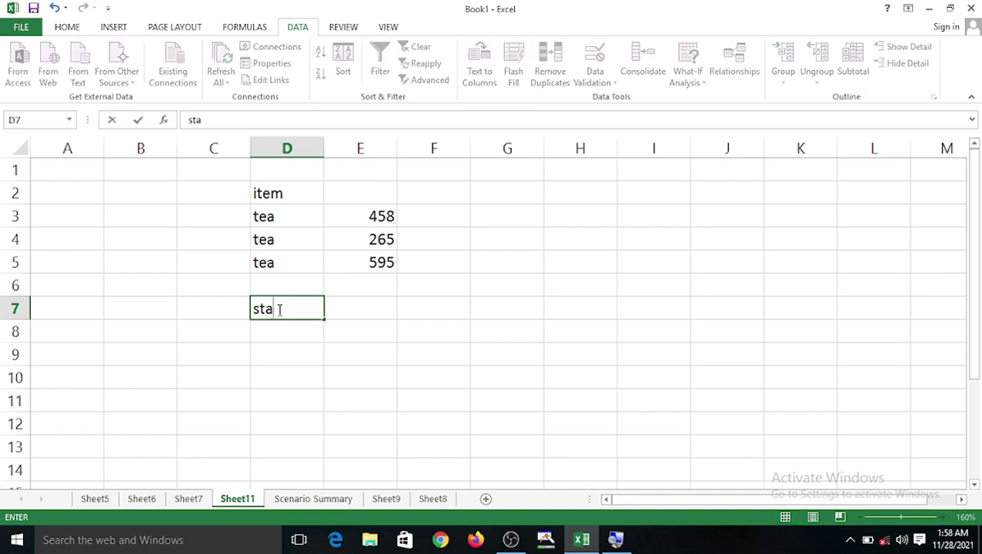
type("tionery")
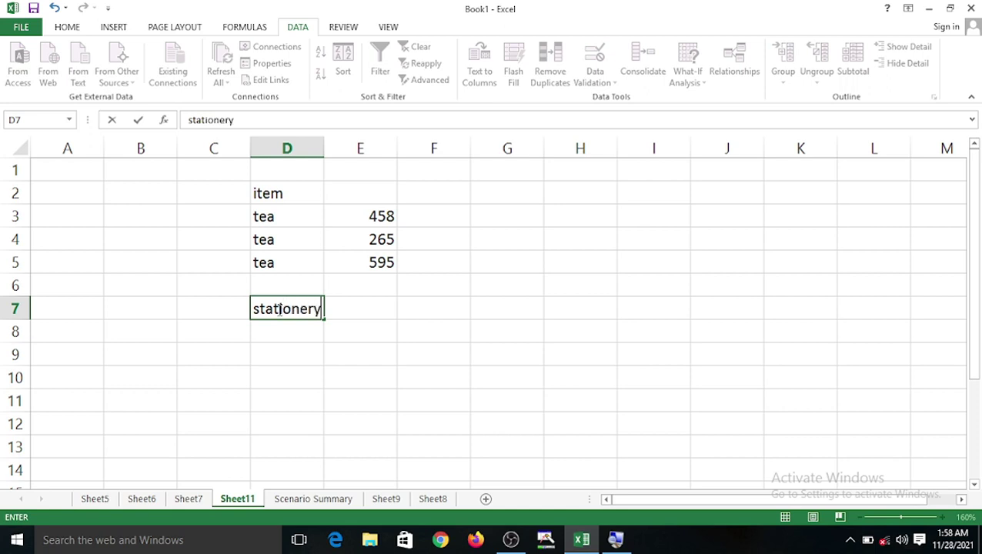
key("Return")
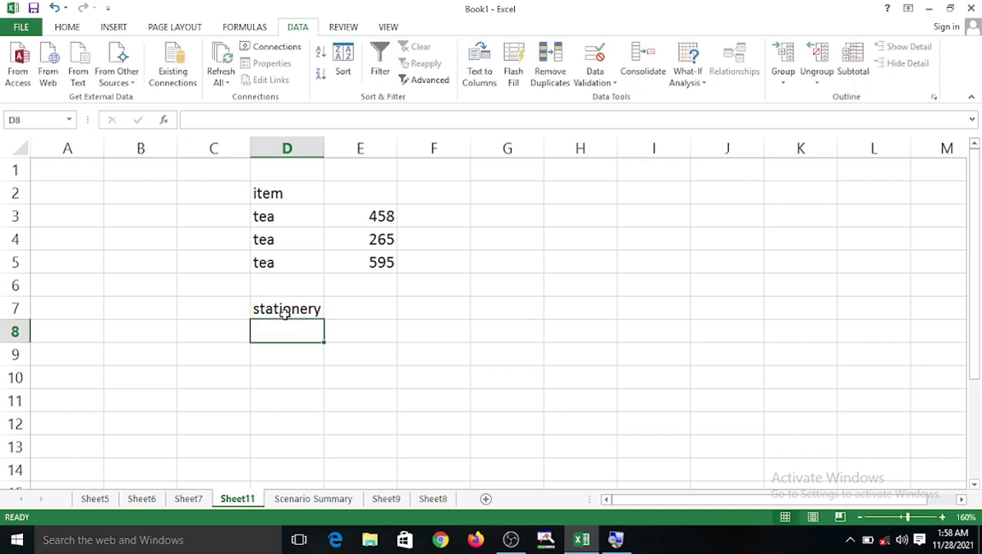
- Copy stationery from D7 into cells D8:D10
left_click(283, 310)
key("ctrl+c")
left_click(276, 329)
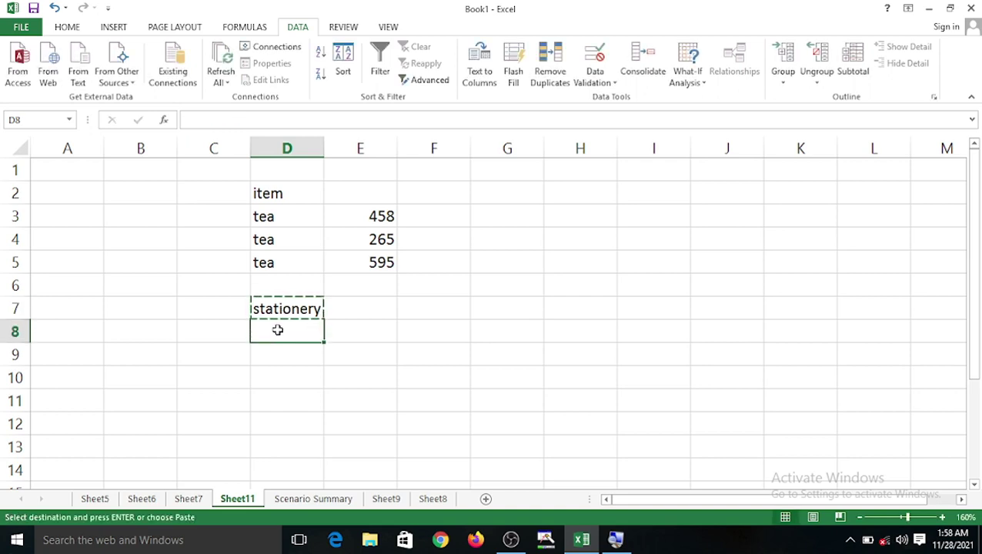
left_click_drag(284, 308, 299, 375)
key("ctrl+v")
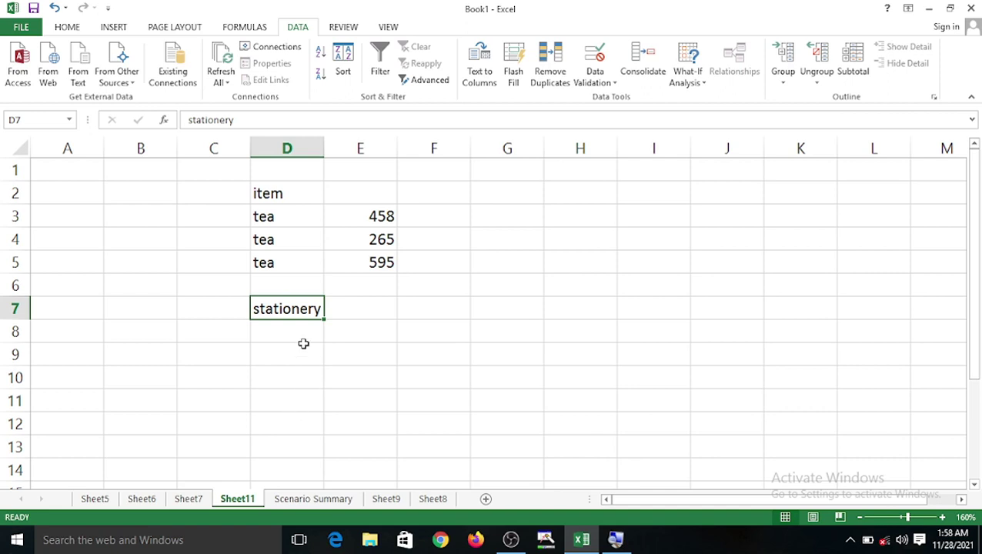
left_click_drag(300, 324, 308, 377)
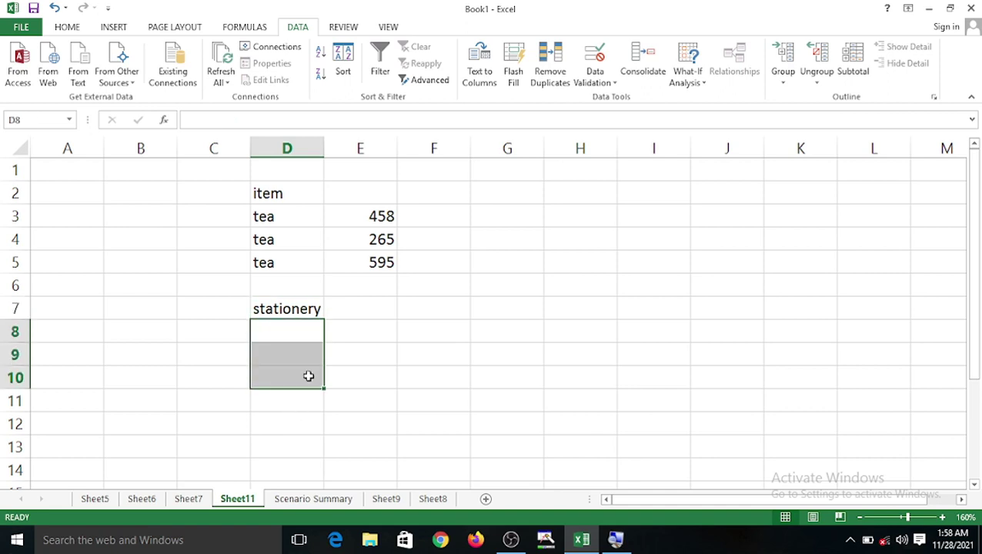
left_click(306, 312)
key("ctrl+c")
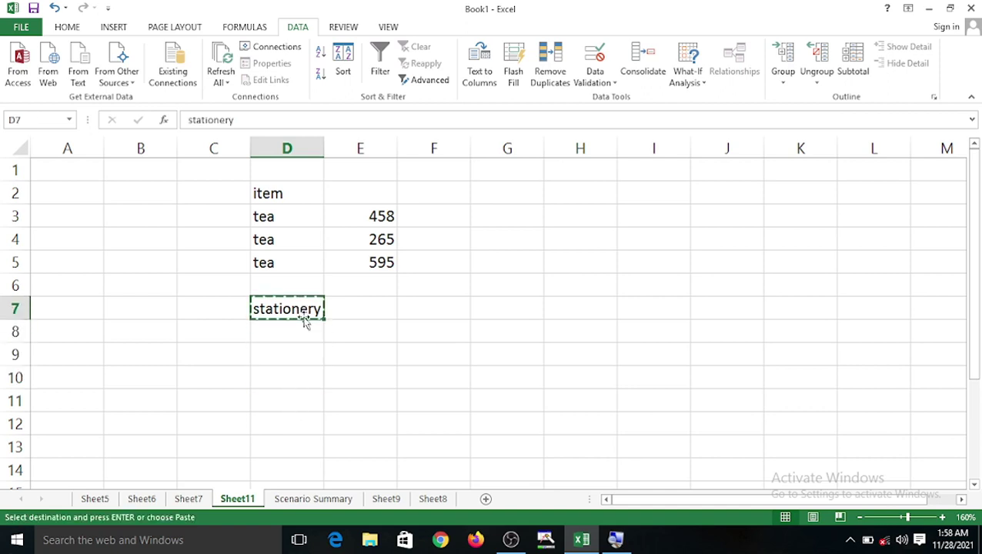
left_click_drag(305, 323, 313, 375)
key("ctrl+v")
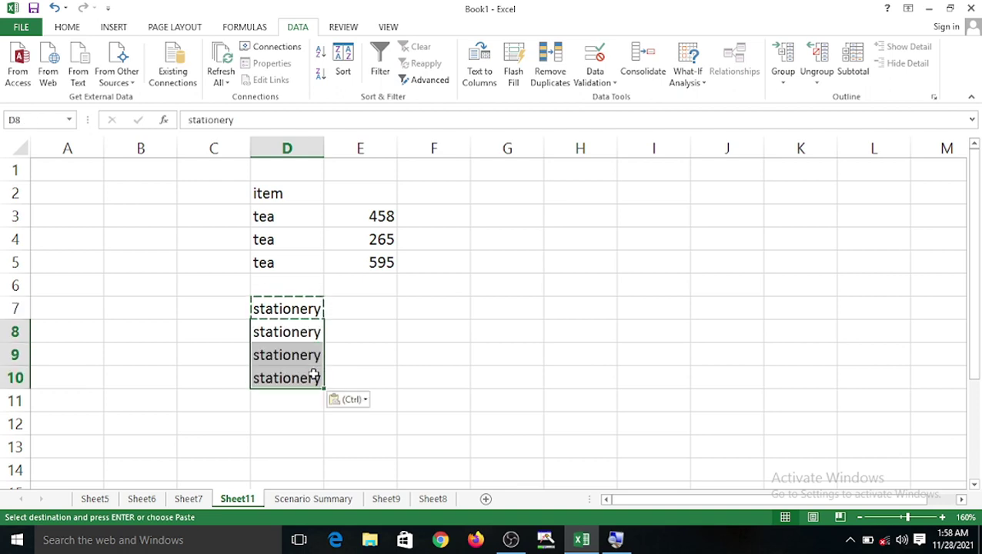
- Enter the amounts 562, 265, 485 and 236 beside the four stationery rows in E7:E10
left_click(359, 307)
type("562")
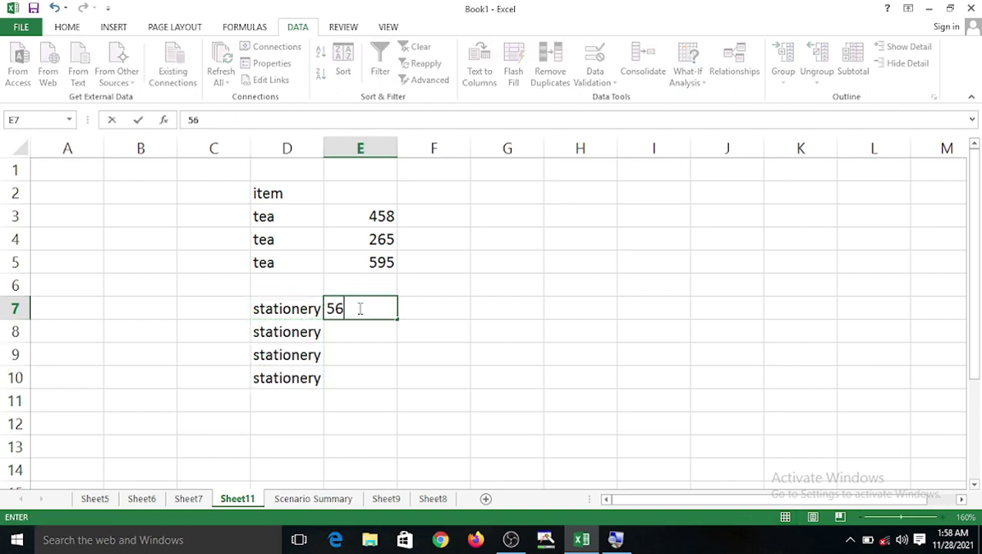
key("Return")
type("265")
key("Return")
type("485")
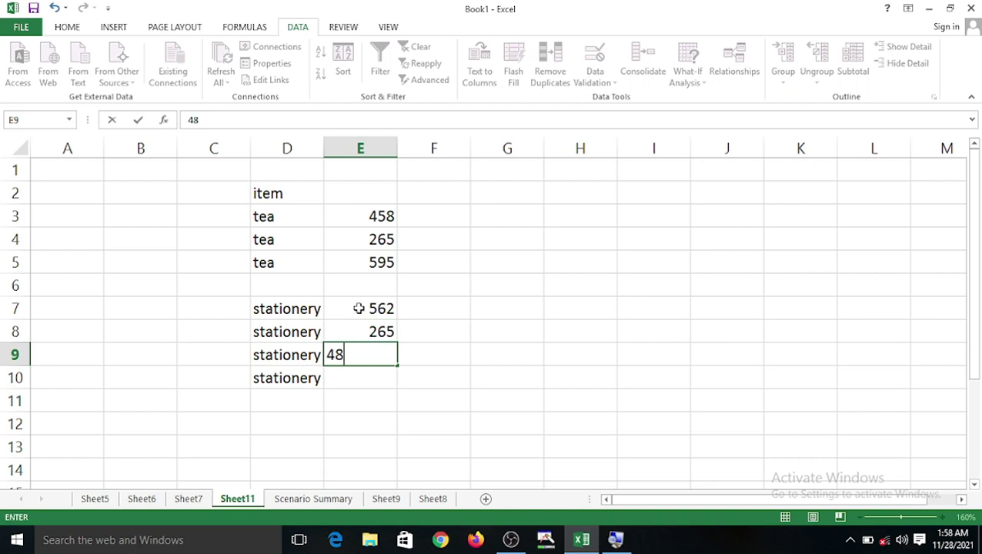
key("Return")
type("236")
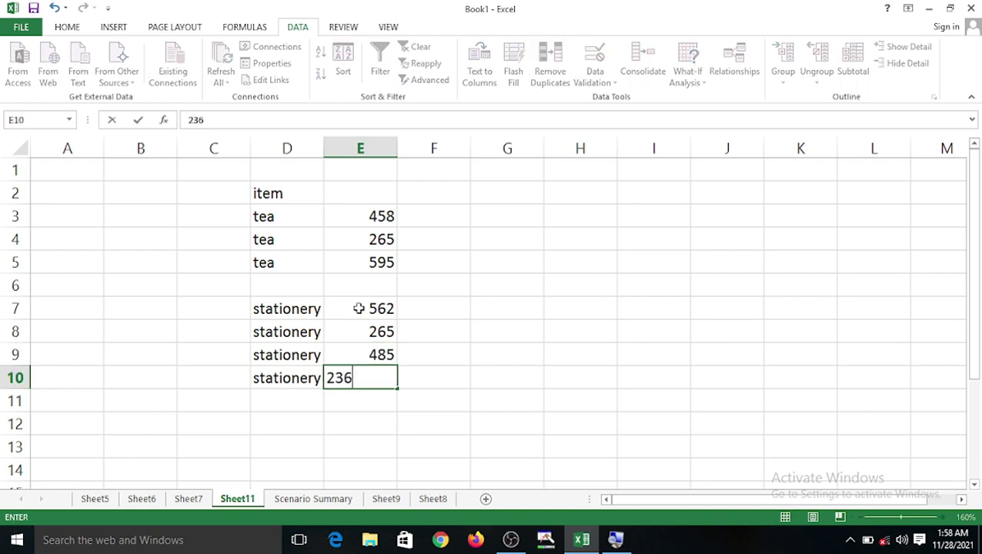
key("Return")
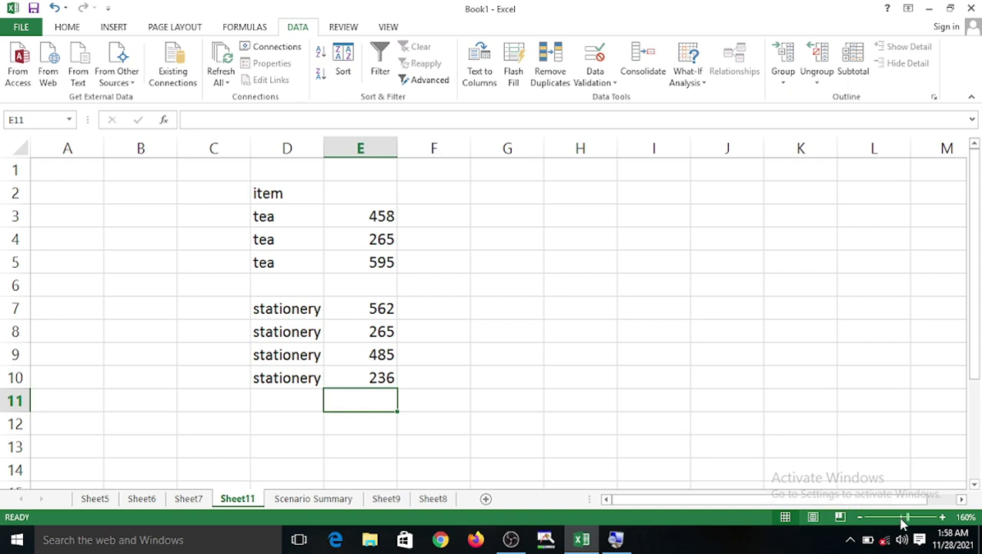
- Enter travilling in D12 as a third item, leaving row 11 blank, with the amount 451 in E12
left_click_drag(907, 518, 903, 518)
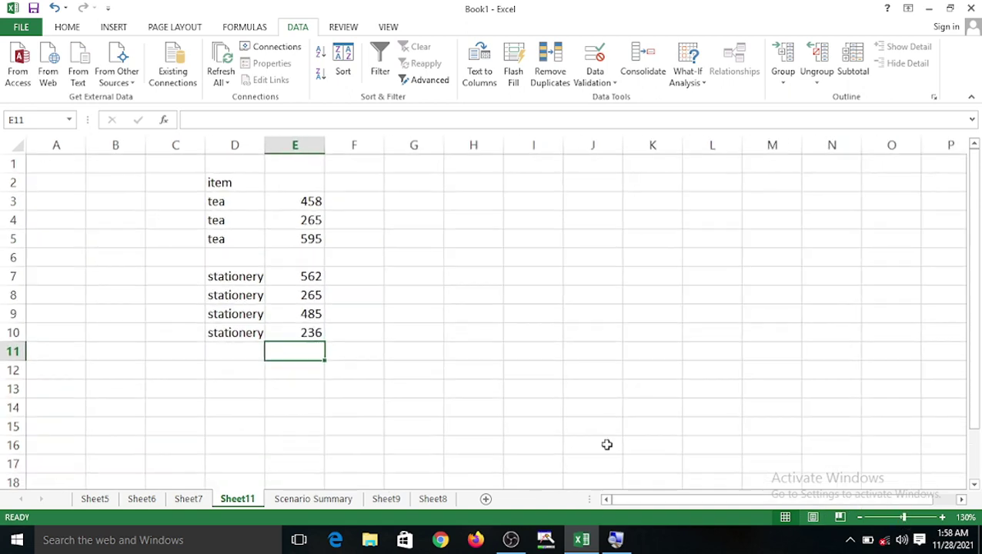
left_click(239, 374)
type("tr")
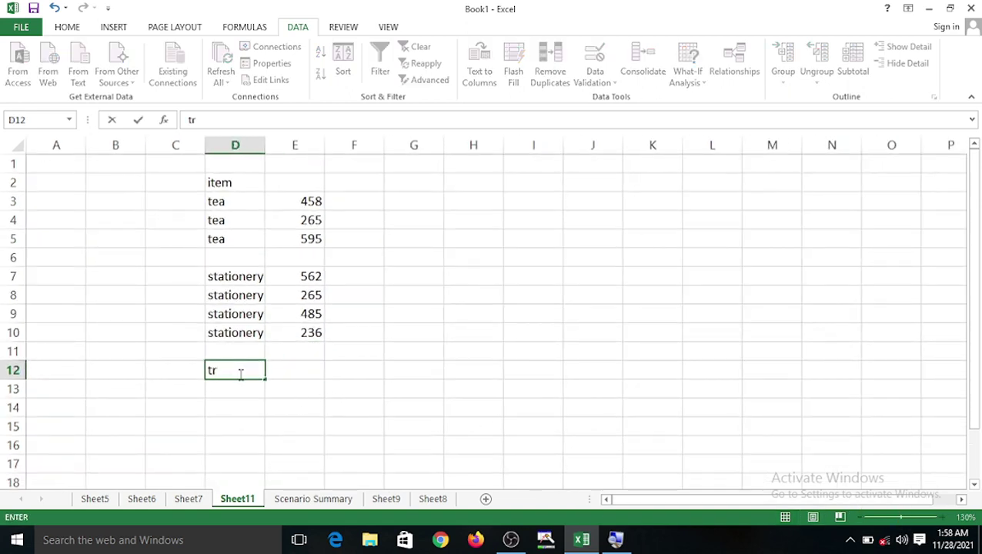
type("avilli")
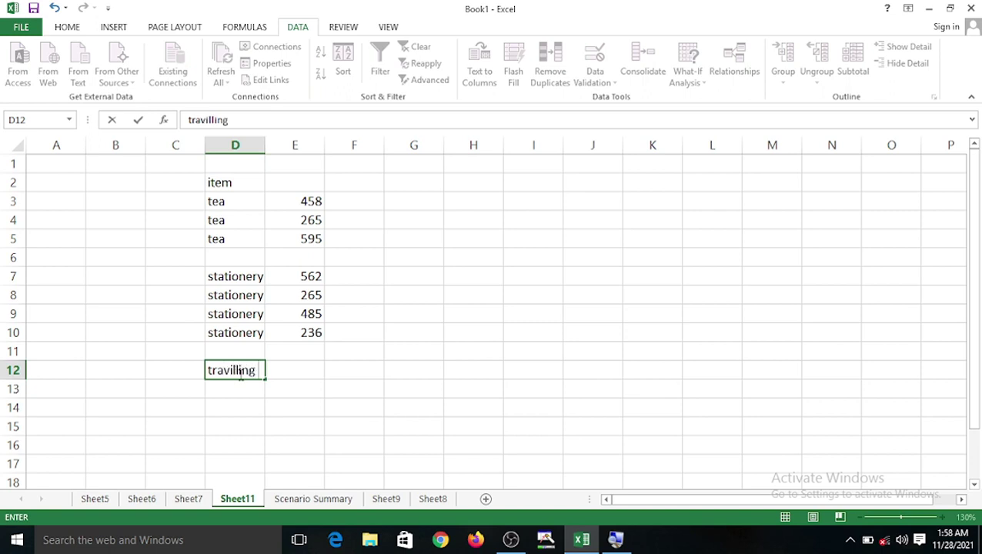
type("ng")
key("Tab")
type("451")
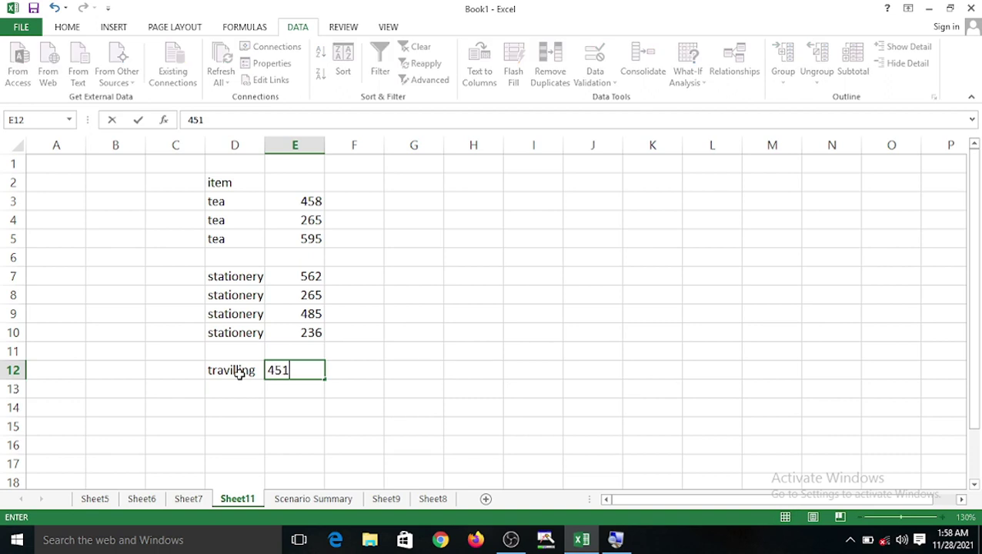
key("Return")
- Repeat travilling in D13 and D14 by filling down, and enter the amount 158 beside each in E13 and E14
key("ctrl+d")
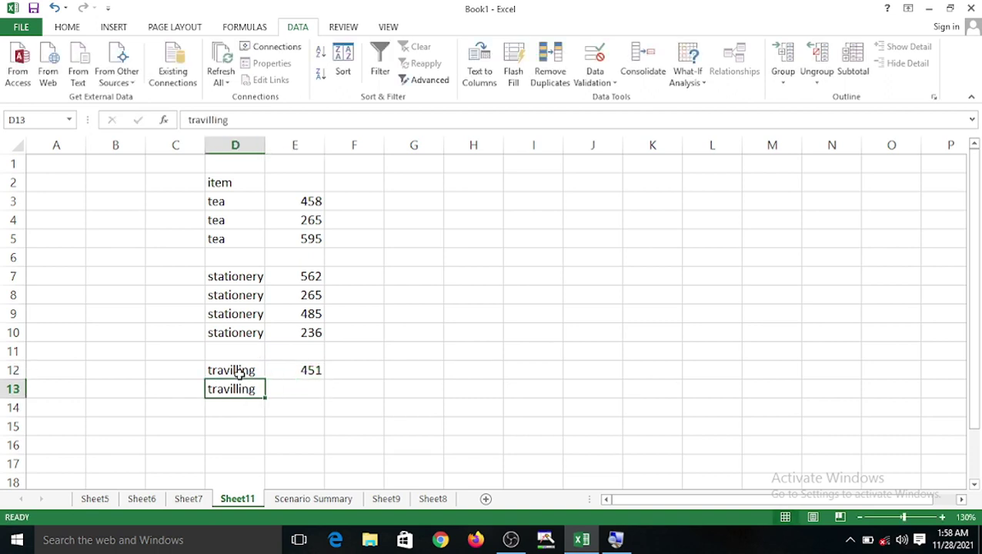
key("Tab")
type("158")
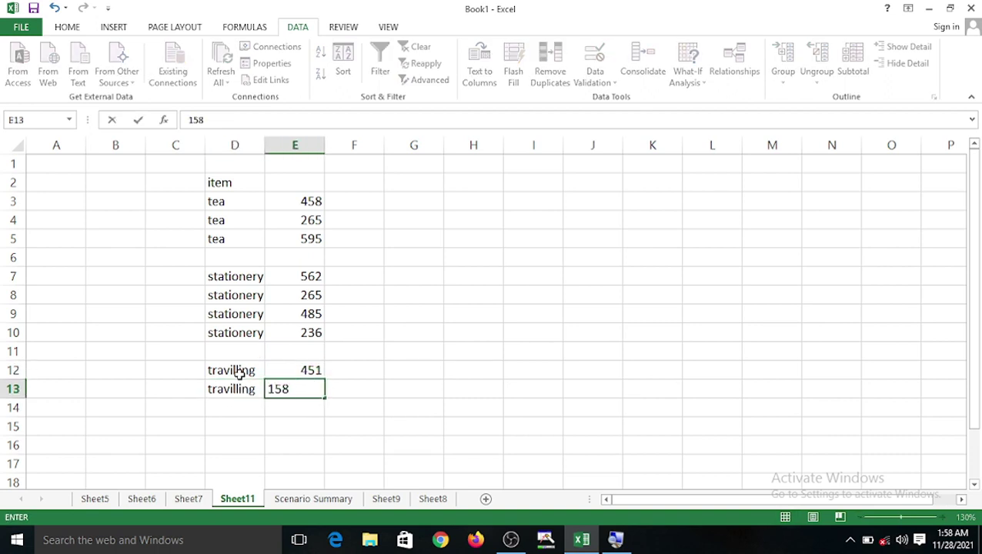
key("Return")
key("ctrl+d")
key("Tab")
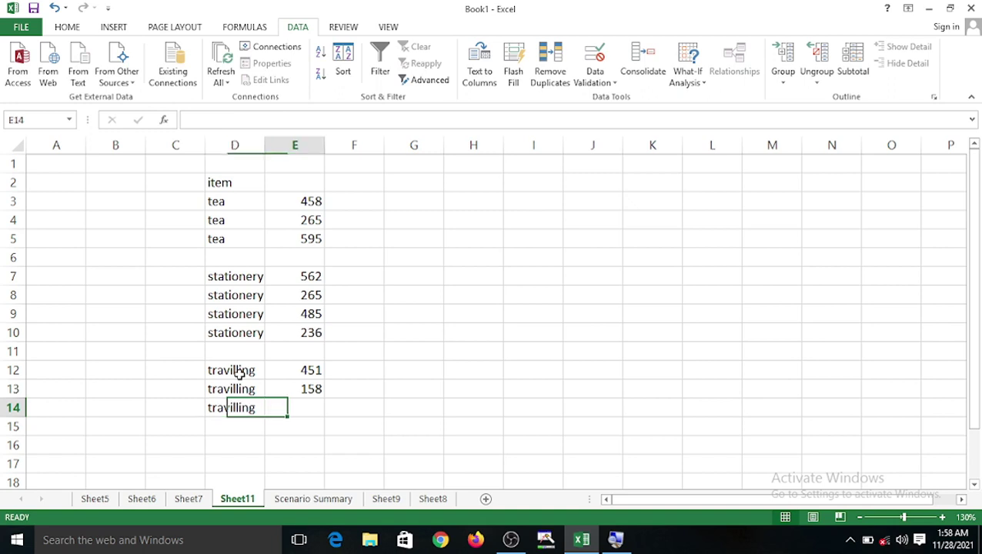
type("158")
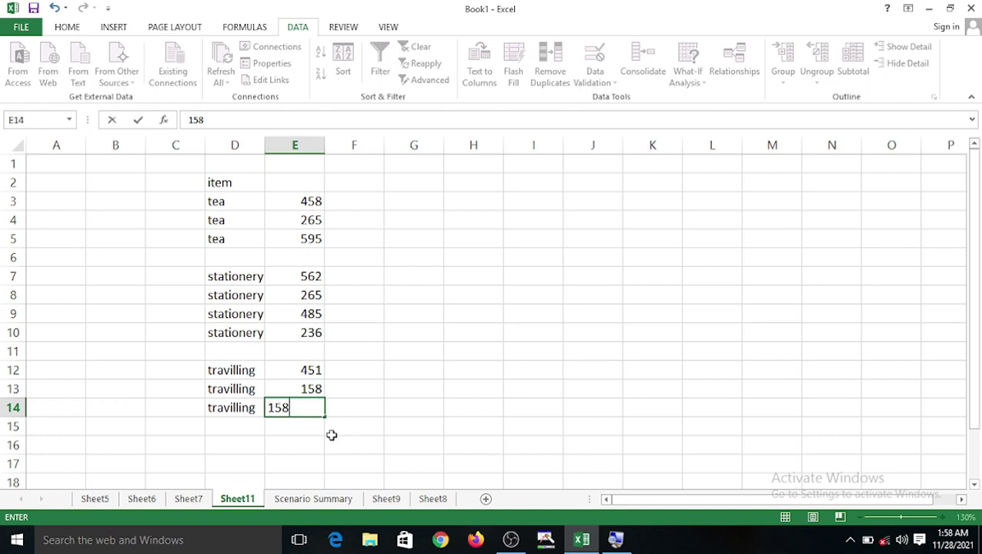
left_click(405, 330)
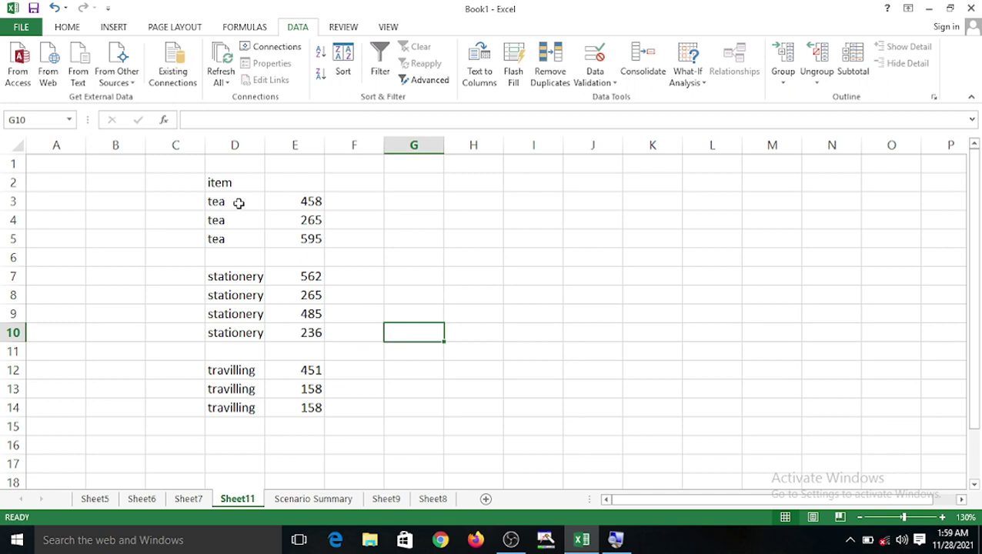
- Enter the heading amount in E2 above the figures
left_click(293, 185)
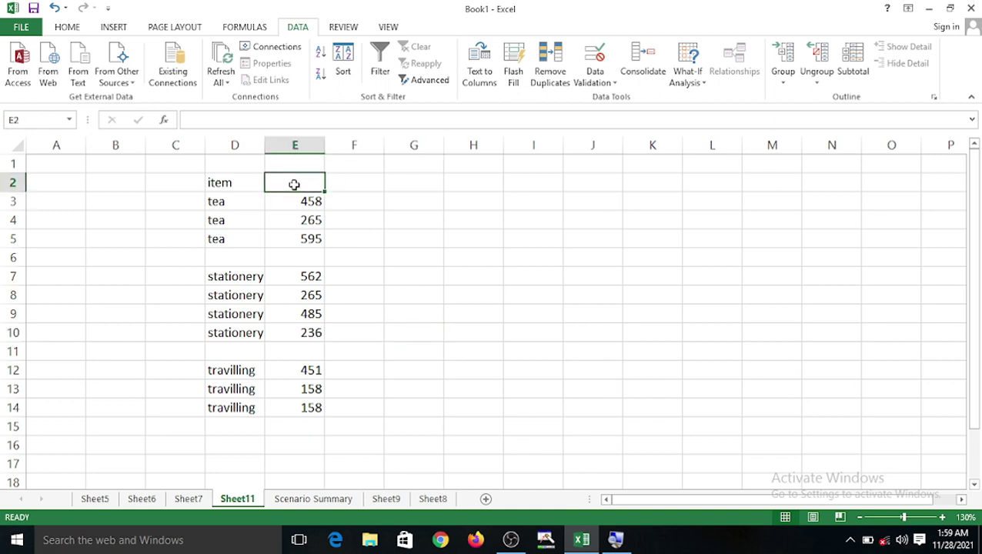
type("amm")
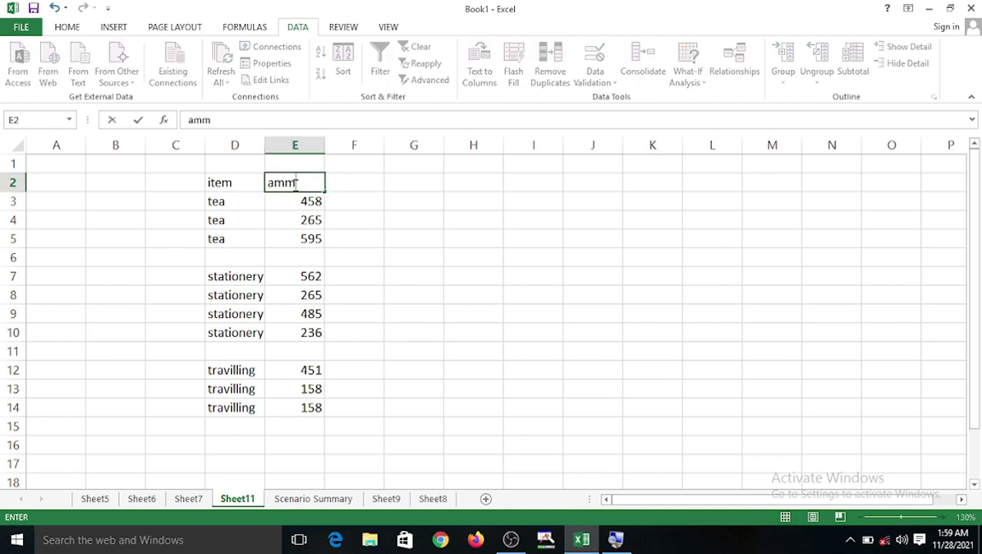
key("BackSpace")
type("ount")
left_click(450, 289)
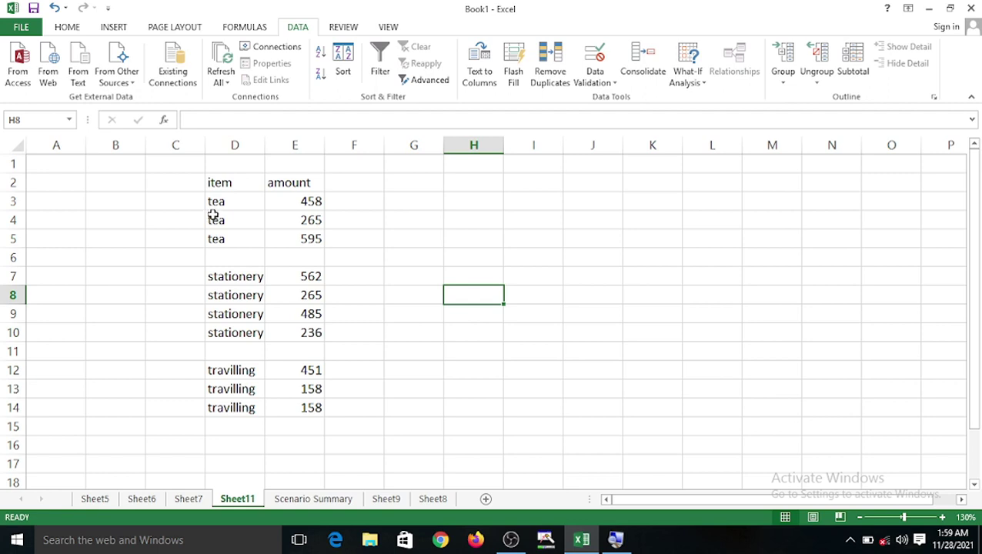
- Apply Subtotal to D2:E14 at each change in item, using Sum and adding subtotals to both item and amount
left_click_drag(228, 183, 303, 413)
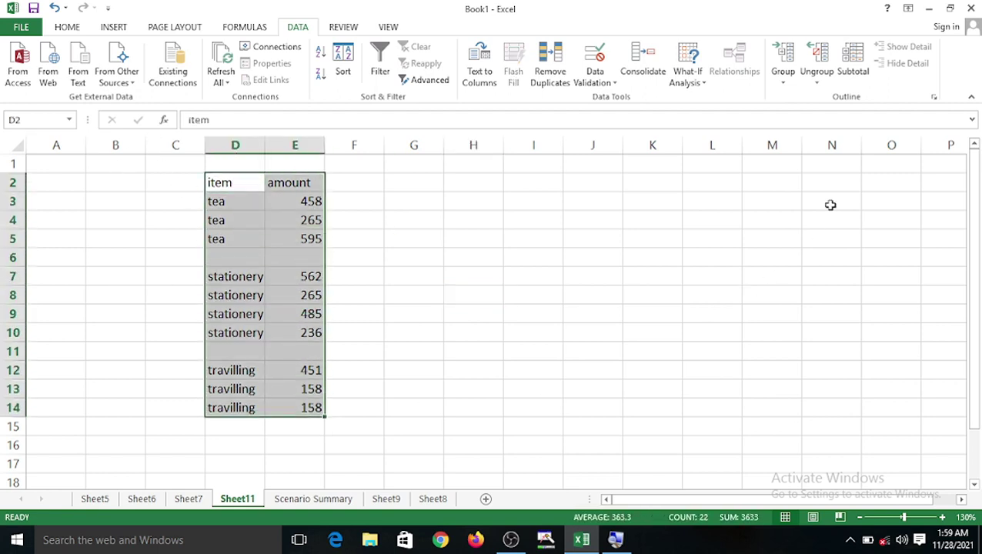
left_click(853, 66)
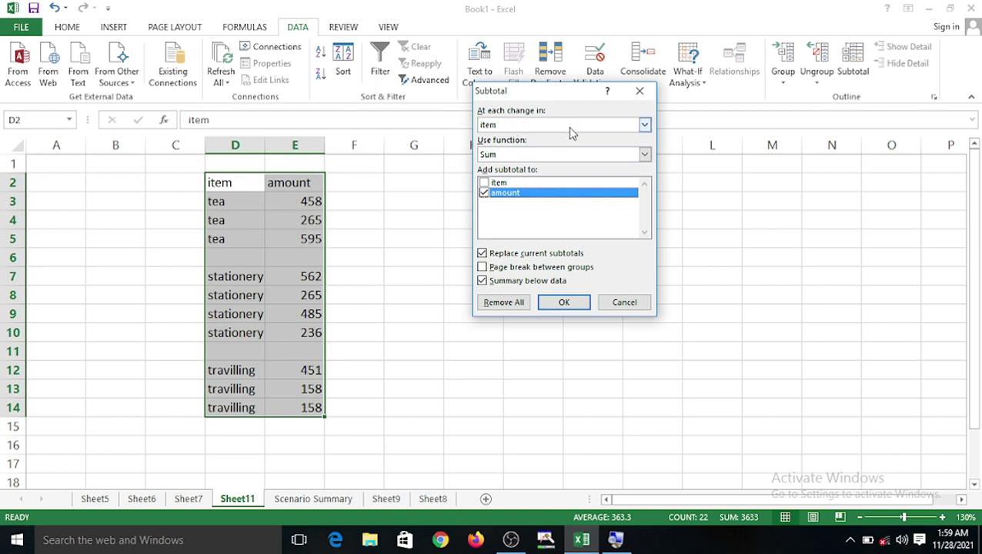
left_click(644, 154)
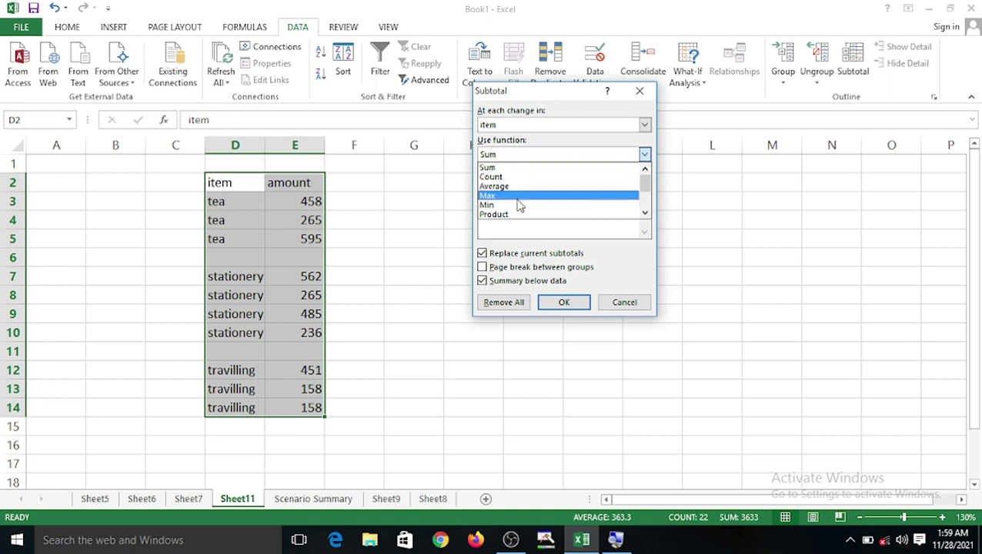
left_click(645, 214)
left_click(645, 213)
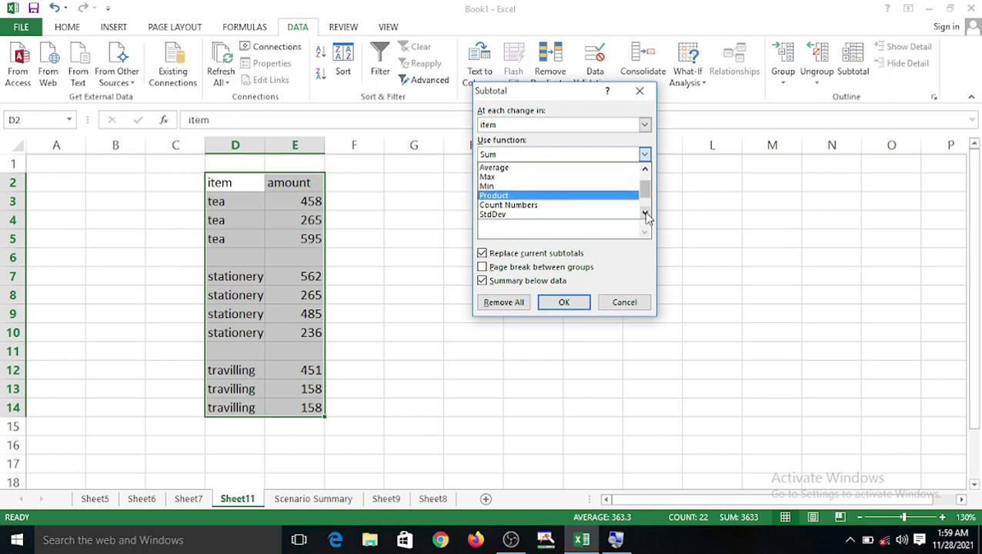
left_click(644, 214)
left_click(645, 213)
left_click(645, 213)
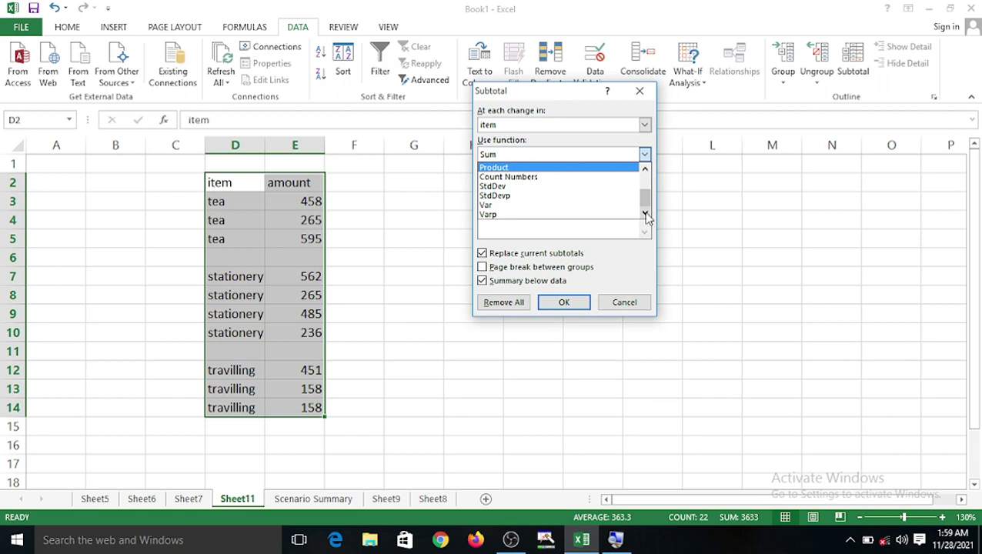
left_click(618, 156)
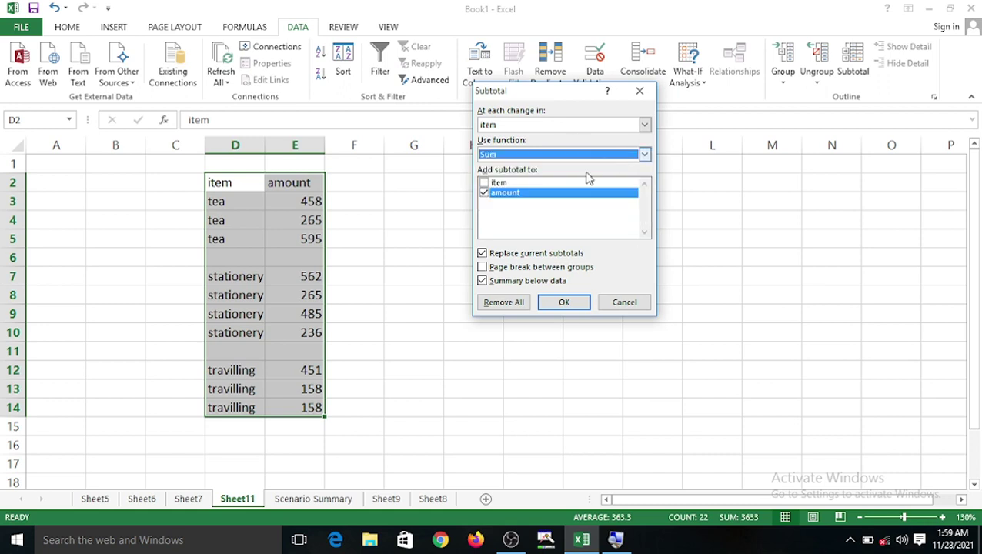
left_click(484, 183)
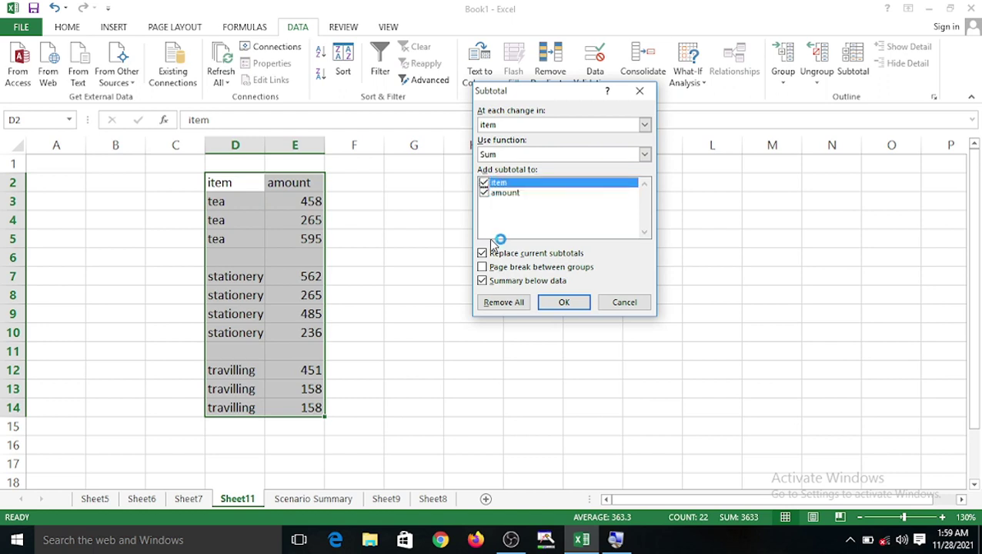
left_click(583, 302)
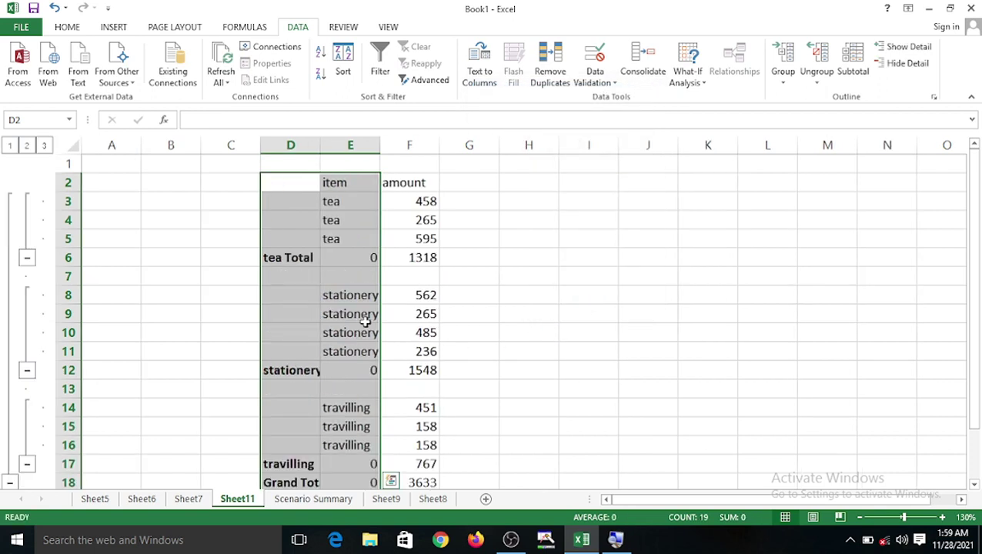
- Collapse the stationery and travilling groups and the outer outline level down to the Grand Total row, and select the Grand Total label
left_click(416, 258)
scroll(372, 346, "down", 1)
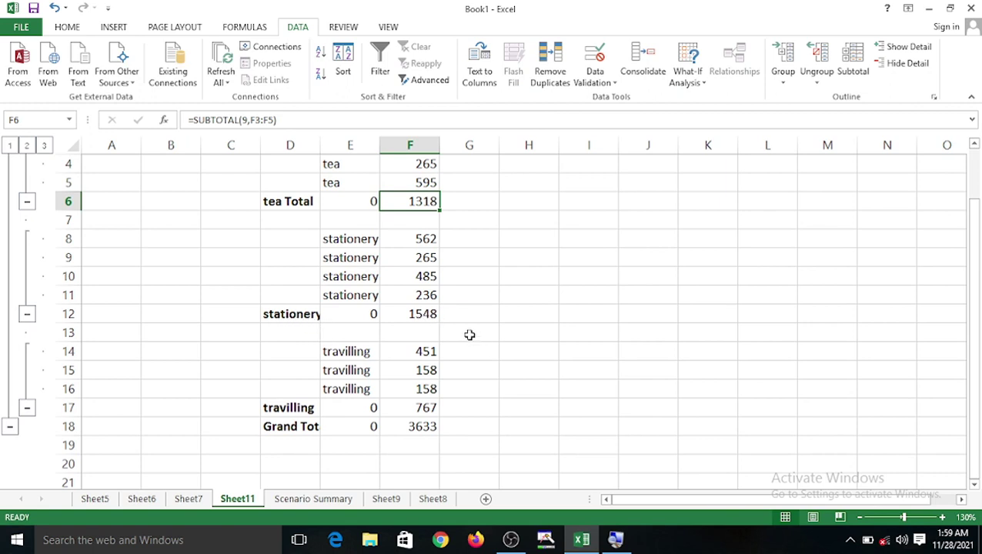
scroll(437, 326, "down", 1)
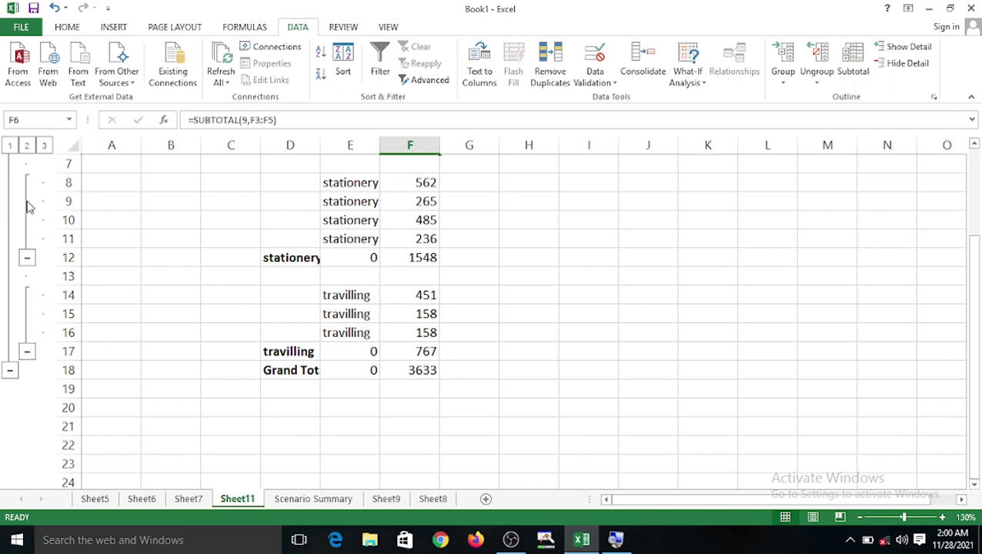
left_click(27, 257)
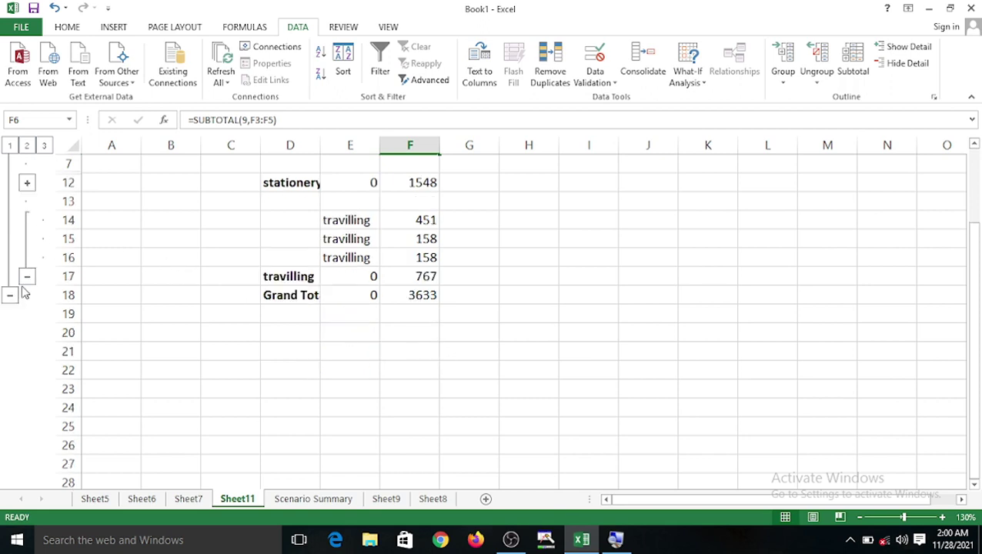
left_click(27, 276)
left_click(16, 242)
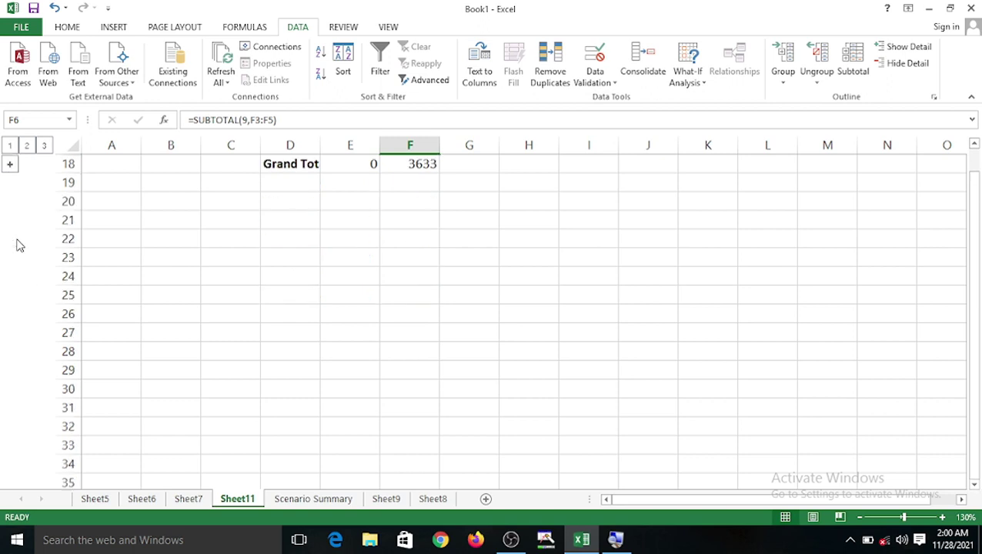
scroll(192, 267, "up", 2)
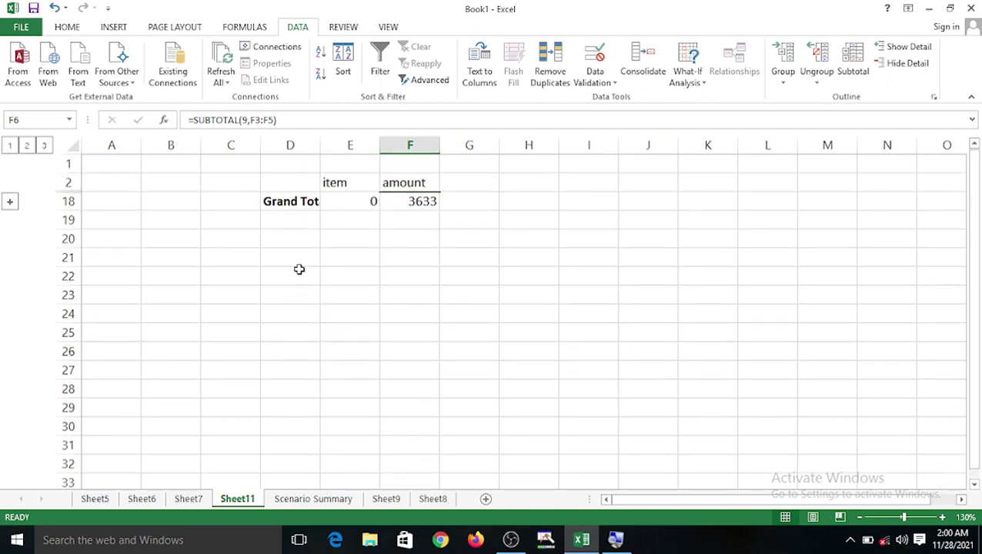
left_click(274, 206)
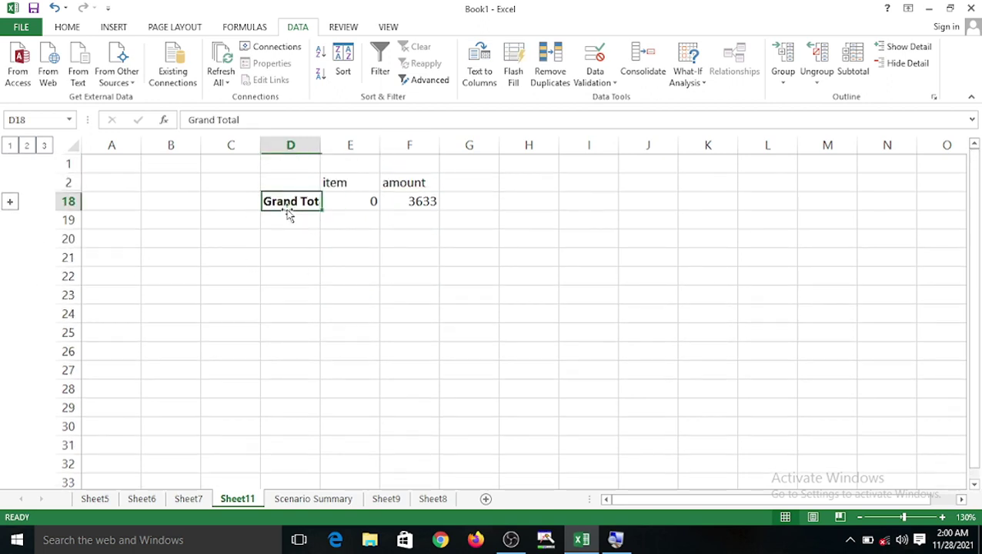
- Switch the outline between the subtotals-only level and the full-detail level twice, ending with all item rows shown
left_click(26, 146)
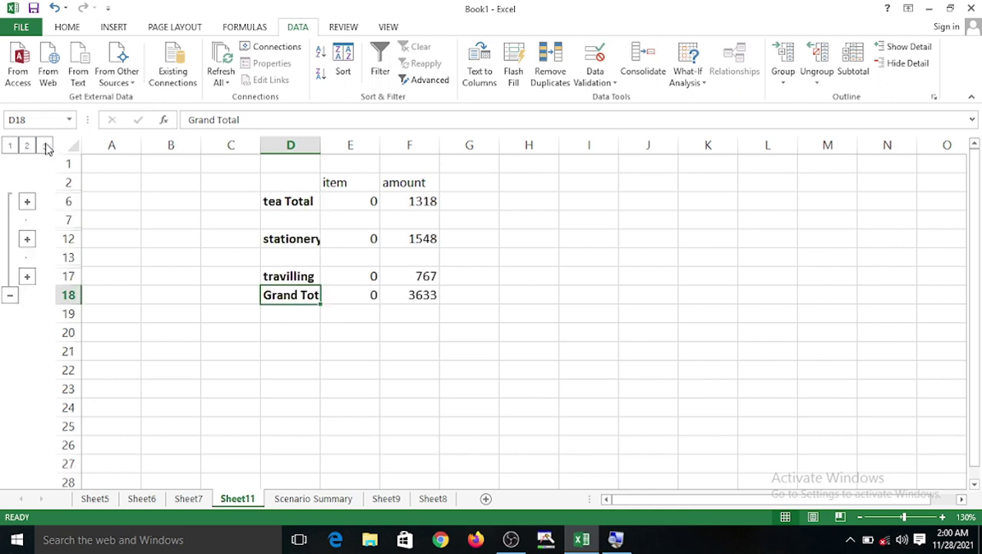
left_click(43, 146)
scroll(323, 262, "down", 3)
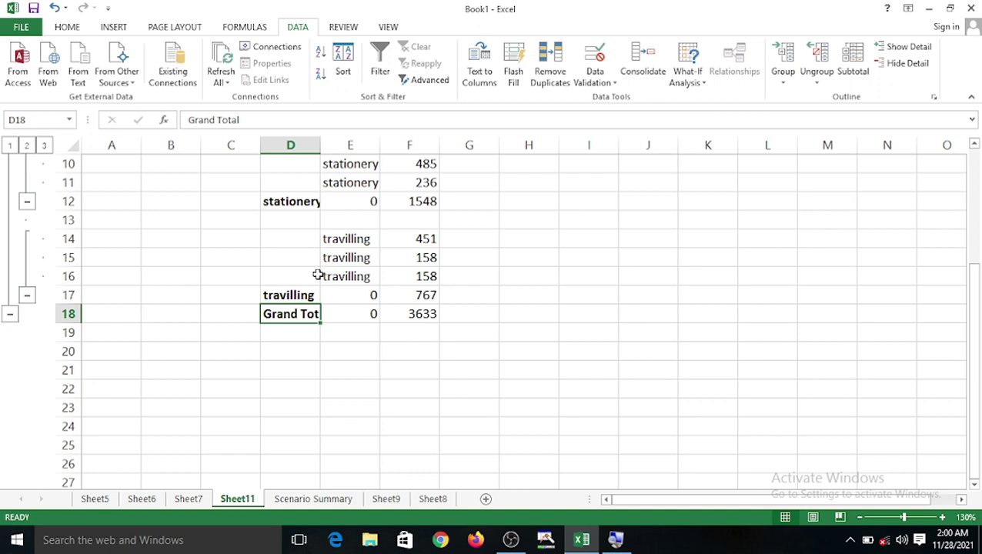
scroll(364, 237, "up", 2)
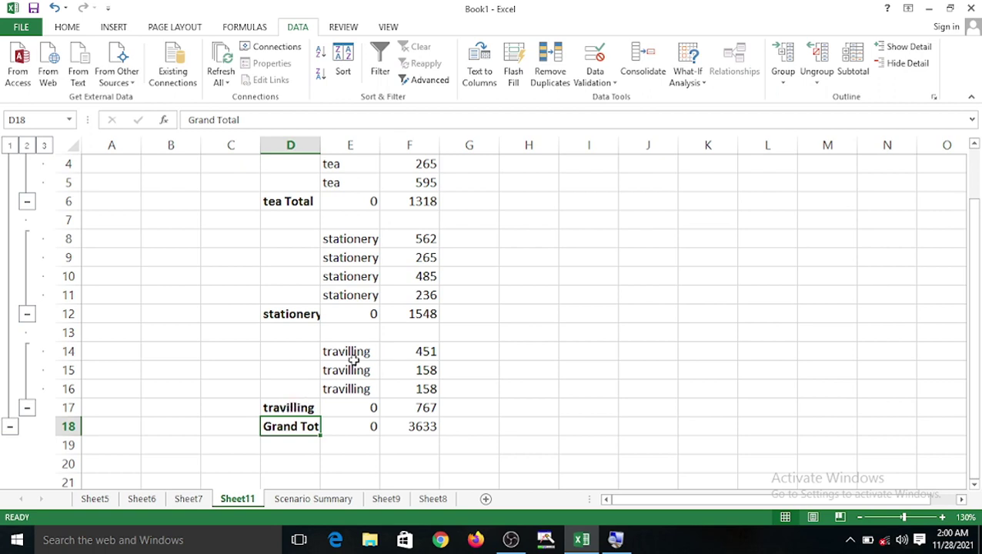
left_click(27, 146)
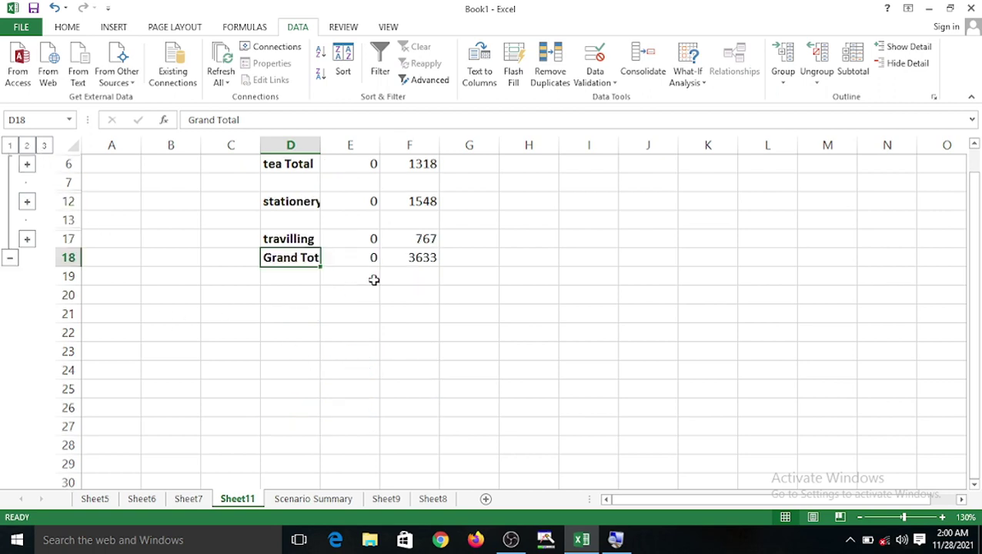
scroll(374, 279, "up", 1)
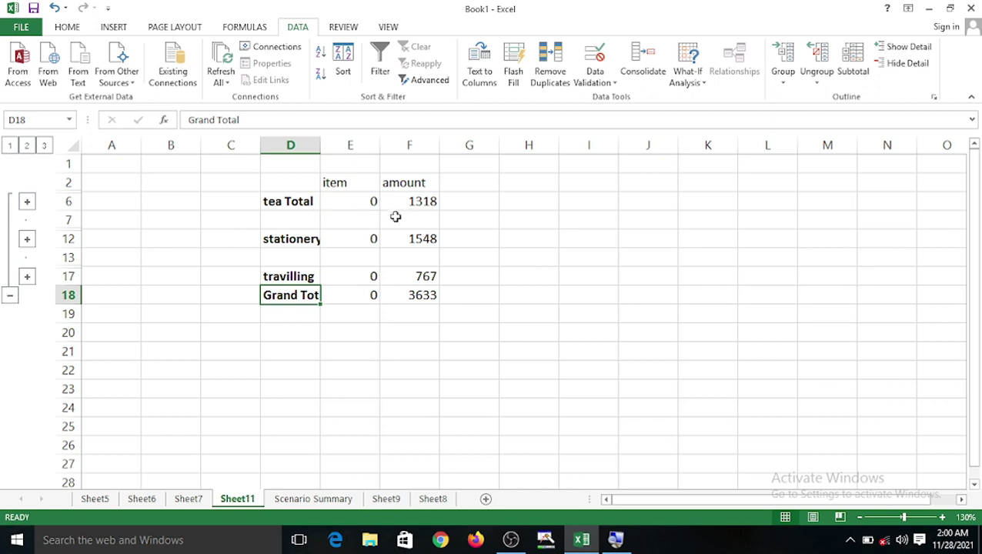
left_click(44, 146)
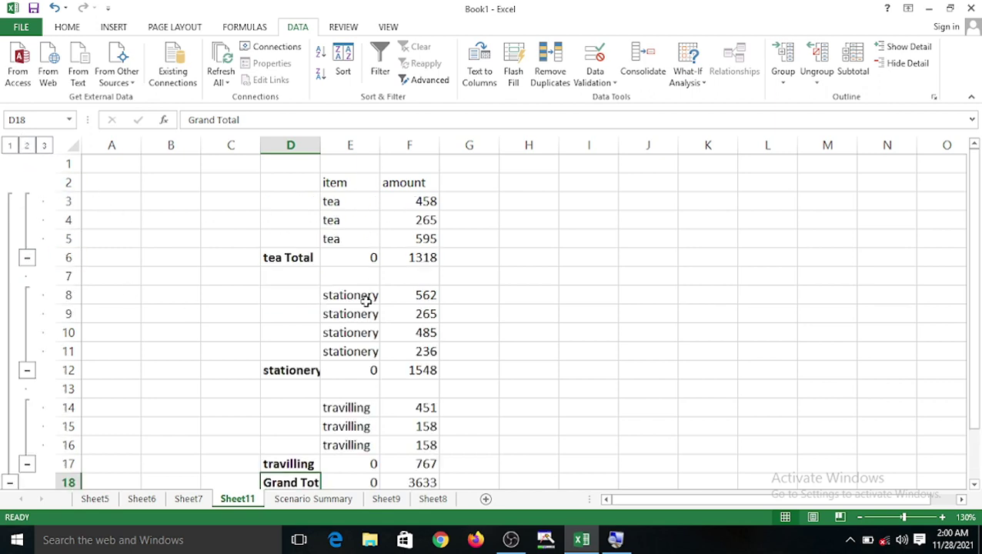
- Select the tea amounts in F3, F4 and F5 in turn, and hide the detail rows of the tea group
left_click(427, 202)
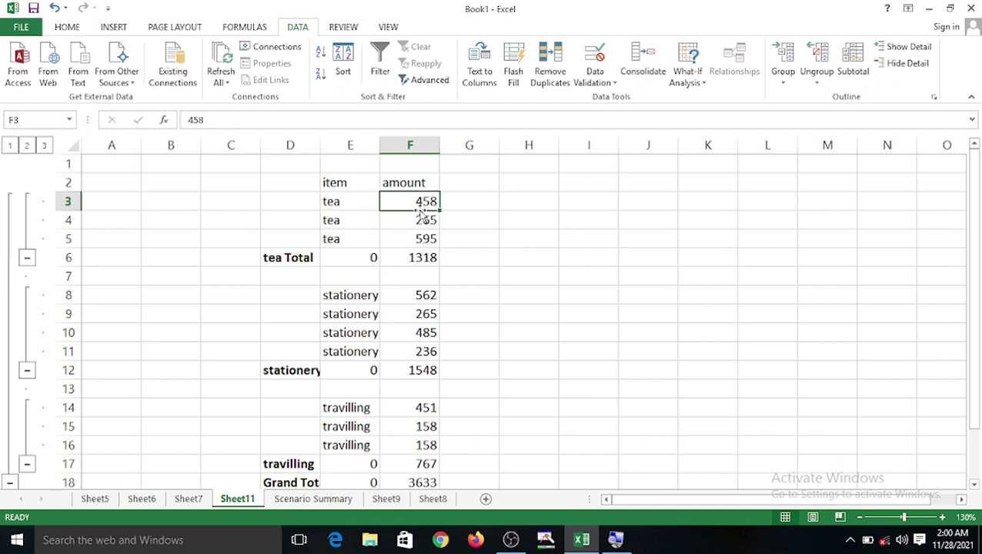
left_click(429, 221)
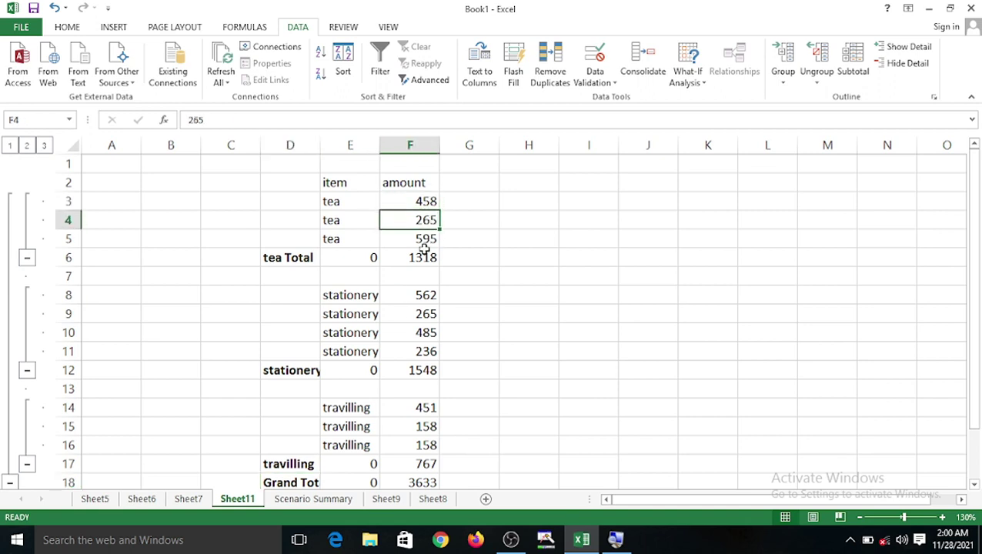
left_click(422, 245)
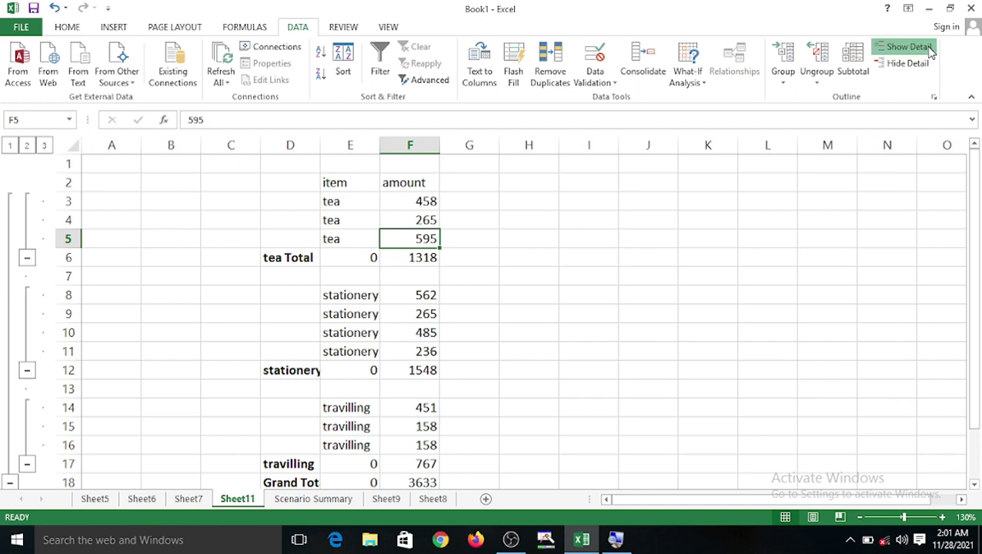
left_click(906, 63)
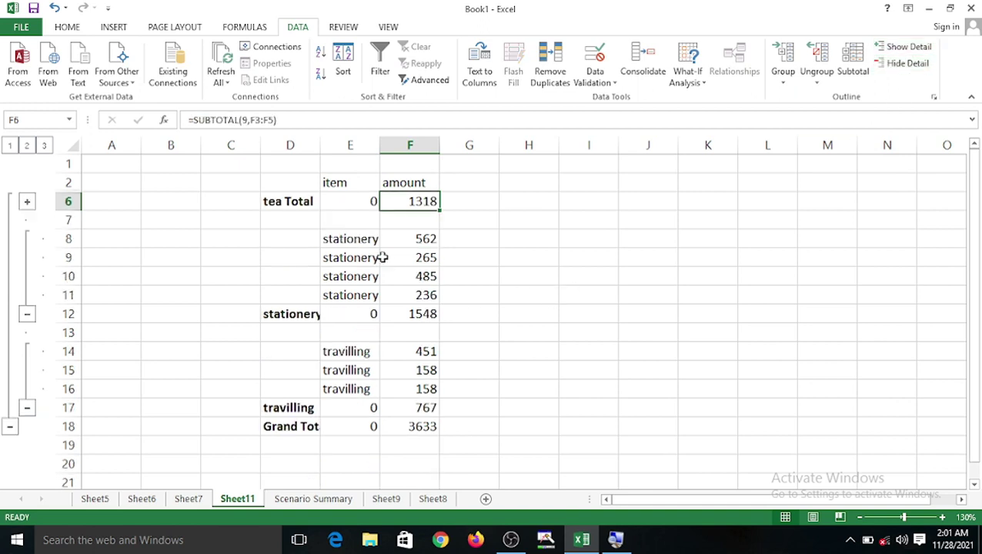
left_click(540, 311)
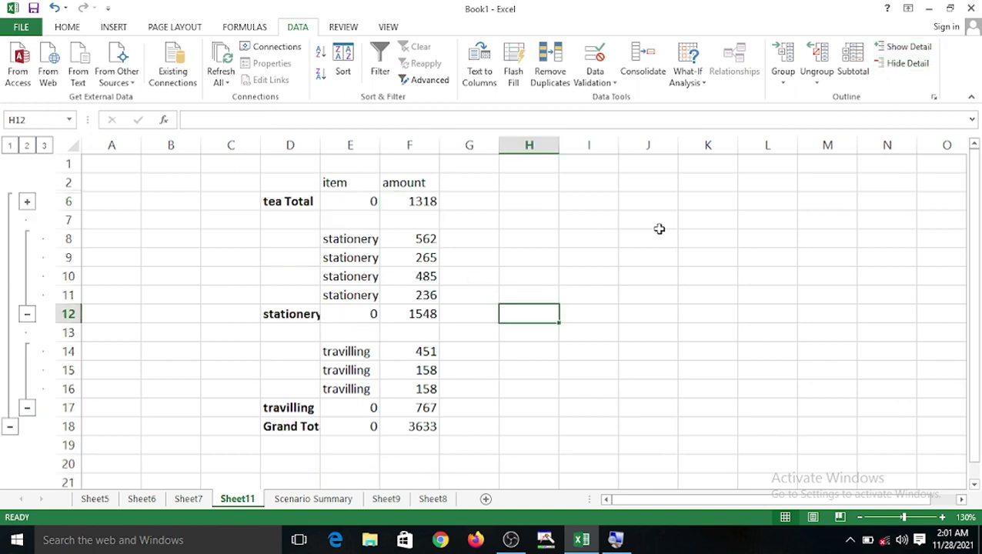
- Hide the detail rows of the stationery and travilling groups from their total labels in column D
left_click(280, 314)
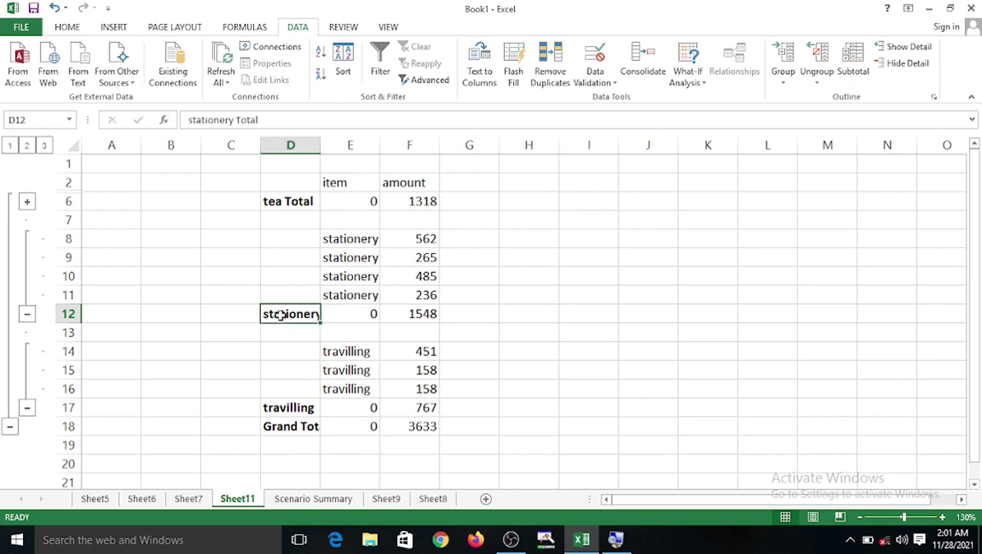
left_click(905, 63)
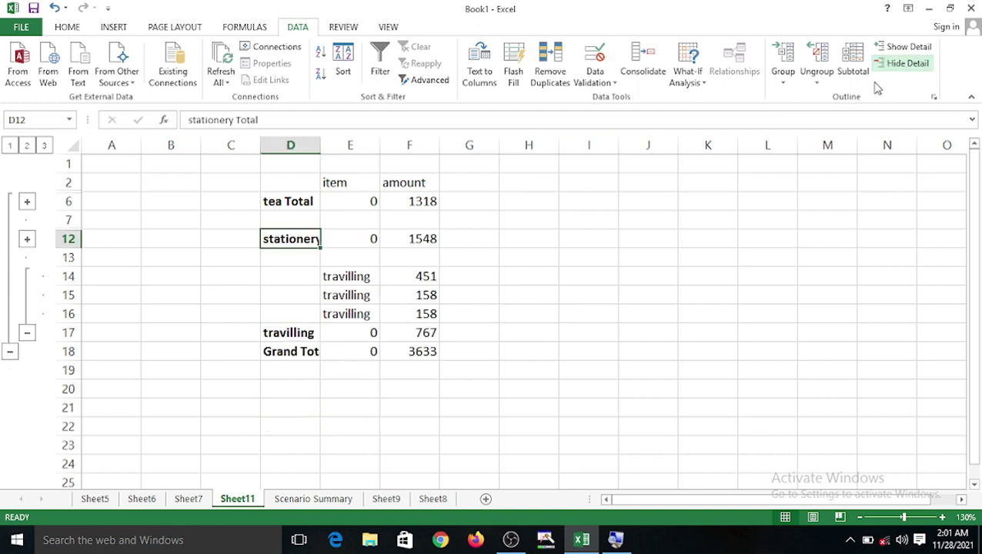
left_click(276, 336)
left_click(906, 63)
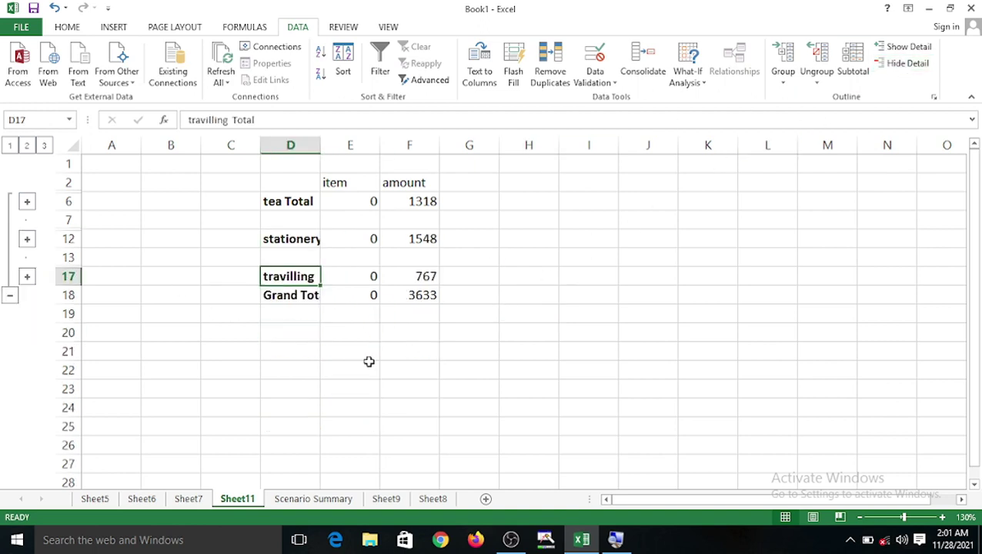
- Hide the detail under the Grand Total label, and show the group totals and the travilling rows again
left_click(299, 299)
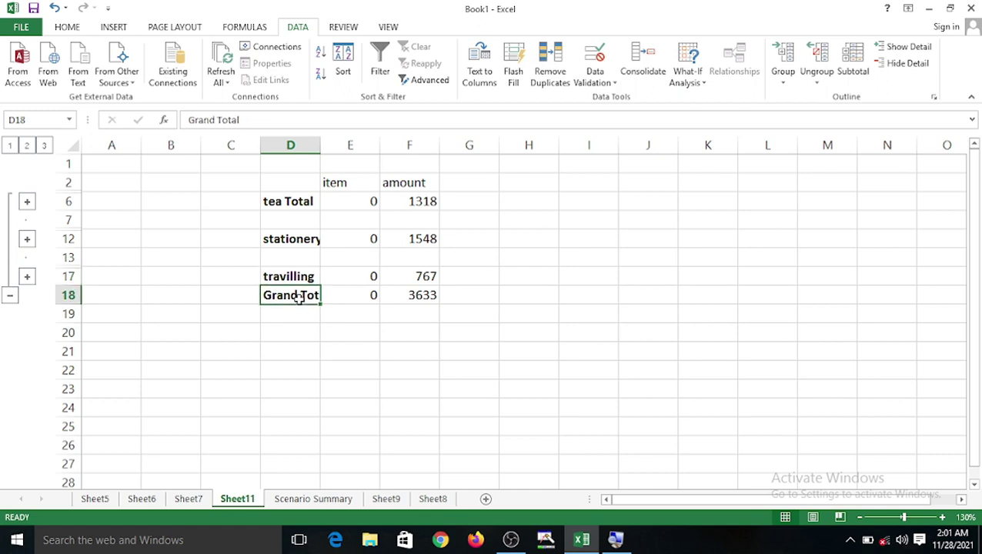
left_click(905, 63)
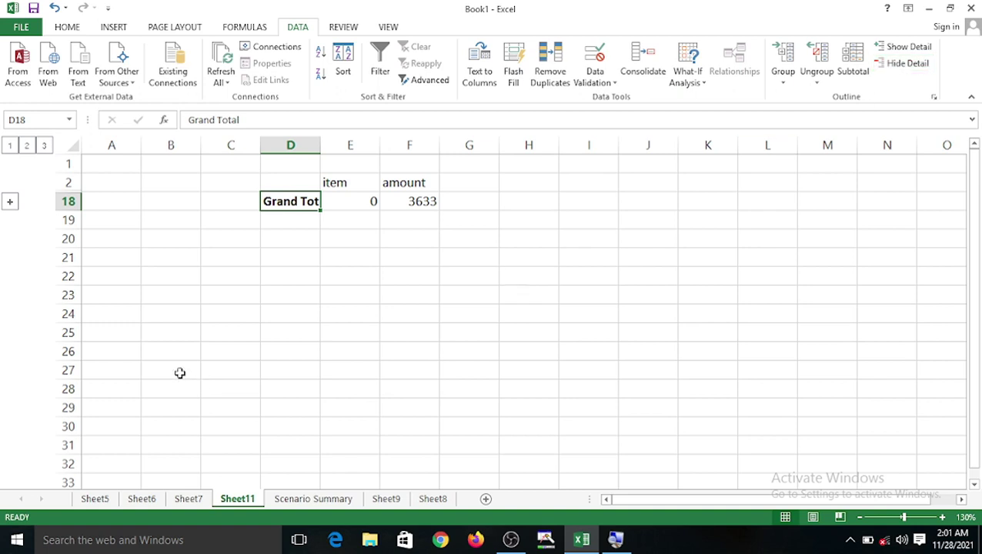
left_click(909, 47)
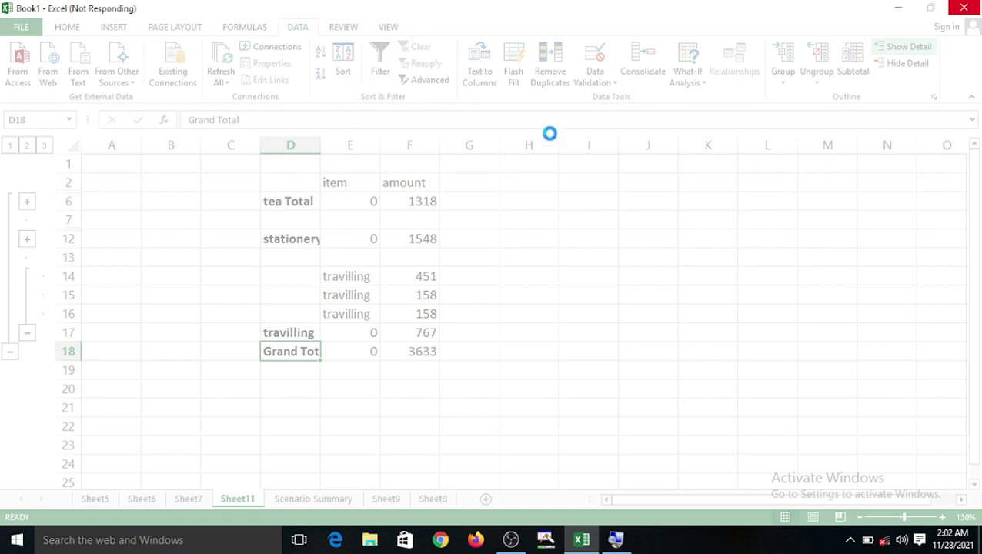
left_click(850, 541)
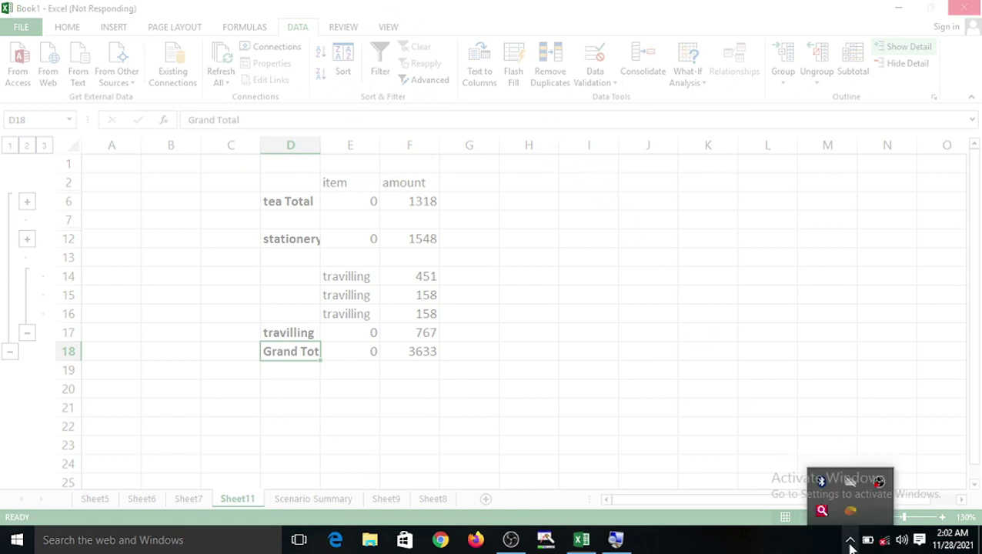
right_click(879, 483)
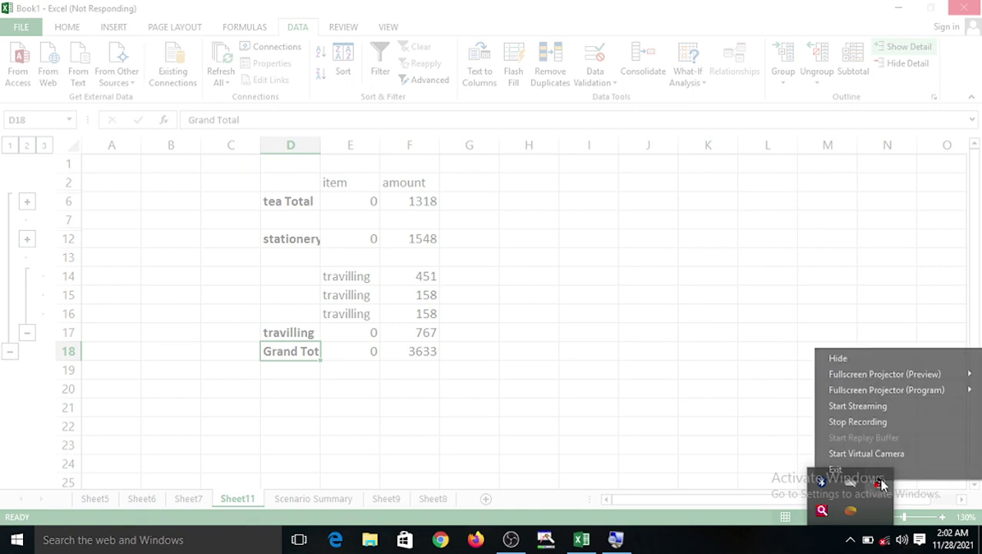